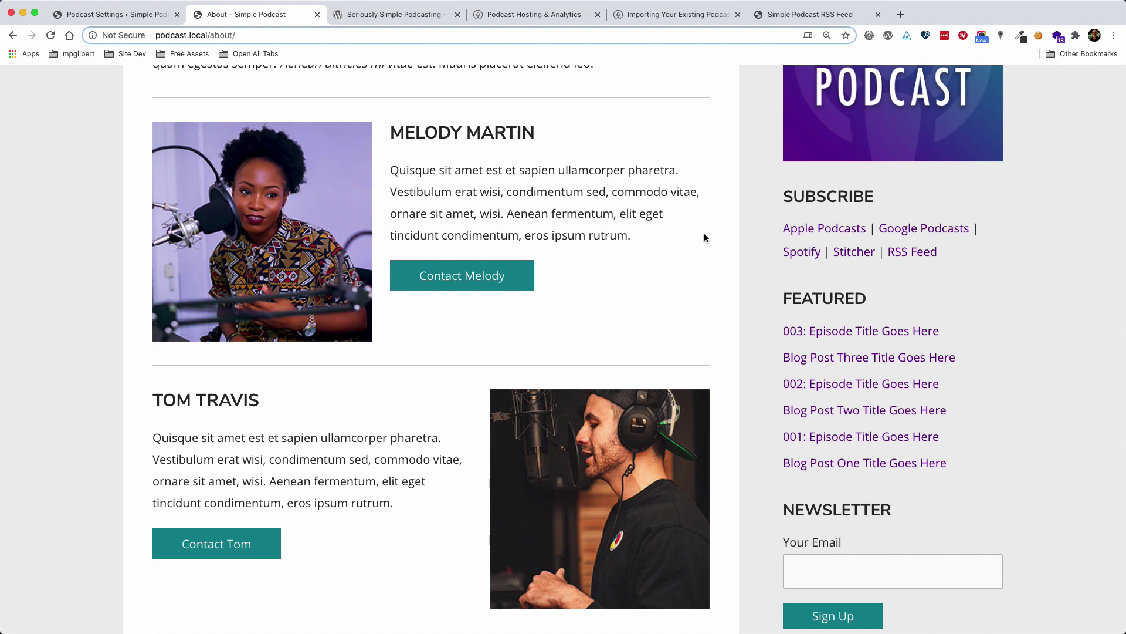
Review the podcast host profiles and their contact links on the site's About page.
{"action": "scroll", "coordinate": [762, 288], "scroll_direction": "down", "scroll_amount": 7}
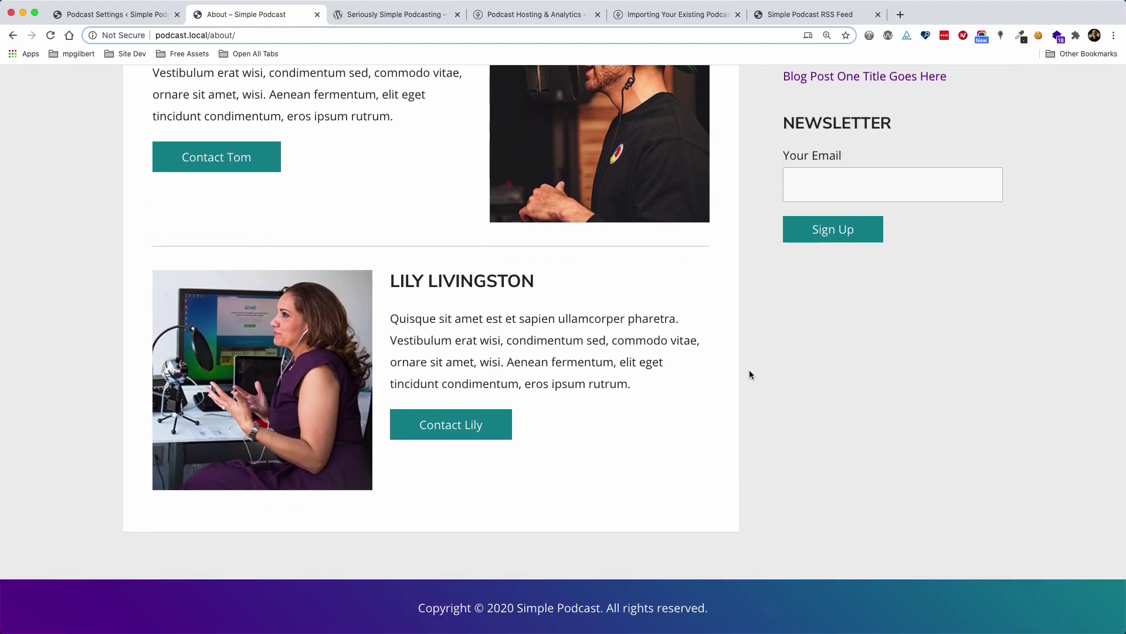
{"action": "scroll", "coordinate": [713, 369], "scroll_direction": "up", "scroll_amount": 3}
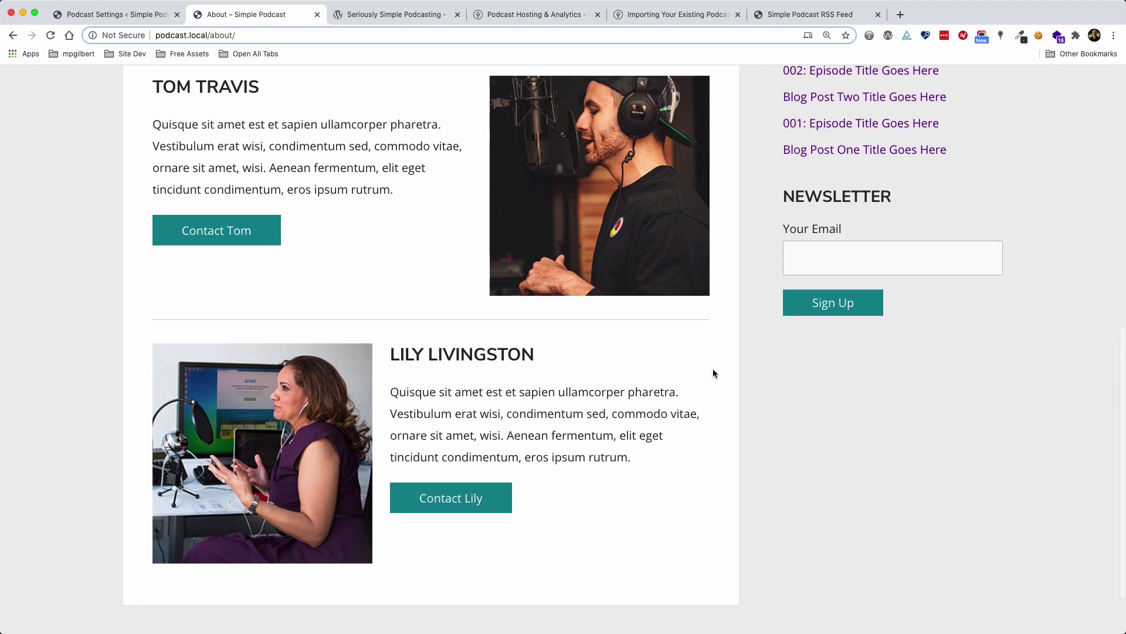
{"action": "scroll", "coordinate": [724, 385], "scroll_direction": "up", "scroll_amount": 3}
{"action": "scroll", "coordinate": [723, 384], "scroll_direction": "up", "scroll_amount": 5}
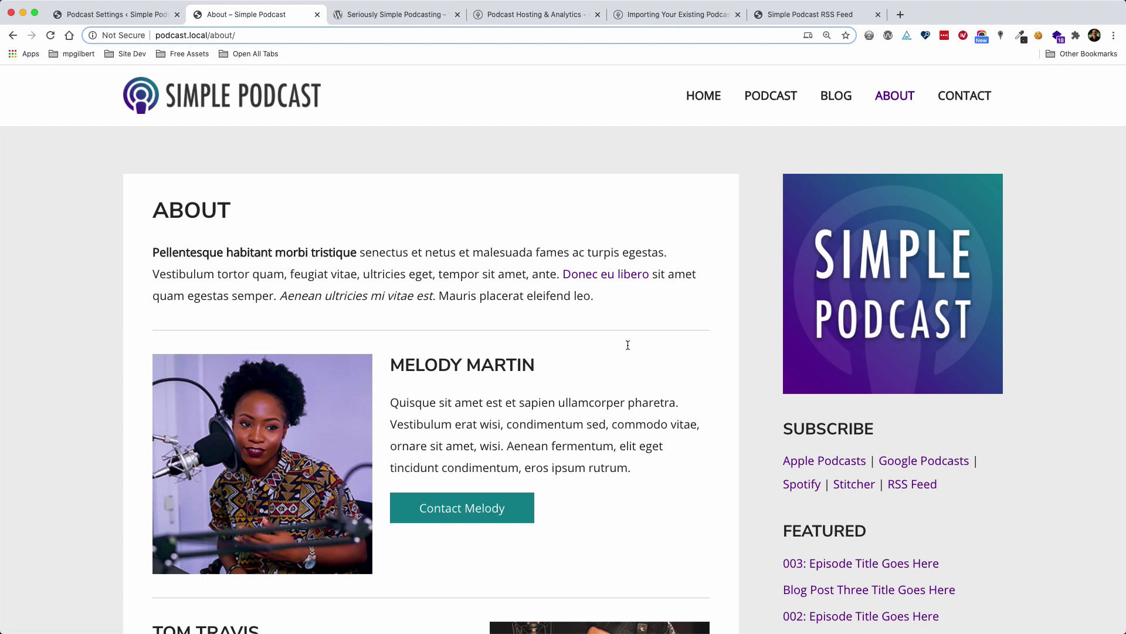
Examine the Contact page's form and its sidebar sections for subscribing, featured posts and newsletter, and return to the home page.
{"action": "left_click", "coordinate": [956, 98]}
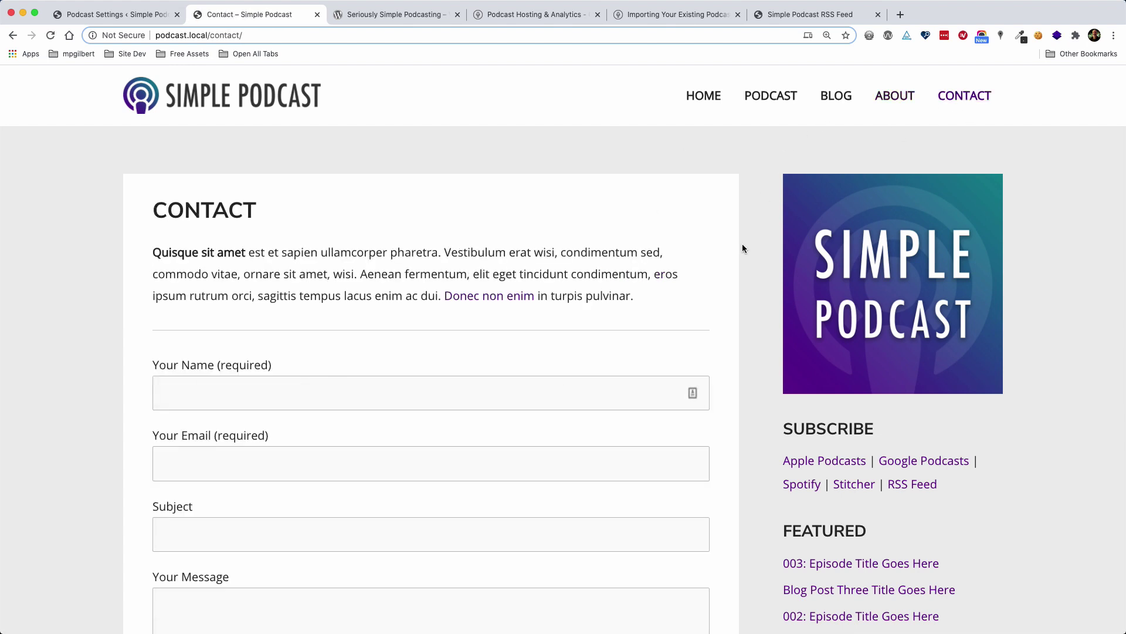
{"action": "scroll", "coordinate": [752, 265], "scroll_direction": "down", "scroll_amount": 1}
{"action": "scroll", "coordinate": [753, 267], "scroll_direction": "down", "scroll_amount": 4}
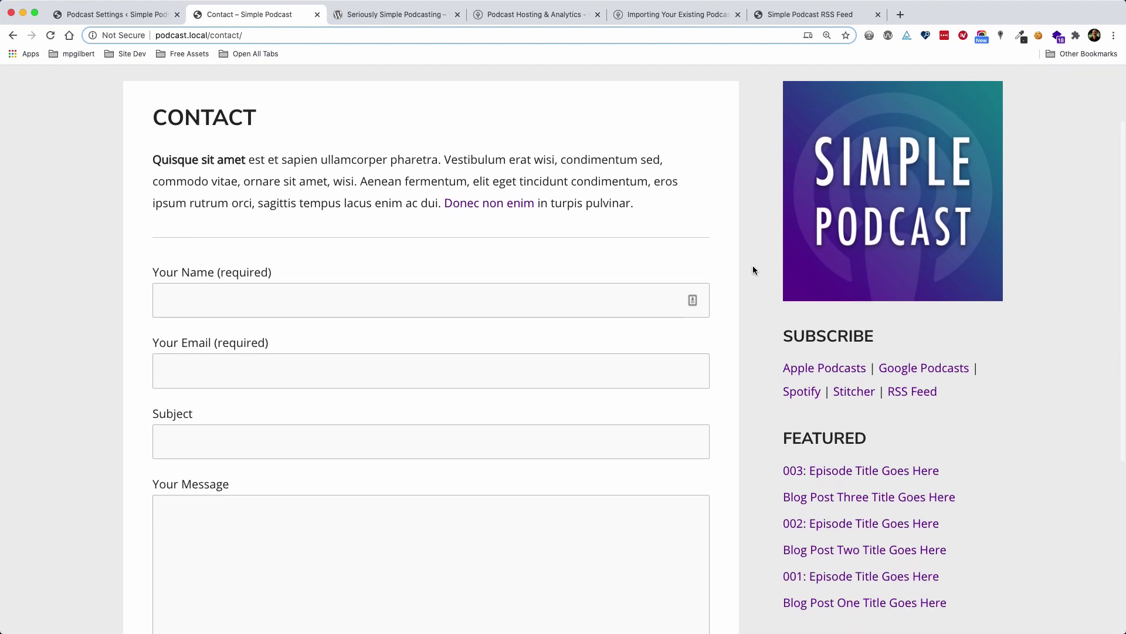
{"action": "scroll", "coordinate": [753, 267], "scroll_direction": "down", "scroll_amount": 3}
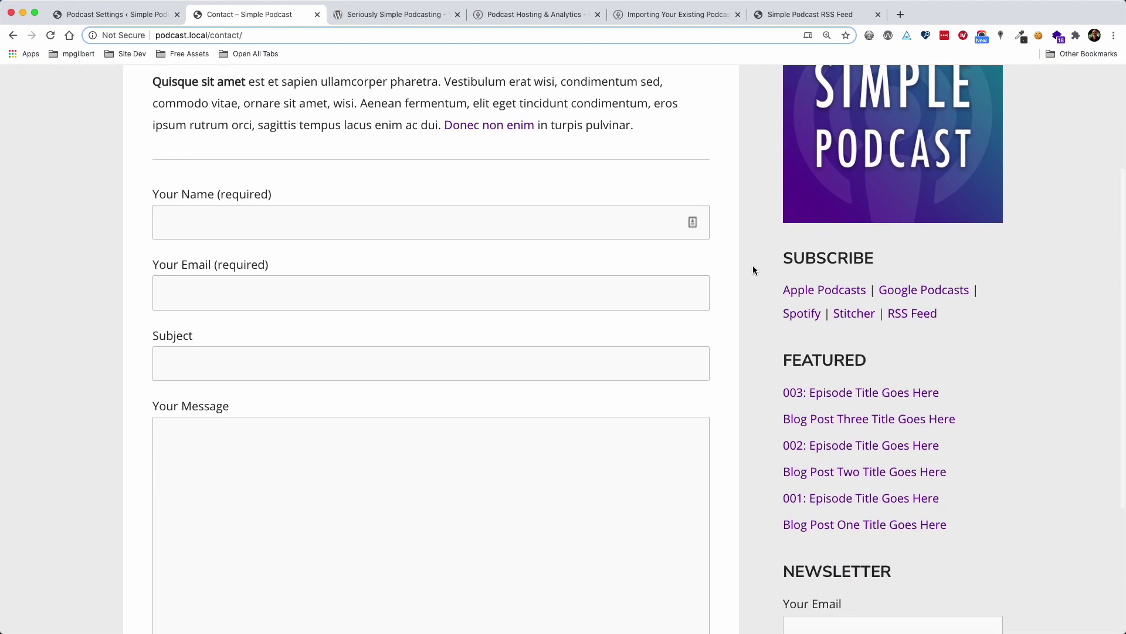
{"action": "left_click", "coordinate": [172, 228]}
{"action": "left_click", "coordinate": [548, 393]}
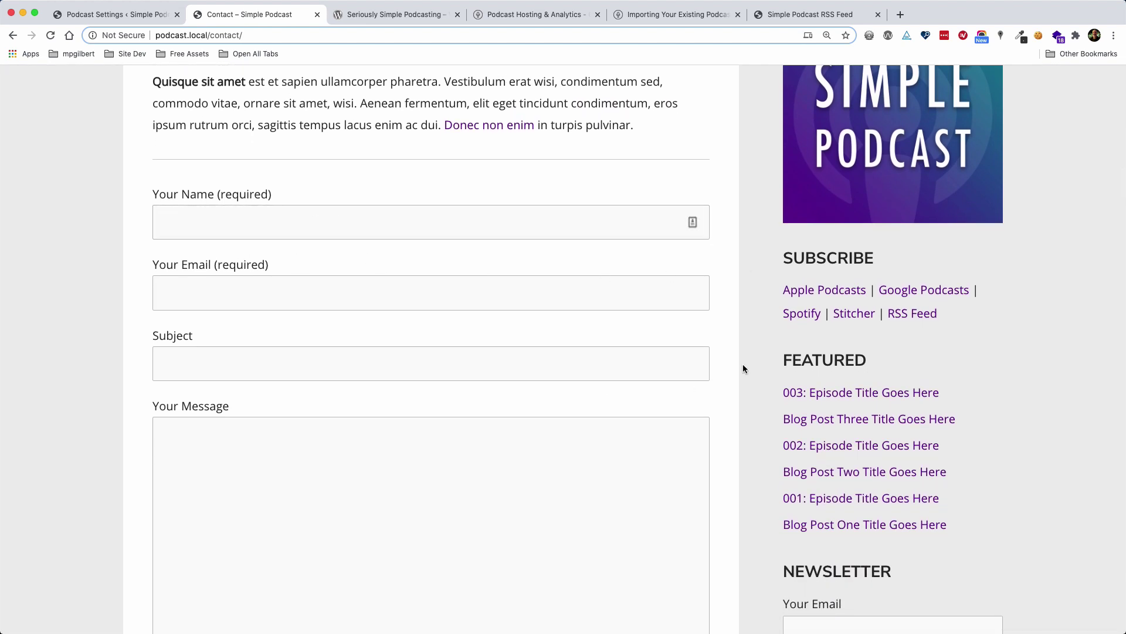
{"action": "scroll", "coordinate": [748, 361], "scroll_direction": "up", "scroll_amount": 3}
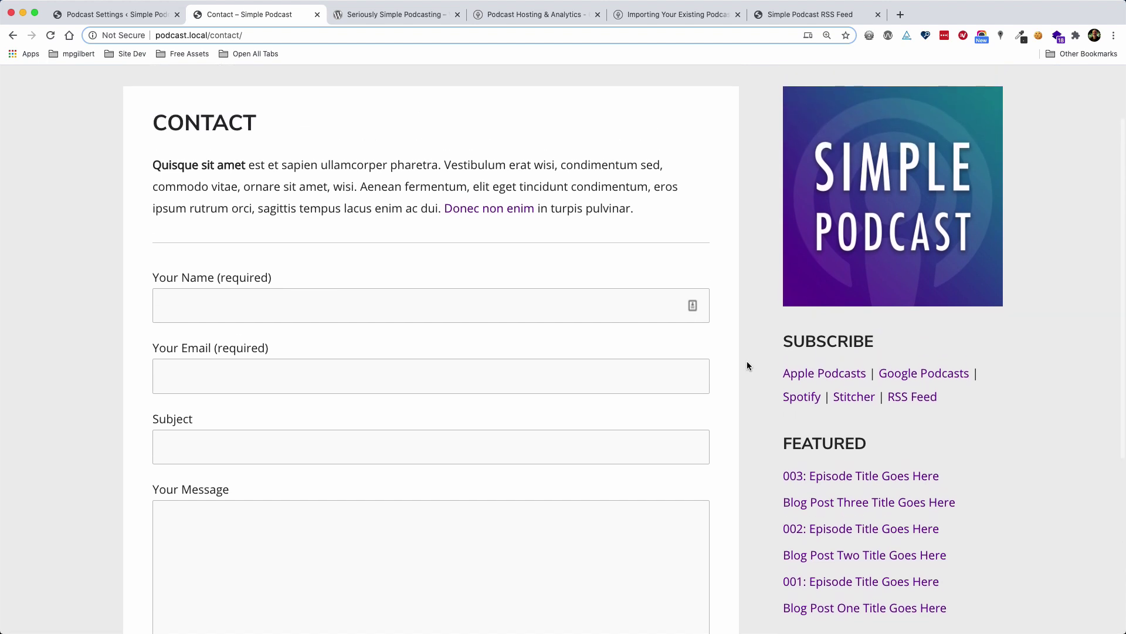
{"action": "scroll", "coordinate": [758, 325], "scroll_direction": "down", "scroll_amount": 3}
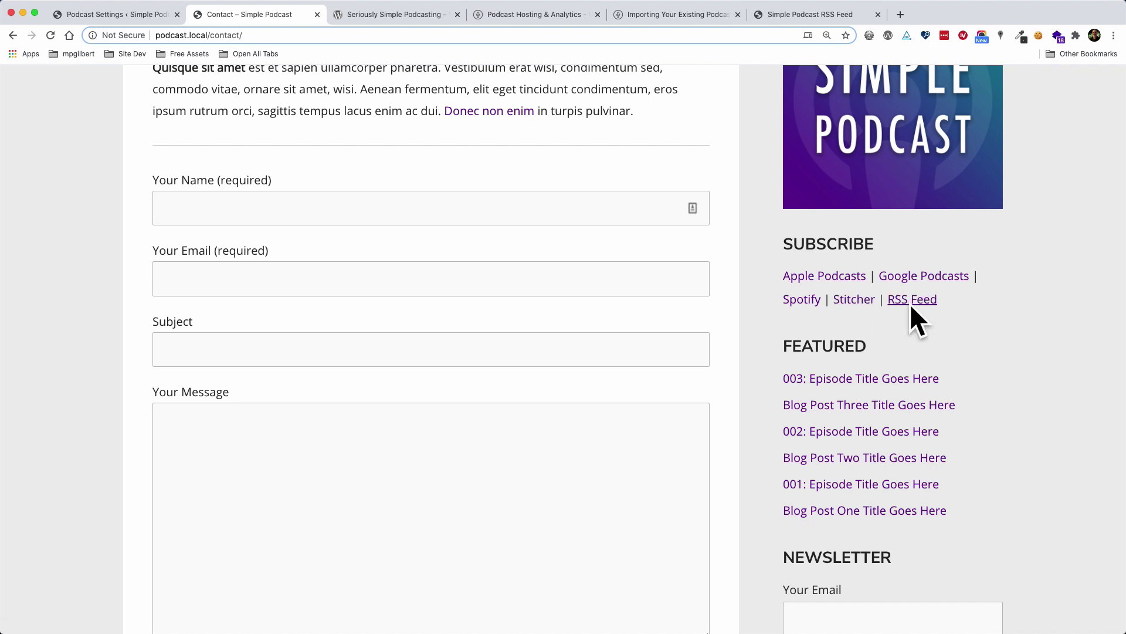
{"action": "scroll", "coordinate": [981, 341], "scroll_direction": "down", "scroll_amount": 3}
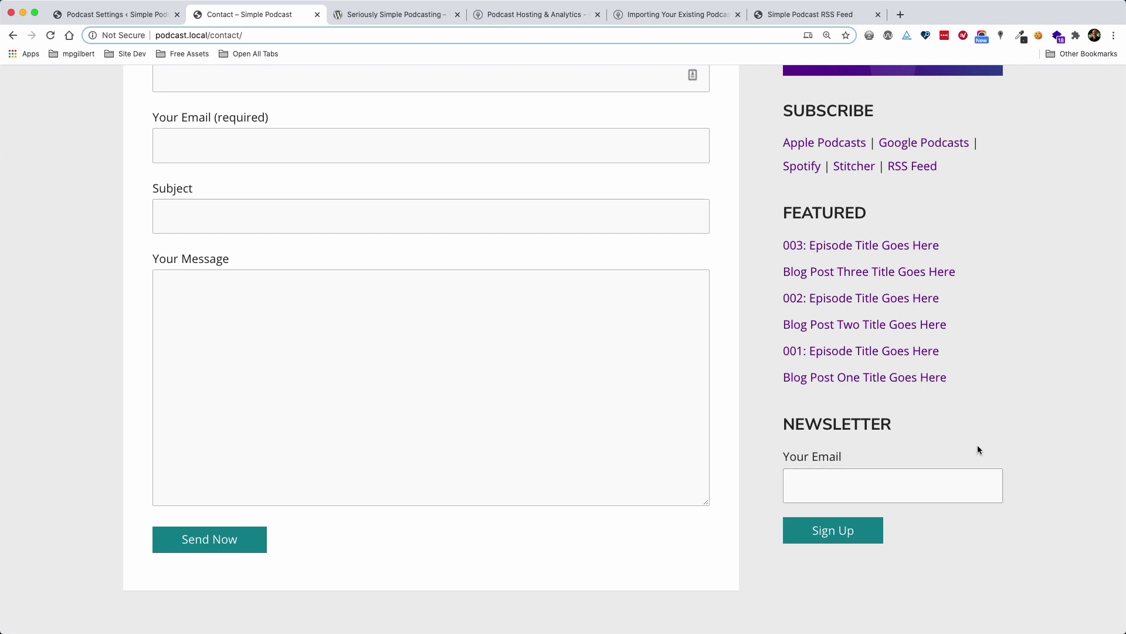
{"action": "scroll", "coordinate": [1015, 429], "scroll_direction": "down", "scroll_amount": 2}
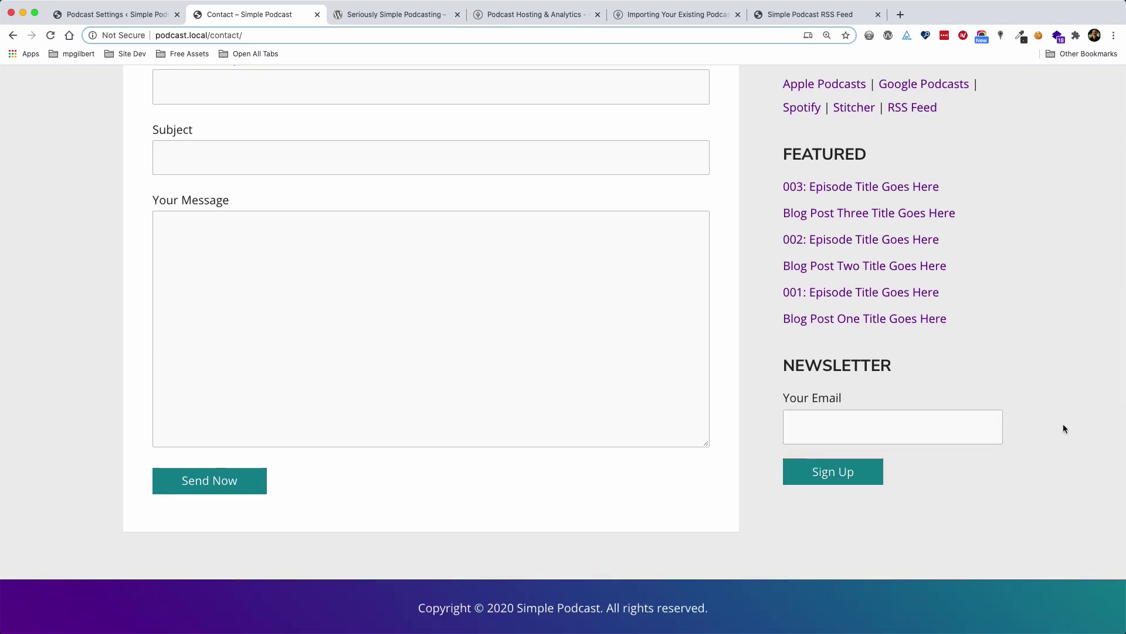
{"action": "scroll", "coordinate": [1067, 429], "scroll_direction": "up", "scroll_amount": 6}
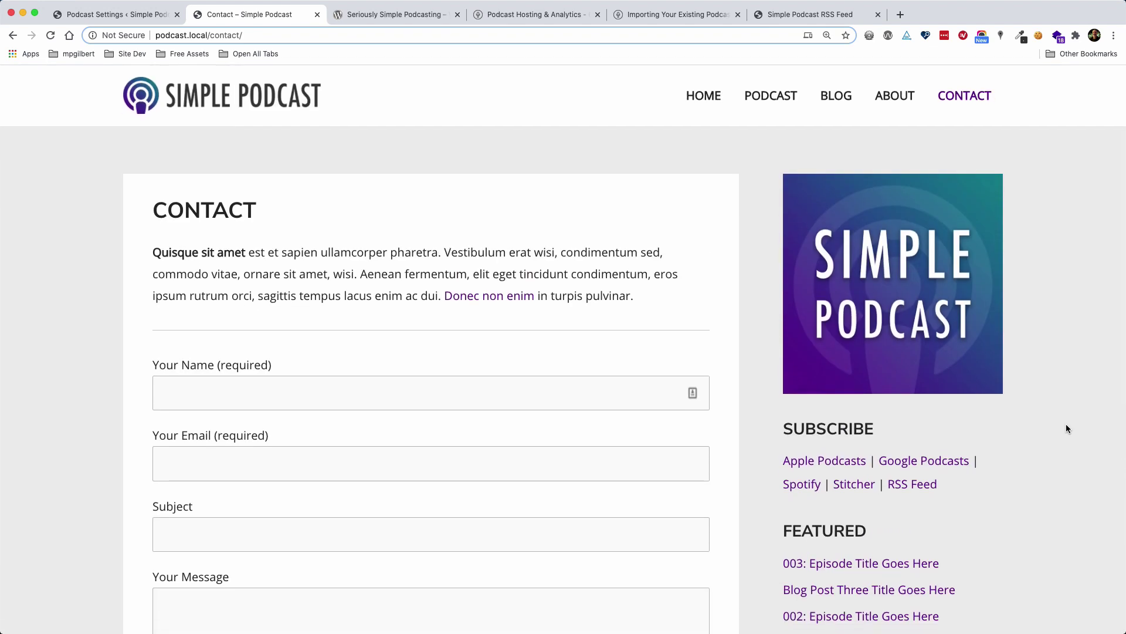
{"action": "left_click", "coordinate": [706, 103]}
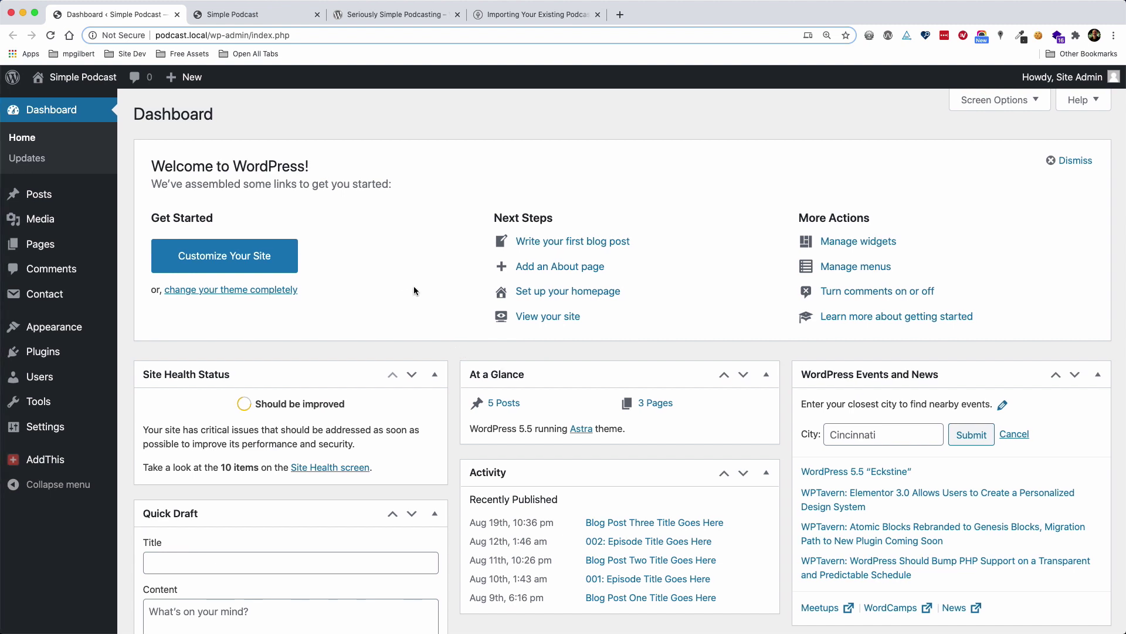
View the Seriously Simple Podcasting plugin page on WordPress.org and return to the site's admin dashboard.
{"action": "left_click", "coordinate": [403, 15]}
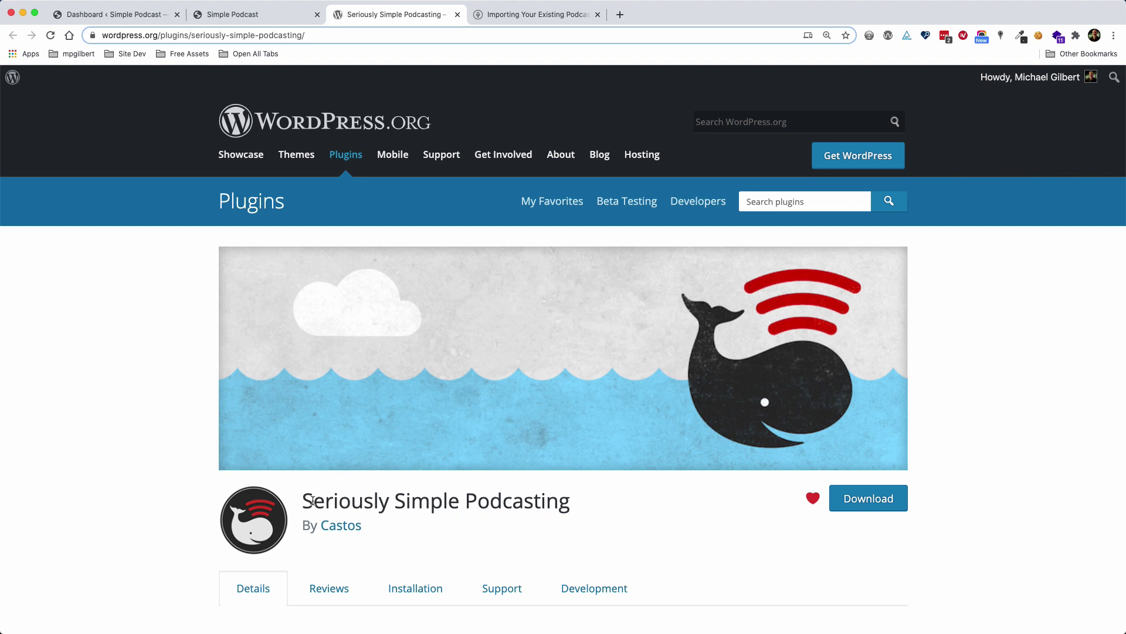
{"action": "left_click_drag", "start_coordinate": [303, 500], "coordinate": [478, 503]}
{"action": "left_click", "coordinate": [123, 16]}
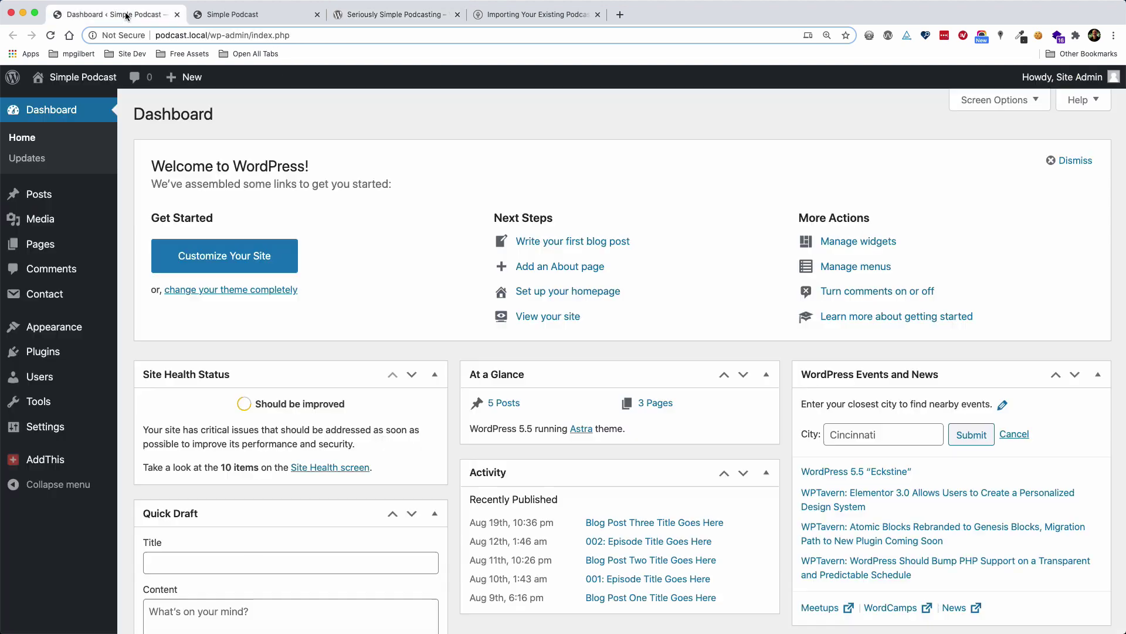
Search for new plugins with the keyword "Seriously Simple" and install Seriously Simple Podcasting and Seriously Simple Stats.
{"action": "left_click", "coordinate": [39, 358]}
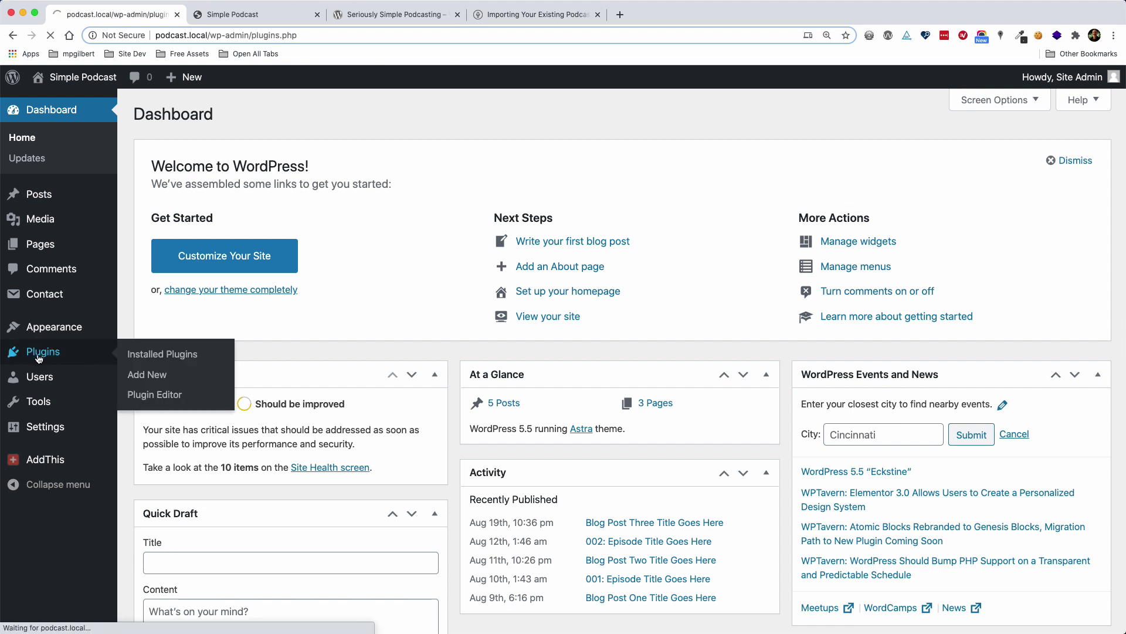
{"action": "left_click", "coordinate": [212, 119]}
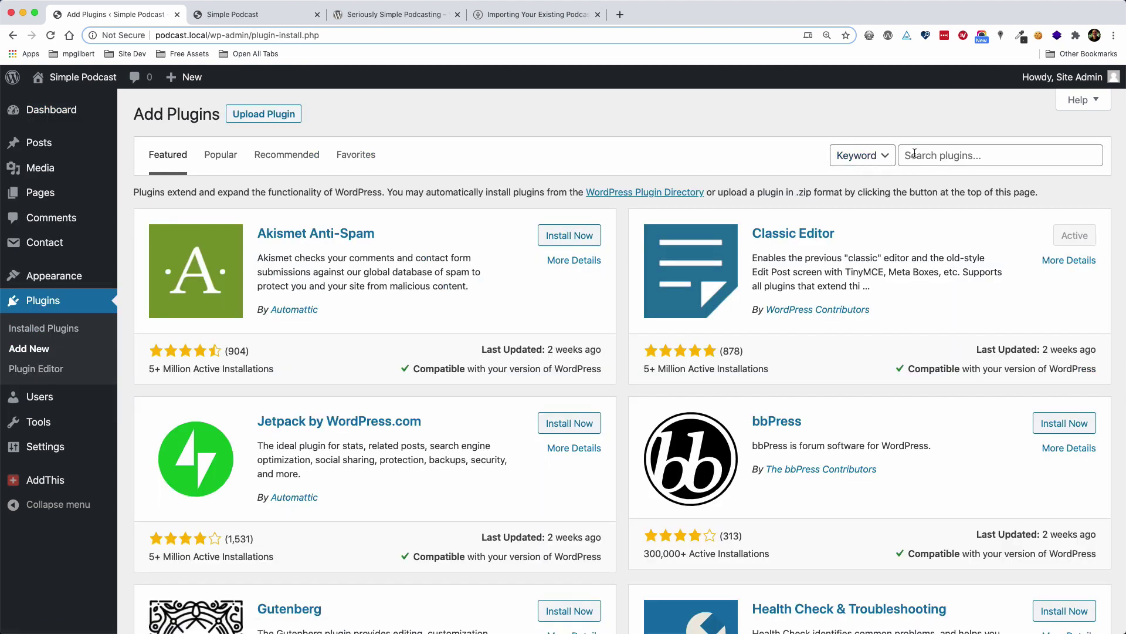
{"action": "left_click", "coordinate": [915, 154]}
{"action": "type", "text": "Seriously Simple"}
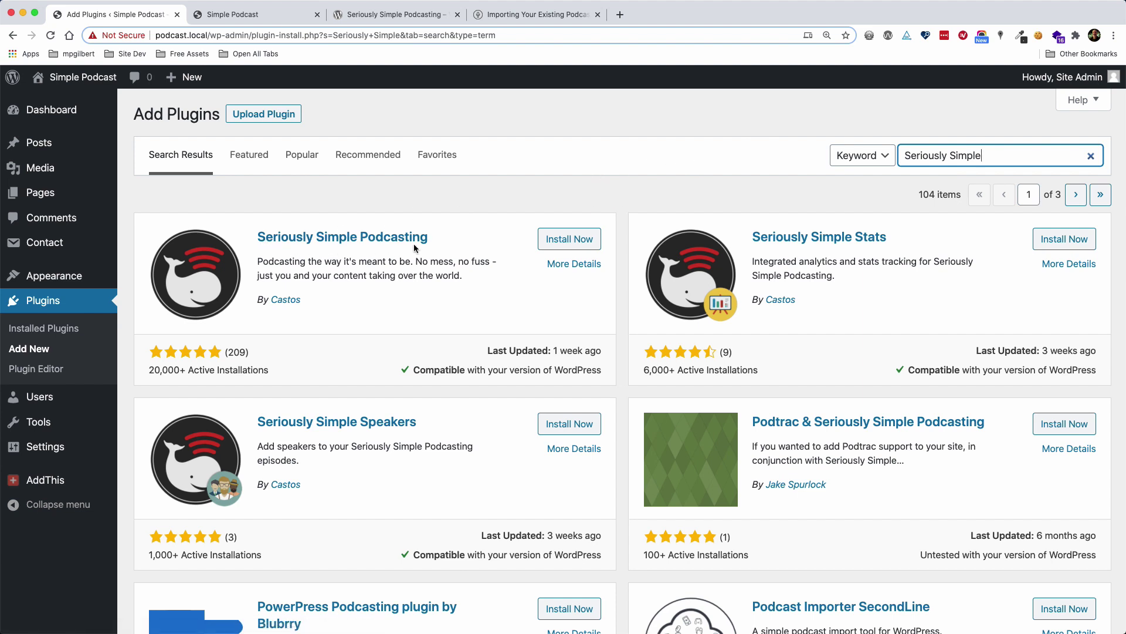
{"action": "left_click", "coordinate": [579, 242]}
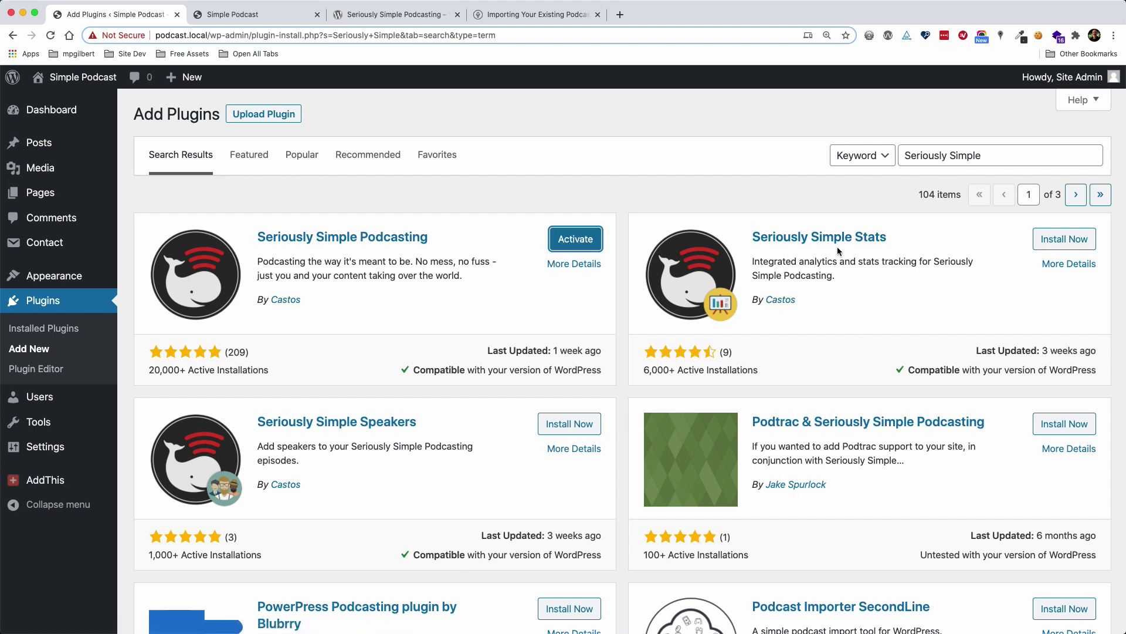
{"action": "left_click", "coordinate": [1068, 241]}
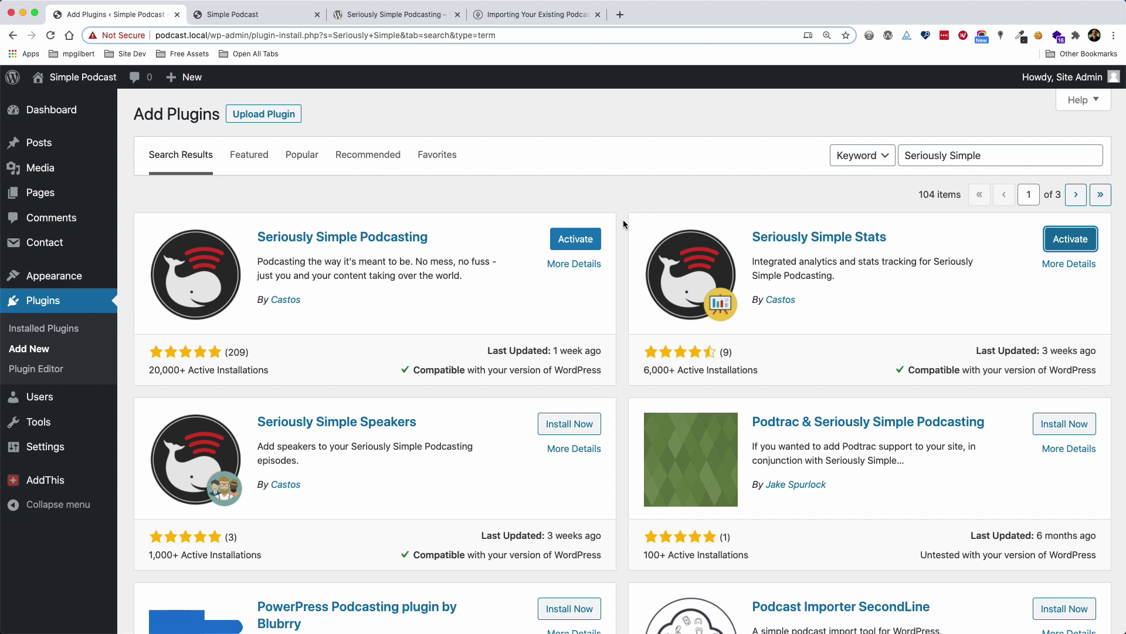
Install the Seriously Simple Transcripts plugin from the same search results.
{"action": "scroll", "coordinate": [623, 223], "scroll_direction": "down", "scroll_amount": 5}
{"action": "scroll", "coordinate": [623, 224], "scroll_direction": "down", "scroll_amount": 6}
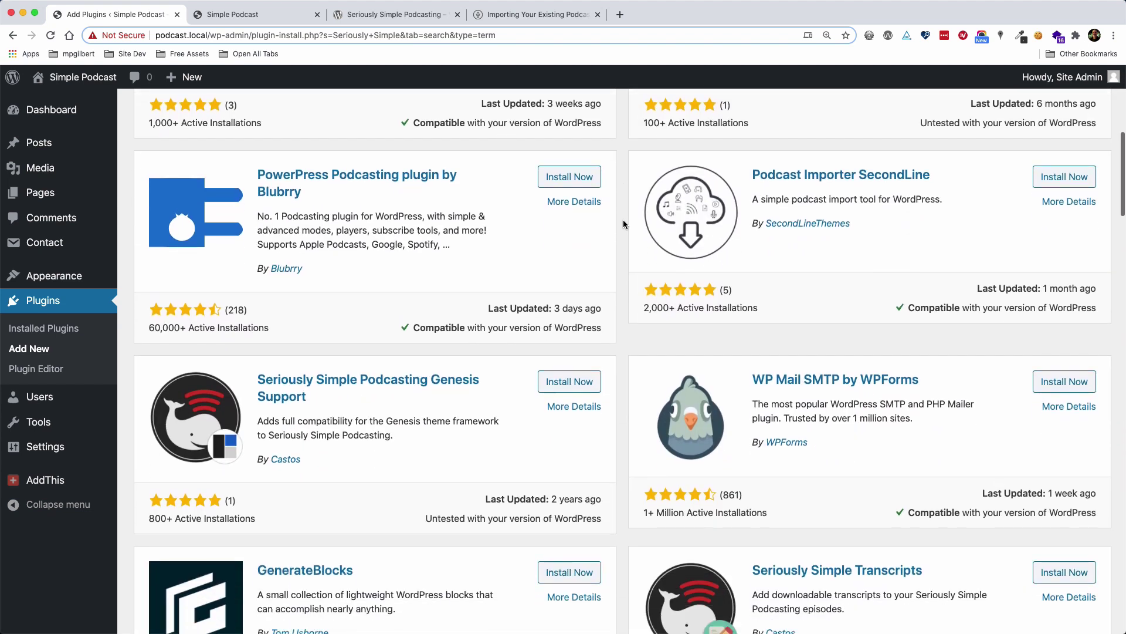
{"action": "scroll", "coordinate": [623, 224], "scroll_direction": "down", "scroll_amount": 1}
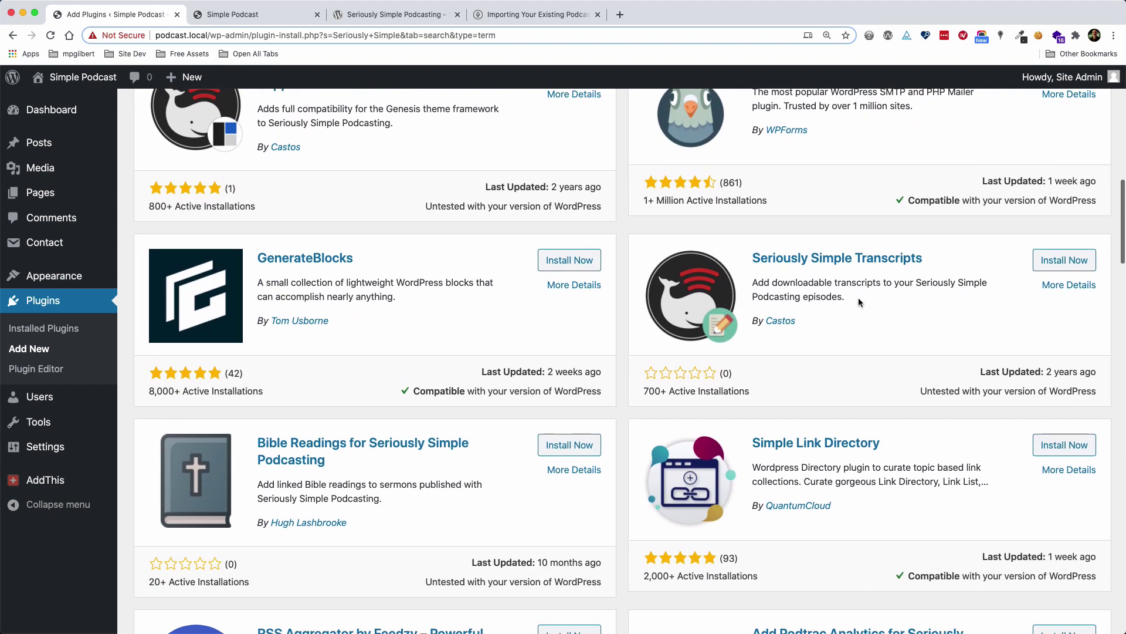
{"action": "left_click", "coordinate": [1052, 265]}
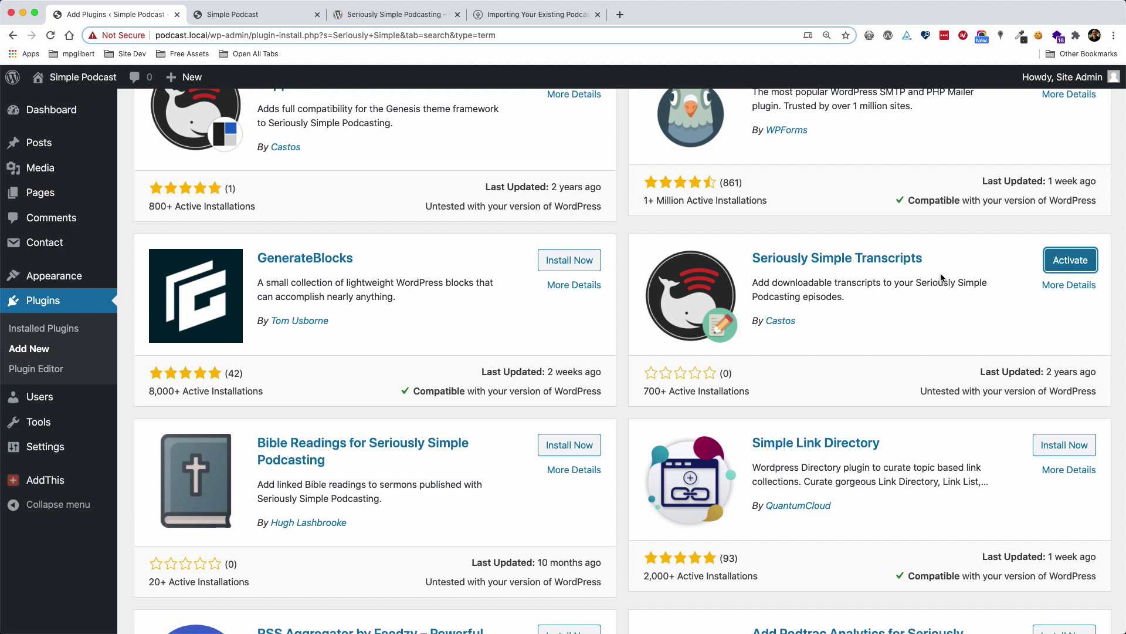
Activate Seriously Simple Podcasting, Seriously Simple Stats and Seriously Simple Transcripts among the installed plugins.
{"action": "left_click", "coordinate": [23, 303]}
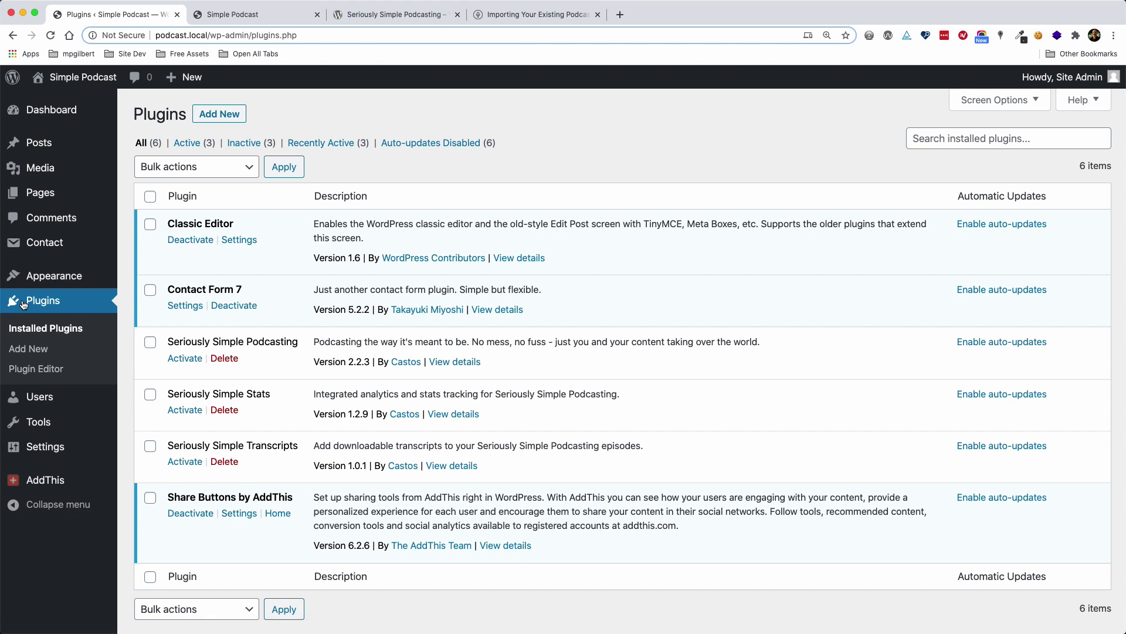
{"action": "left_click", "coordinate": [187, 359]}
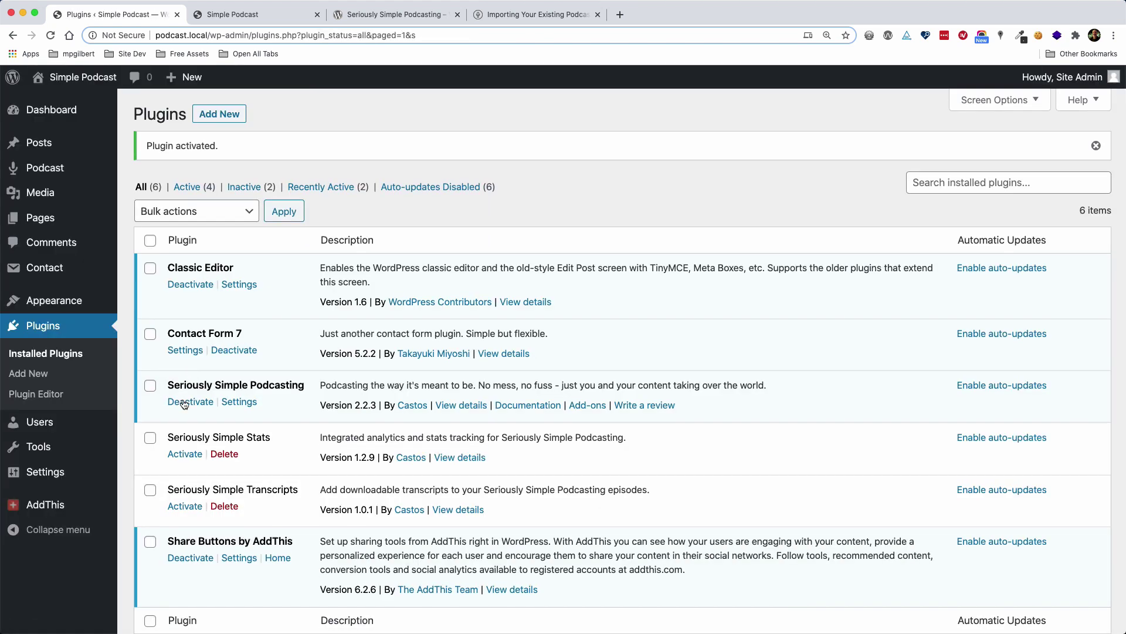
{"action": "left_click", "coordinate": [184, 455]}
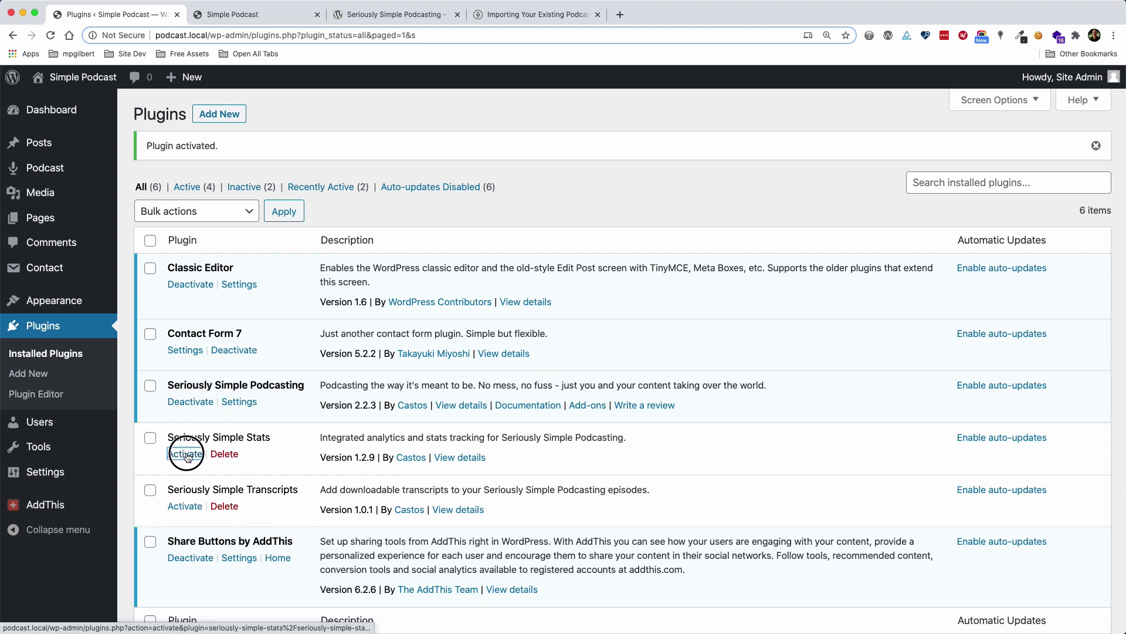
{"action": "left_click", "coordinate": [183, 506]}
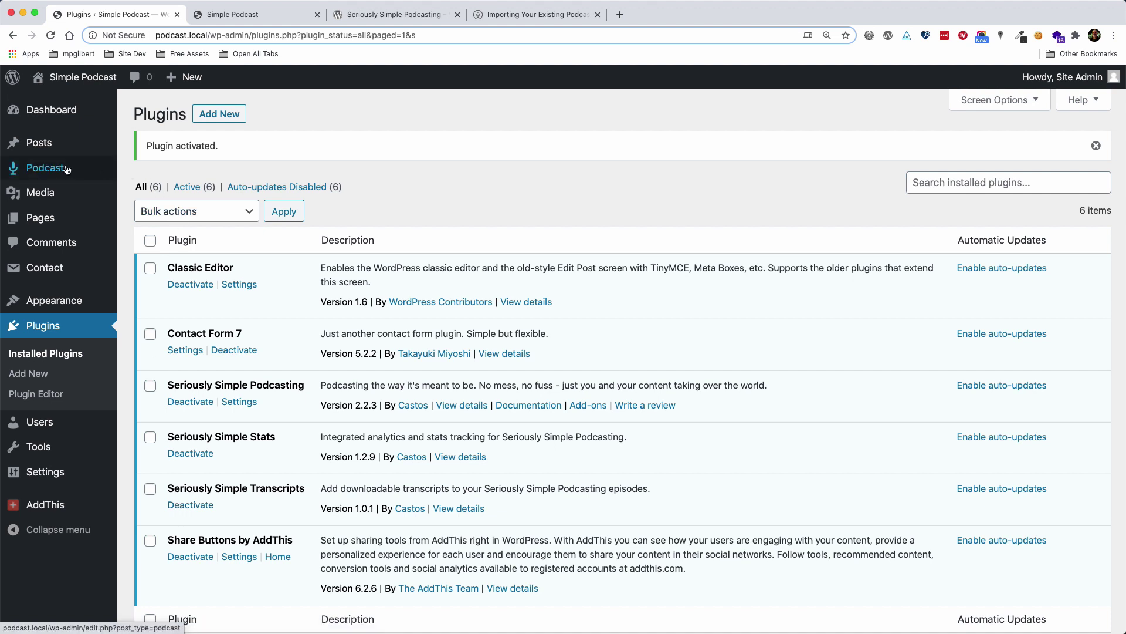
Open the podcast settings and review the General options for post types, main blog inclusion and the media player.
{"action": "mouse_move", "coordinate": [42, 171]}
{"action": "left_click", "coordinate": [42, 170]}
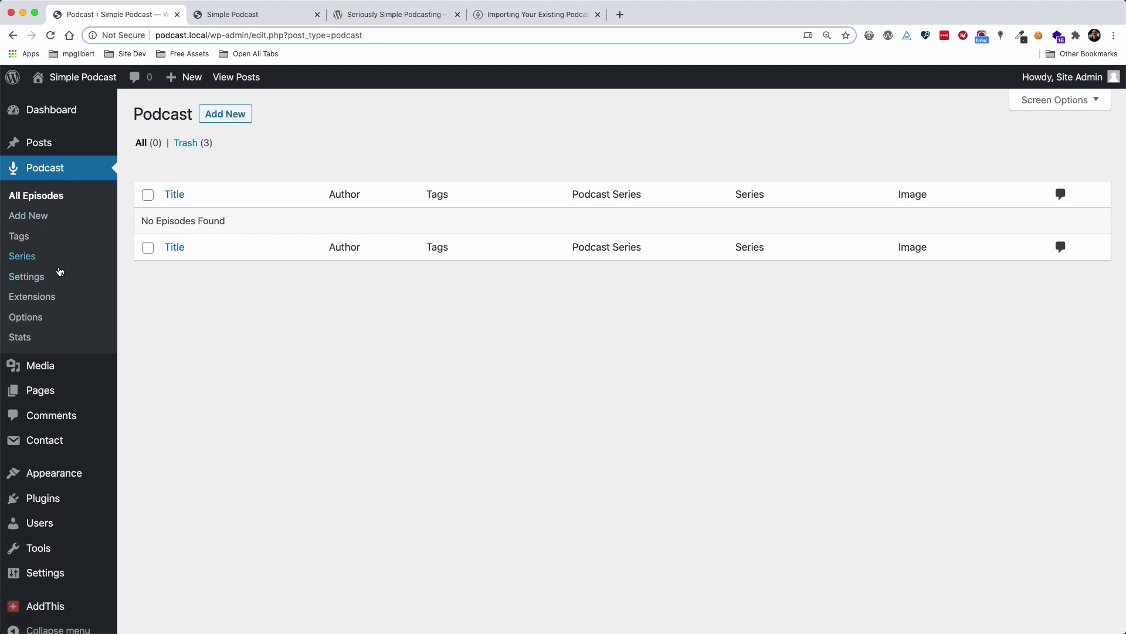
{"action": "left_click", "coordinate": [31, 278]}
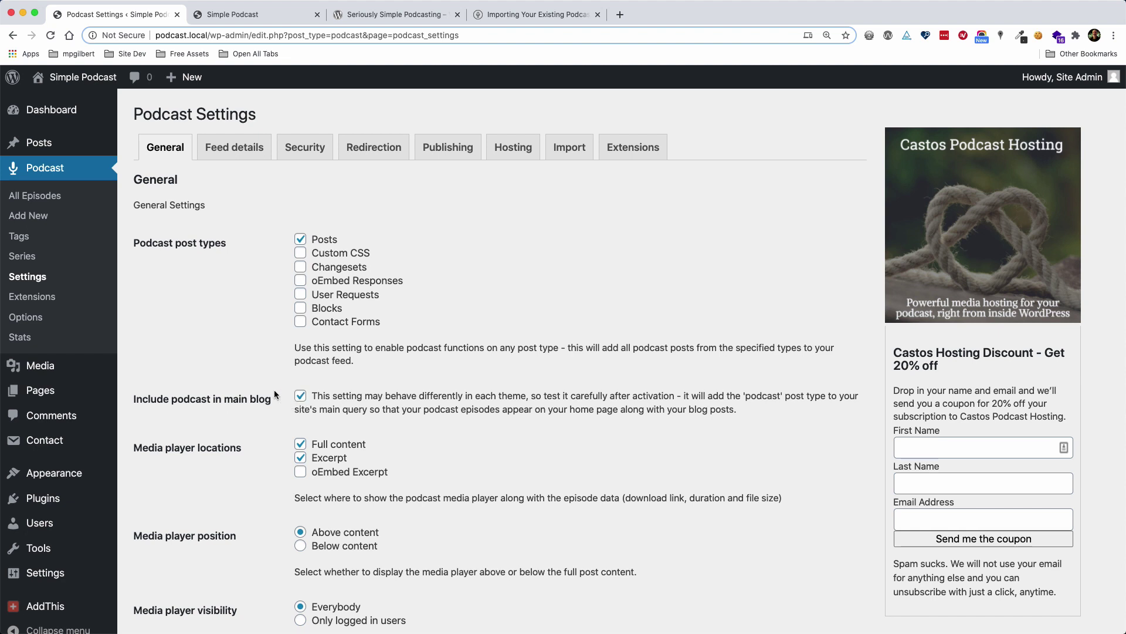
{"action": "scroll", "coordinate": [273, 390], "scroll_direction": "down", "scroll_amount": 5}
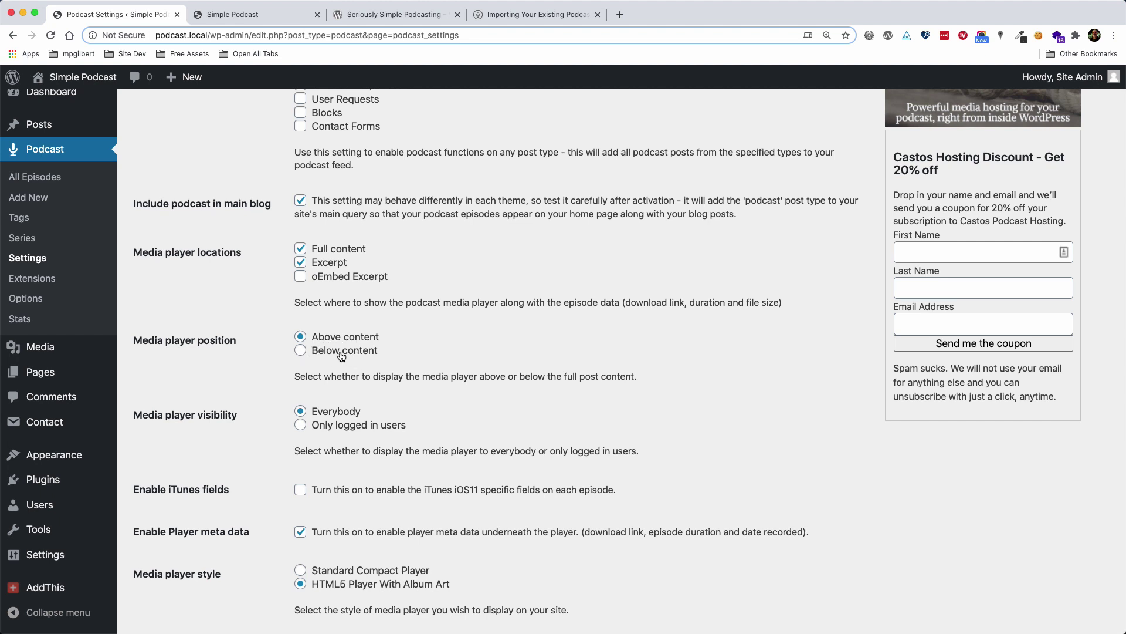
{"action": "scroll", "coordinate": [271, 355], "scroll_direction": "down", "scroll_amount": 3}
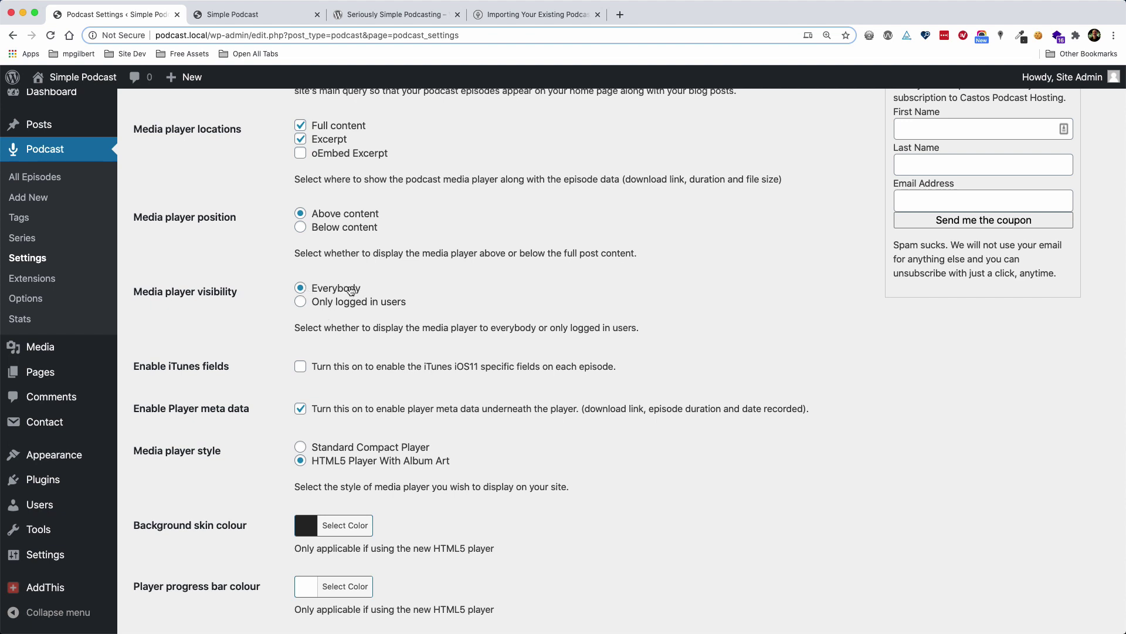
{"action": "scroll", "coordinate": [262, 294], "scroll_direction": "down", "scroll_amount": 2}
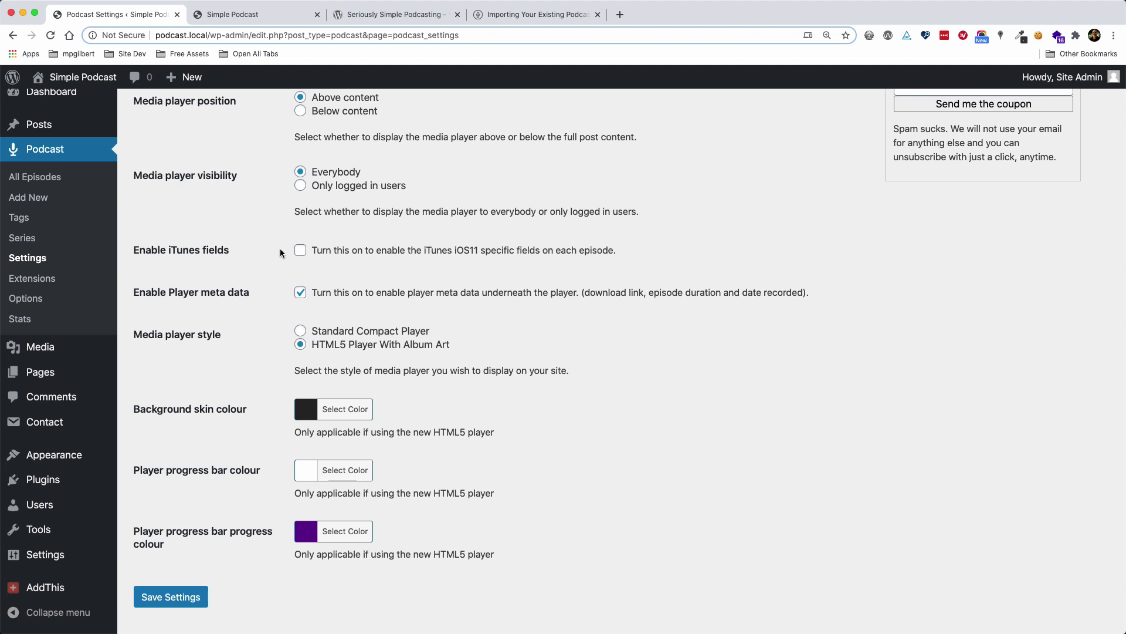
{"action": "scroll", "coordinate": [281, 253], "scroll_direction": "down", "scroll_amount": 2}
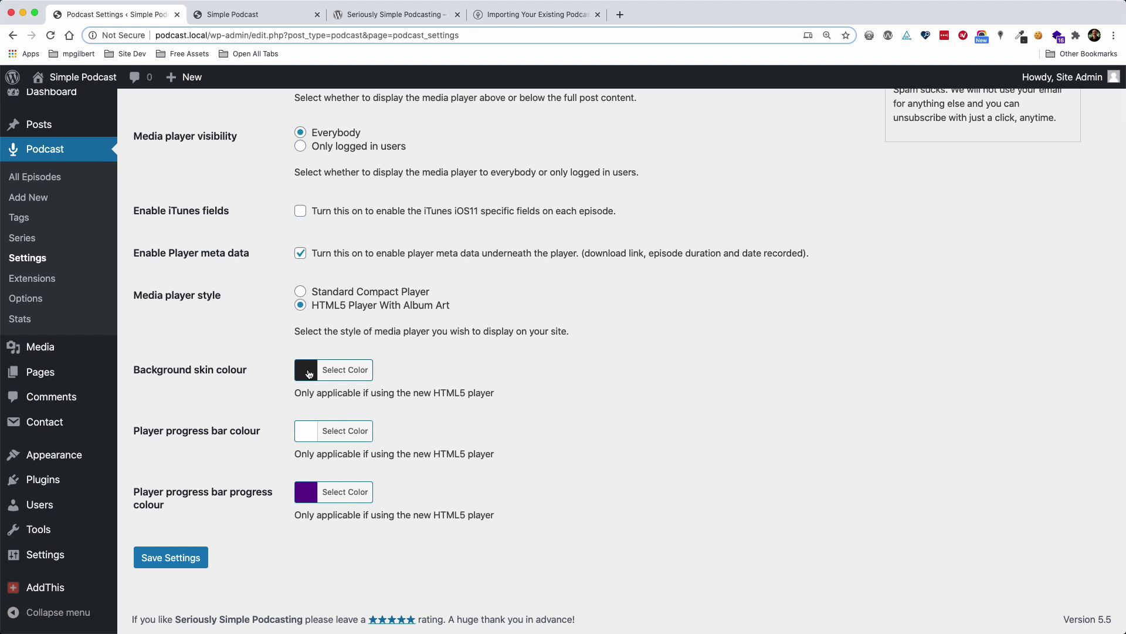
Inspect the colour pickers for the player's background skin and progress bar without changing their colours.
{"action": "left_click", "coordinate": [308, 374]}
{"action": "left_click_drag", "start_coordinate": [428, 367], "coordinate": [381, 367]}
{"action": "left_click", "coordinate": [273, 342]}
{"action": "left_click", "coordinate": [309, 431]}
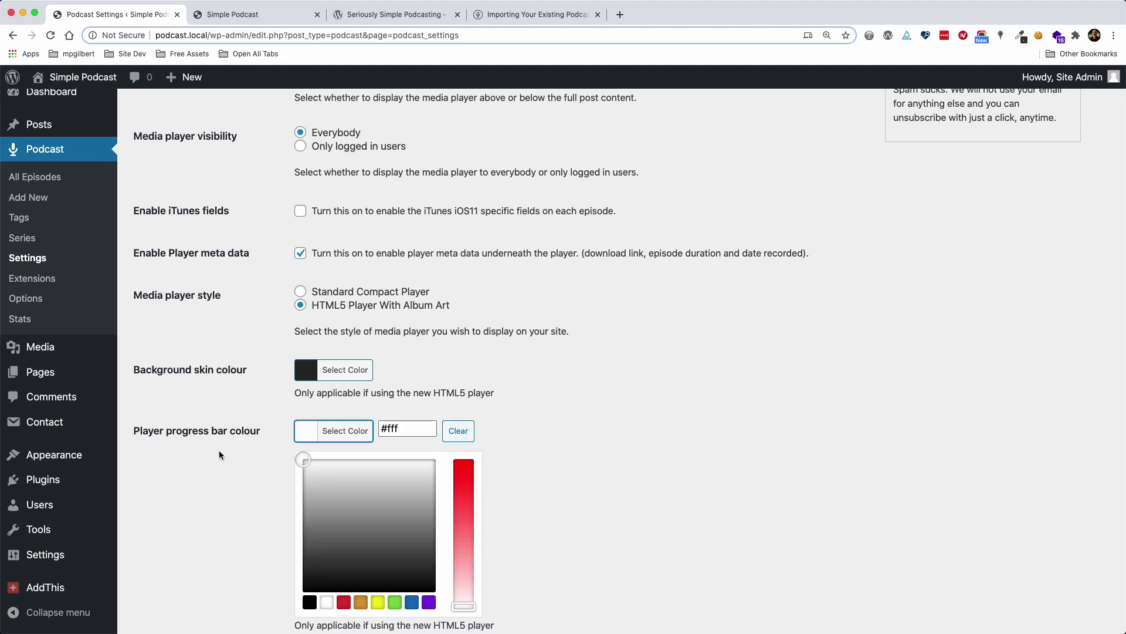
{"action": "left_click", "coordinate": [268, 416]}
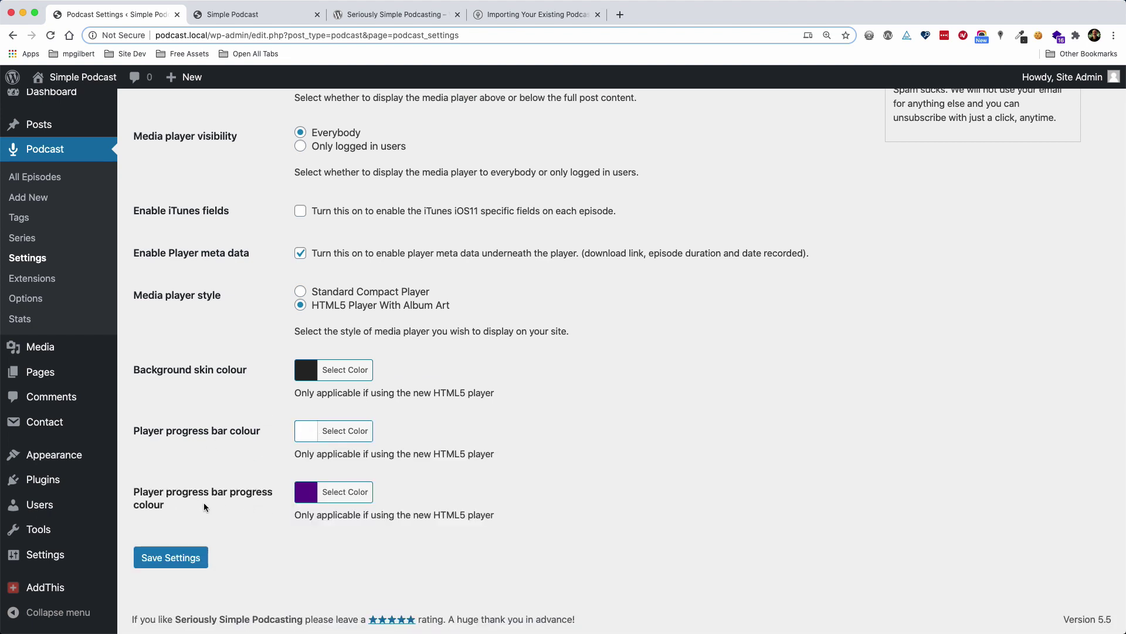
Inspect the colour picker for the player's progress bar progress colour without changing it, and save the General podcast settings.
{"action": "left_click", "coordinate": [314, 496]}
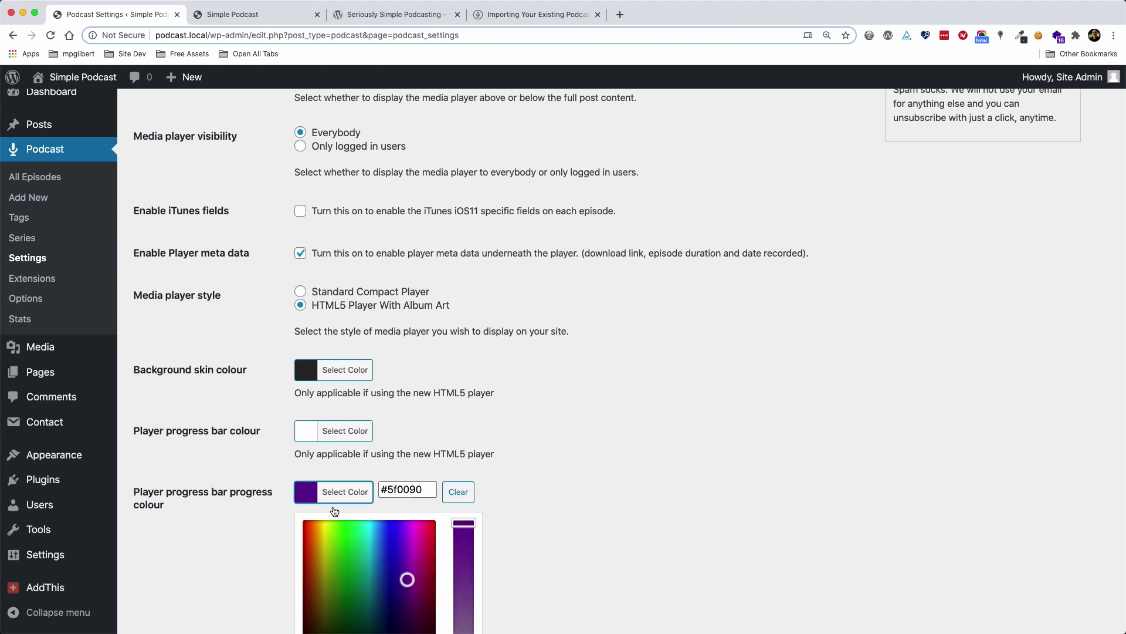
{"action": "left_click", "coordinate": [266, 474]}
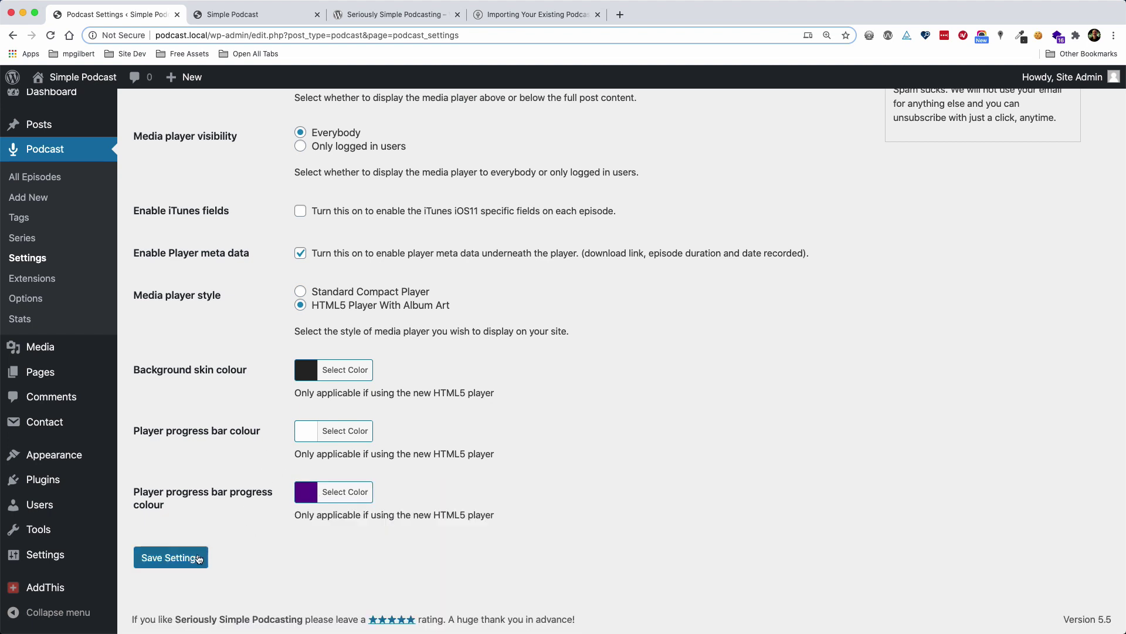
{"action": "left_click", "coordinate": [170, 558]}
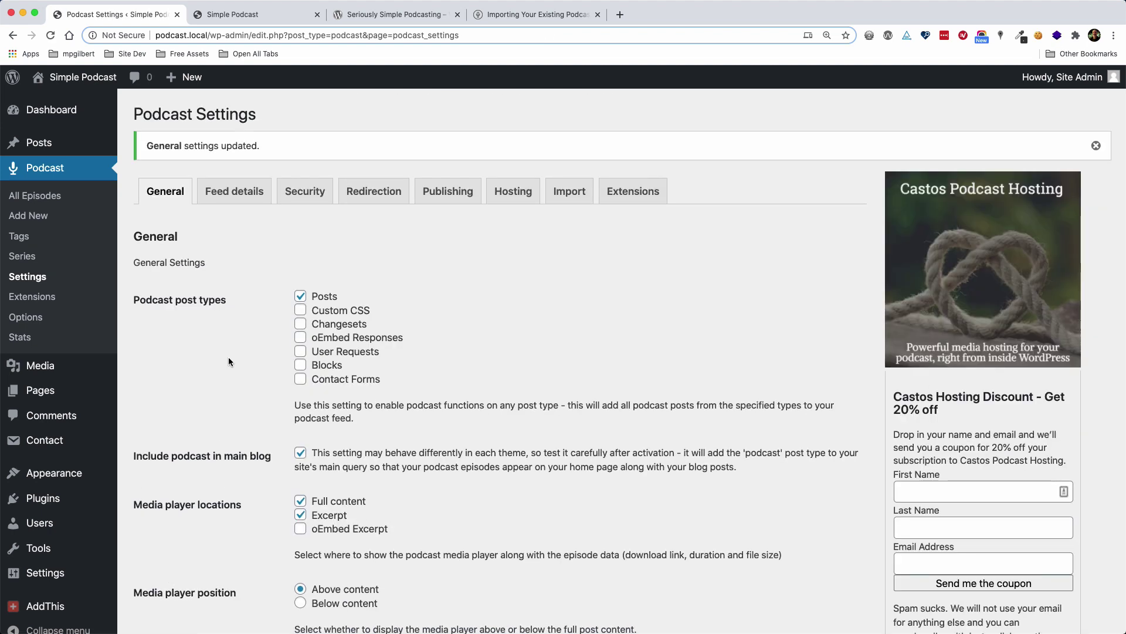
Open the podcast's feed details and review the title, subtitle, author, category and description fields.
{"action": "left_click", "coordinate": [237, 198]}
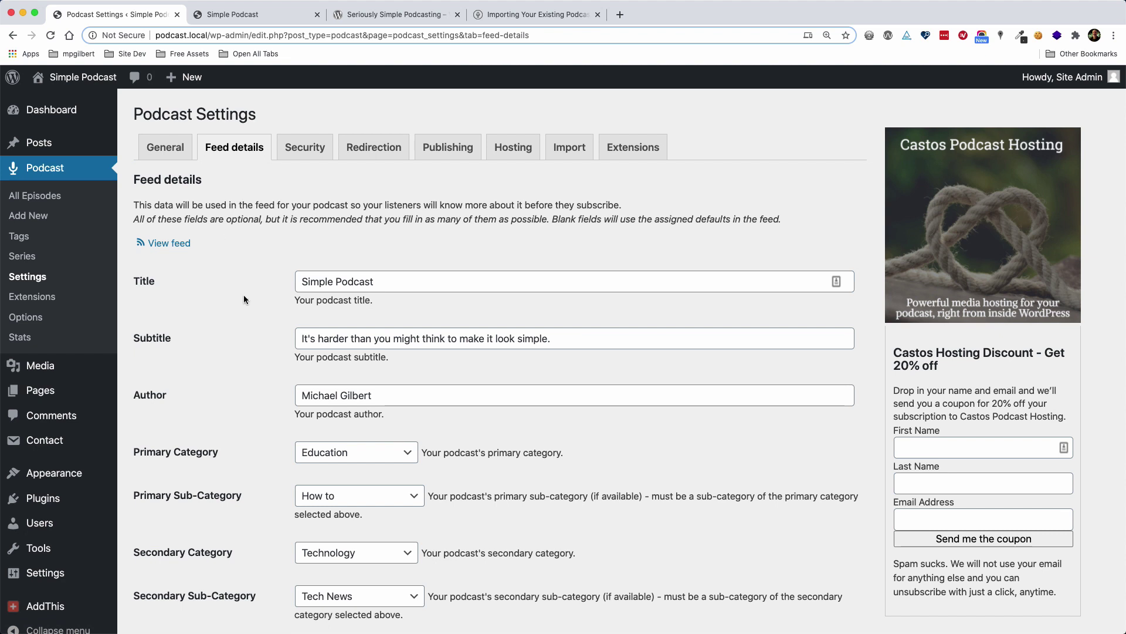
{"action": "scroll", "coordinate": [244, 295], "scroll_direction": "down", "scroll_amount": 3}
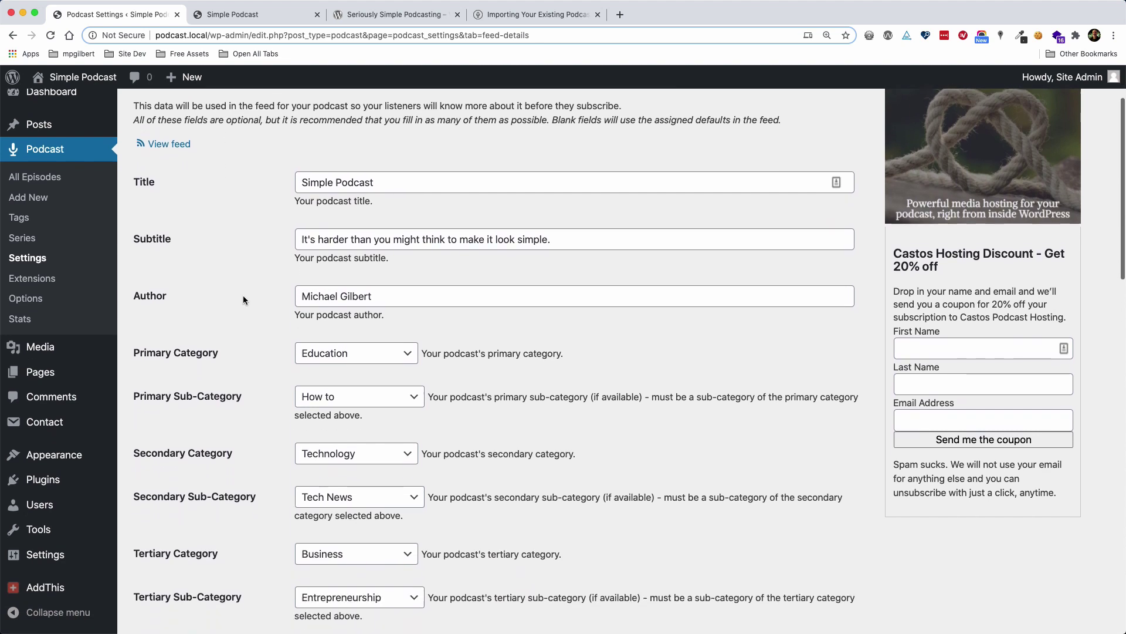
{"action": "scroll", "coordinate": [243, 294], "scroll_direction": "down", "scroll_amount": 1}
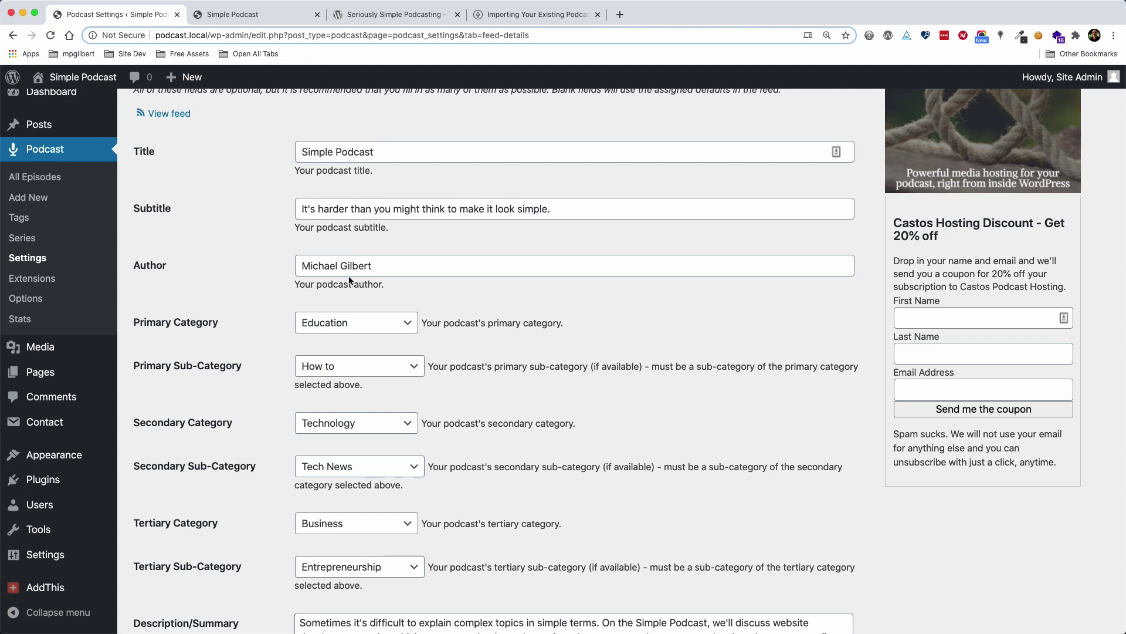
{"action": "scroll", "coordinate": [266, 276], "scroll_direction": "down", "scroll_amount": 4}
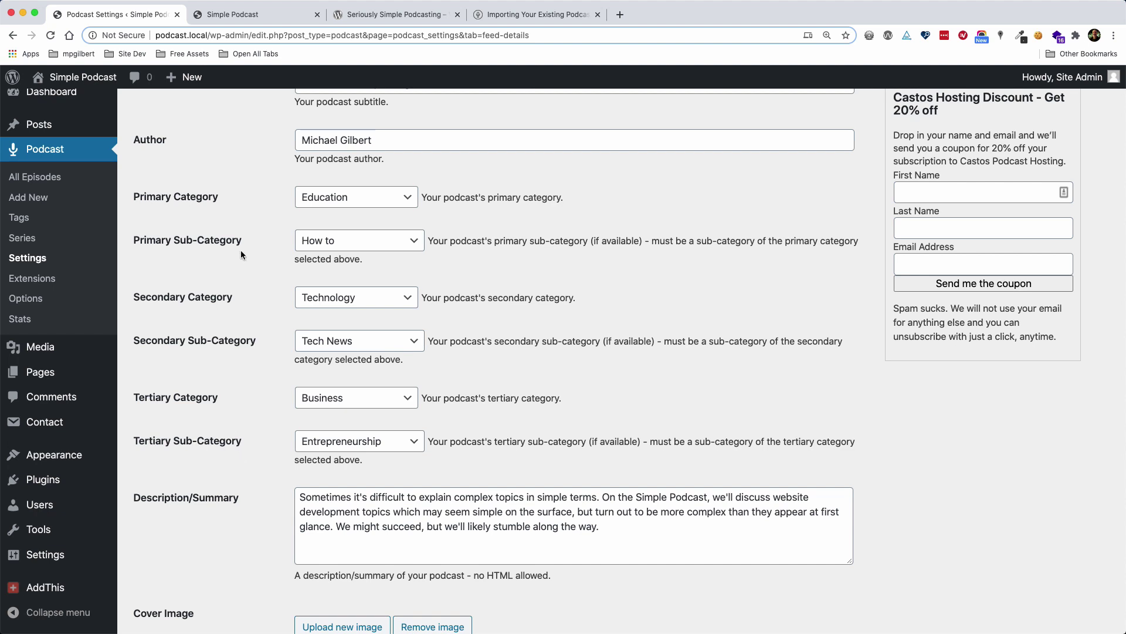
{"action": "left_click", "coordinate": [320, 199]}
{"action": "left_click", "coordinate": [318, 200]}
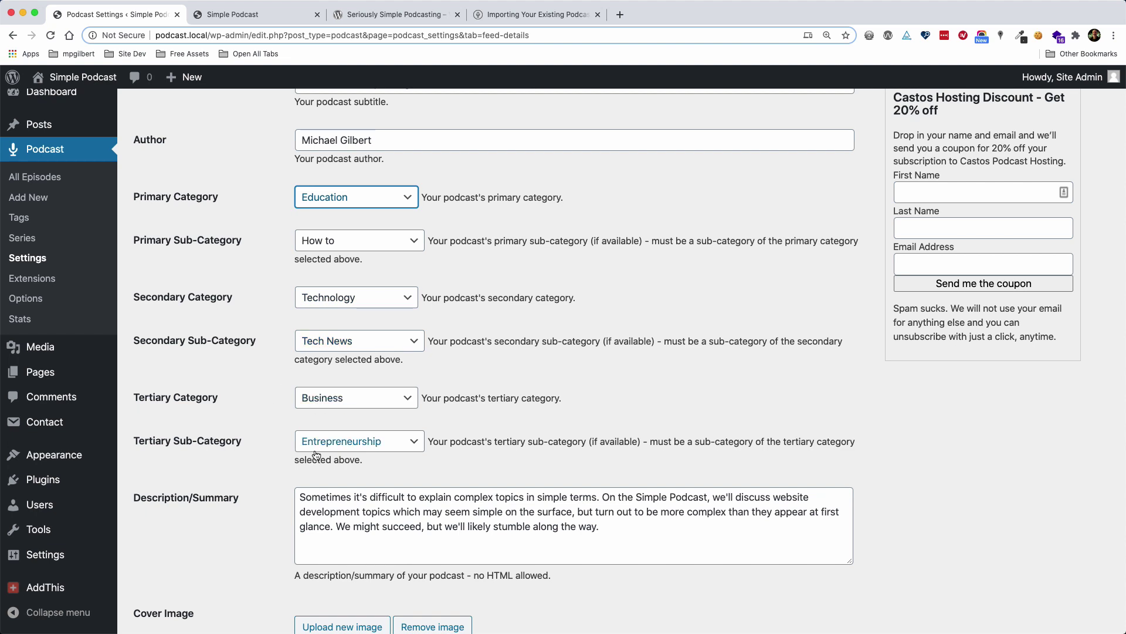
{"action": "scroll", "coordinate": [292, 454], "scroll_direction": "down", "scroll_amount": 3}
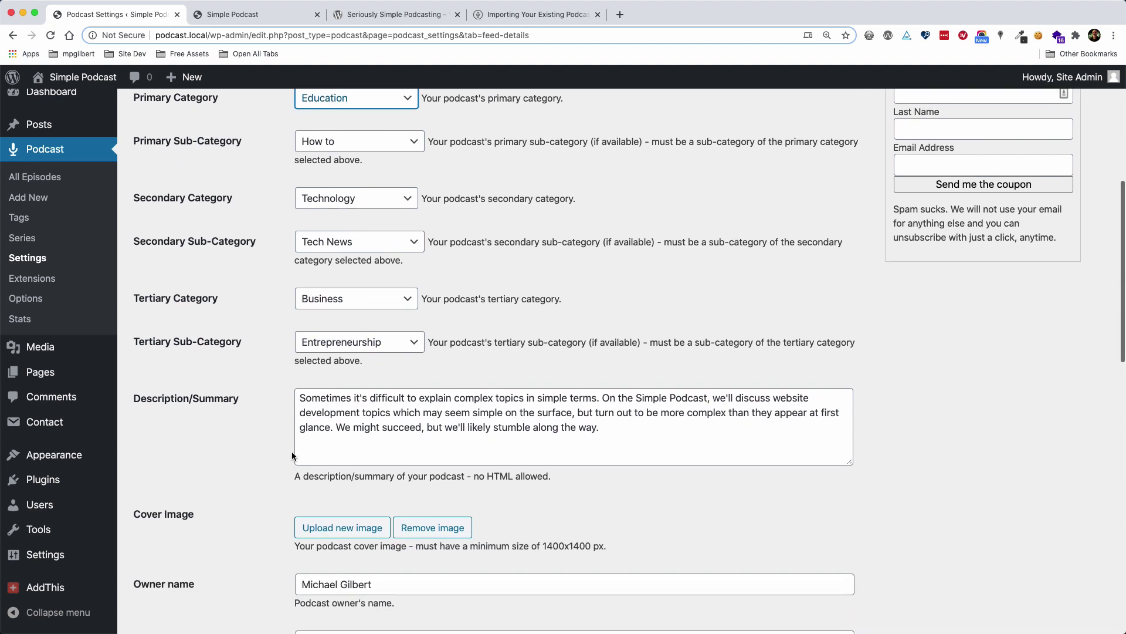
{"action": "scroll", "coordinate": [290, 446], "scroll_direction": "down", "scroll_amount": 2}
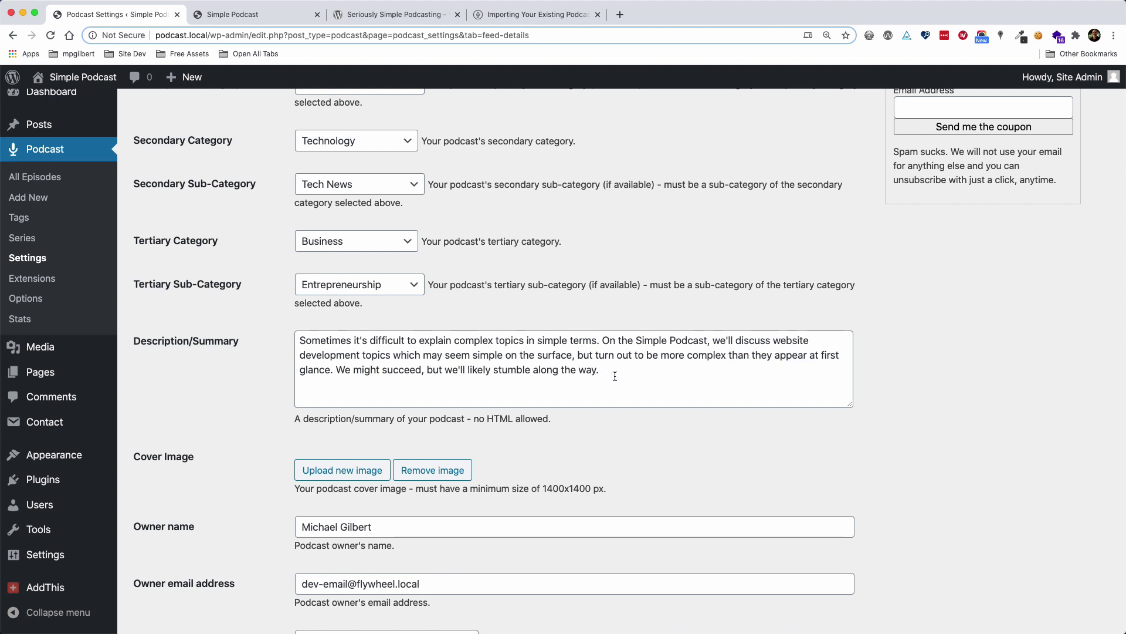
Set the podcast's cover image to logo-simple-podcast-lg.jpg from the media library.
{"action": "scroll", "coordinate": [239, 378], "scroll_direction": "down", "scroll_amount": 4}
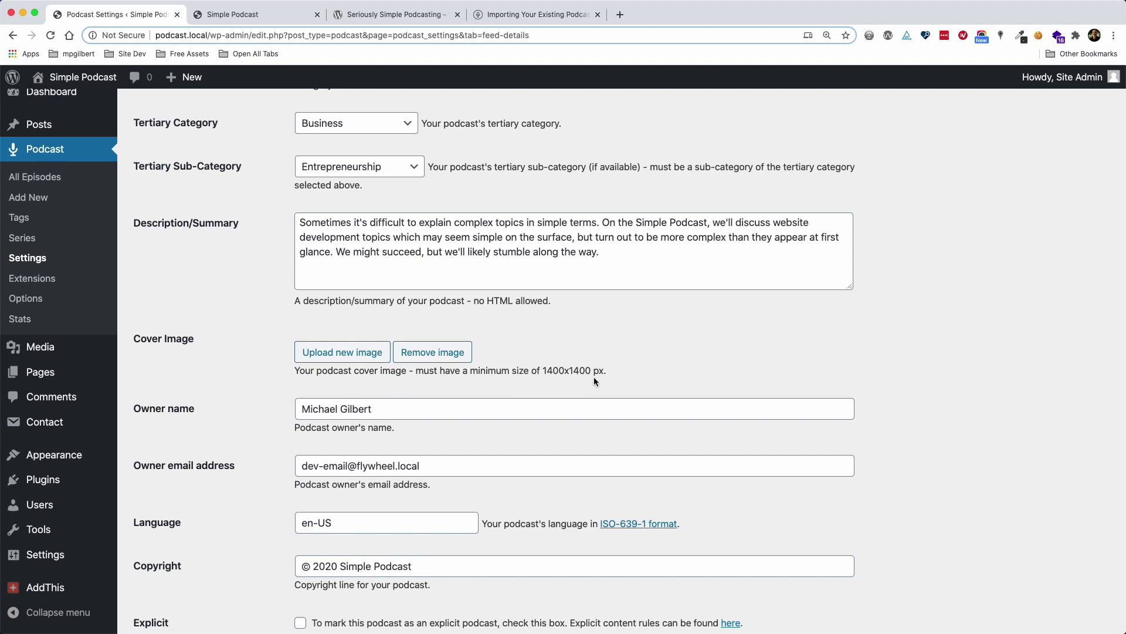
{"action": "left_click", "coordinate": [330, 355]}
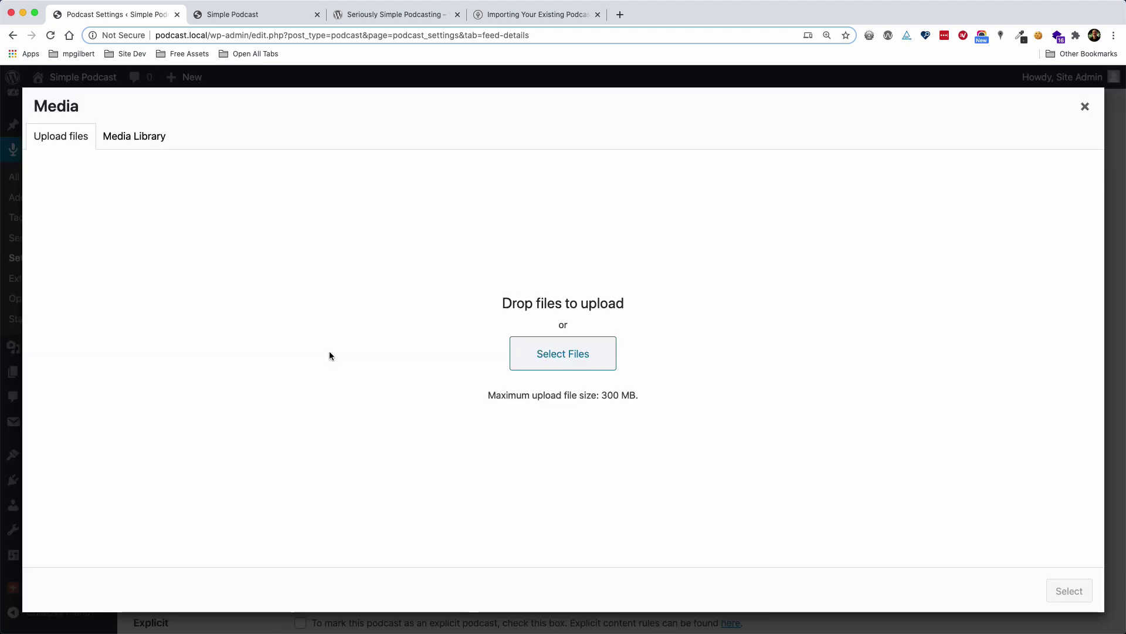
{"action": "left_click", "coordinate": [127, 141]}
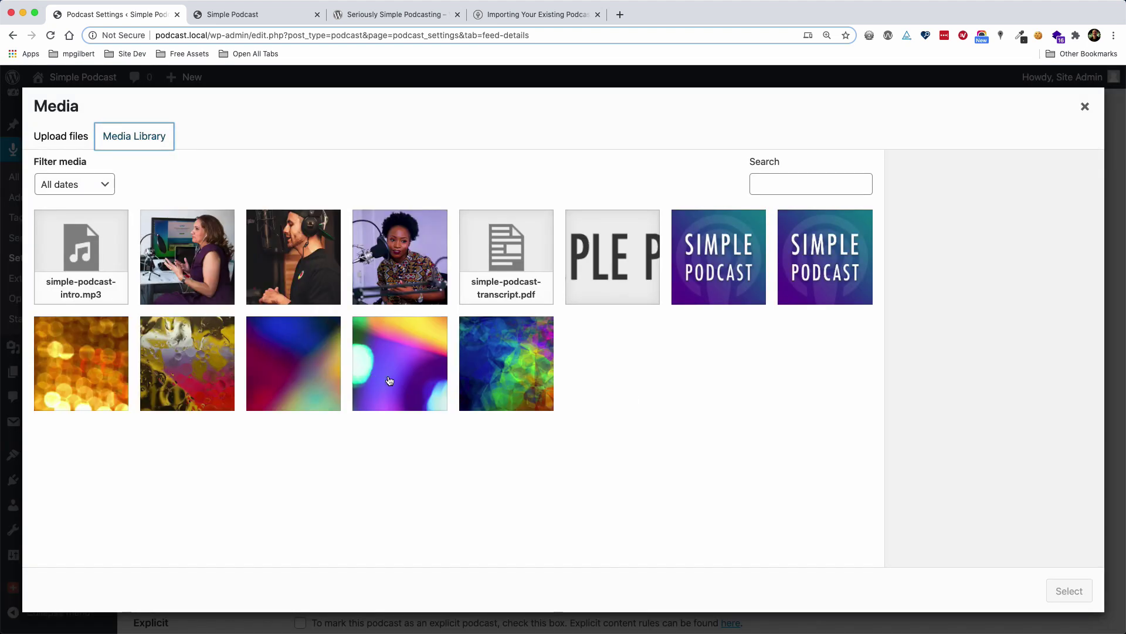
{"action": "left_click", "coordinate": [722, 282]}
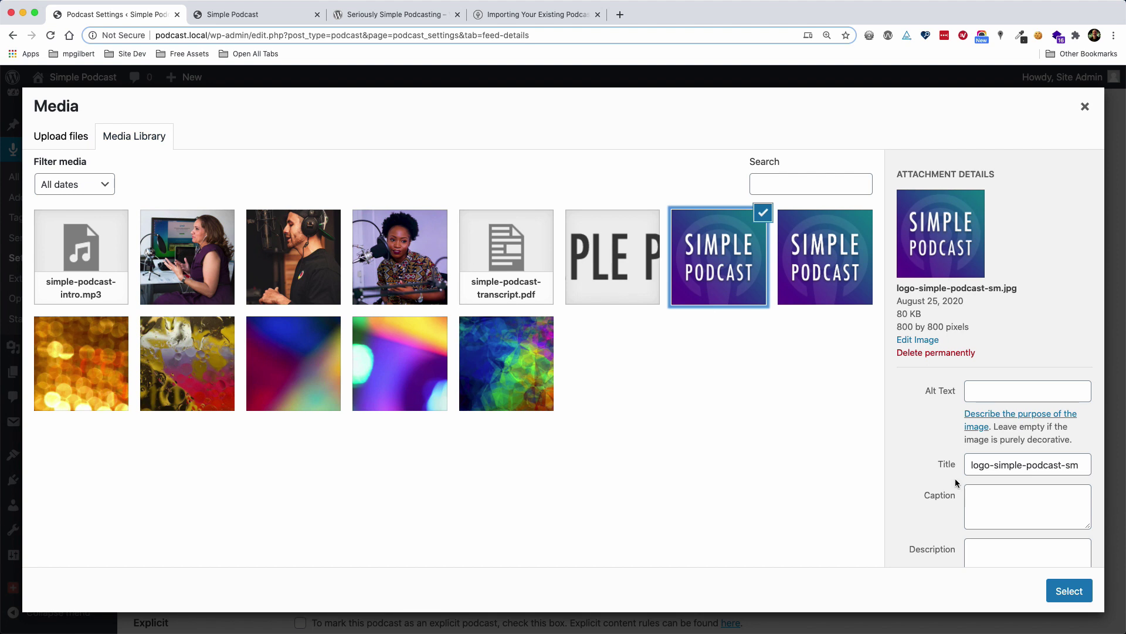
{"action": "left_click", "coordinate": [824, 276]}
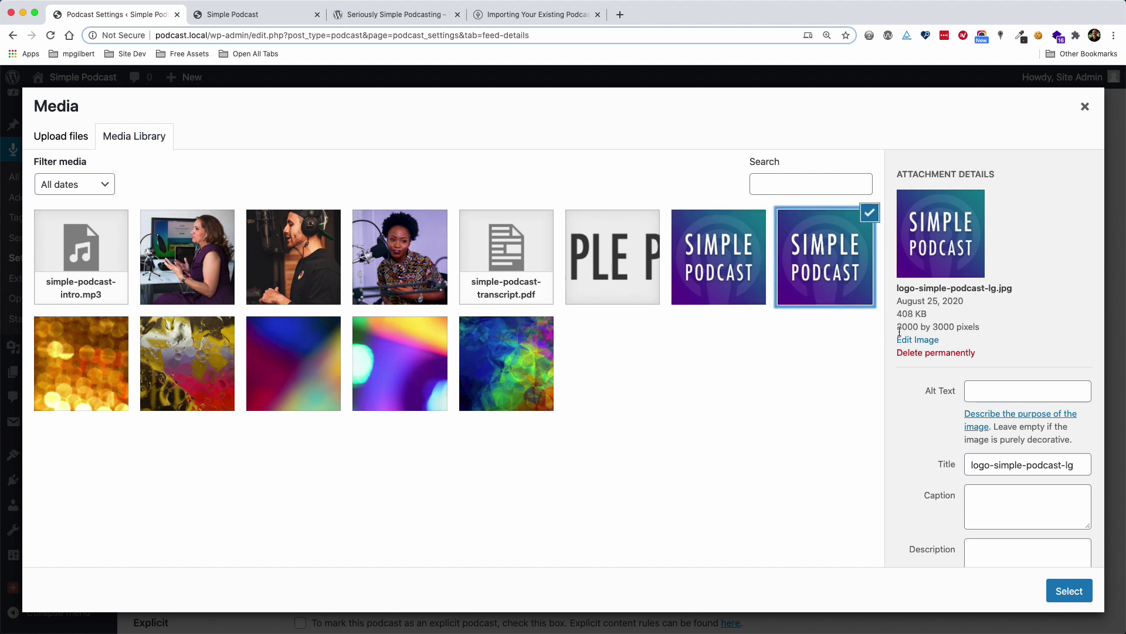
{"action": "scroll", "coordinate": [923, 516], "scroll_direction": "down", "scroll_amount": 3}
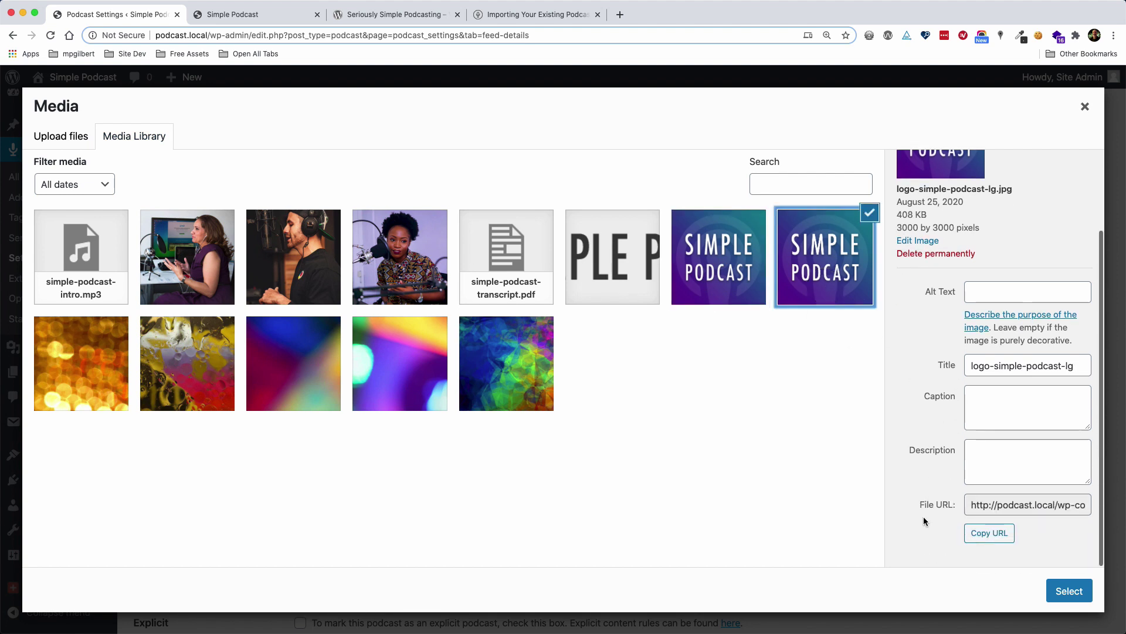
{"action": "left_click", "coordinate": [1069, 592]}
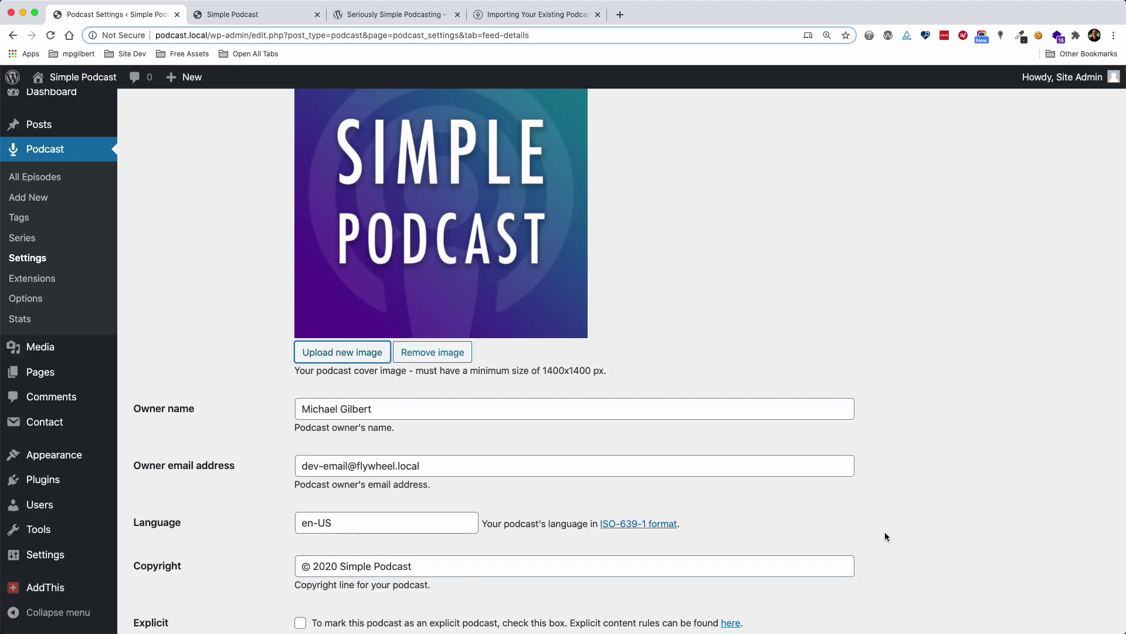
{"action": "scroll", "coordinate": [660, 327], "scroll_direction": "up", "scroll_amount": 3}
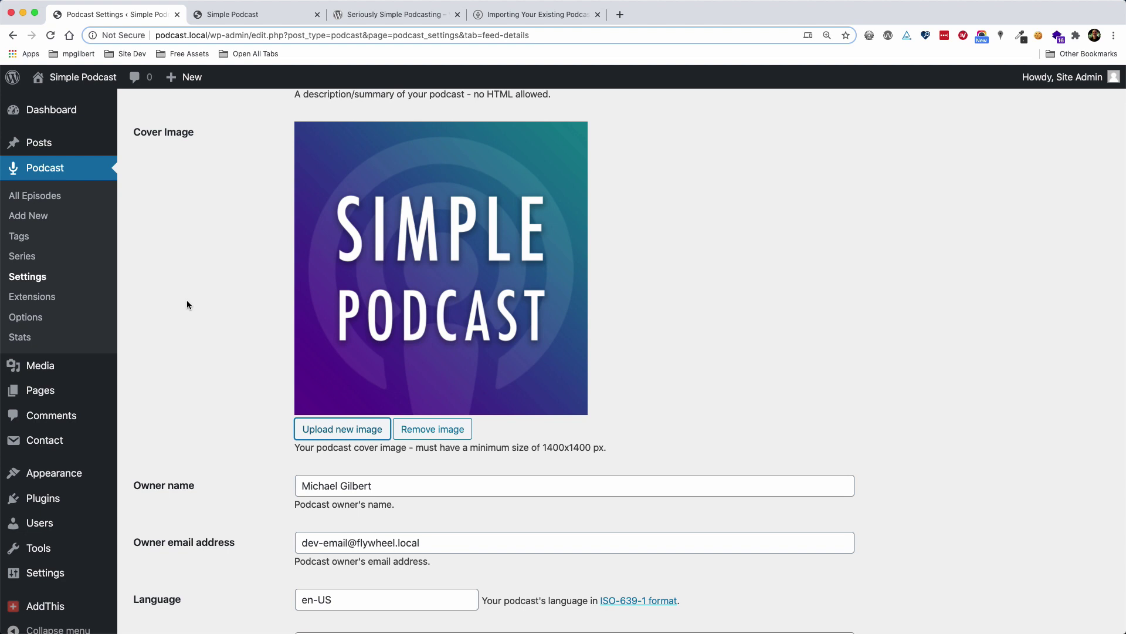
Review the feed's owner, language, copyright, explicit, complete and publish date source settings.
{"action": "scroll", "coordinate": [187, 301], "scroll_direction": "down", "scroll_amount": 5}
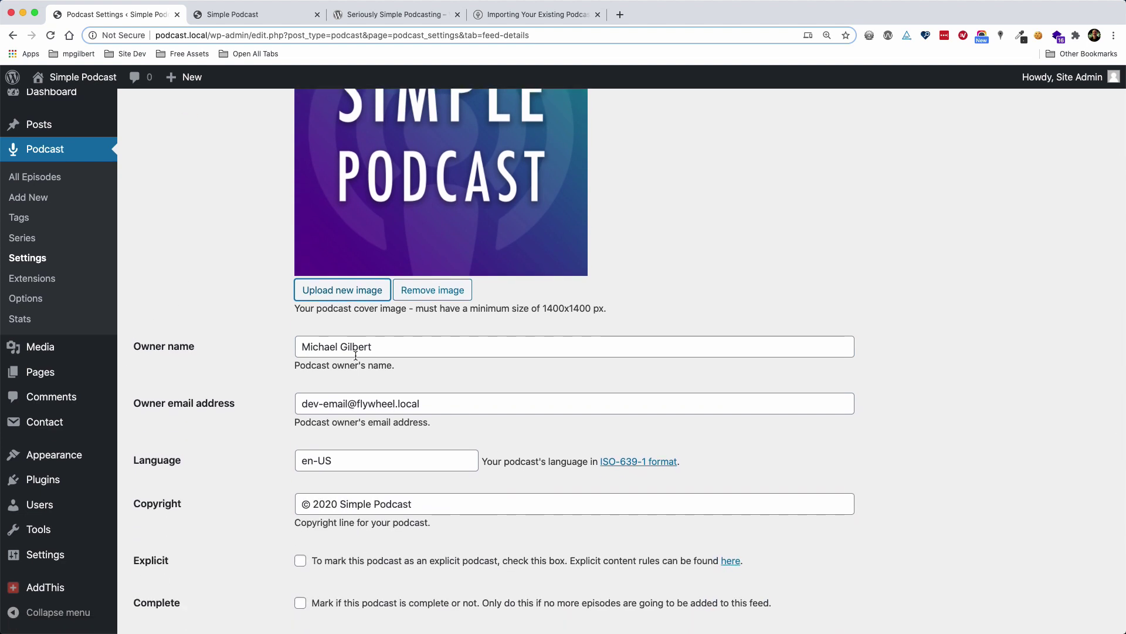
{"action": "scroll", "coordinate": [262, 356], "scroll_direction": "down", "scroll_amount": 2}
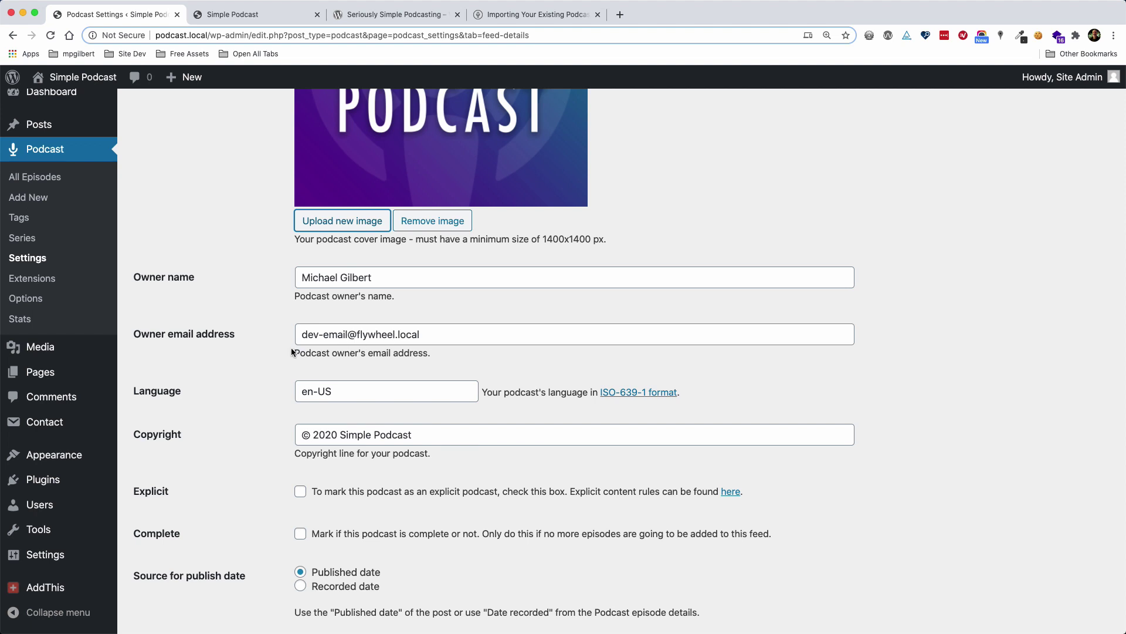
{"action": "scroll", "coordinate": [292, 351], "scroll_direction": "down", "scroll_amount": 3}
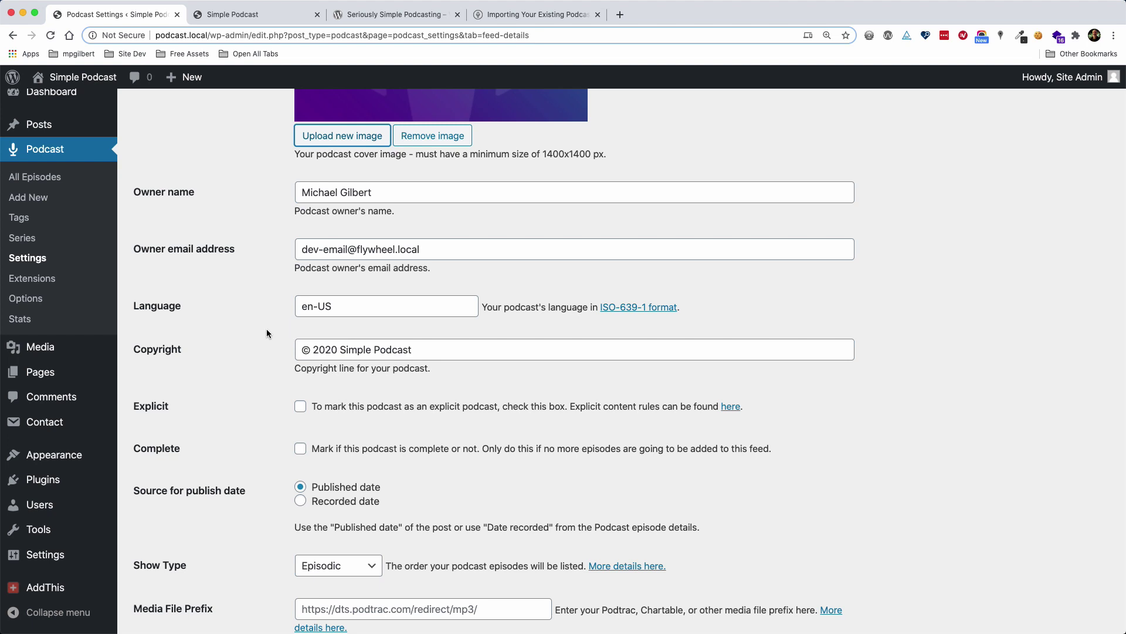
{"action": "scroll", "coordinate": [268, 333], "scroll_direction": "down", "scroll_amount": 2}
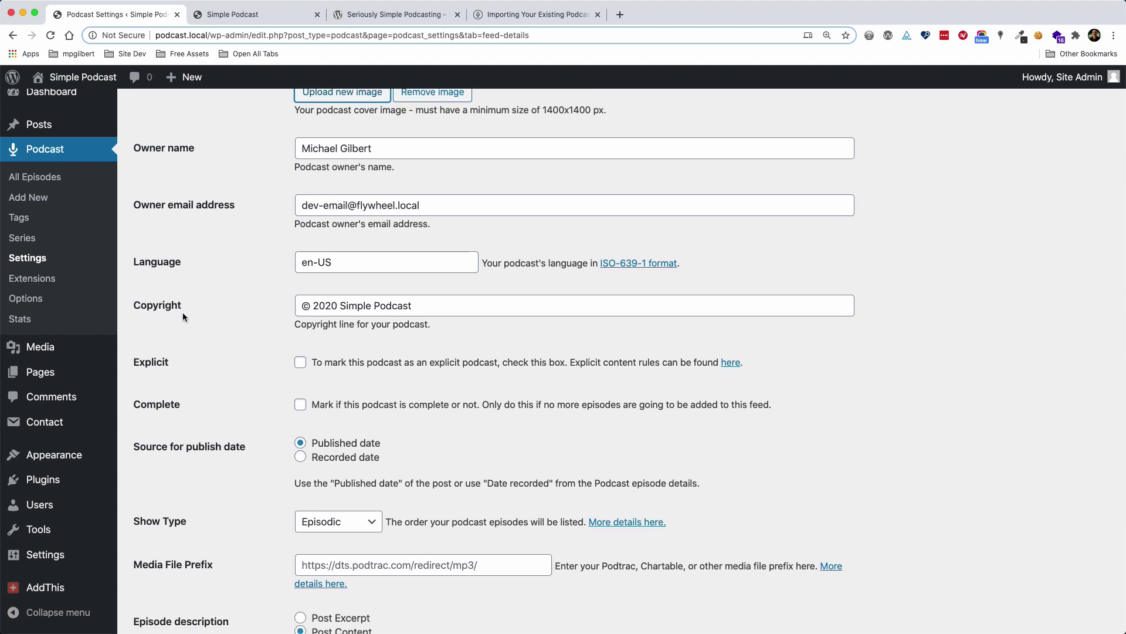
{"action": "left_click_drag", "start_coordinate": [341, 306], "coordinate": [425, 306]}
{"action": "left_click", "coordinate": [258, 316]}
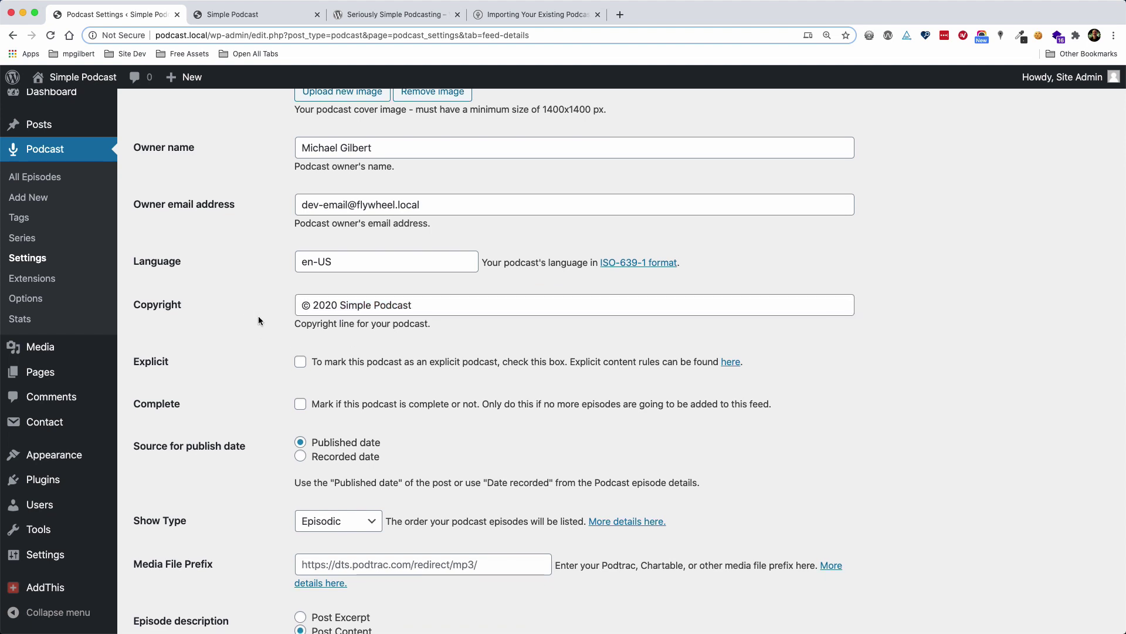
{"action": "scroll", "coordinate": [258, 316], "scroll_direction": "down", "scroll_amount": 4}
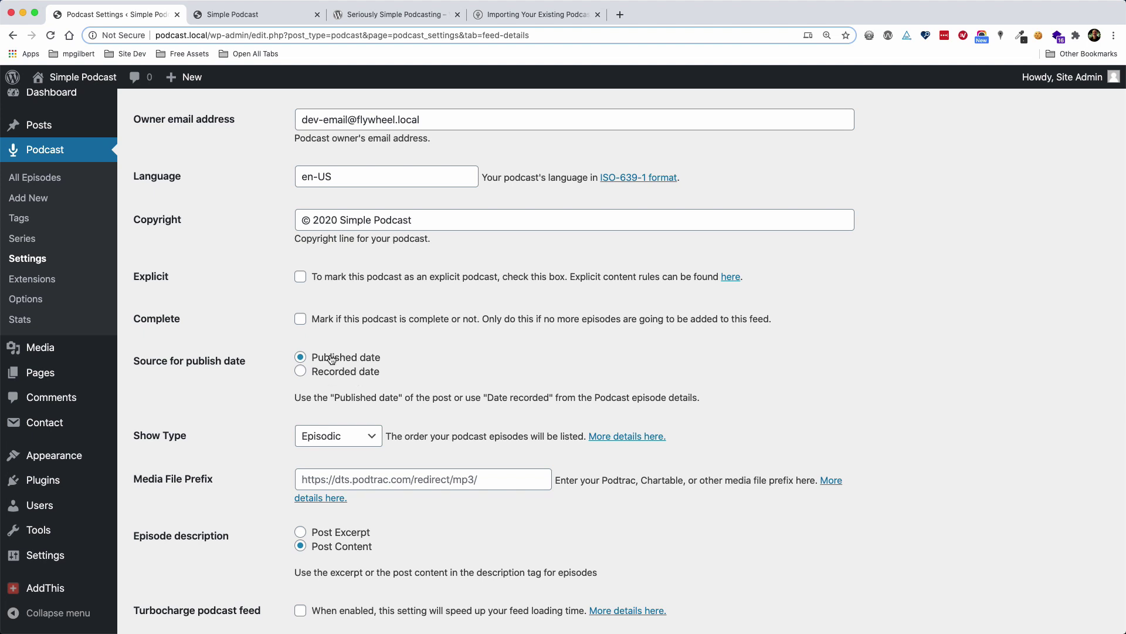
{"action": "scroll", "coordinate": [264, 360], "scroll_direction": "down", "scroll_amount": 3}
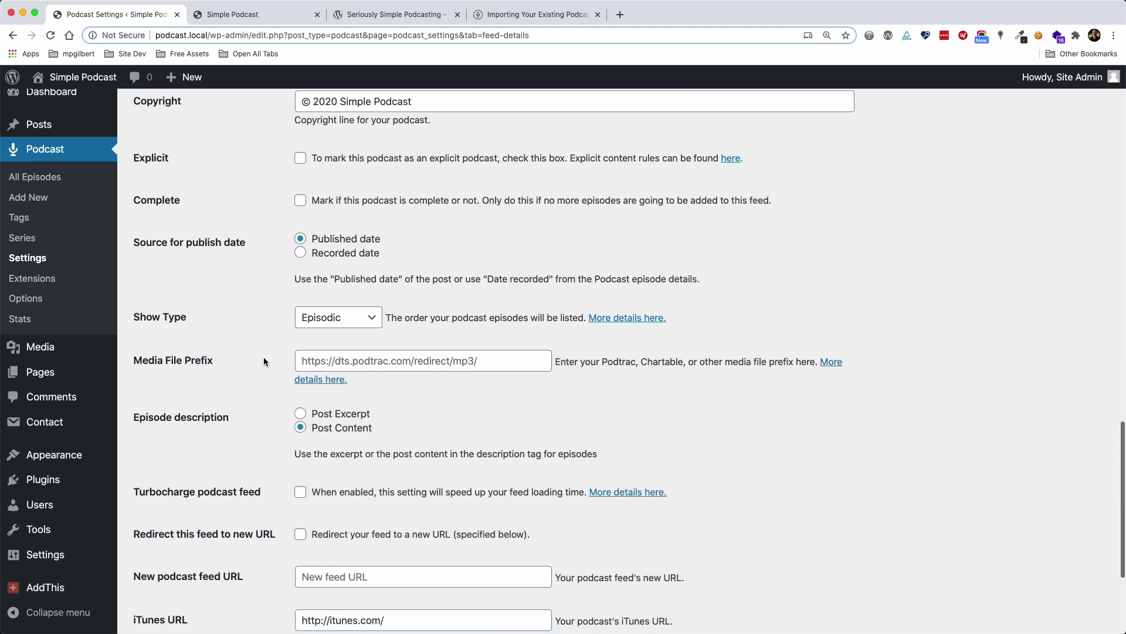
Look at the available Show Type options for the feed, keeping Episodic selected.
{"action": "left_click", "coordinate": [323, 323]}
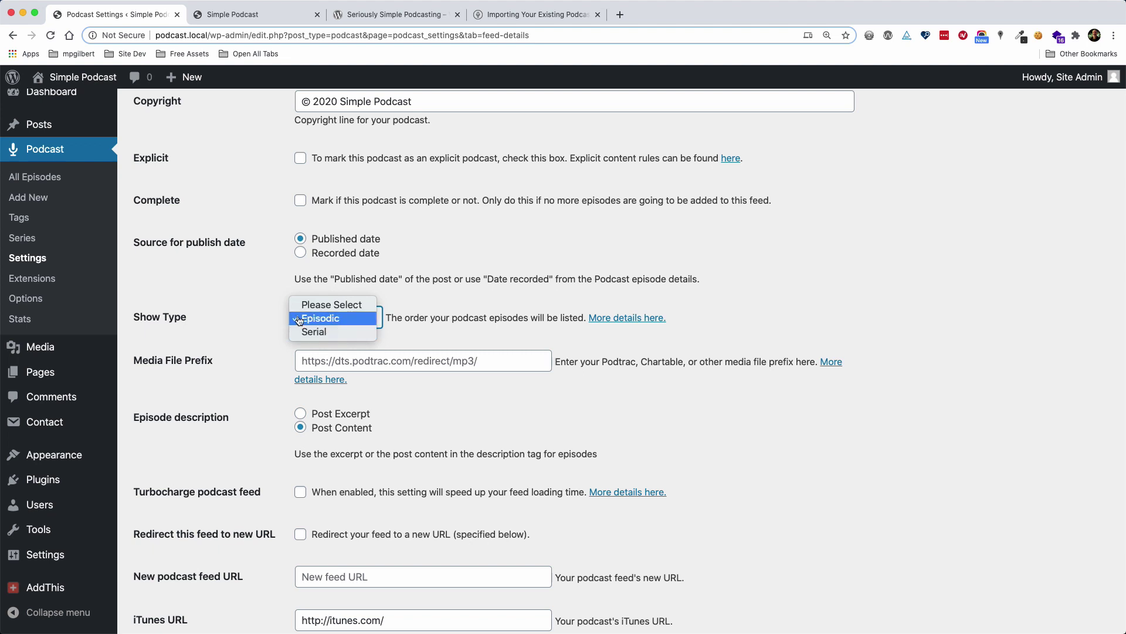
{"action": "left_click", "coordinate": [268, 323]}
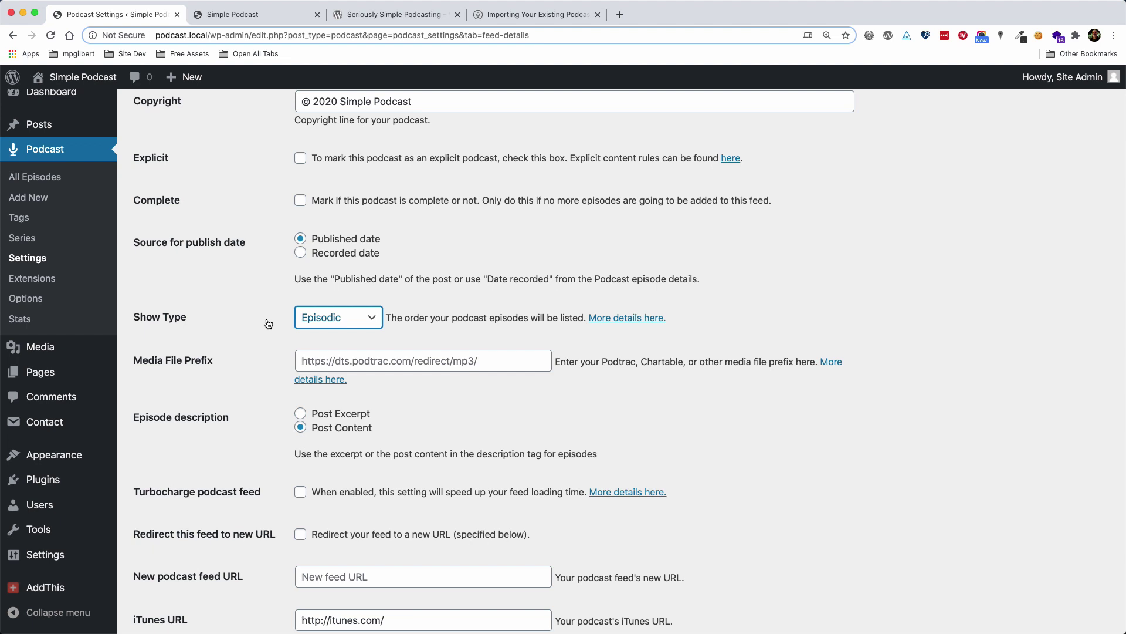
{"action": "left_click", "coordinate": [313, 320]}
{"action": "left_click", "coordinate": [268, 317]}
{"action": "left_click", "coordinate": [268, 317]}
Check the episode description, redirect, iTunes, Google Play and Spotify URL settings and save the feed details.
{"action": "scroll", "coordinate": [231, 421], "scroll_direction": "down", "scroll_amount": 3}
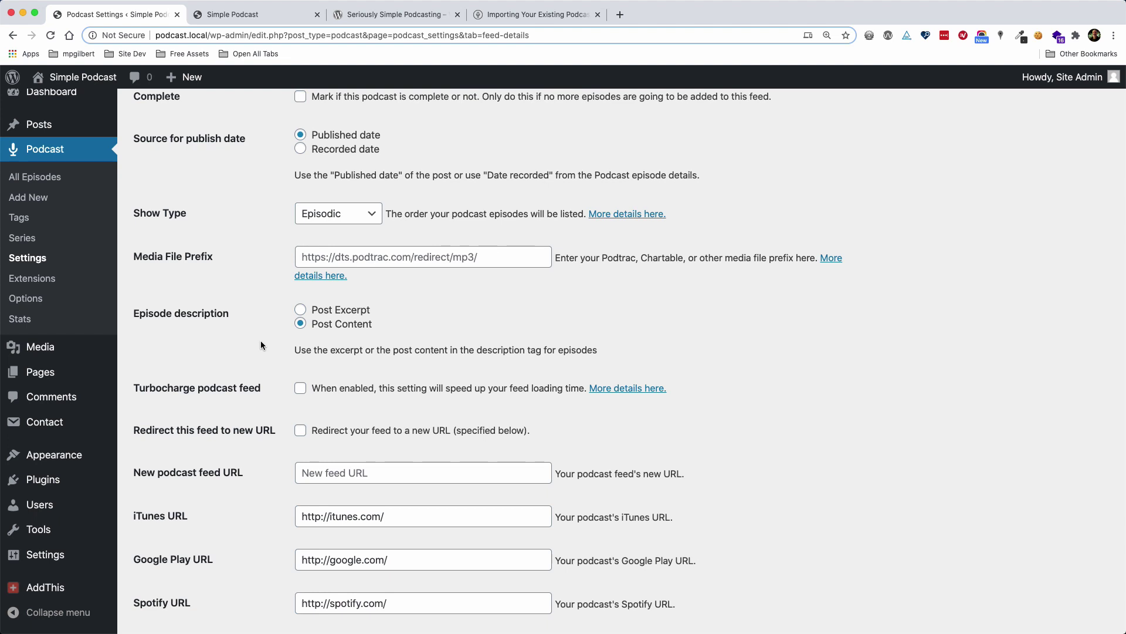
{"action": "scroll", "coordinate": [261, 342], "scroll_direction": "down", "scroll_amount": 3}
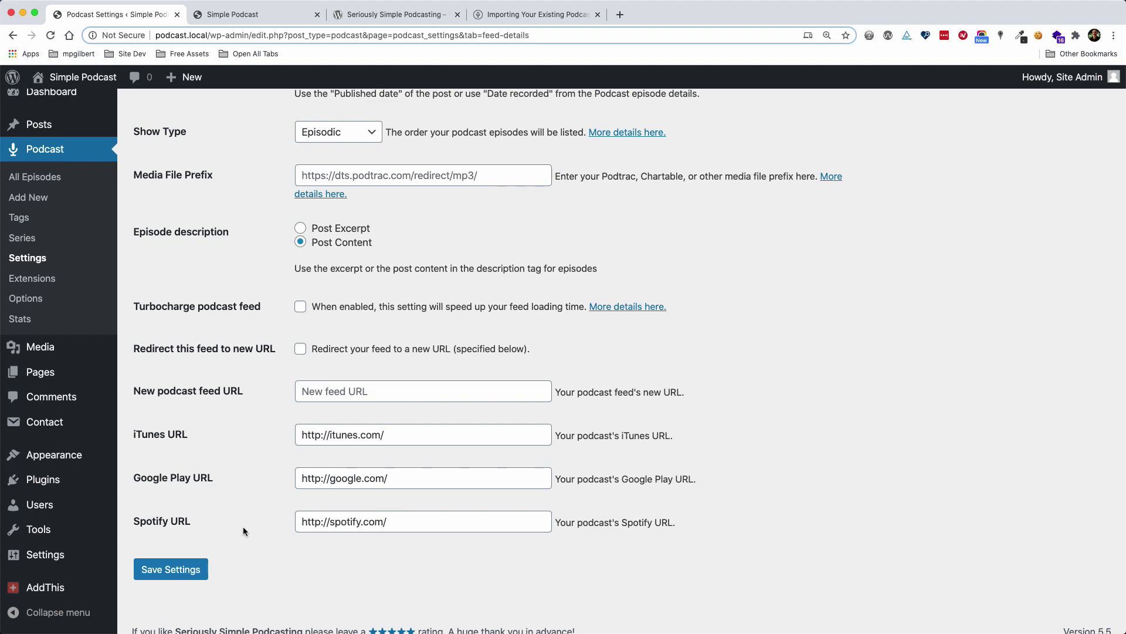
{"action": "left_click_drag", "start_coordinate": [388, 435], "coordinate": [296, 434]}
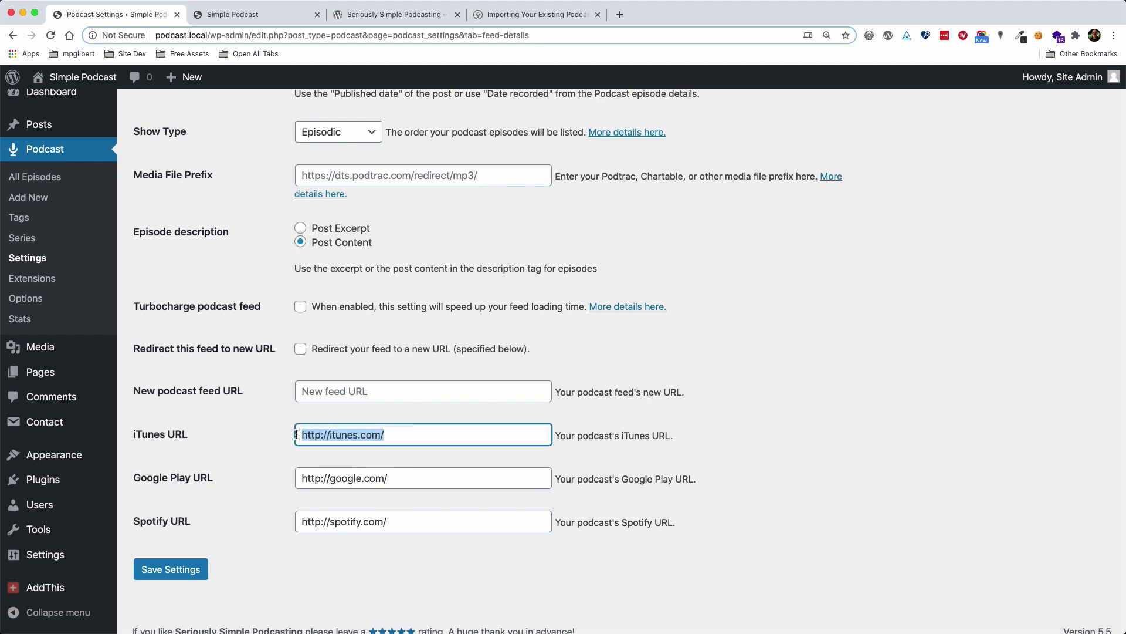
{"action": "left_click_drag", "start_coordinate": [396, 478], "coordinate": [288, 478]}
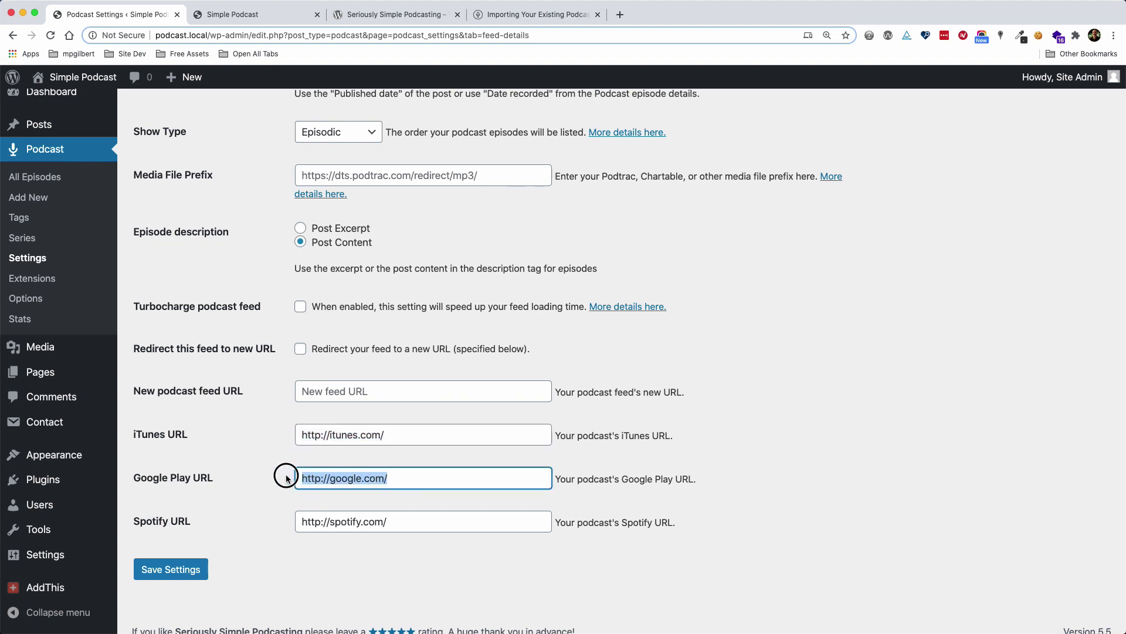
{"action": "left_click_drag", "start_coordinate": [402, 521], "coordinate": [269, 520]}
{"action": "left_click", "coordinate": [252, 477]}
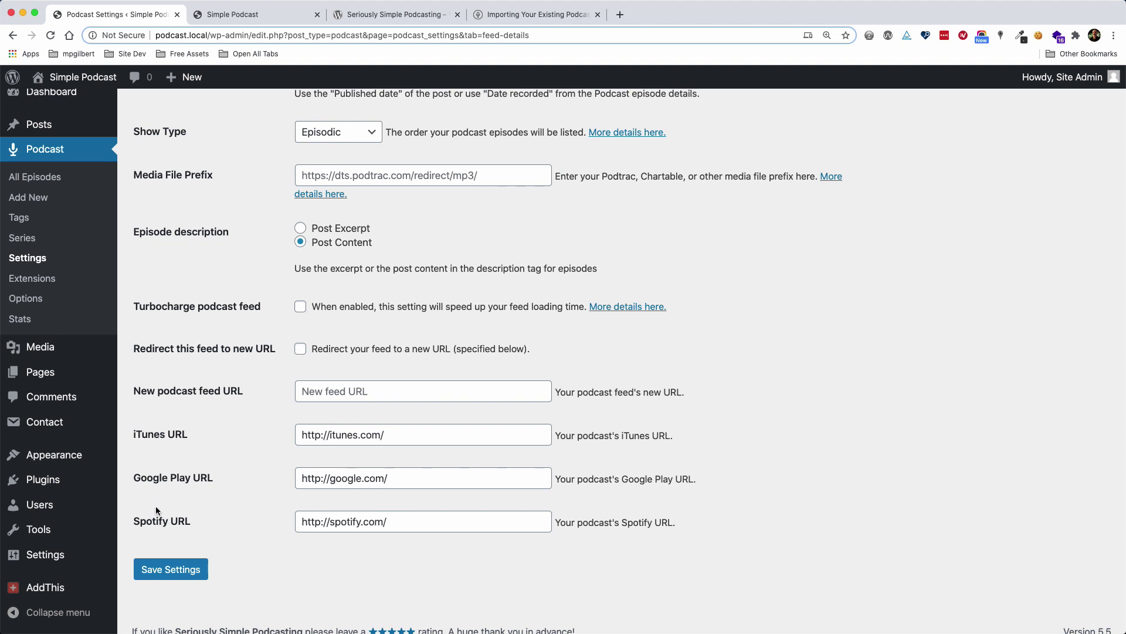
{"action": "left_click", "coordinate": [190, 572]}
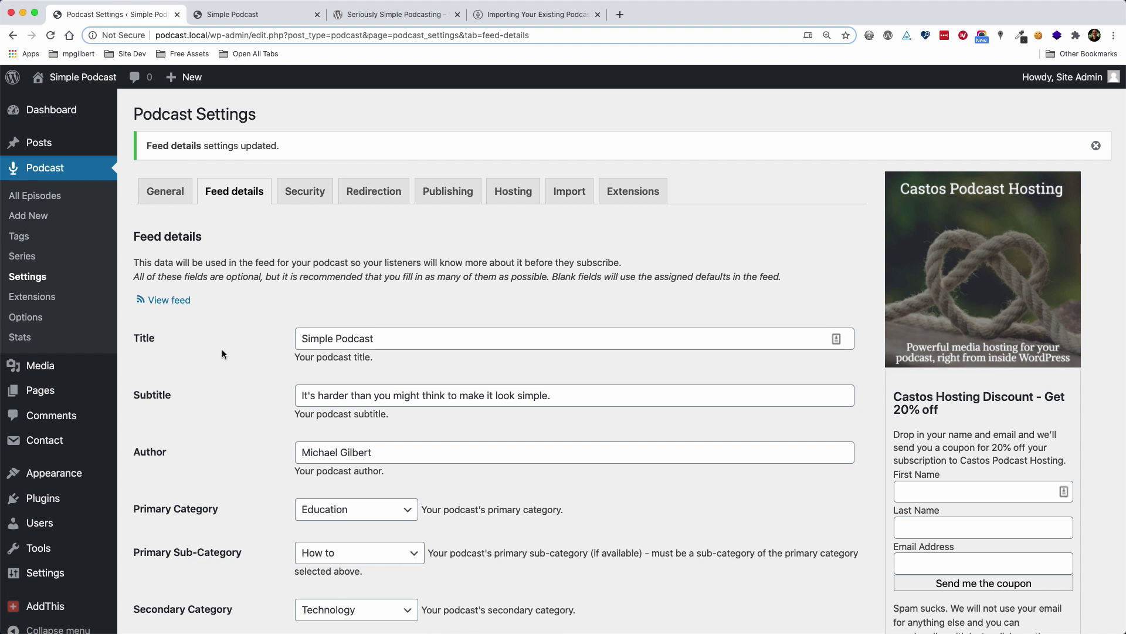
Reload the Simple Podcast site's home page and look over the blog posts it lists.
{"action": "left_click", "coordinate": [240, 15]}
{"action": "left_click", "coordinate": [51, 36]}
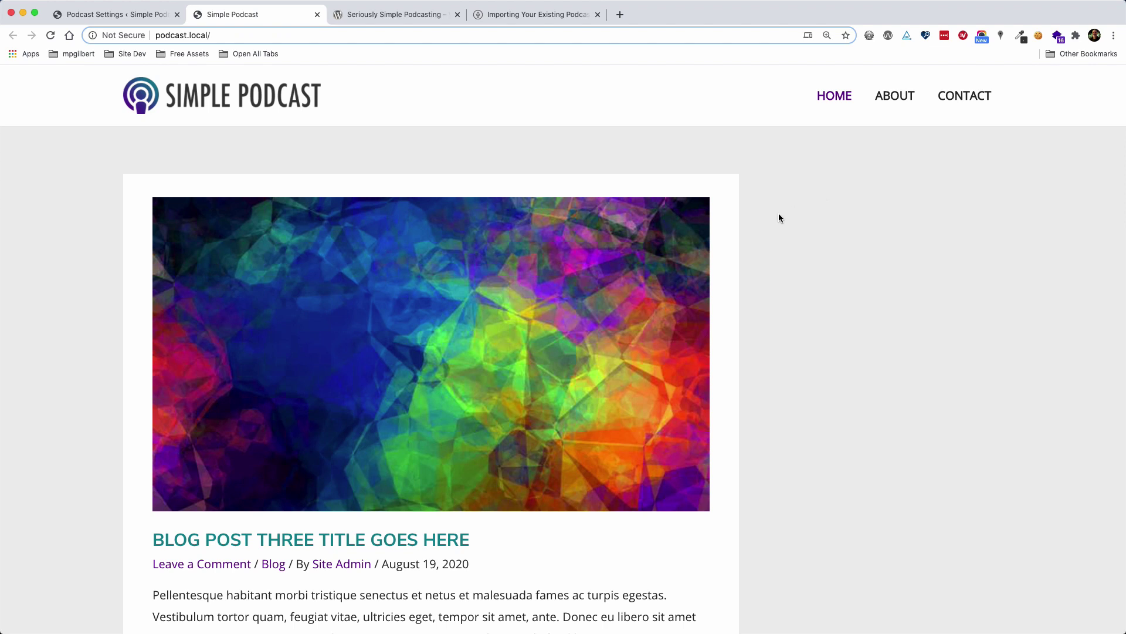
{"action": "scroll", "coordinate": [779, 214], "scroll_direction": "down", "scroll_amount": 3}
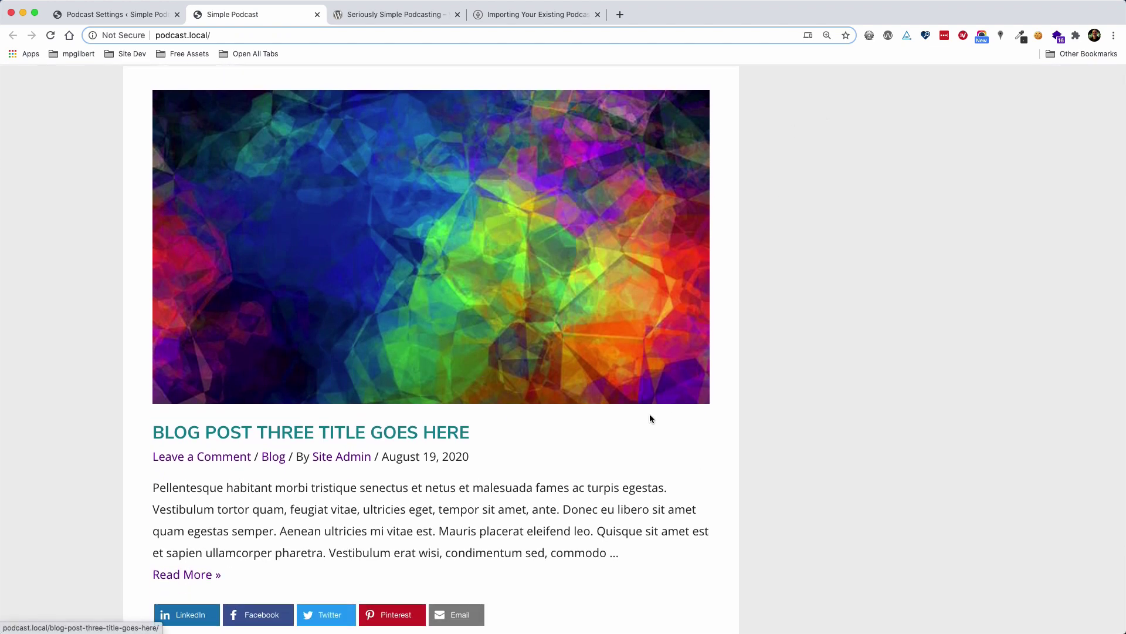
Look over the podcast episodes on the home page, including their players, download and subscribe links, and excerpt text.
{"action": "scroll", "coordinate": [650, 413], "scroll_direction": "down", "scroll_amount": 3}
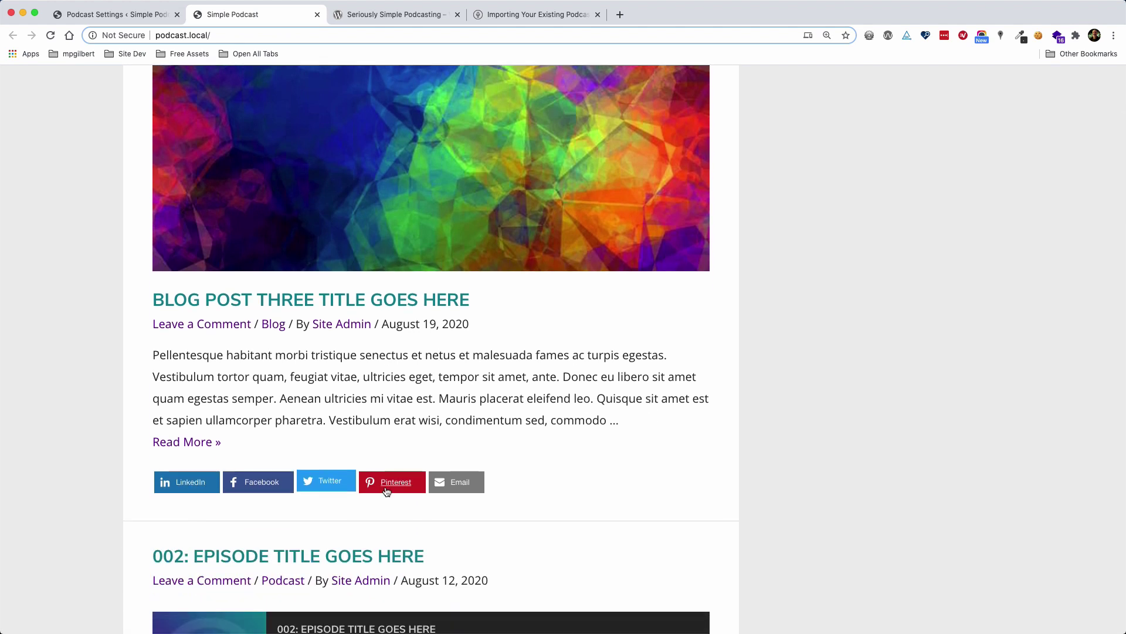
{"action": "scroll", "coordinate": [752, 436], "scroll_direction": "down", "scroll_amount": 8}
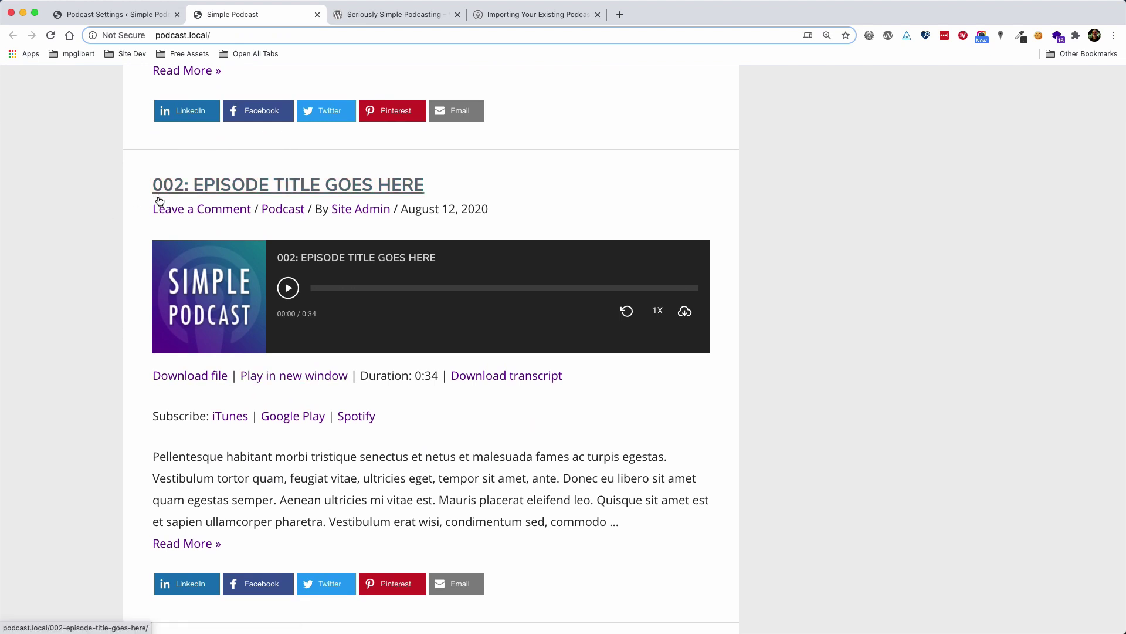
{"action": "scroll", "coordinate": [90, 323], "scroll_direction": "down", "scroll_amount": 3}
{"action": "scroll", "coordinate": [89, 322], "scroll_direction": "down", "scroll_amount": 15}
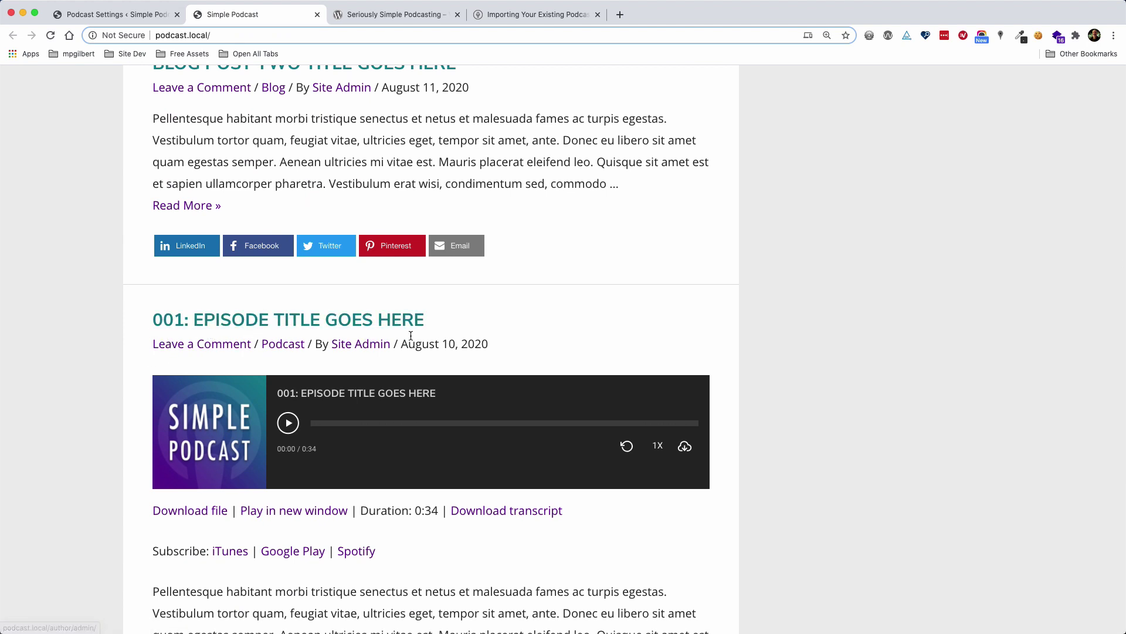
{"action": "scroll", "coordinate": [97, 349], "scroll_direction": "down", "scroll_amount": 3}
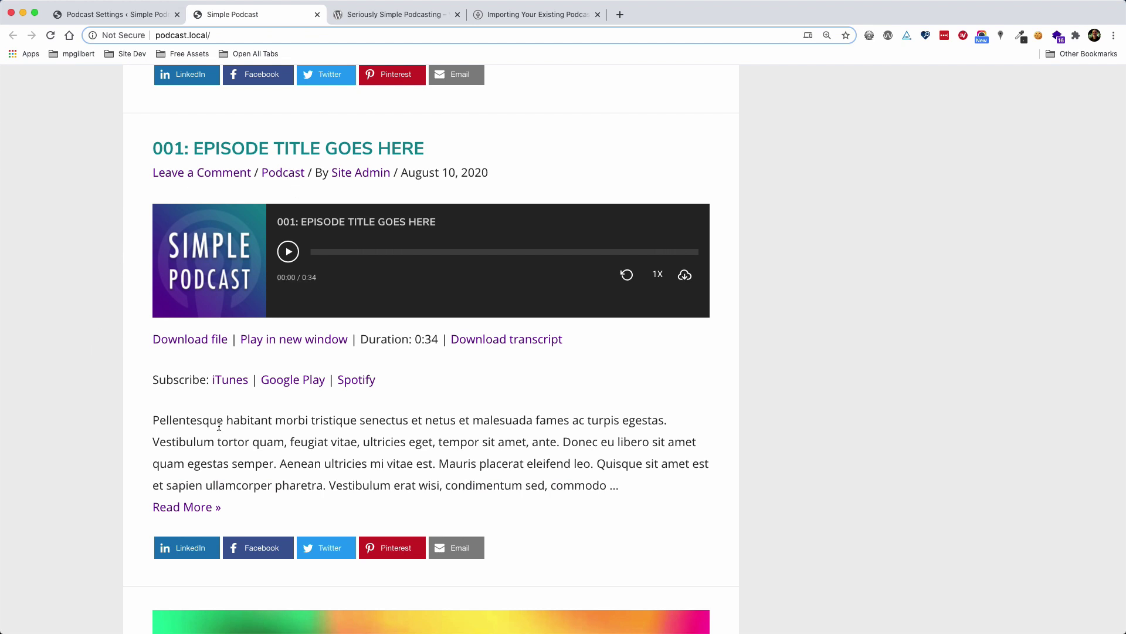
{"action": "left_click_drag", "start_coordinate": [152, 421], "coordinate": [633, 487]}
{"action": "left_click", "coordinate": [636, 483]}
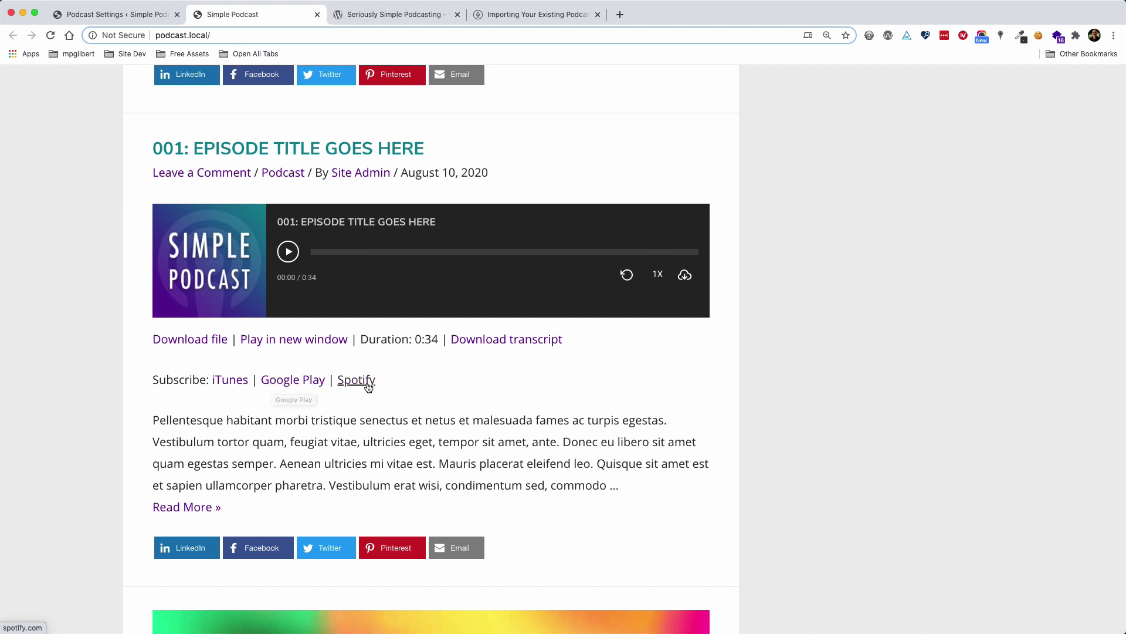
{"action": "scroll", "coordinate": [593, 393], "scroll_direction": "up", "scroll_amount": 20}
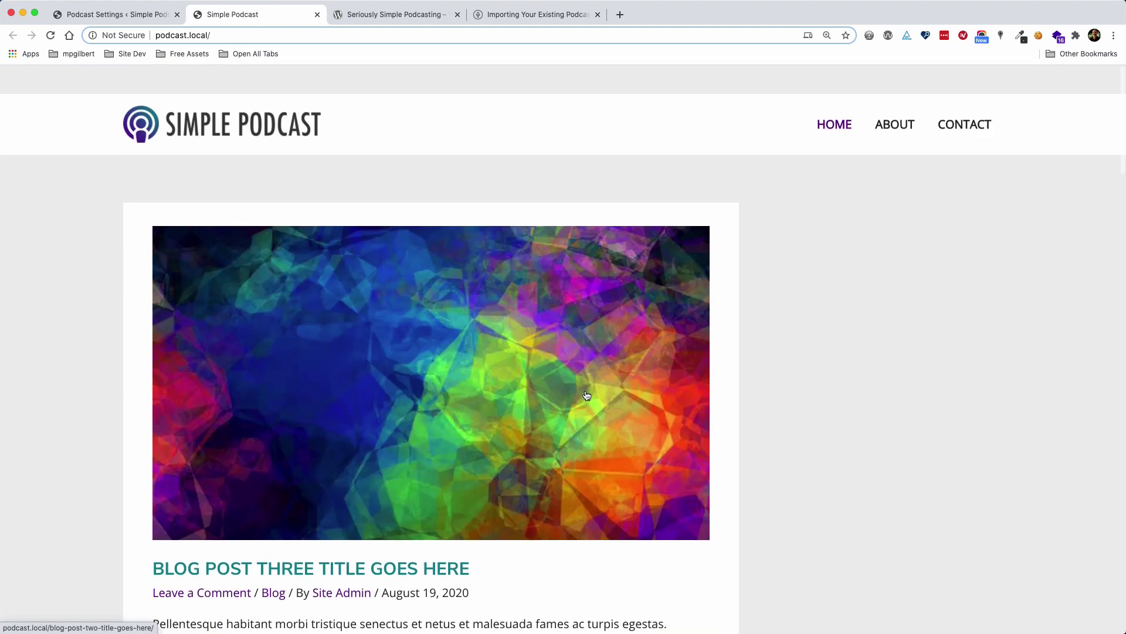
Return to the site admin and open the podcast's subscribe options.
{"action": "left_click", "coordinate": [96, 16]}
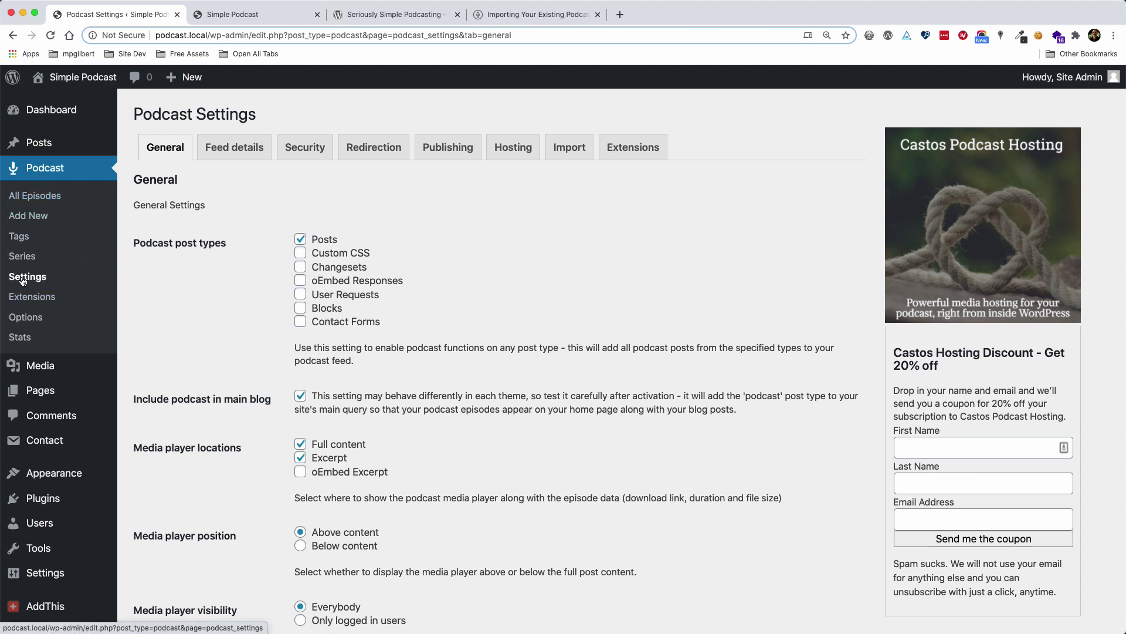
{"action": "left_click", "coordinate": [35, 318]}
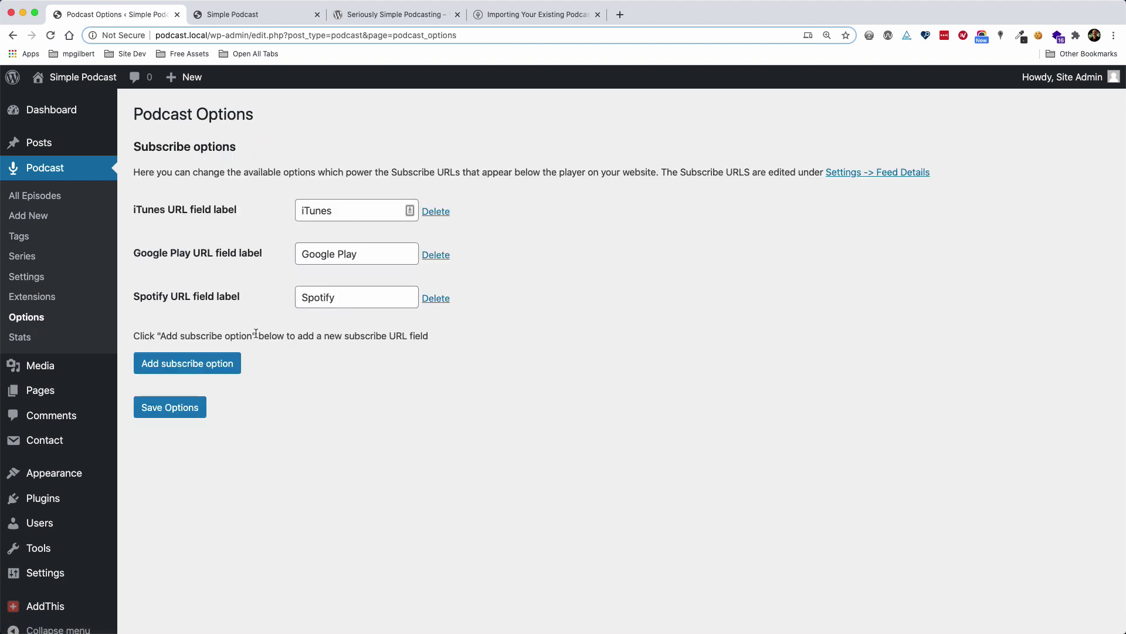
Try relabelling the iTunes field as Apple Podcasts and the Google Play field as Google Podcasts.
{"action": "left_click_drag", "start_coordinate": [334, 211], "coordinate": [305, 211]}
{"action": "type", "text": "Apple Podcasts"}
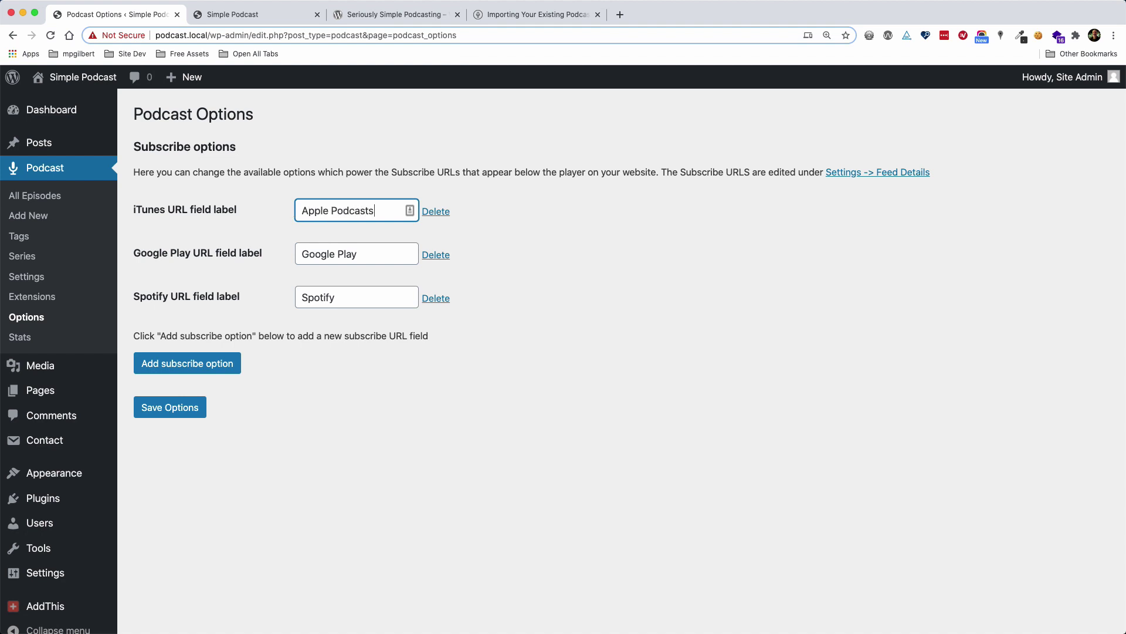
{"action": "double_click", "coordinate": [352, 210]}
{"action": "key", "text": "super+c"}
{"action": "double_click", "coordinate": [346, 254]}
{"action": "key", "text": "super+v"}
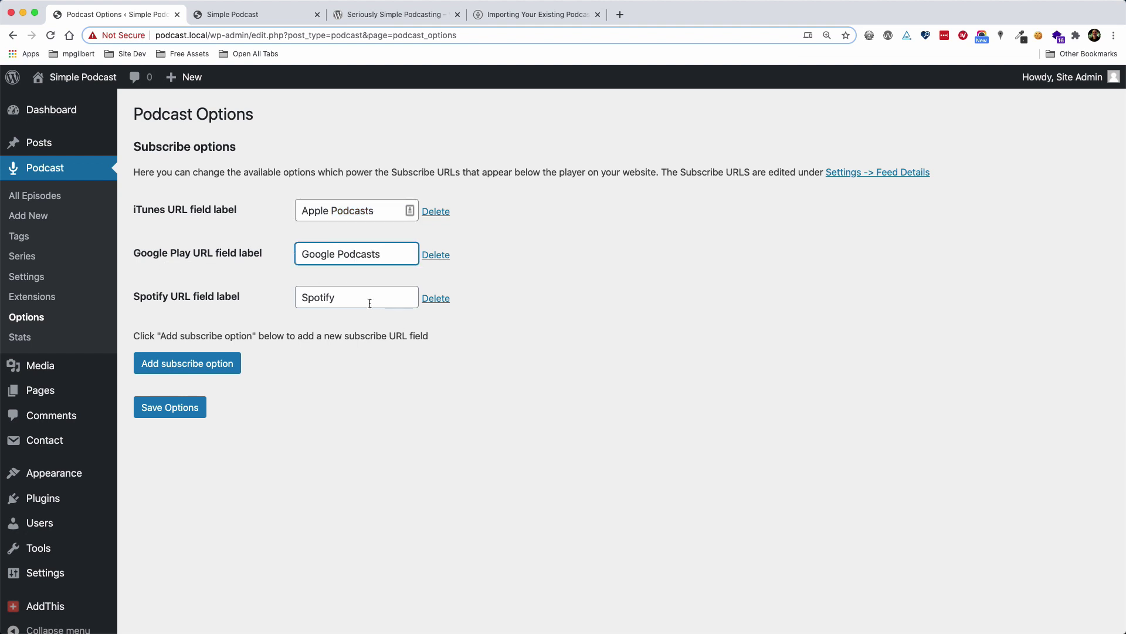
Add a new subscribe option labelled Stitcher and save the options.
{"action": "left_click", "coordinate": [182, 367]}
{"action": "scroll", "coordinate": [322, 364], "scroll_direction": "down", "scroll_amount": 1}
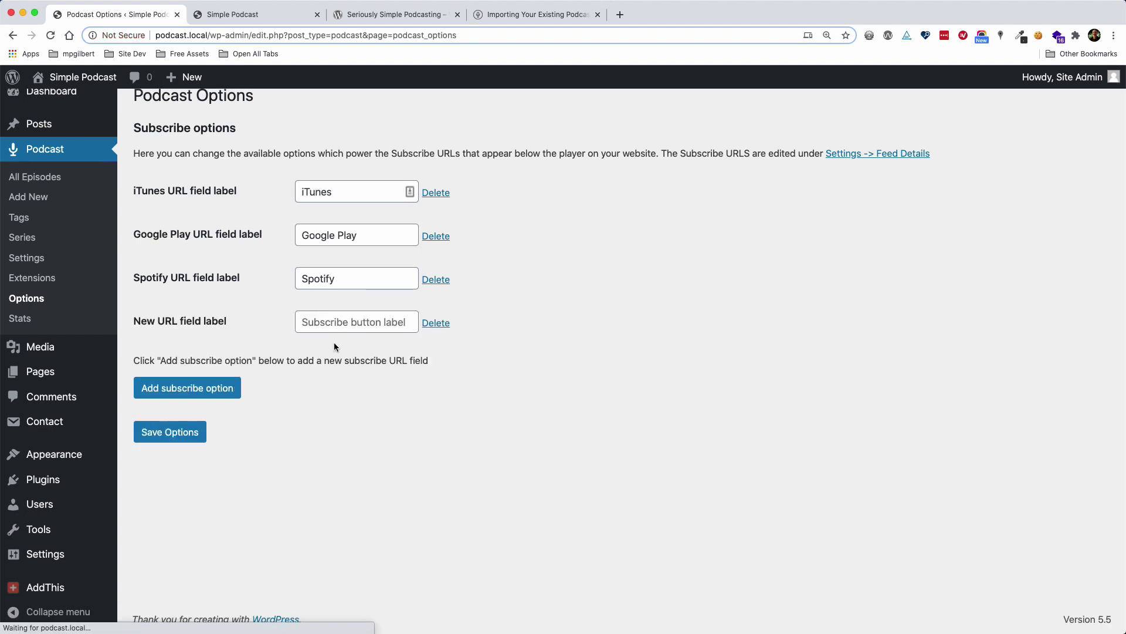
{"action": "left_click", "coordinate": [331, 324]}
{"action": "type", "text": "Stitcher"}
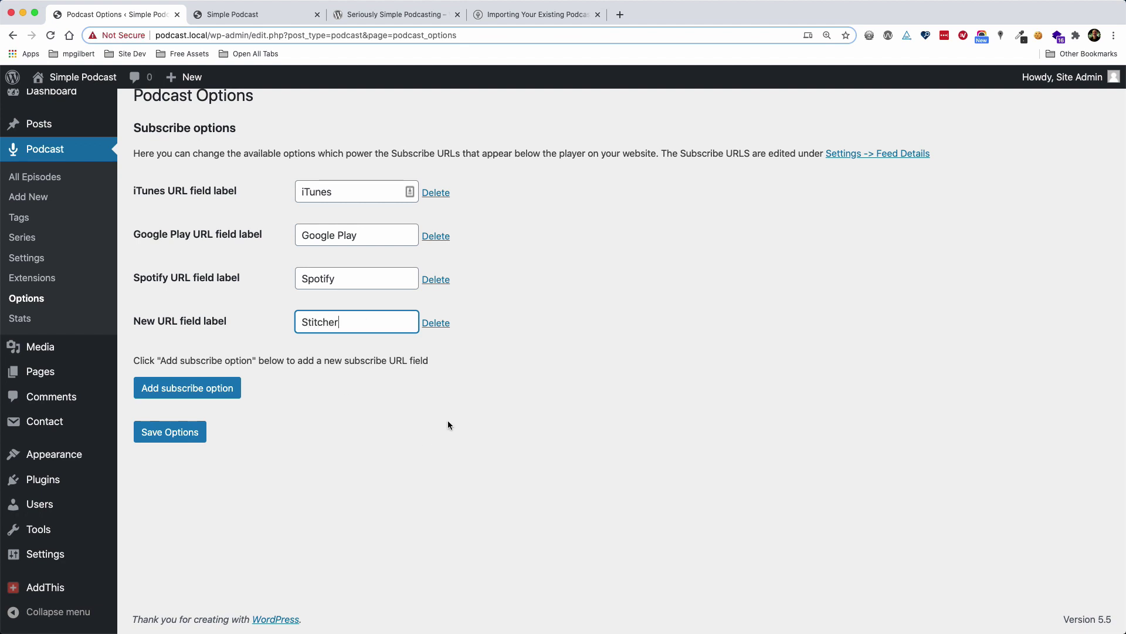
{"action": "left_click", "coordinate": [185, 390]}
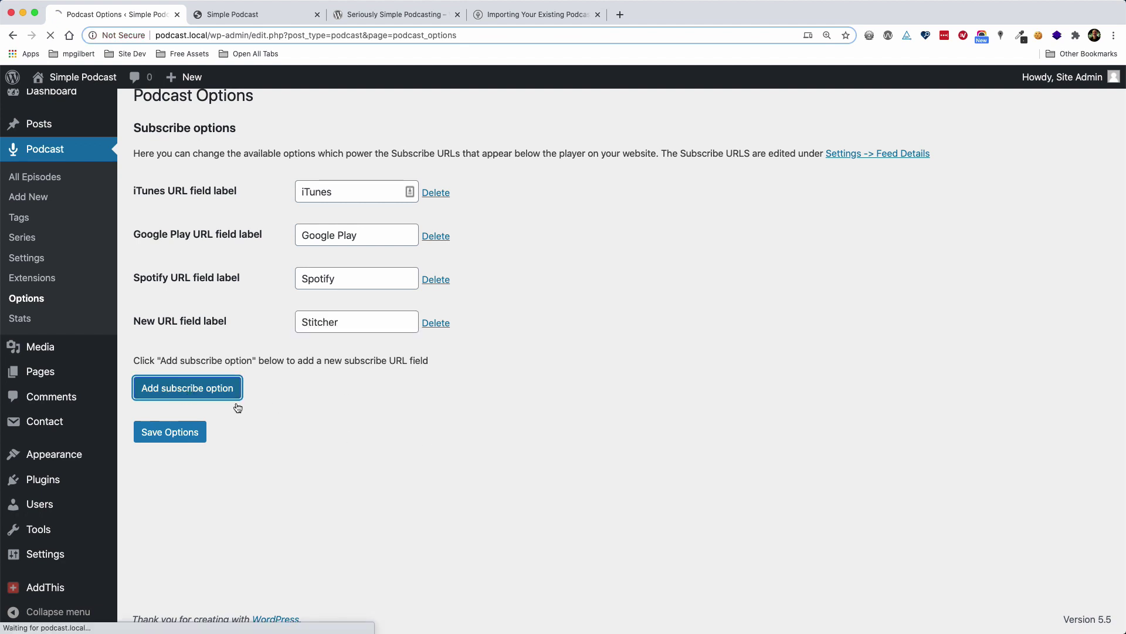
{"action": "left_click", "coordinate": [312, 325]}
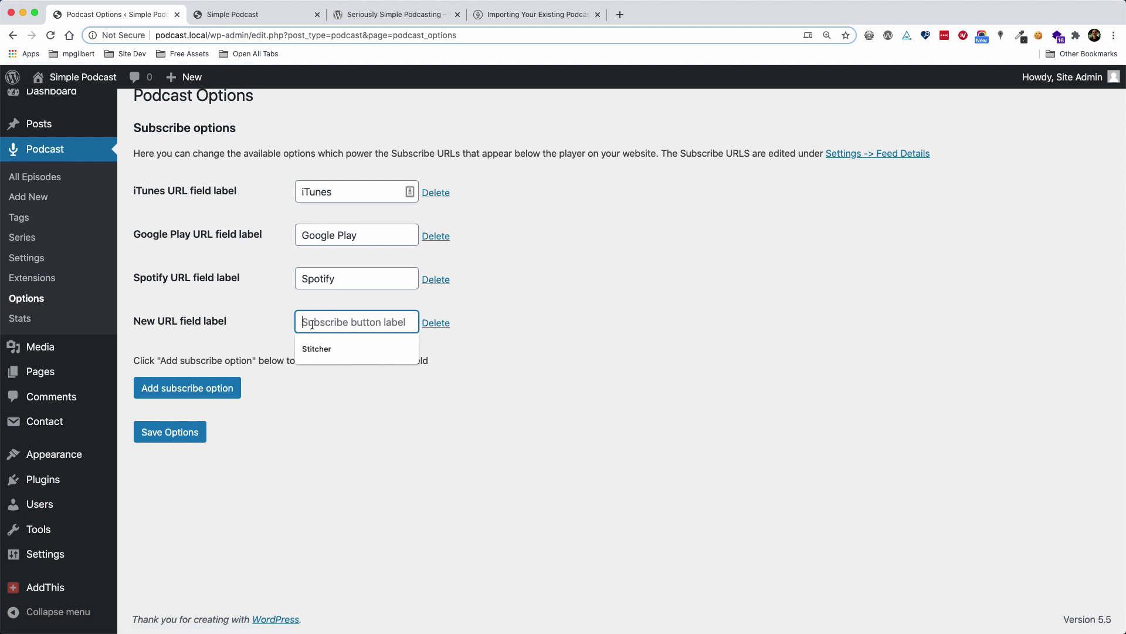
{"action": "left_click", "coordinate": [317, 349]}
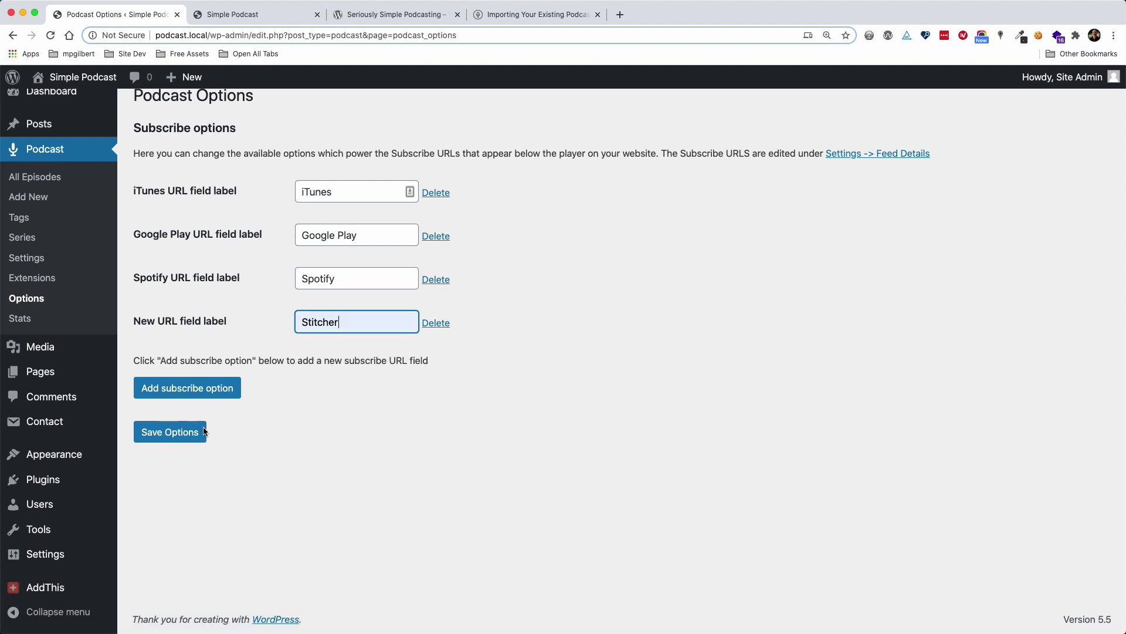
{"action": "left_click", "coordinate": [158, 432]}
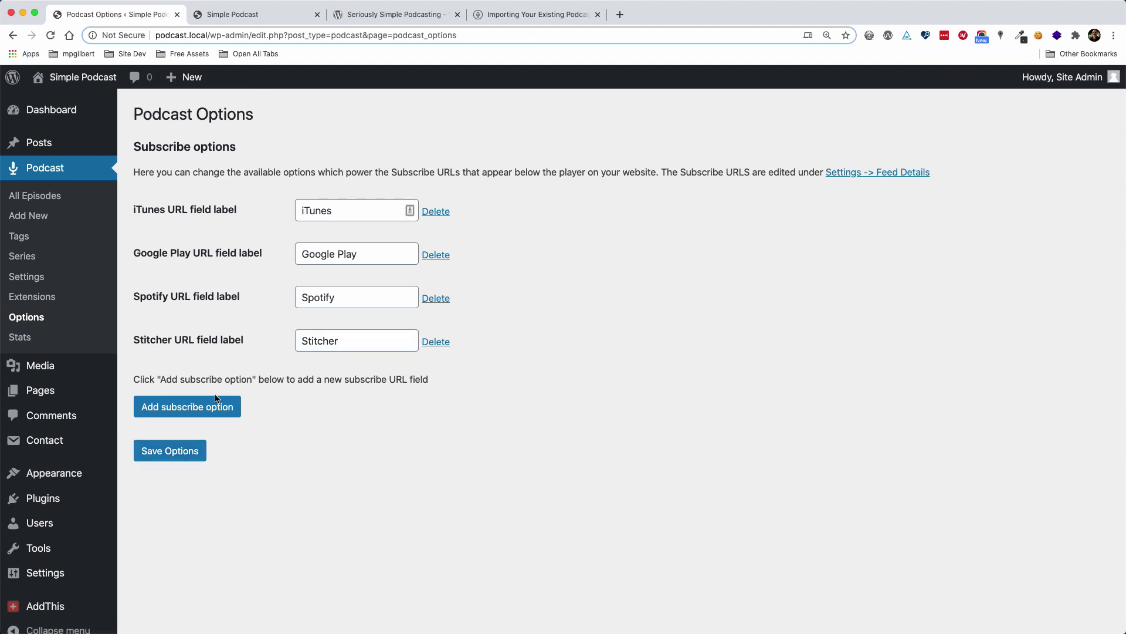
Add another subscribe option labelled RSS Feed and save the options.
{"action": "left_click", "coordinate": [172, 412]}
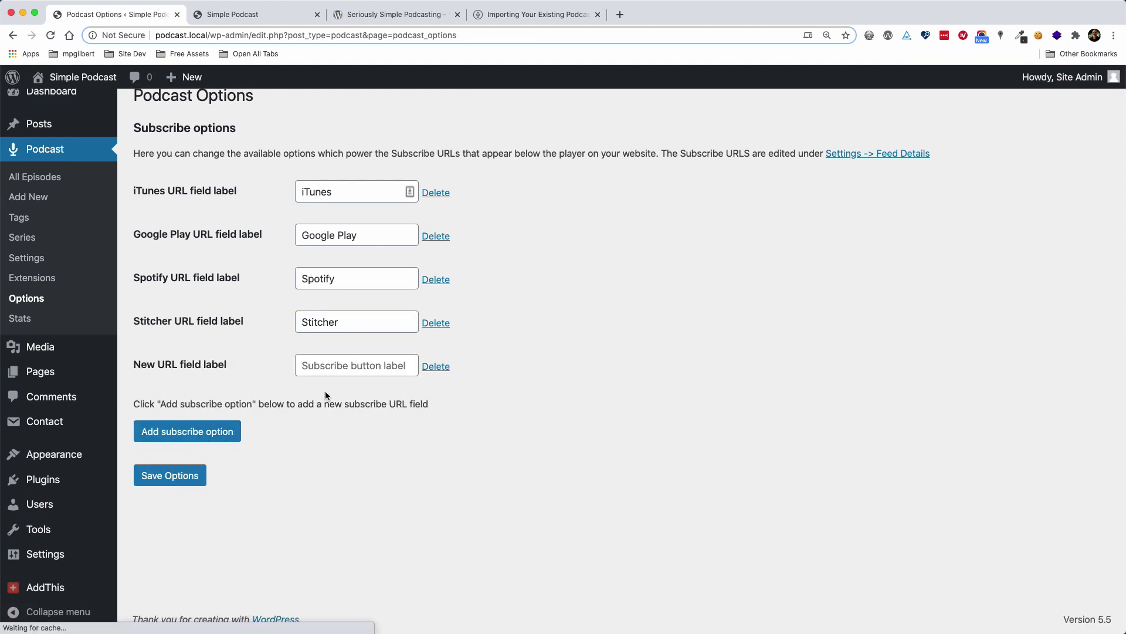
{"action": "left_click", "coordinate": [316, 365]}
{"action": "type", "text": "RSS Feed"}
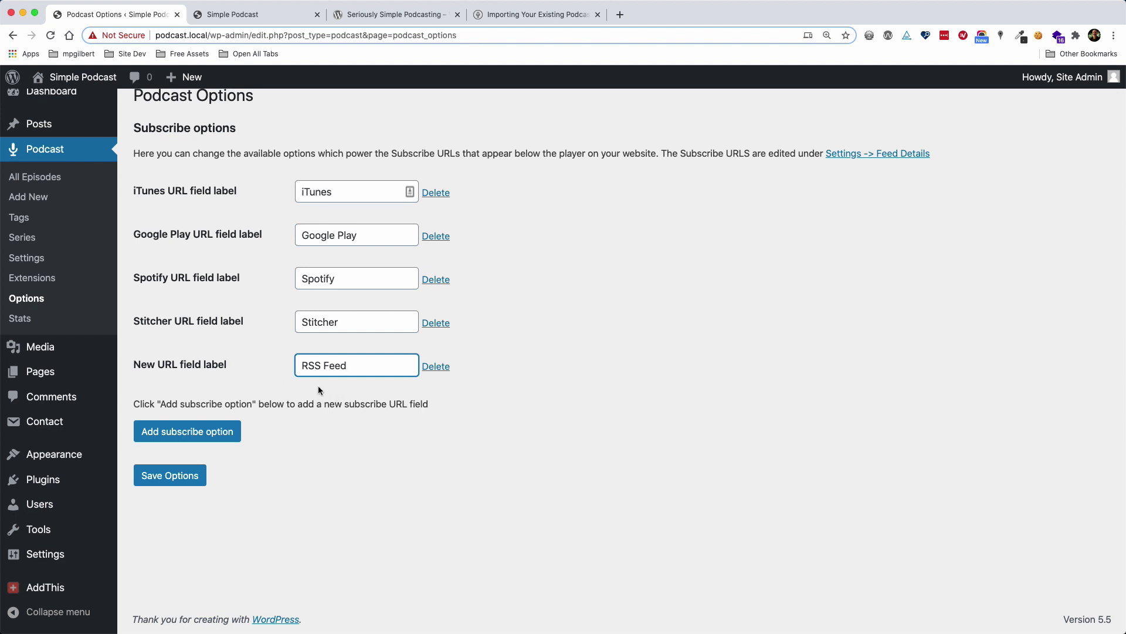
{"action": "left_click", "coordinate": [170, 476]}
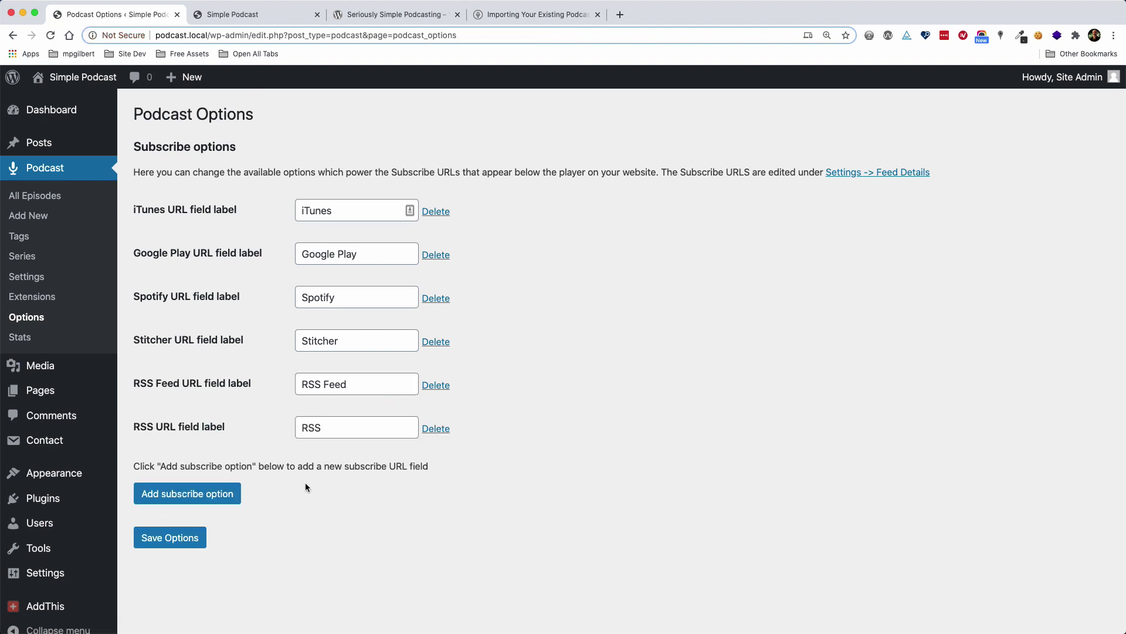
Change the iTunes subscribe label to Apple Podcasts and save the options.
{"action": "double_click", "coordinate": [350, 213]}
{"action": "type", "text": "Apple Podcasts"}
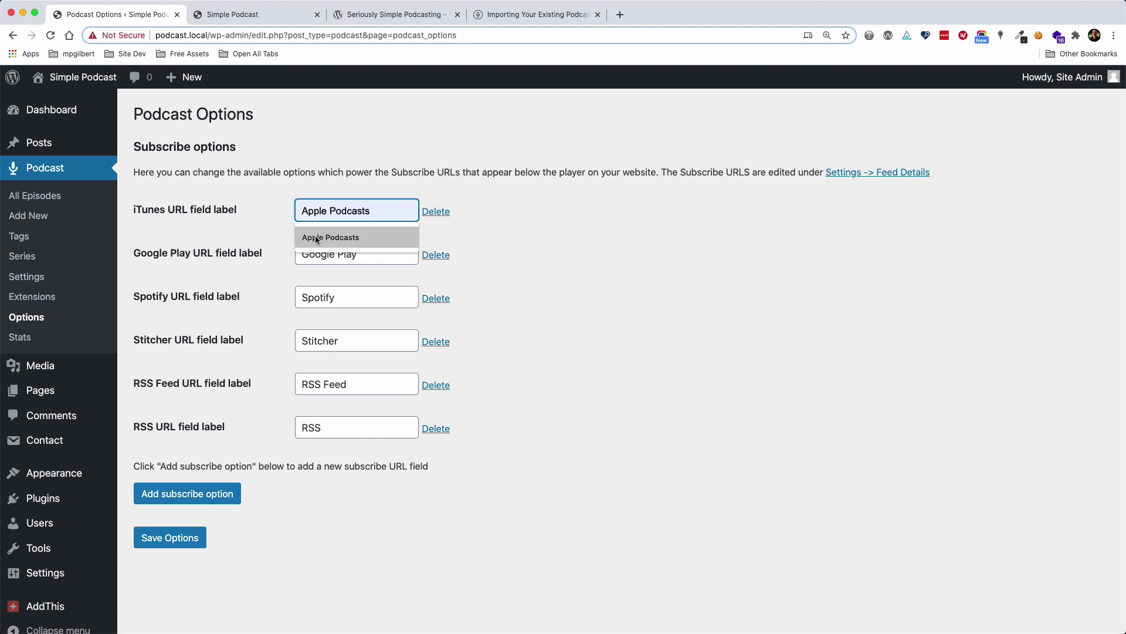
{"action": "left_click", "coordinate": [315, 236]}
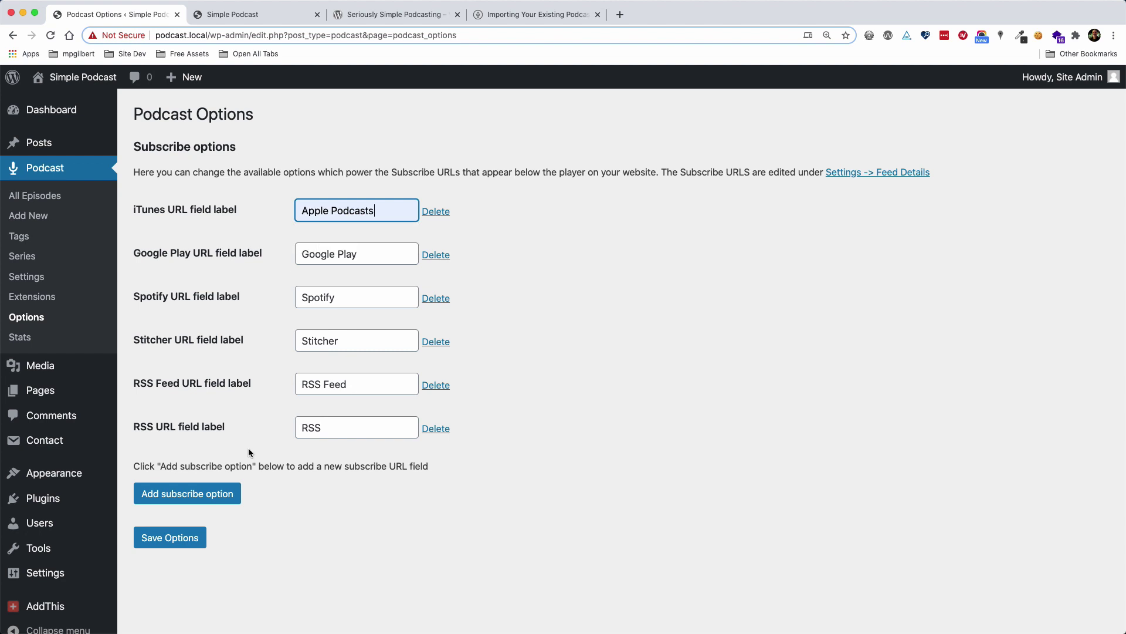
{"action": "left_click", "coordinate": [186, 538]}
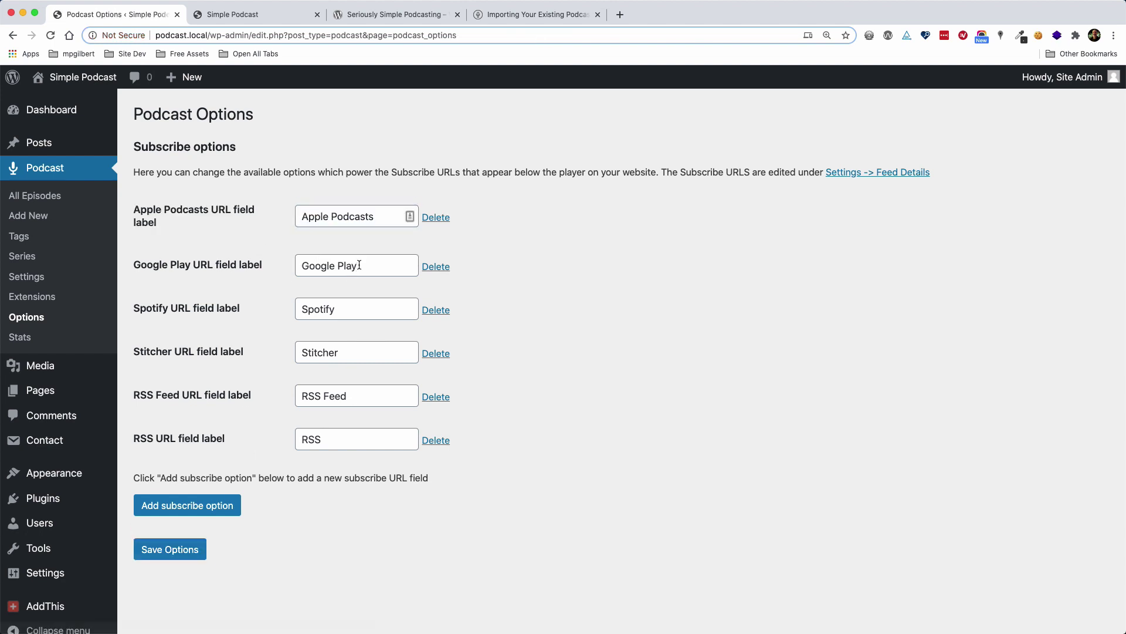
Change the Google Play subscribe label to Google Pocasts, delete the extra RSS option, and save the options.
{"action": "double_click", "coordinate": [347, 265]}
{"action": "type", "text": "Pocasts"}
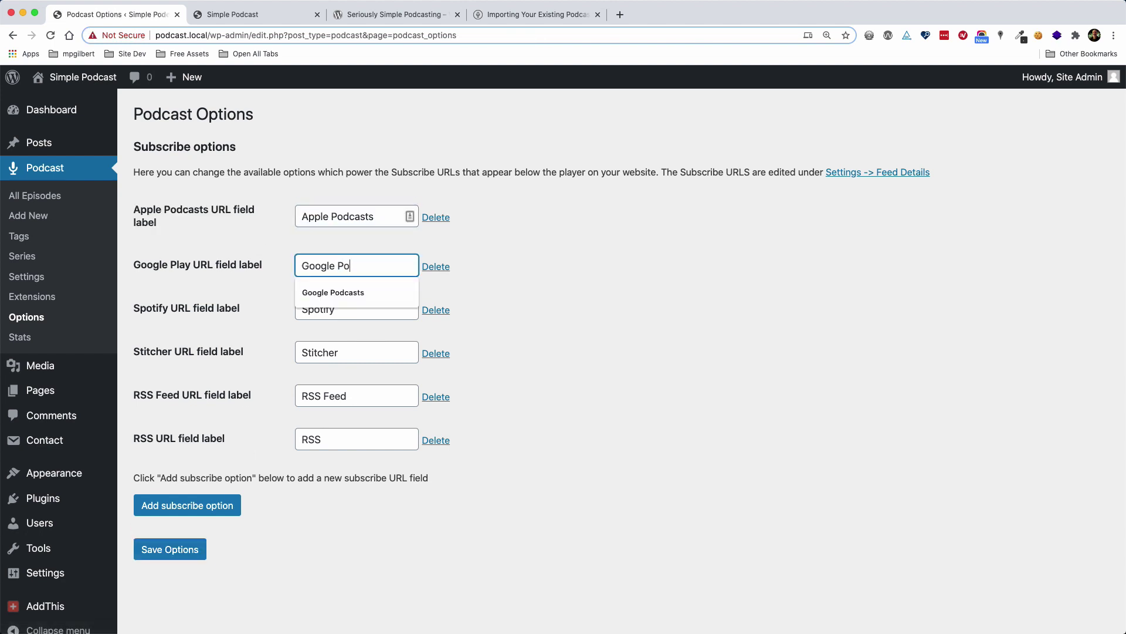
{"action": "left_click", "coordinate": [168, 552]}
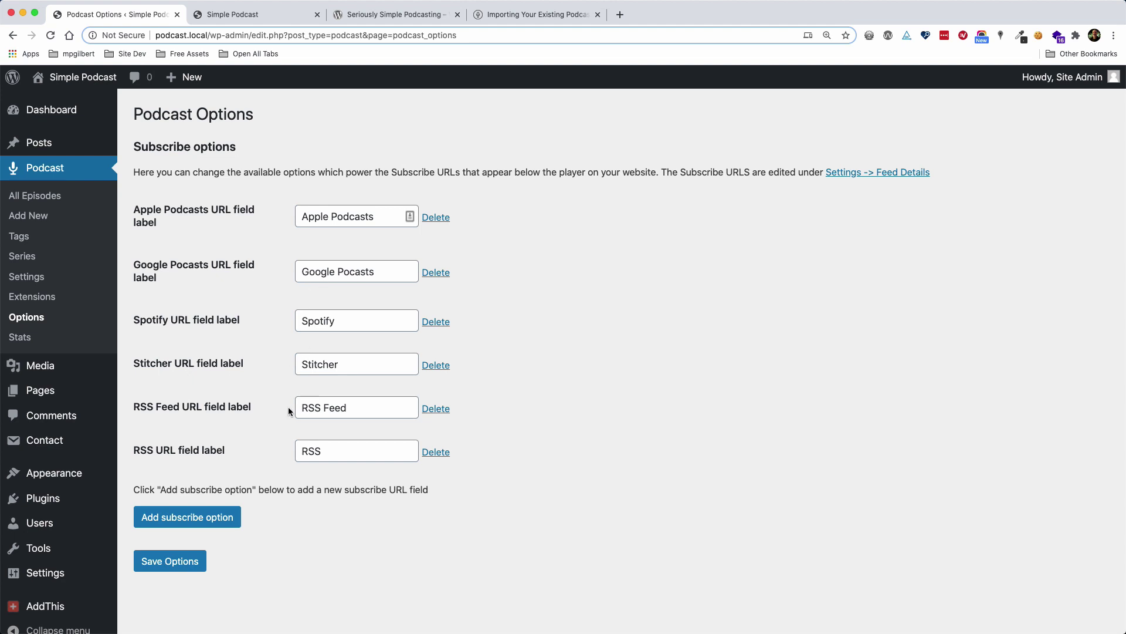
{"action": "left_click", "coordinate": [436, 452]}
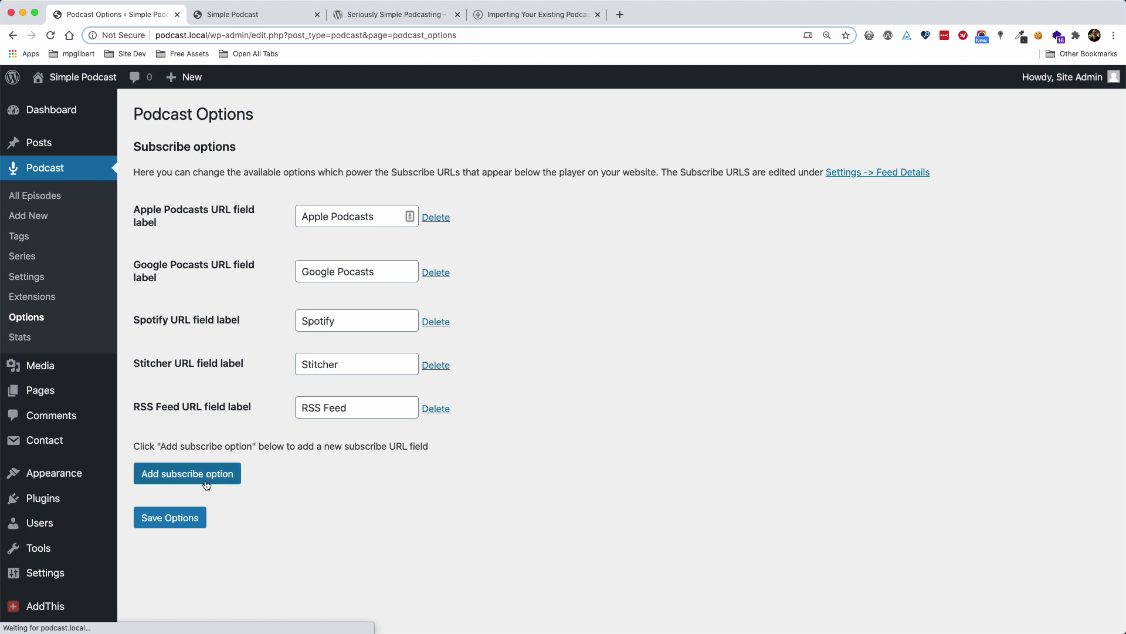
{"action": "left_click", "coordinate": [171, 518]}
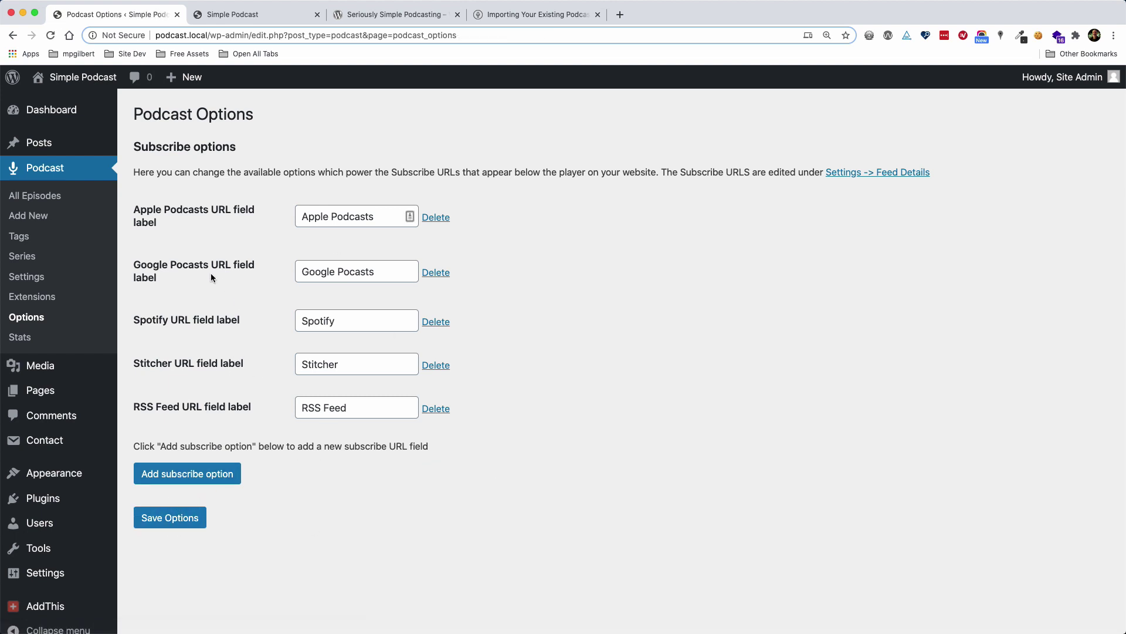
{"action": "left_click", "coordinate": [40, 280]}
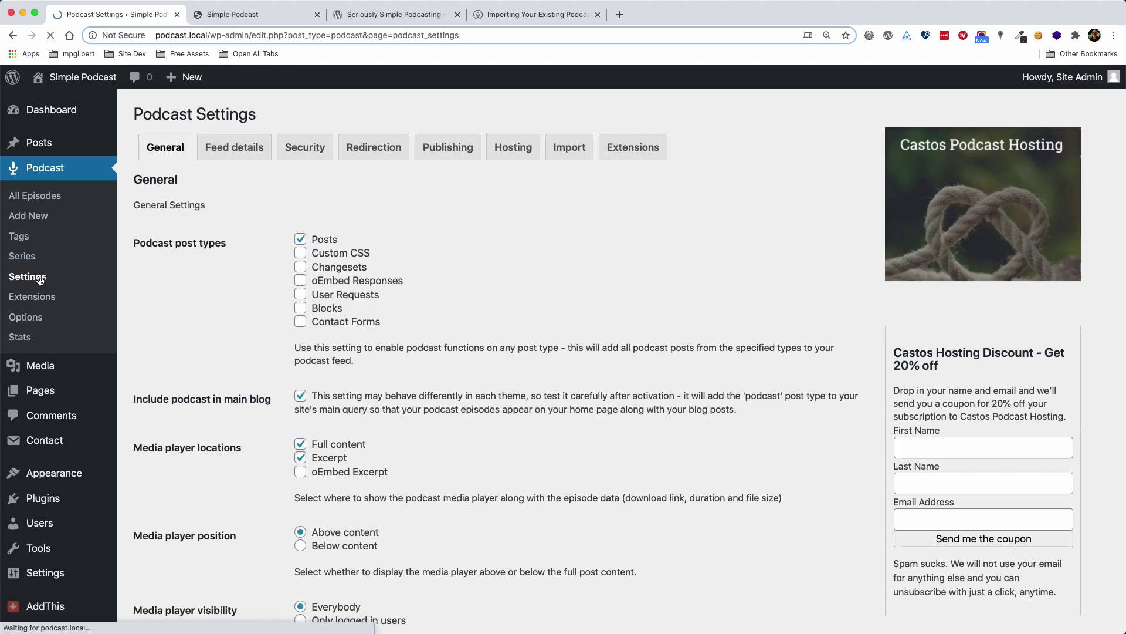
{"action": "left_click", "coordinate": [229, 150]}
{"action": "scroll", "coordinate": [254, 328], "scroll_direction": "down", "scroll_amount": 10}
{"action": "scroll", "coordinate": [254, 331], "scroll_direction": "down", "scroll_amount": 15}
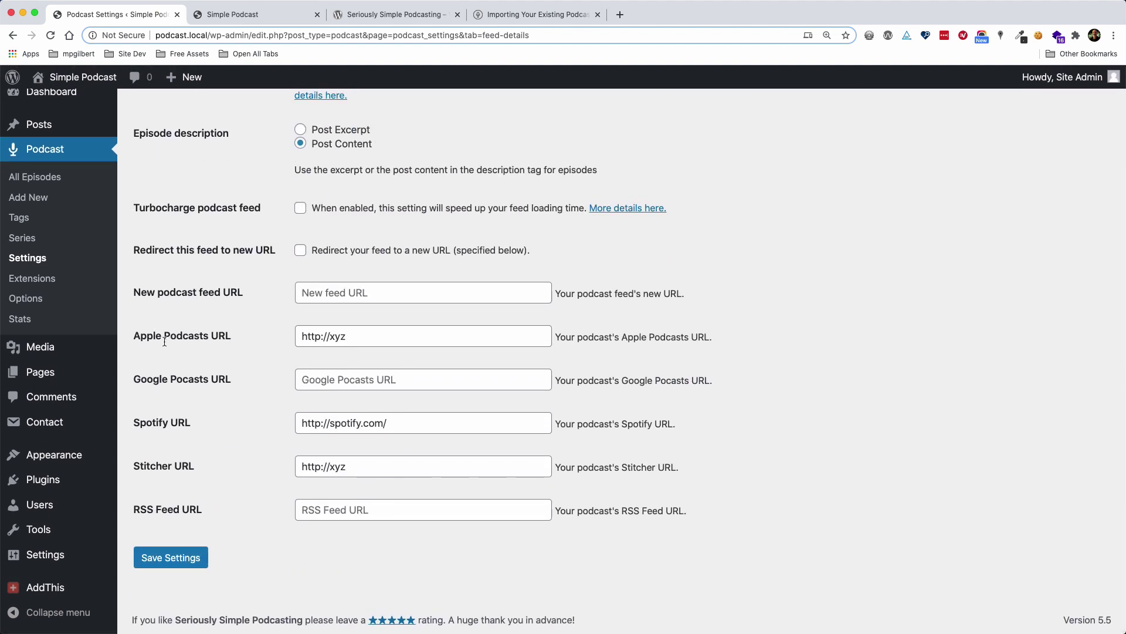
{"action": "double_click", "coordinate": [340, 337]}
{"action": "type", "text": "apple.com/"}
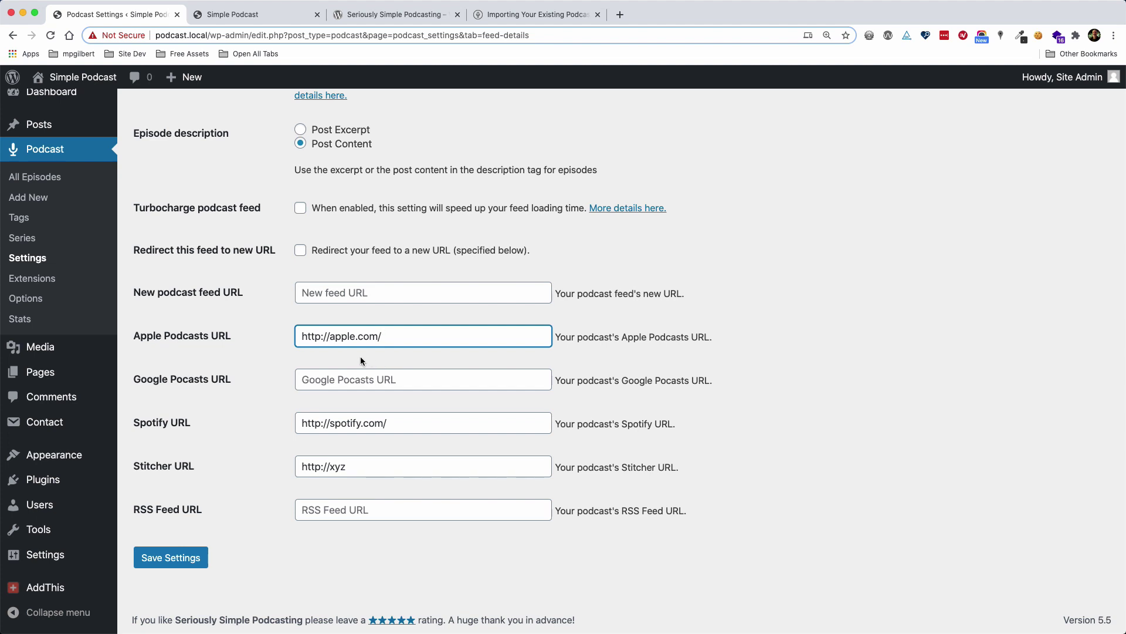
{"action": "left_click", "coordinate": [310, 380]}
{"action": "type", "text": "http://google.com/"}
{"action": "double_click", "coordinate": [336, 465]}
{"action": "type", "text": "stitcher.com/"}
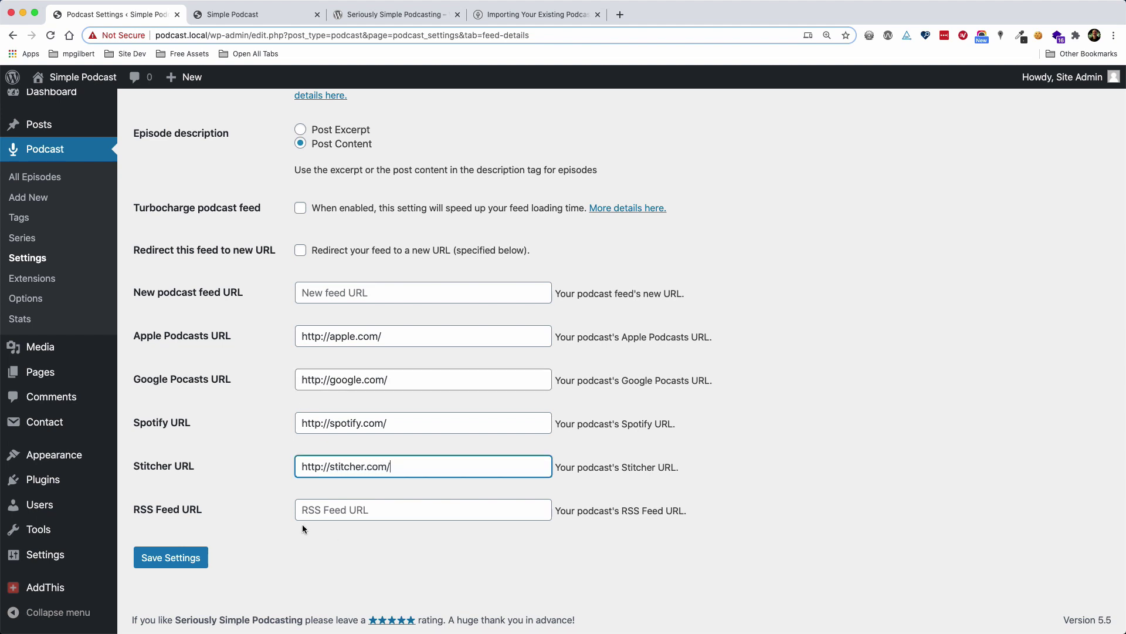
{"action": "left_click", "coordinate": [169, 564]}
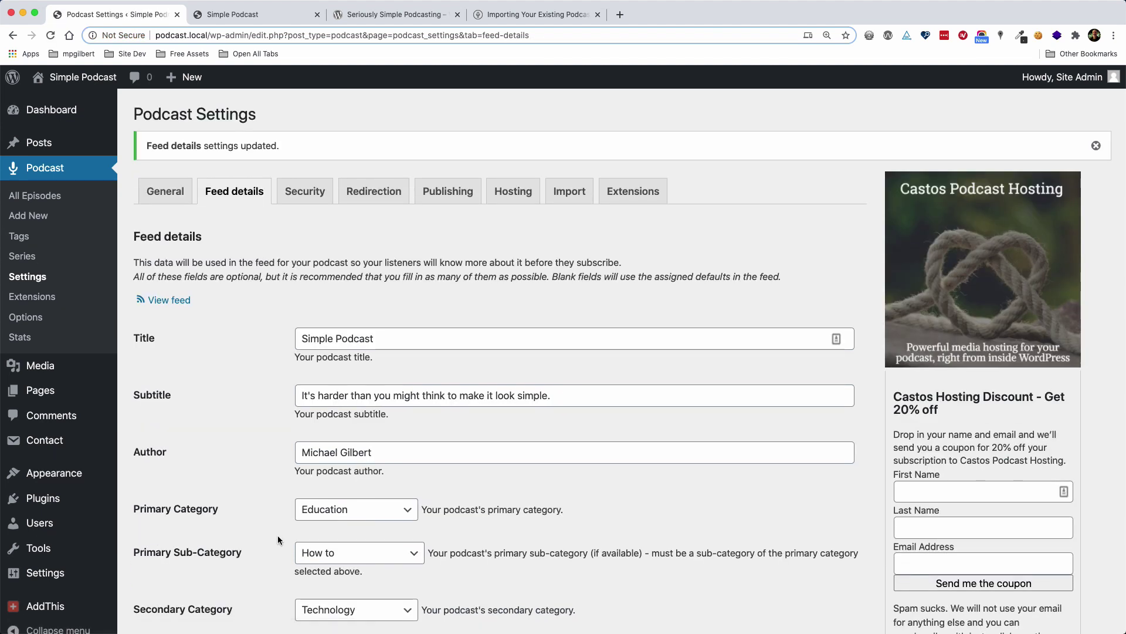
Copy the podcast feed's link address and open the feed in a new browser tab, selecting its URL.
{"action": "right_click", "coordinate": [165, 246]}
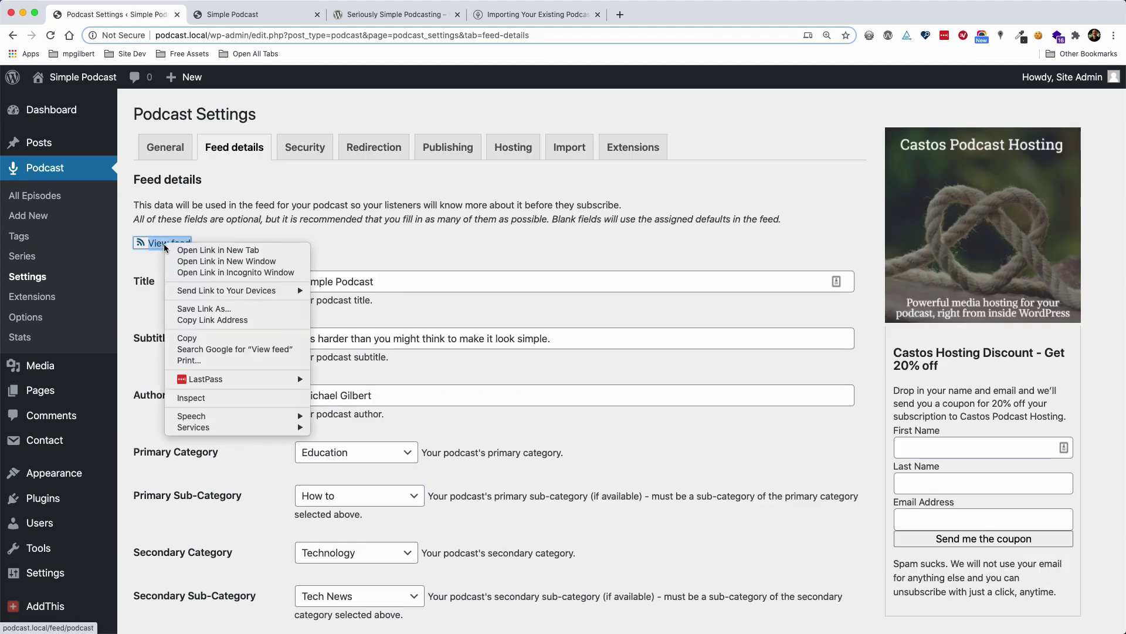
{"action": "left_click", "coordinate": [195, 321]}
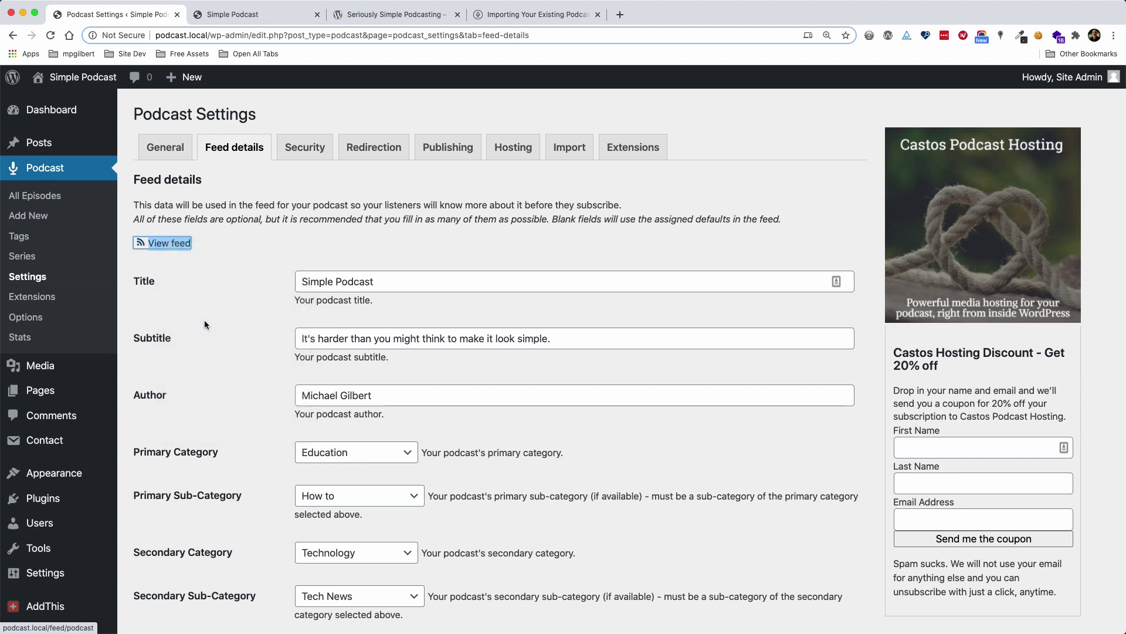
{"action": "left_click", "coordinate": [238, 241]}
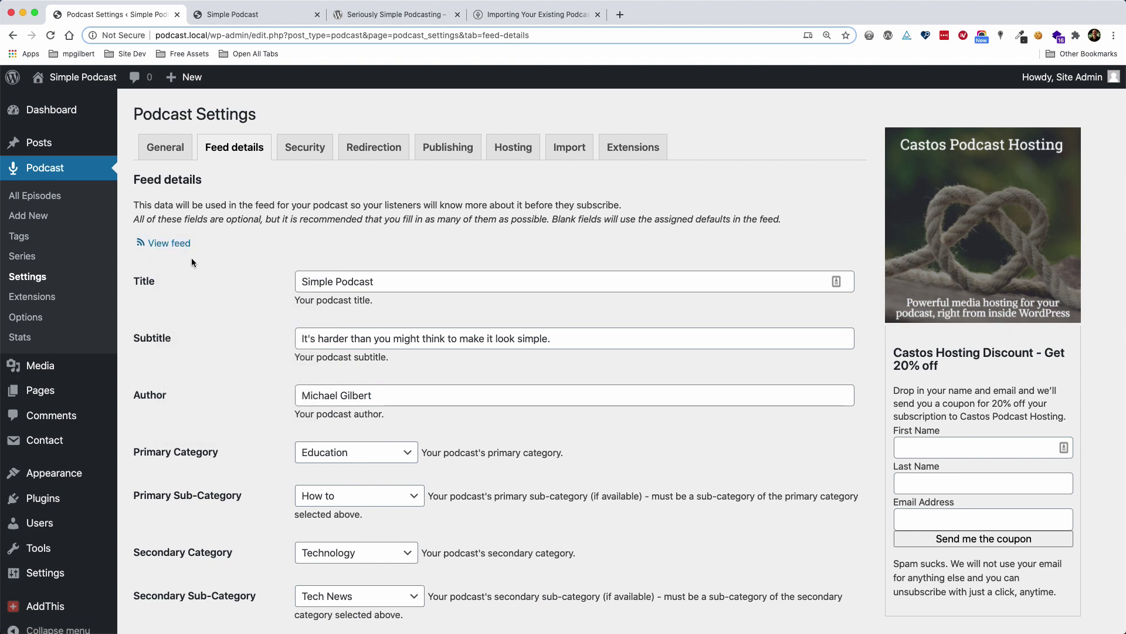
{"action": "left_click_drag", "start_coordinate": [156, 244], "coordinate": [638, 18]}
{"action": "left_click", "coordinate": [249, 36]}
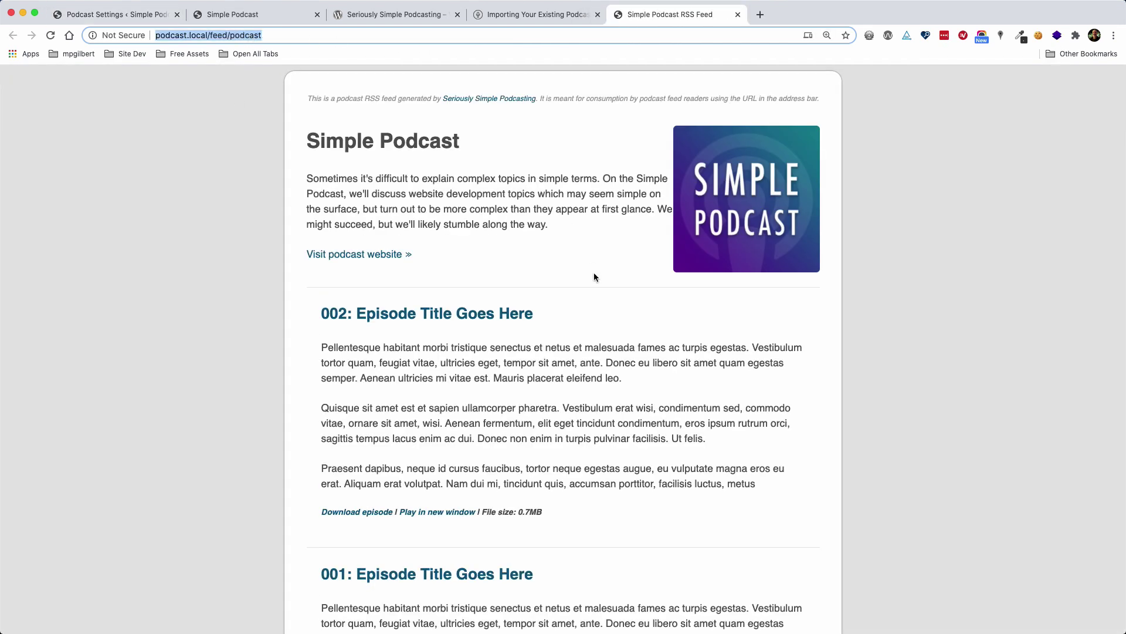
{"action": "scroll", "coordinate": [596, 253], "scroll_direction": "down", "scroll_amount": 5}
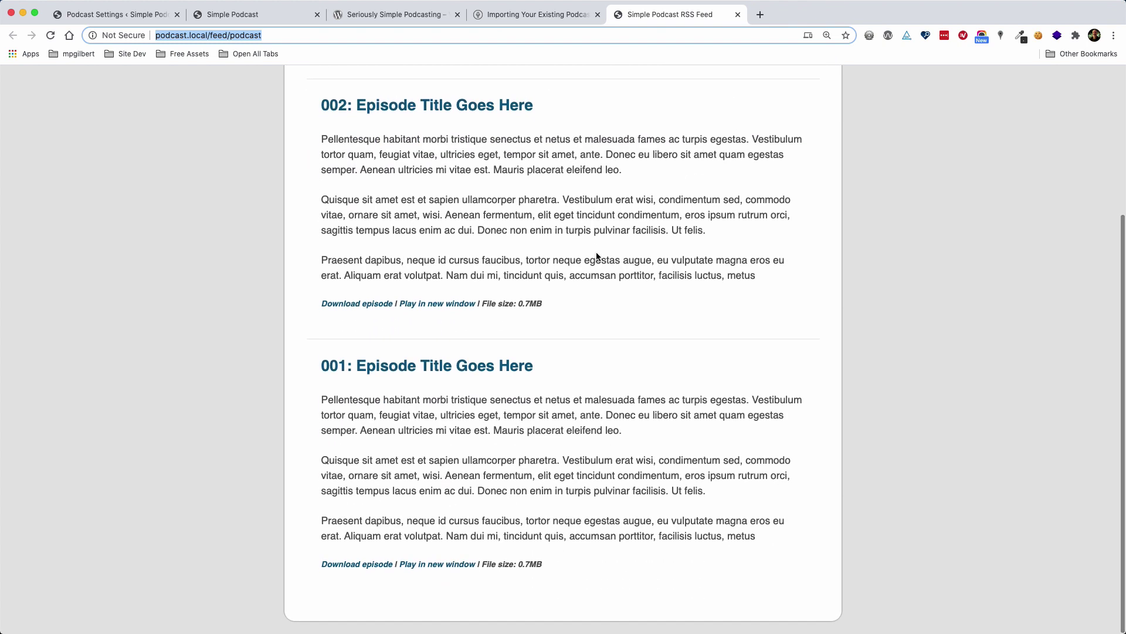
{"action": "scroll", "coordinate": [597, 252], "scroll_direction": "up", "scroll_amount": 5}
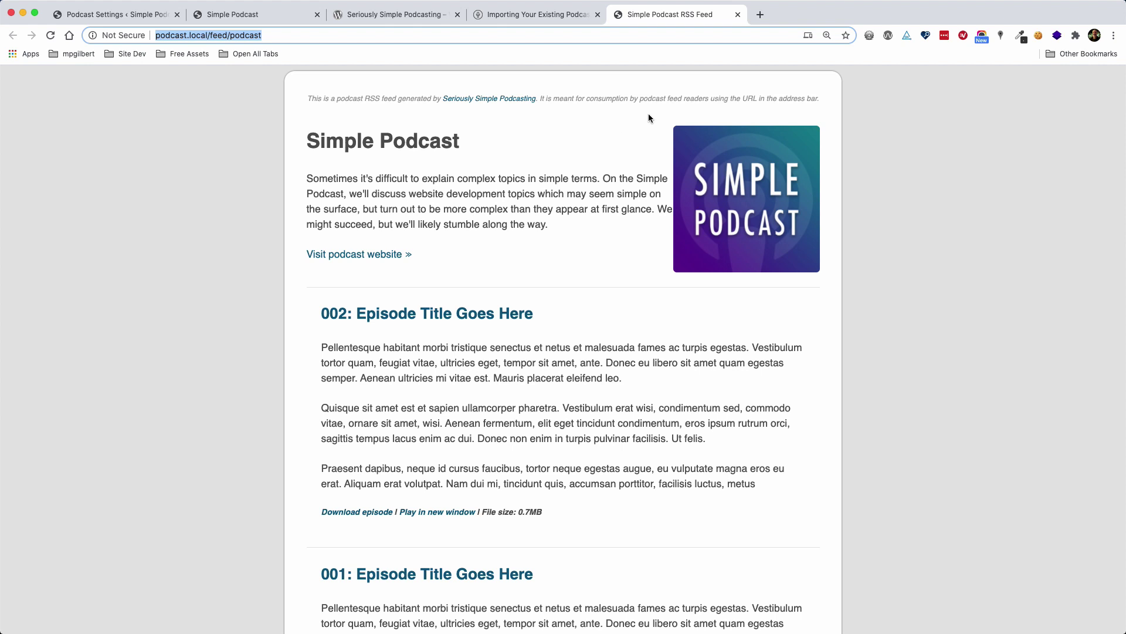
{"action": "left_click", "coordinate": [108, 14]}
{"action": "scroll", "coordinate": [251, 282], "scroll_direction": "down", "scroll_amount": 10}
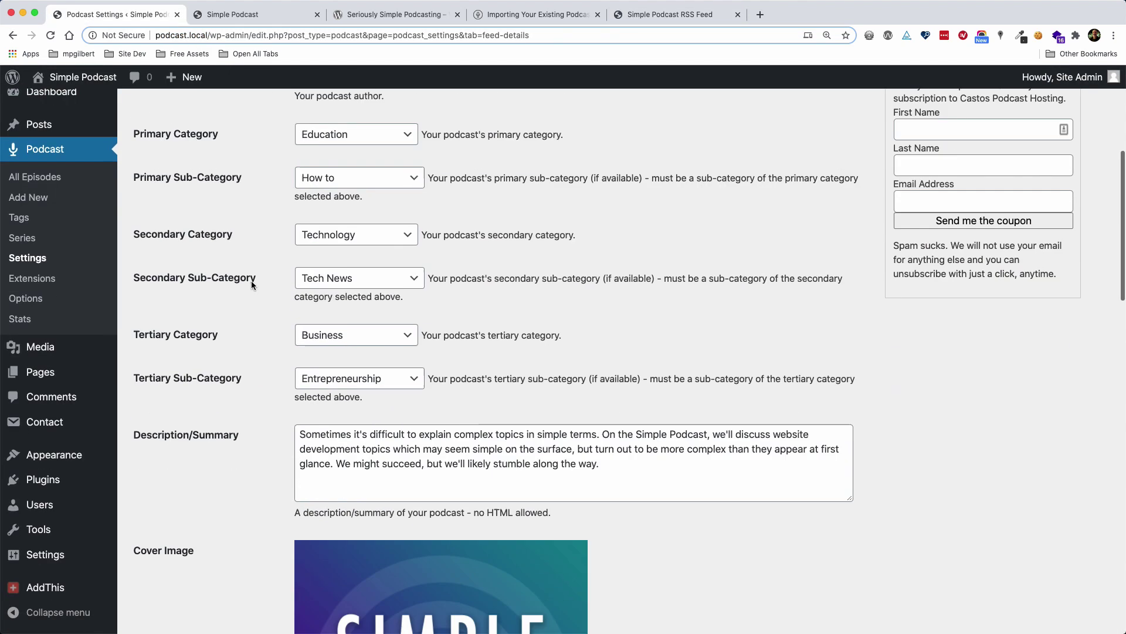
{"action": "scroll", "coordinate": [252, 286], "scroll_direction": "down", "scroll_amount": 15}
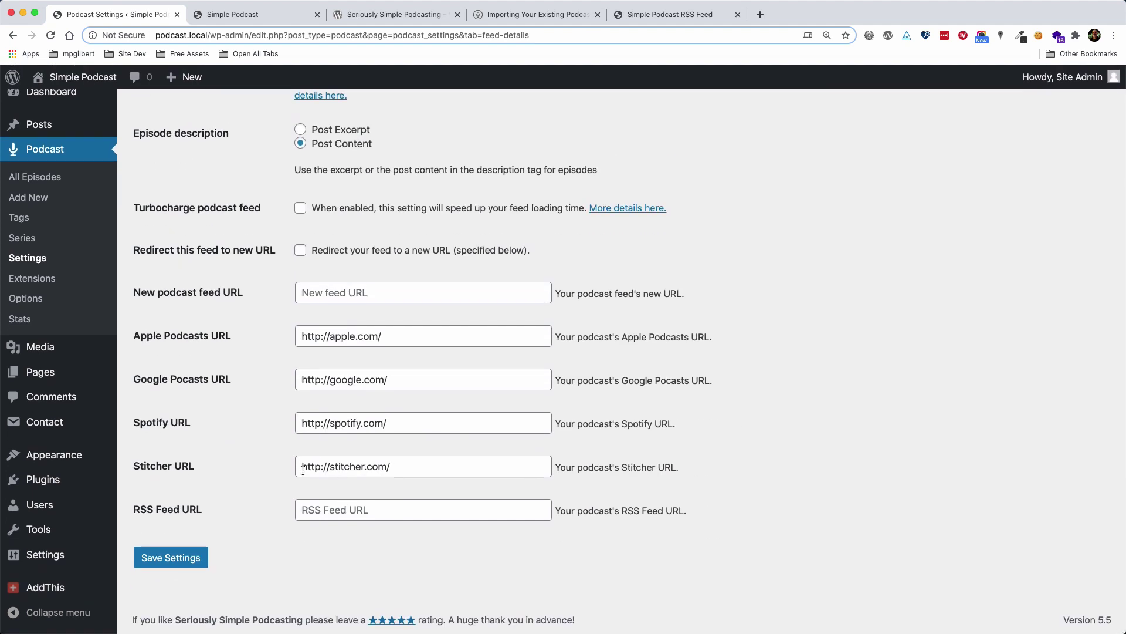
{"action": "left_click", "coordinate": [314, 514]}
{"action": "key", "text": "super+v"}
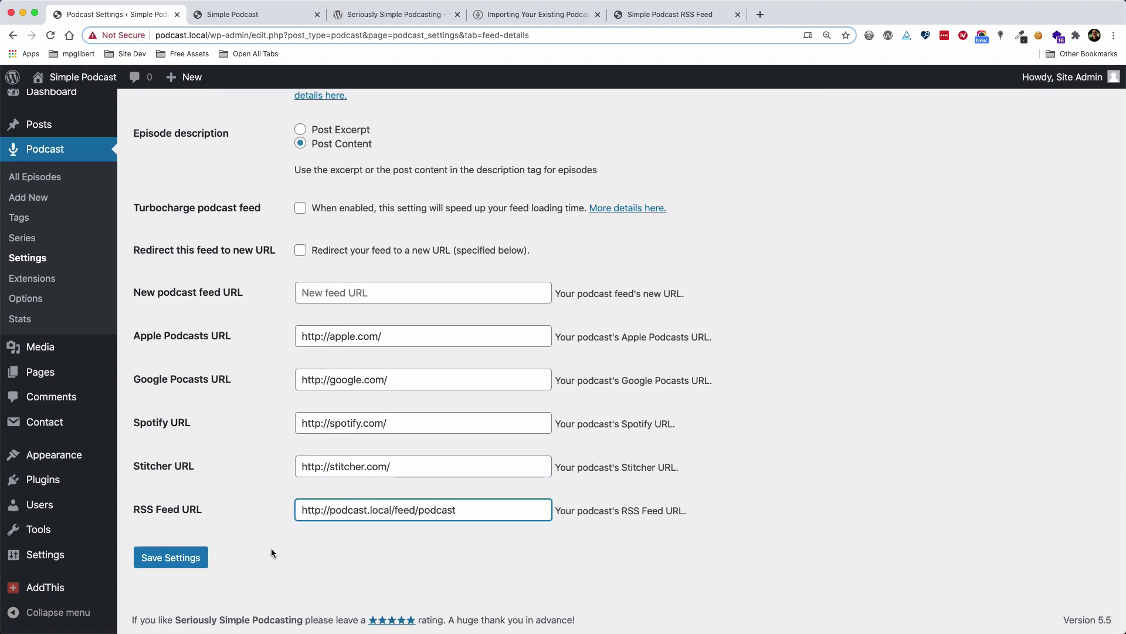
{"action": "left_click", "coordinate": [169, 559]}
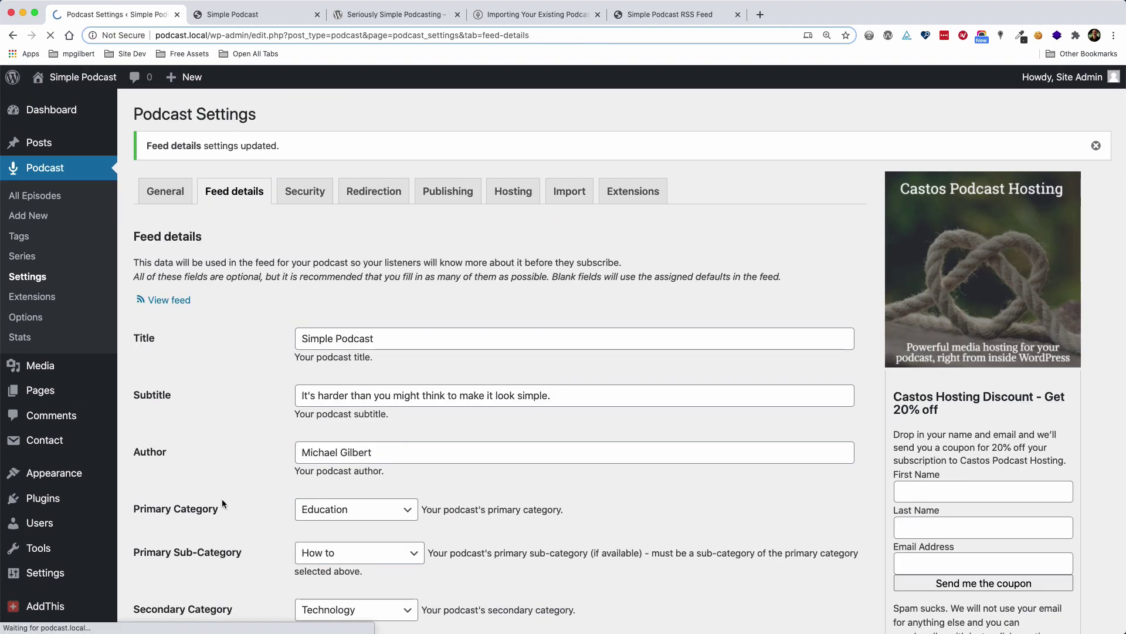
Reload the site's home page and open episode 002 to check the subscribe links below its player.
{"action": "left_click", "coordinate": [235, 14]}
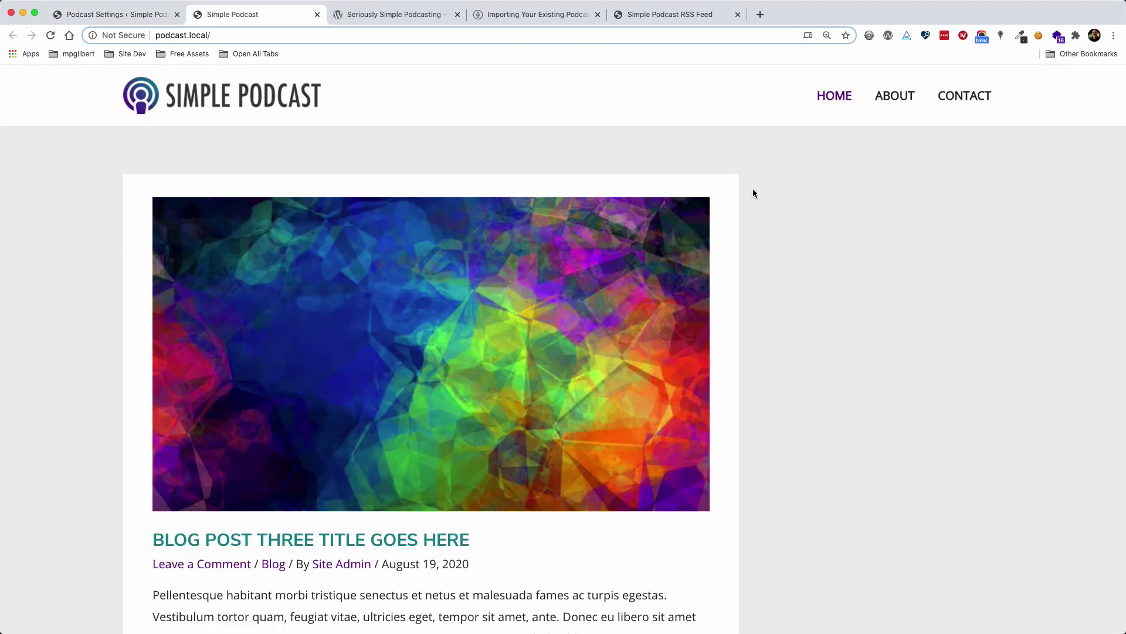
{"action": "key", "text": "super+r"}
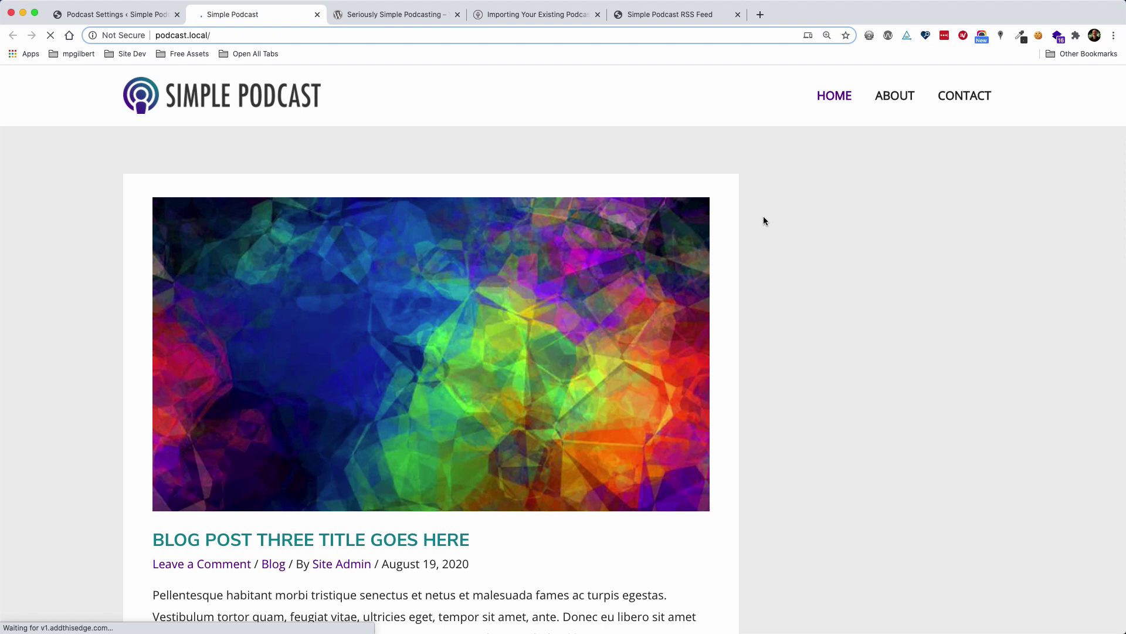
{"action": "scroll", "coordinate": [86, 262], "scroll_direction": "down", "scroll_amount": 10}
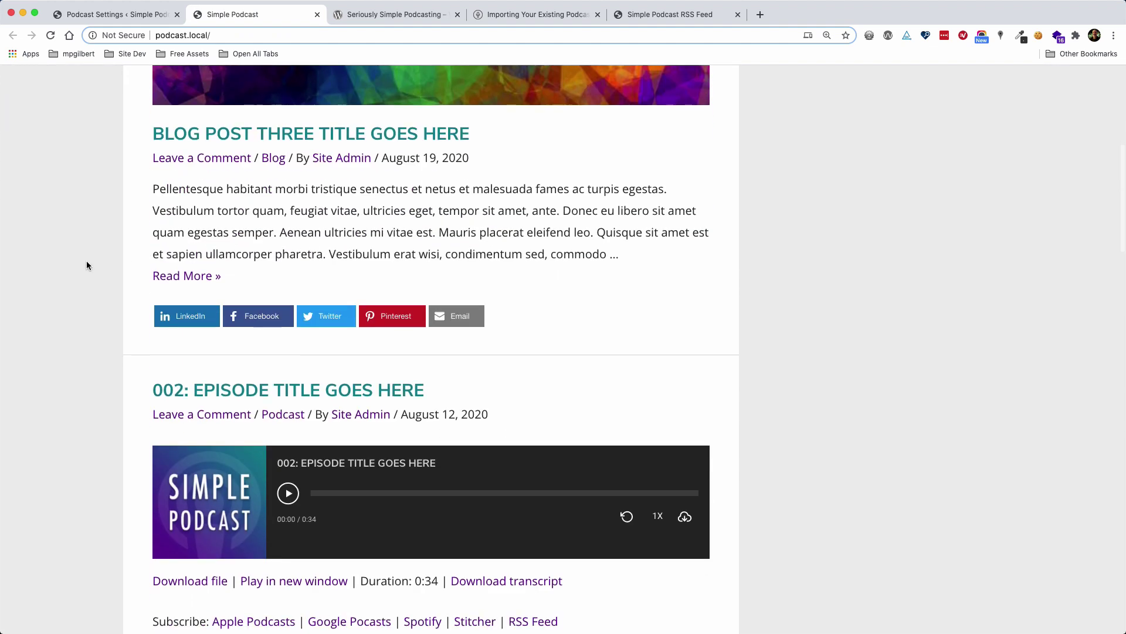
{"action": "left_click", "coordinate": [219, 198]}
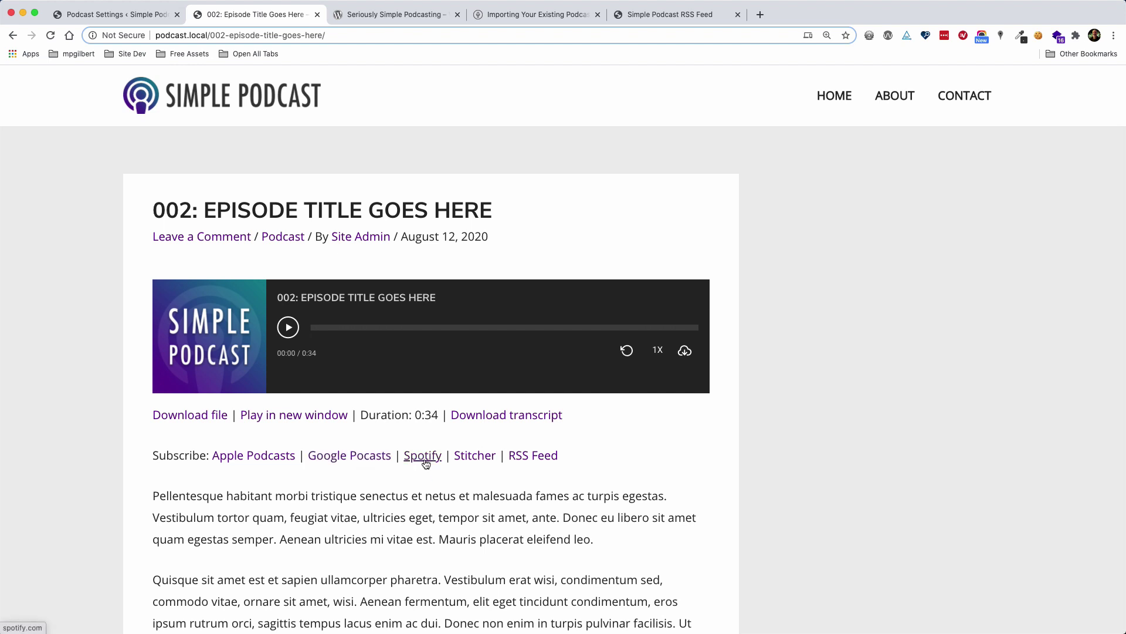
In the podcast's subscribe options, correct the Google Pocasts label to Google Podcasts and save the options.
{"action": "left_click", "coordinate": [74, 18]}
{"action": "scroll", "coordinate": [287, 372], "scroll_direction": "down", "scroll_amount": 20}
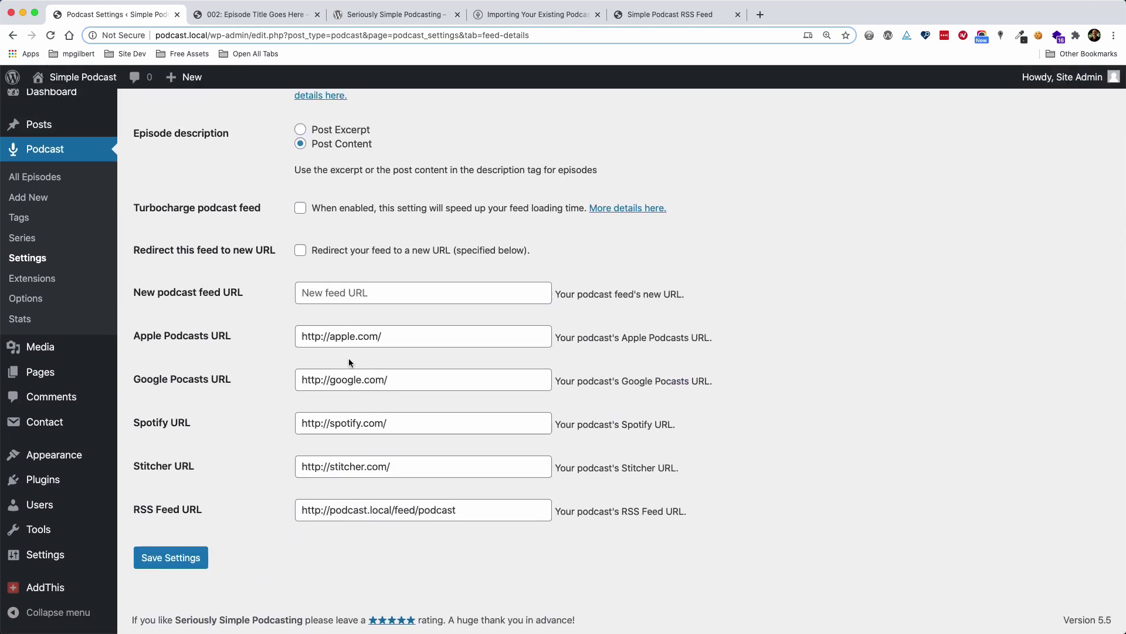
{"action": "scroll", "coordinate": [343, 352], "scroll_direction": "up", "scroll_amount": 20}
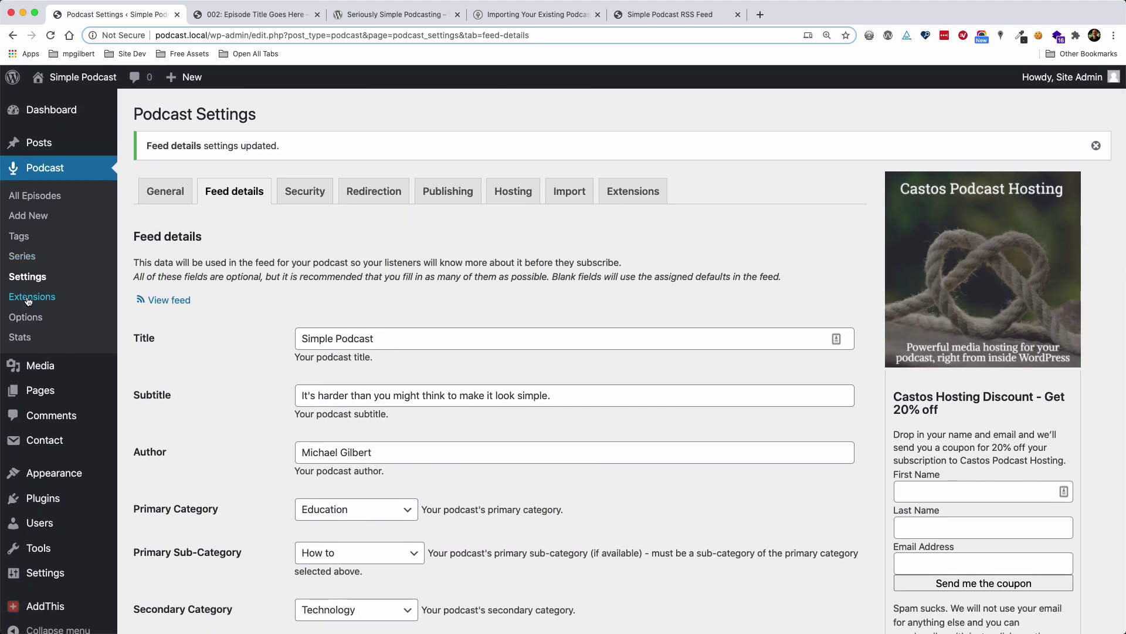
{"action": "left_click", "coordinate": [26, 317]}
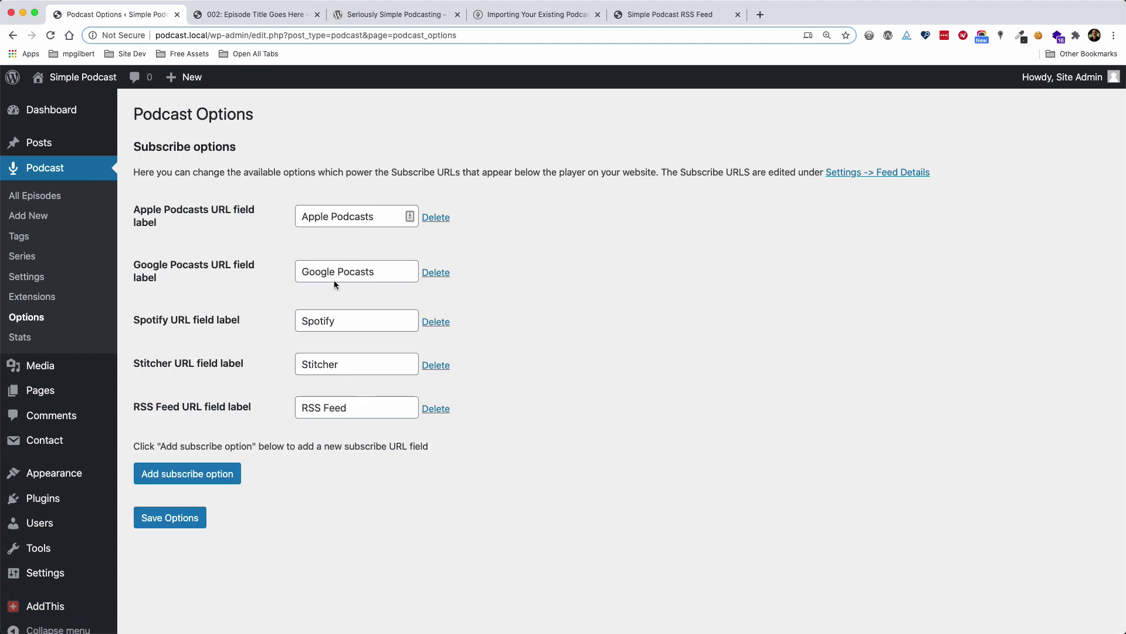
{"action": "left_click", "coordinate": [347, 273]}
{"action": "type", "text": "d"}
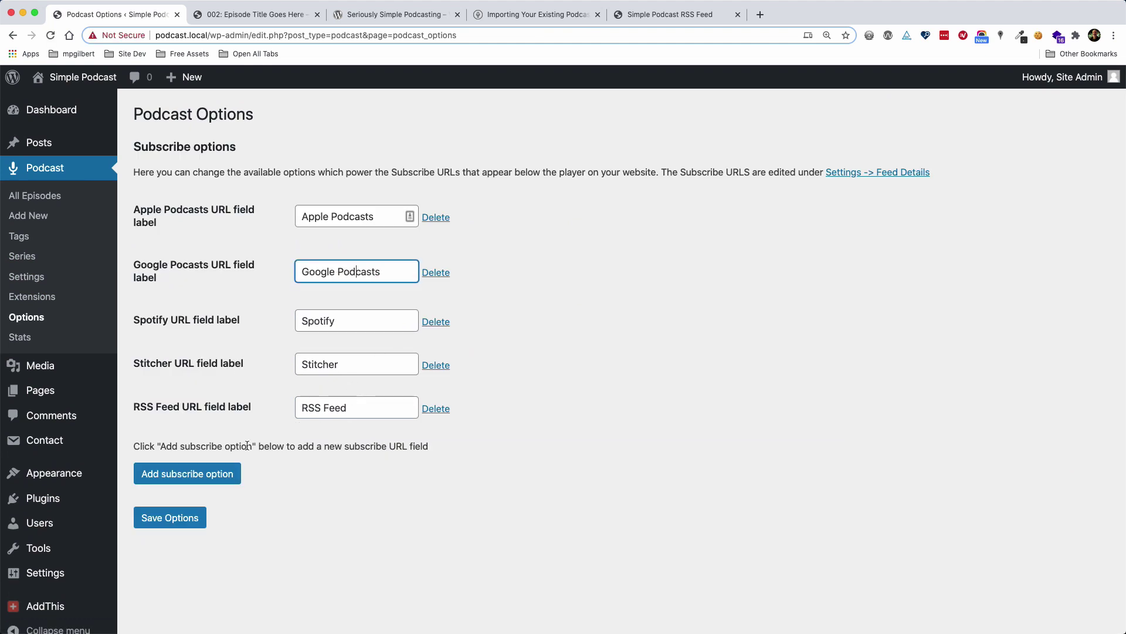
{"action": "left_click", "coordinate": [176, 516]}
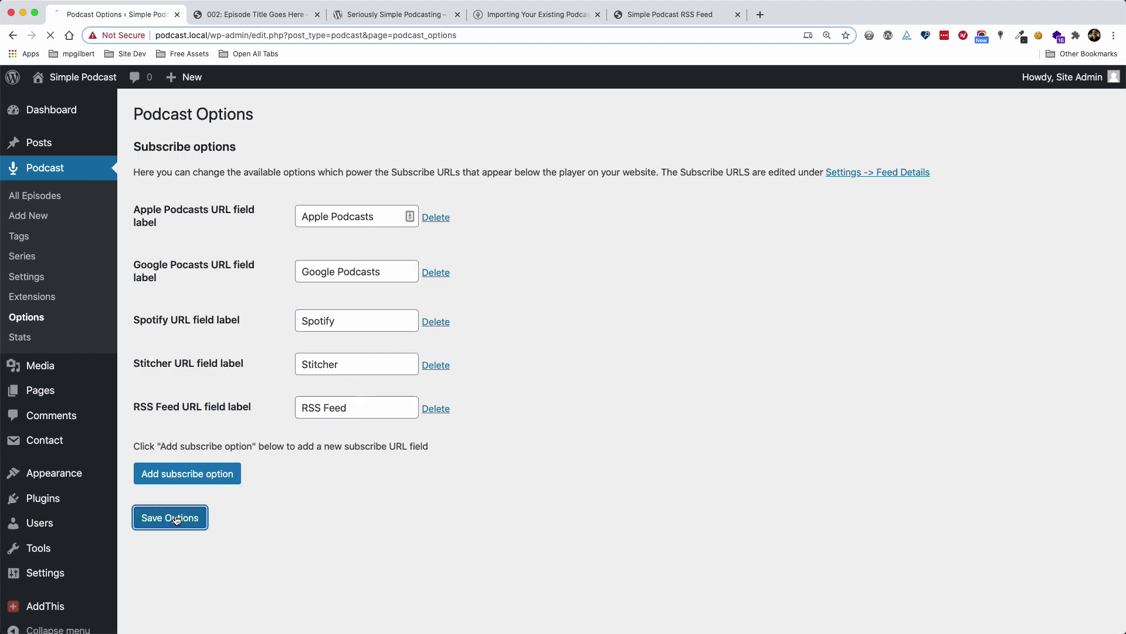
Reload the episode 002 page, test its RSS Feed subscribe link, close the feed, and return to the site's home page.
{"action": "left_click", "coordinate": [249, 13]}
{"action": "key", "text": "super+r"}
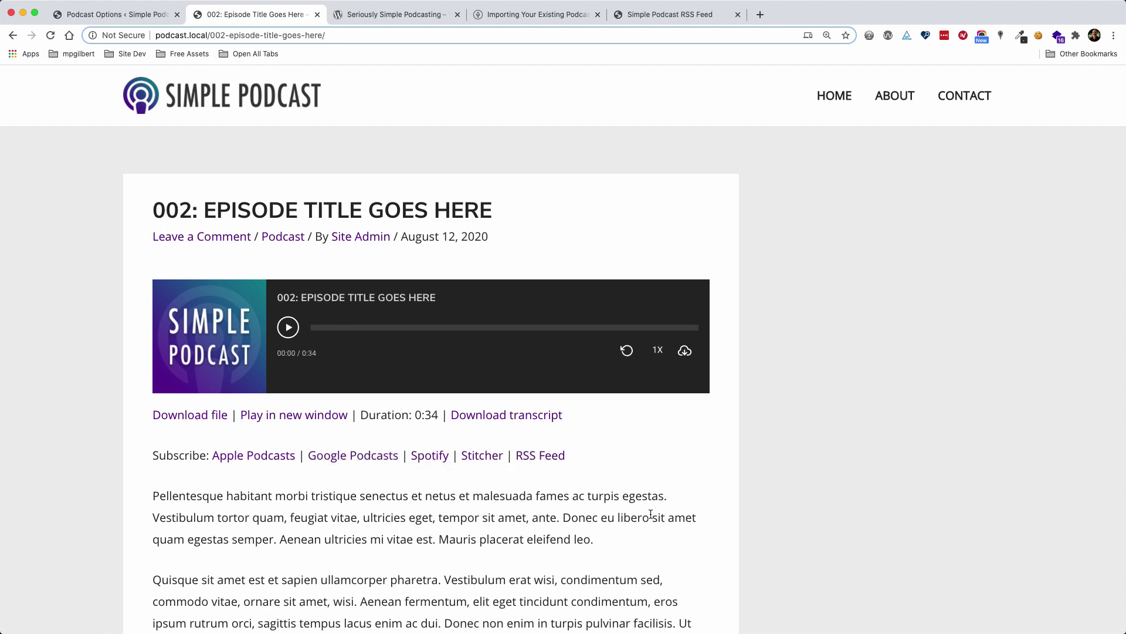
{"action": "left_click", "coordinate": [528, 460]}
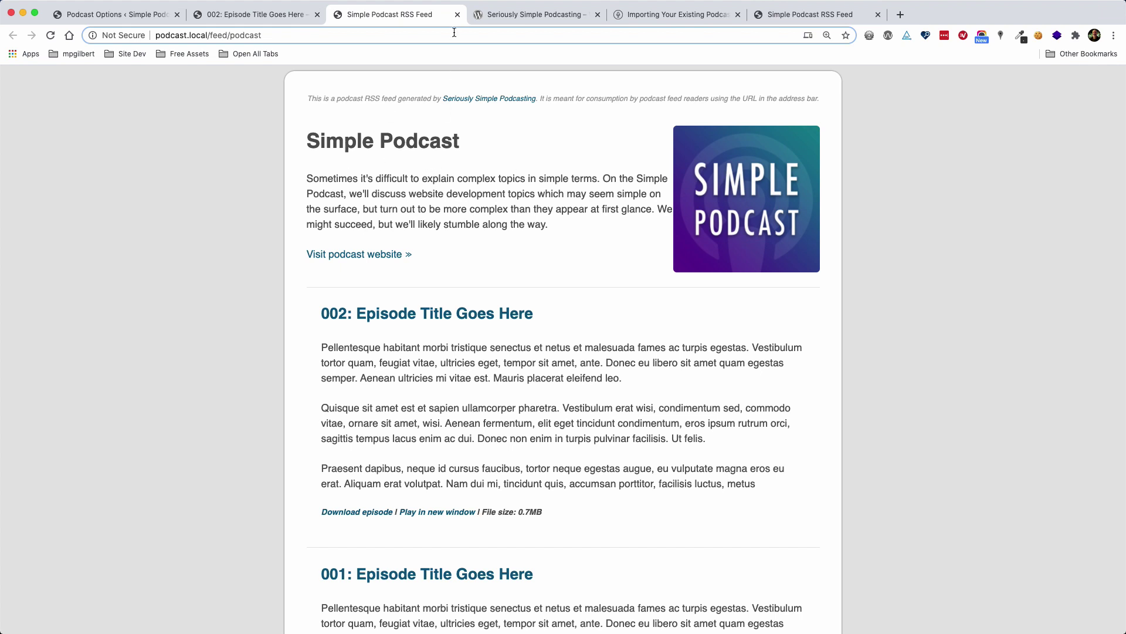
{"action": "left_click", "coordinate": [458, 14]}
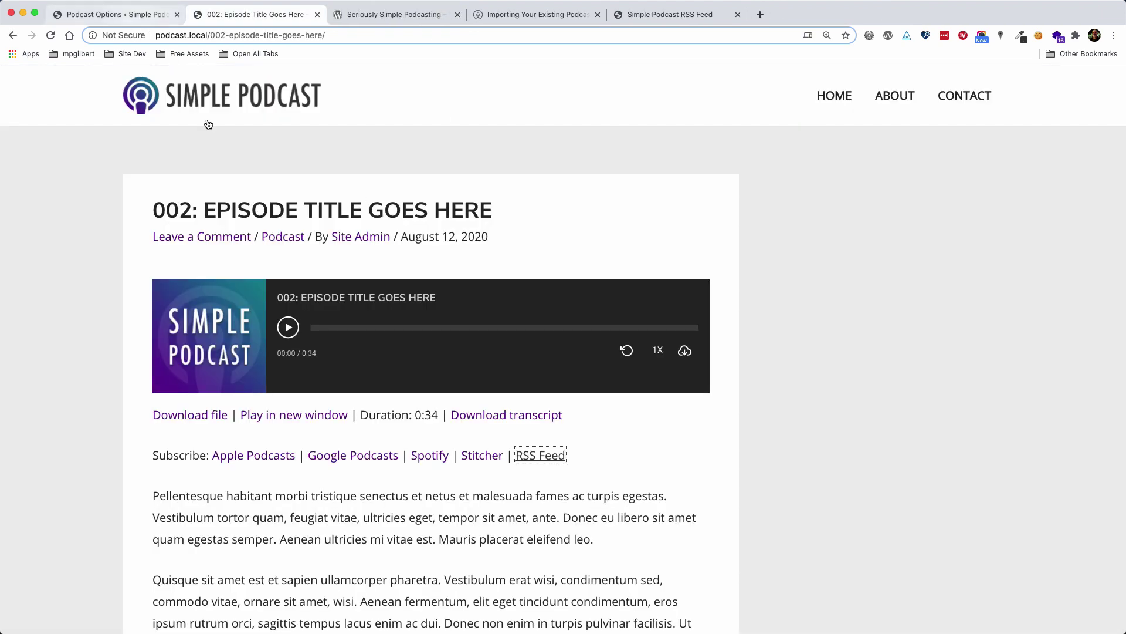
{"action": "left_click", "coordinate": [835, 96]}
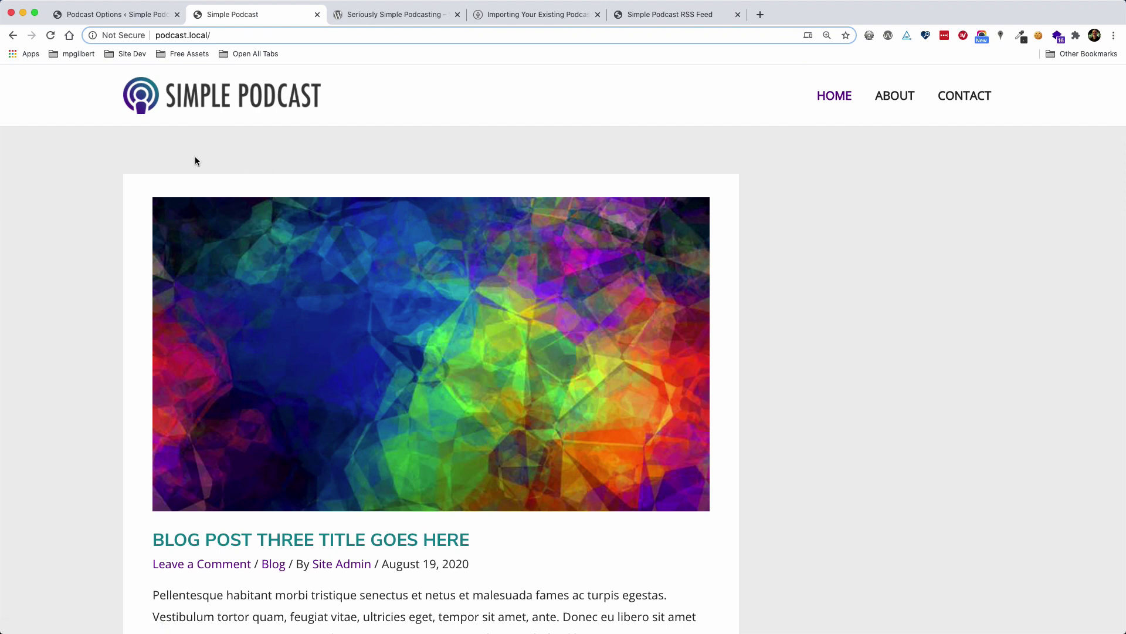
Review the podcast episode list, the posts list and the post categories in the site admin, ending on all posts.
{"action": "left_click", "coordinate": [82, 14]}
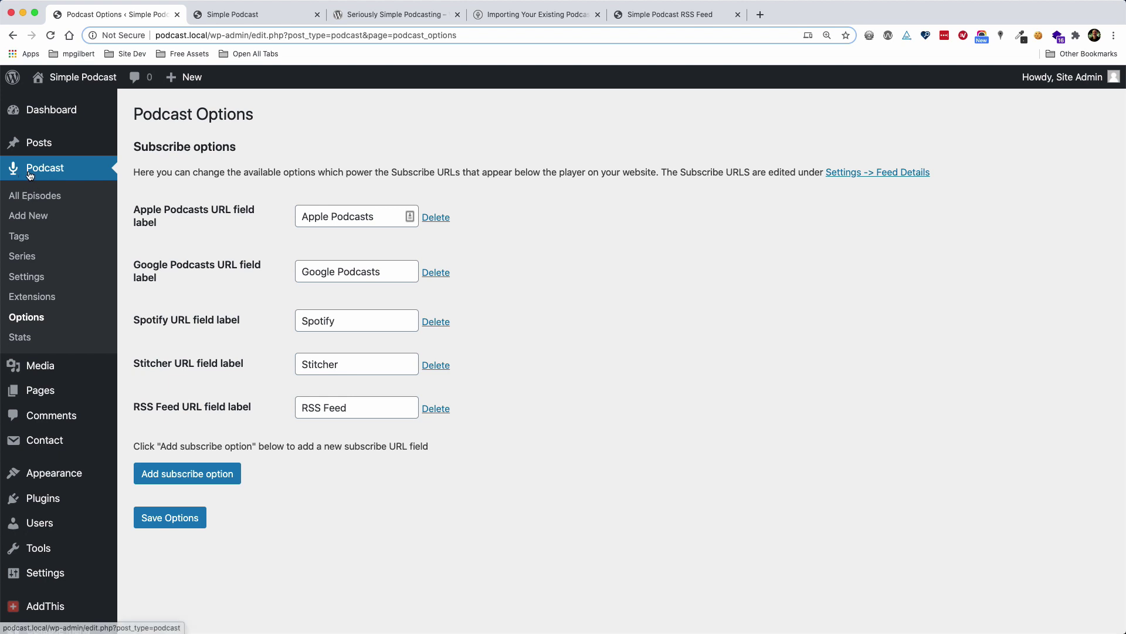
{"action": "left_click", "coordinate": [20, 201]}
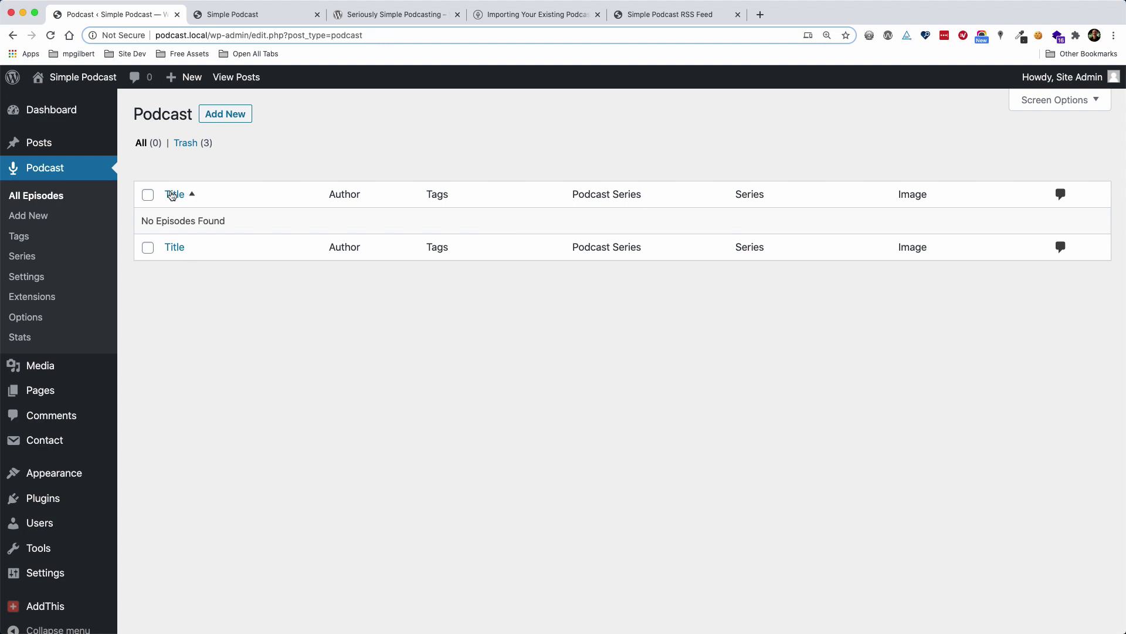
{"action": "left_click", "coordinate": [57, 146]}
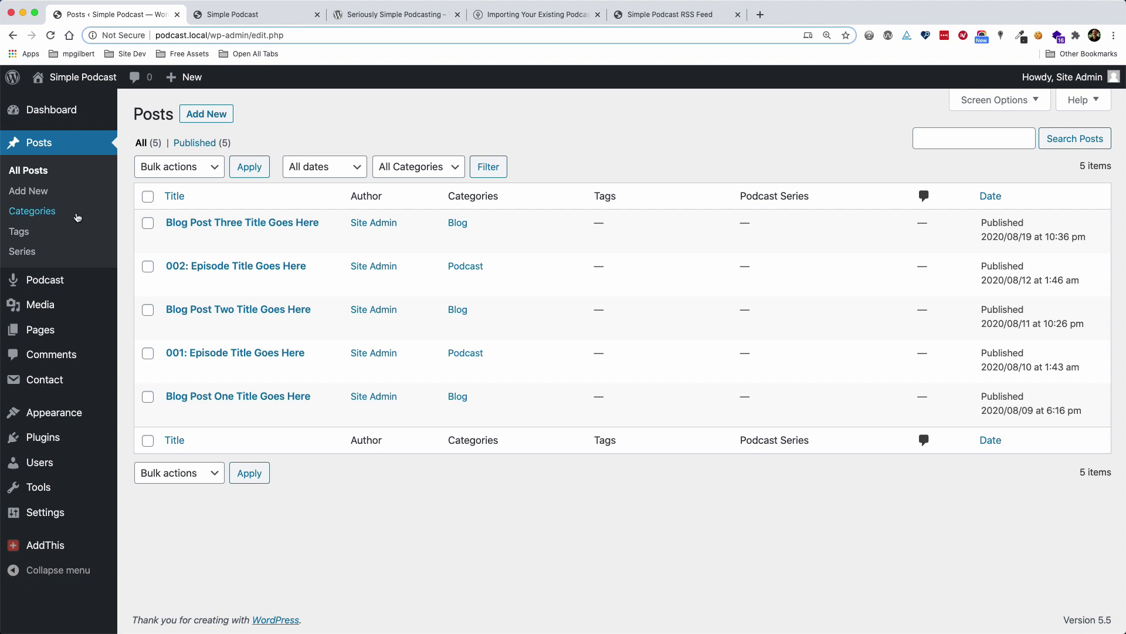
{"action": "left_click", "coordinate": [59, 212]}
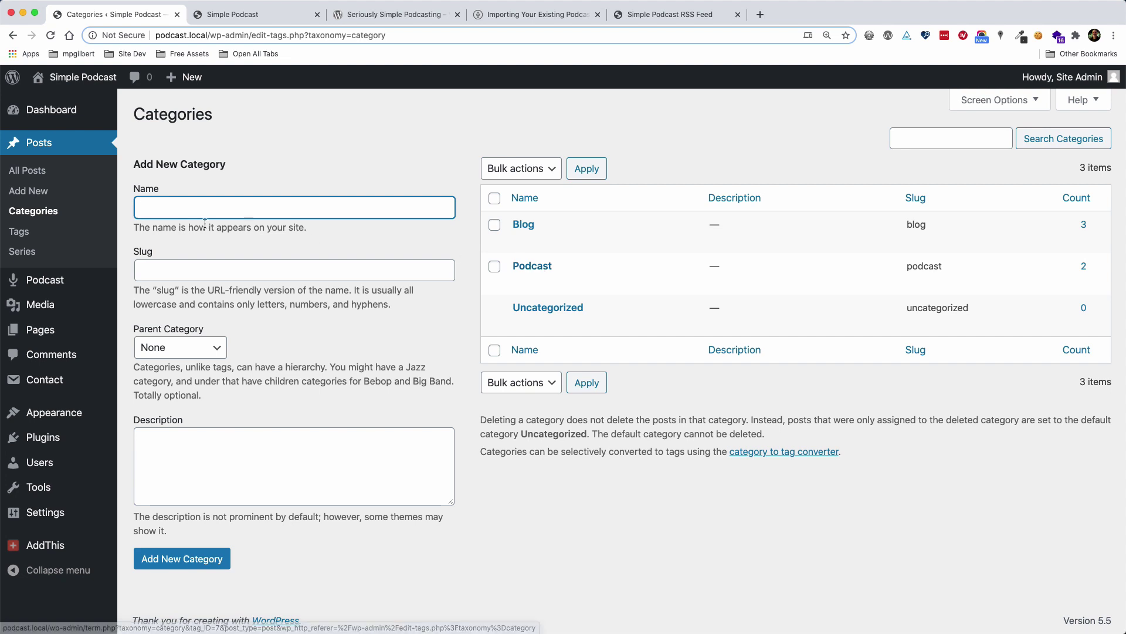
{"action": "left_click", "coordinate": [47, 172]}
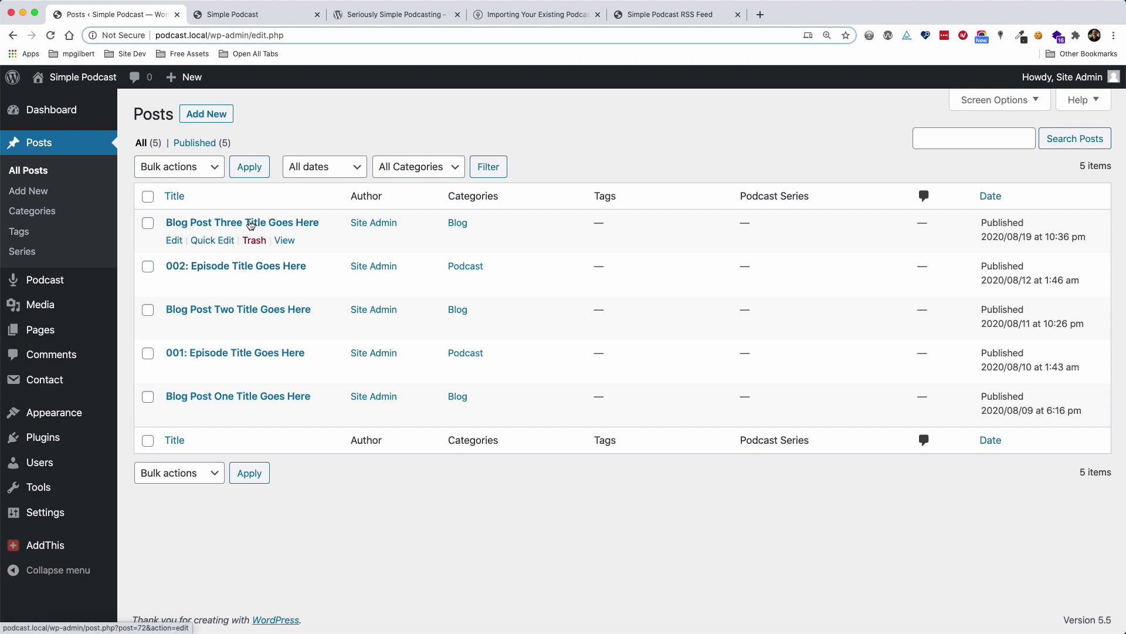
Add a new post titled "003: Episode Title Goes Here".
{"action": "left_click", "coordinate": [205, 117]}
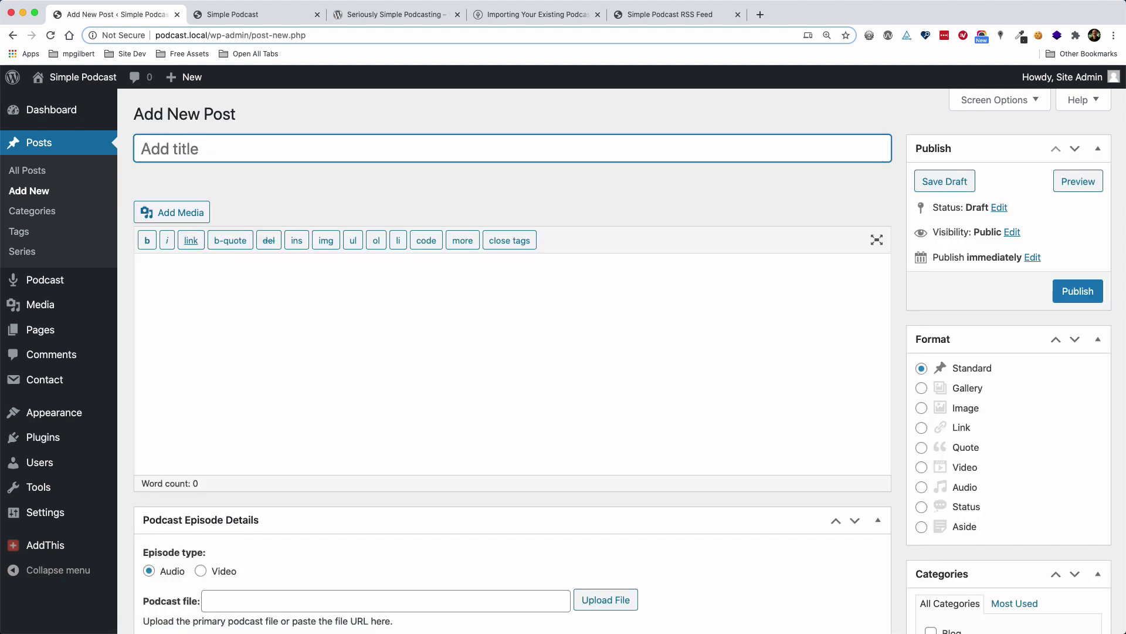
{"action": "key", "text": "super+Tab"}
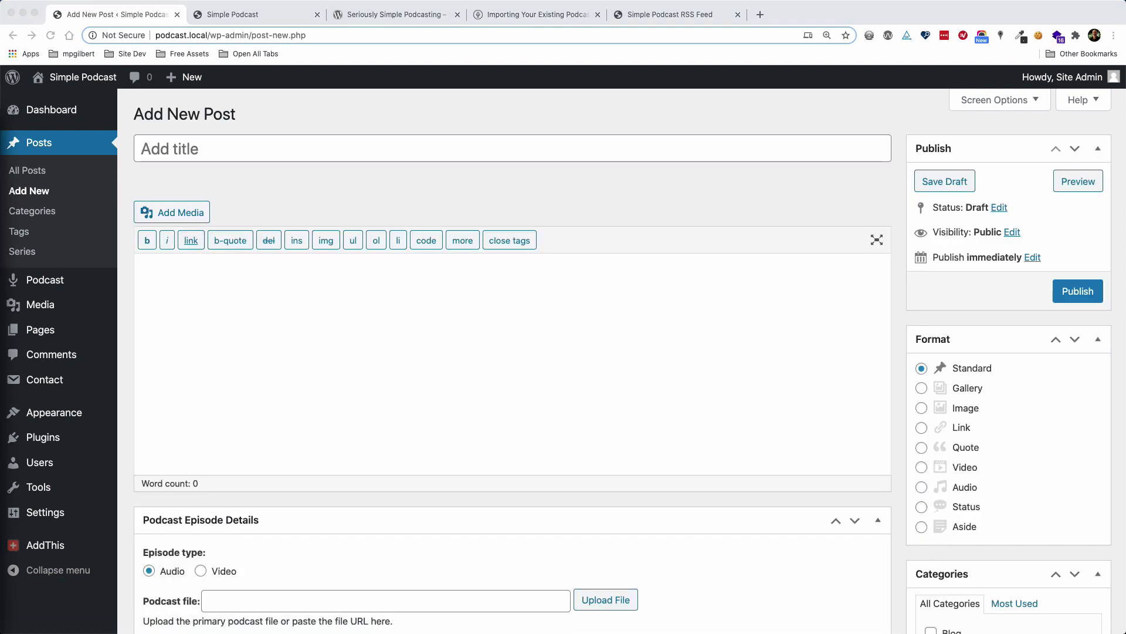
{"action": "key", "text": "super+Tab"}
{"action": "type", "text": "0"}
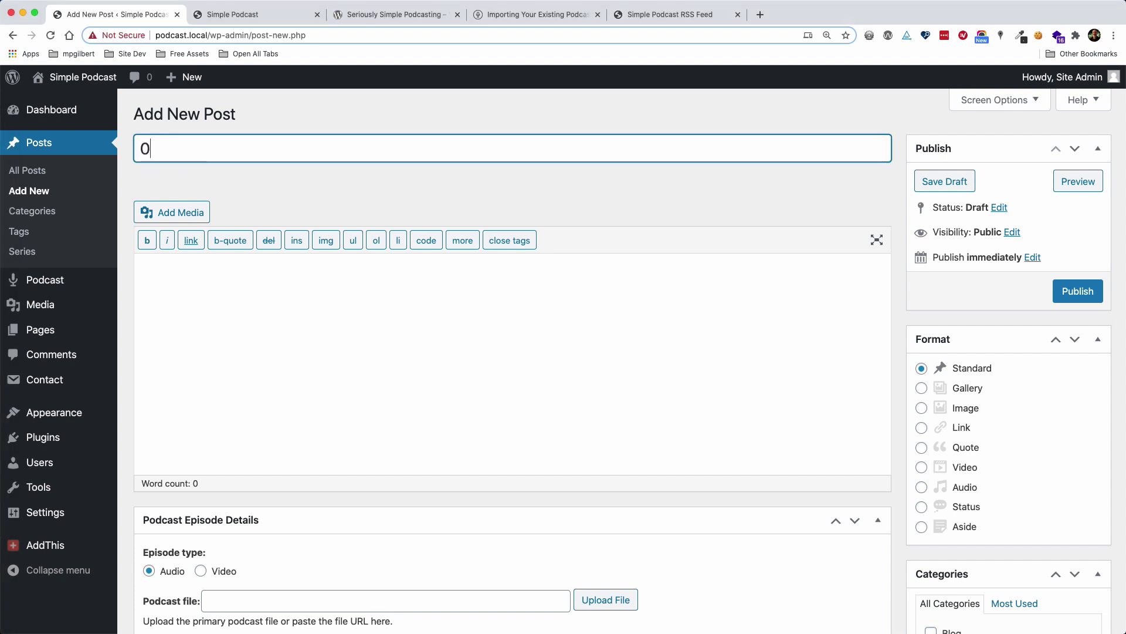
{"action": "type", "text": "03: Episode Title Goes HEre"}
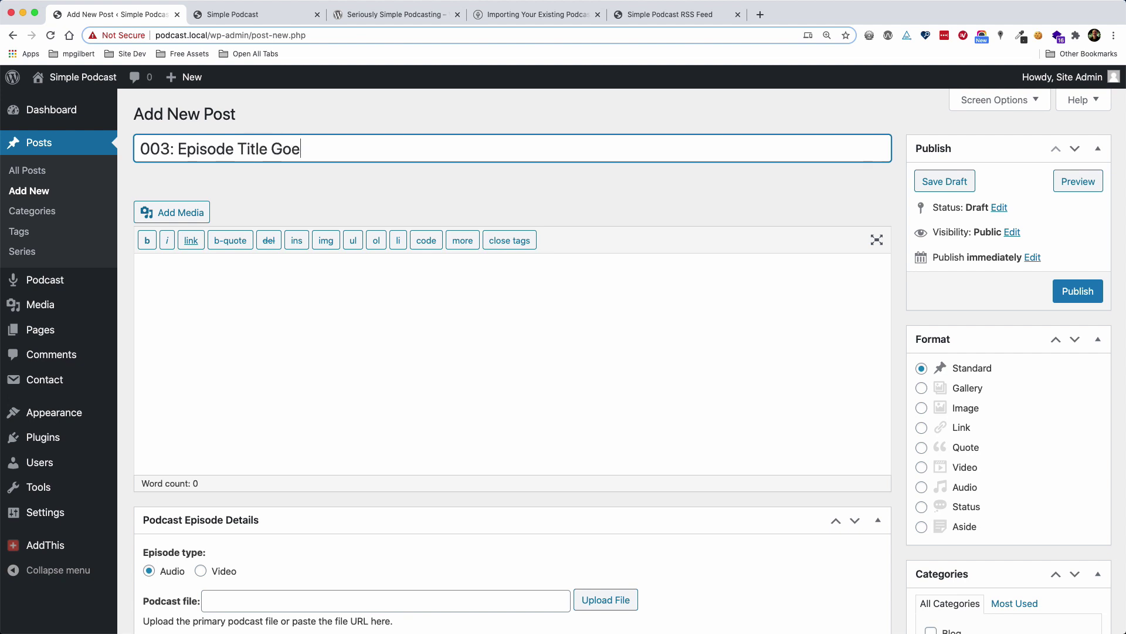
{"action": "key", "text": "BackSpace"}
{"action": "type", "text": "ere"}
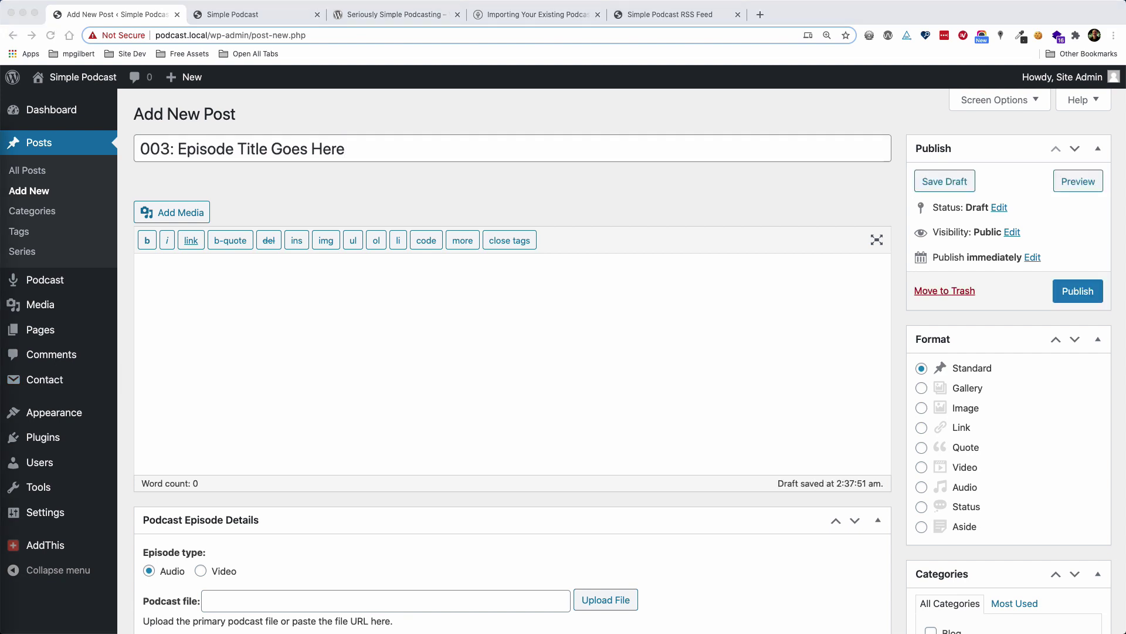
Fill the post body with three HTML paragraphs of placeholder text, starting with "Pellentesque habitant morbi tristique".
{"action": "key", "text": "super+Tab"}
{"action": "left_click", "coordinate": [246, 294]}
{"action": "type", "text": "<p>Pellentesque habitant morbi tristique senectus et netus et malesuada fames ac turpis egestas. Vestibulum tortor quam, feugiat vitae, ultricies eget, tempor sit amet, ante. Donec eu libero sit amet quam egestas semper. Aenean ultricies mi vitae est. Mauris placerat eleifend leo.</p>  <p>Quisque sit amet est et sapien ullamcorper pharetra. Vestibulum erat wisi, condimentum sed, commodo vitae, ornare sit amet, wisi. Aenean fermentum, elit eget tincidunt condimentum, eros ipsum rutrum orci, sagittis tempus lacus enim ac dui. Donec non enim in turpis pulvinar facilisis. Ut felis.</p>  <p>Praesent dapibus, neque id cursus faucibus, tortor neque egestas augue, eu vulputate magna eros eu erat. Aliquam erat volutpat. Nam dui mi, tincidunt quis, accumsan porttitor, facilisis luctus, metus</p>"}
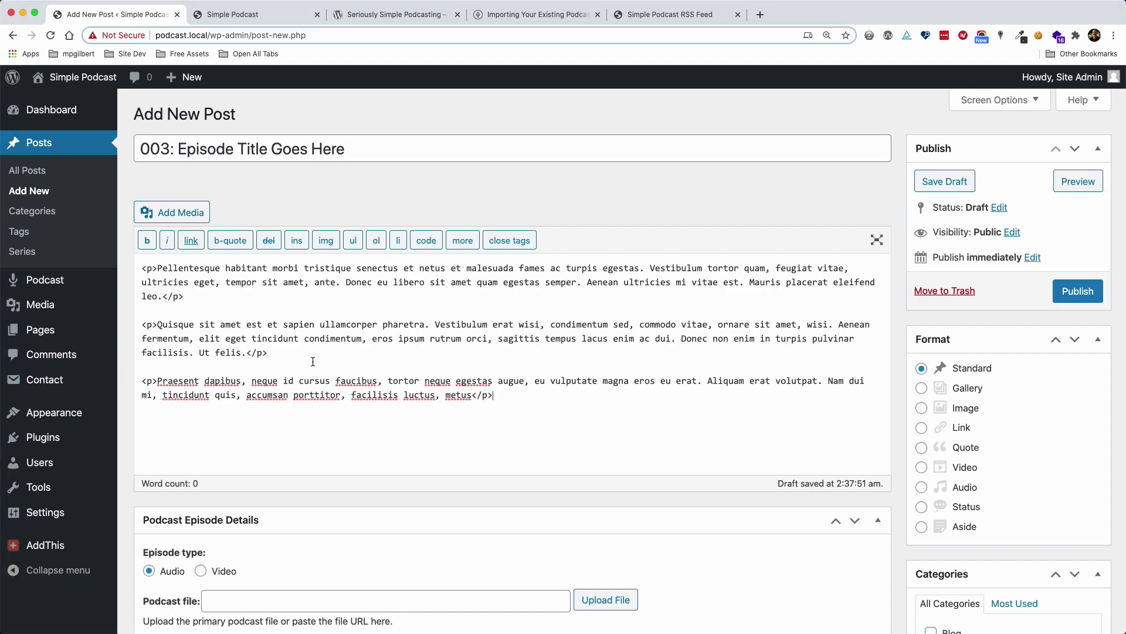
Set the podcast file of the new post to simple-podcast-intro.mp3 from the media library.
{"action": "scroll", "coordinate": [345, 397], "scroll_direction": "down", "scroll_amount": 5}
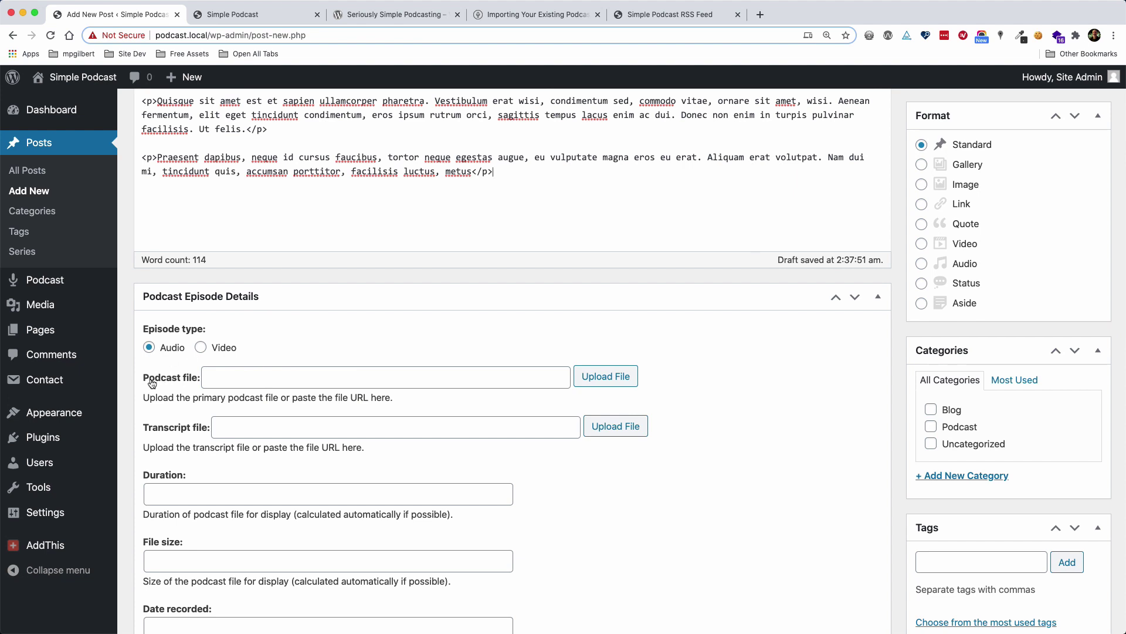
{"action": "left_click", "coordinate": [598, 385]}
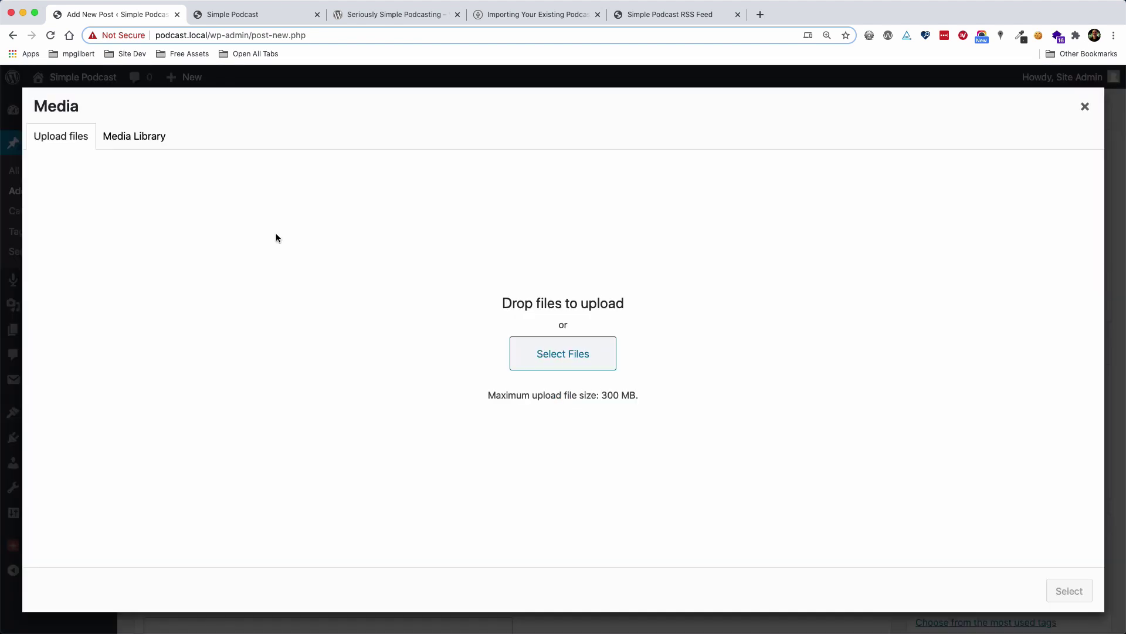
{"action": "left_click", "coordinate": [115, 141]}
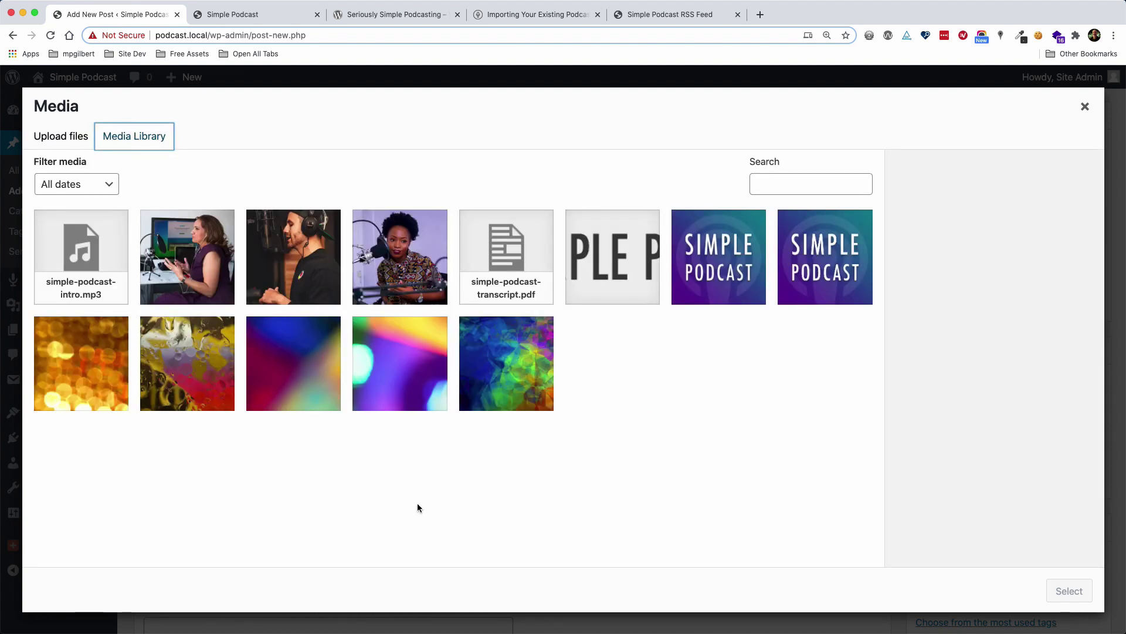
{"action": "left_click", "coordinate": [75, 262]}
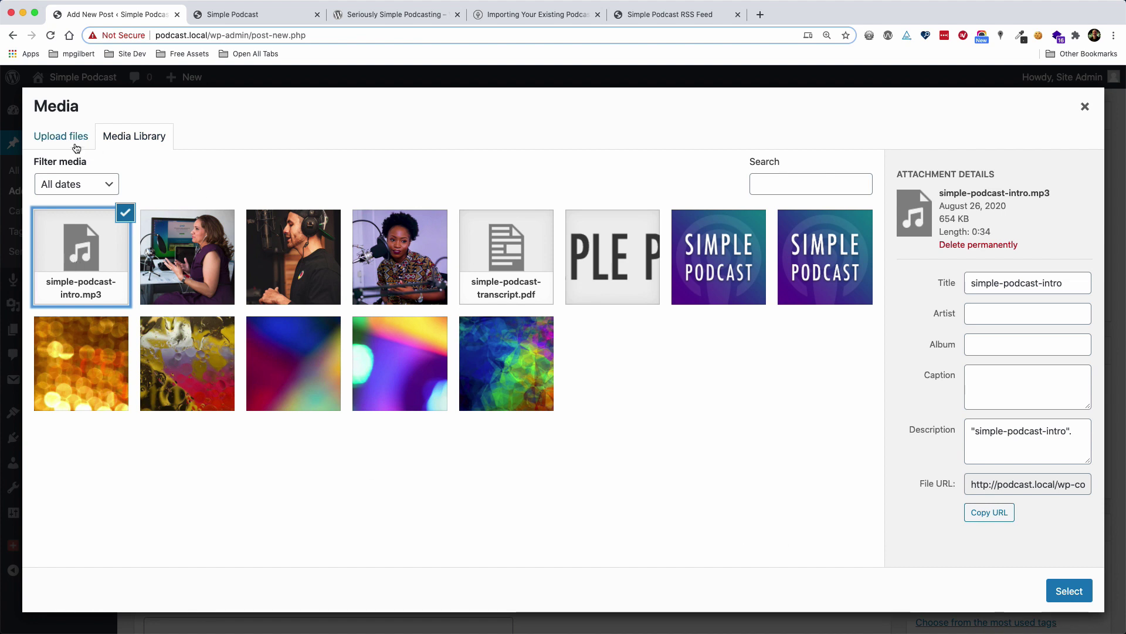
{"action": "left_click", "coordinate": [59, 136]}
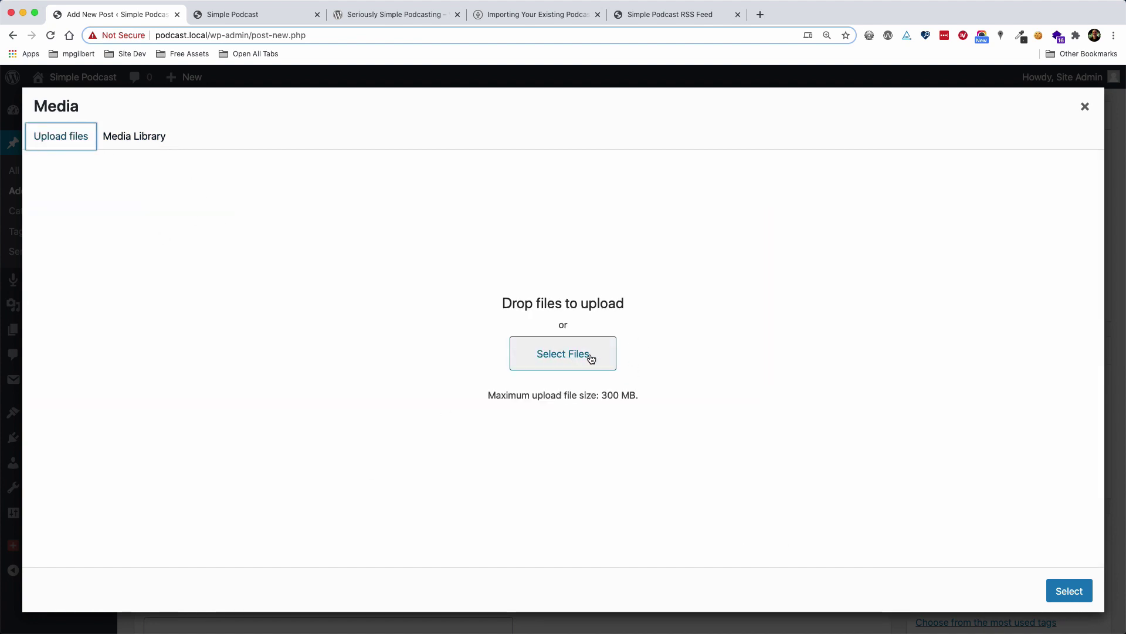
{"action": "left_click", "coordinate": [146, 145]}
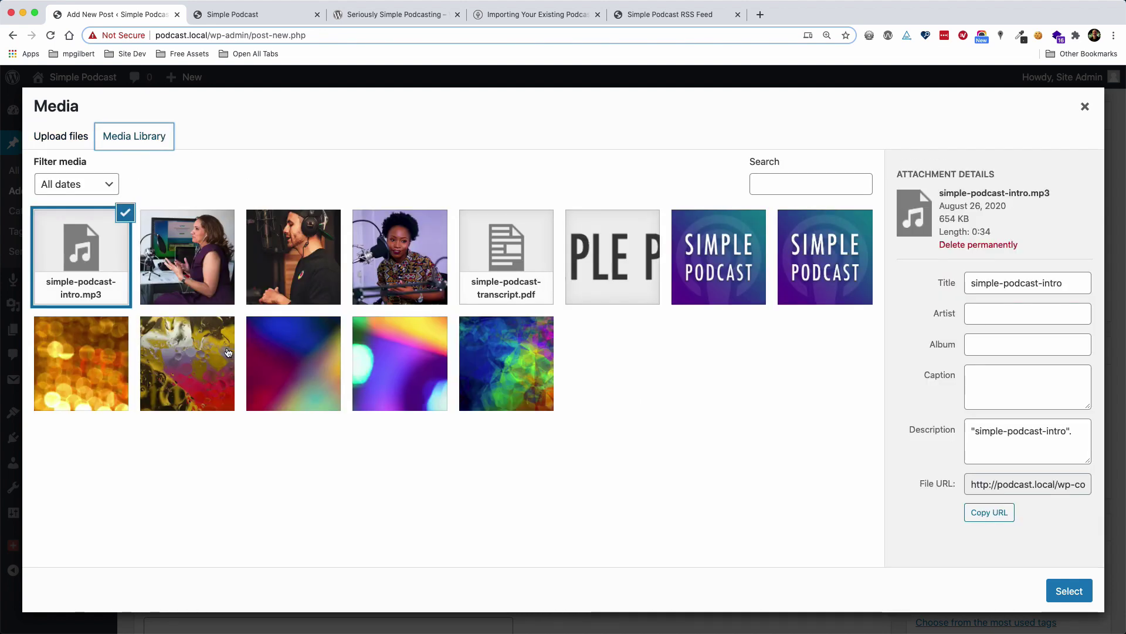
{"action": "left_click", "coordinate": [1052, 585]}
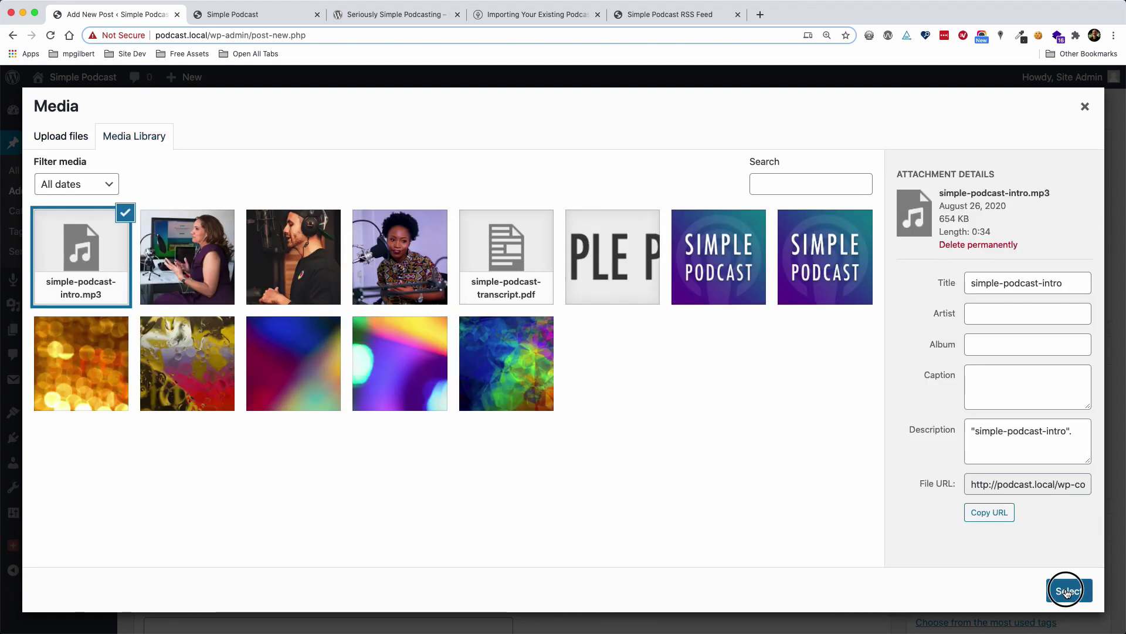
{"action": "left_click_drag", "start_coordinate": [208, 378], "coordinate": [558, 380]}
{"action": "left_click", "coordinate": [562, 378]}
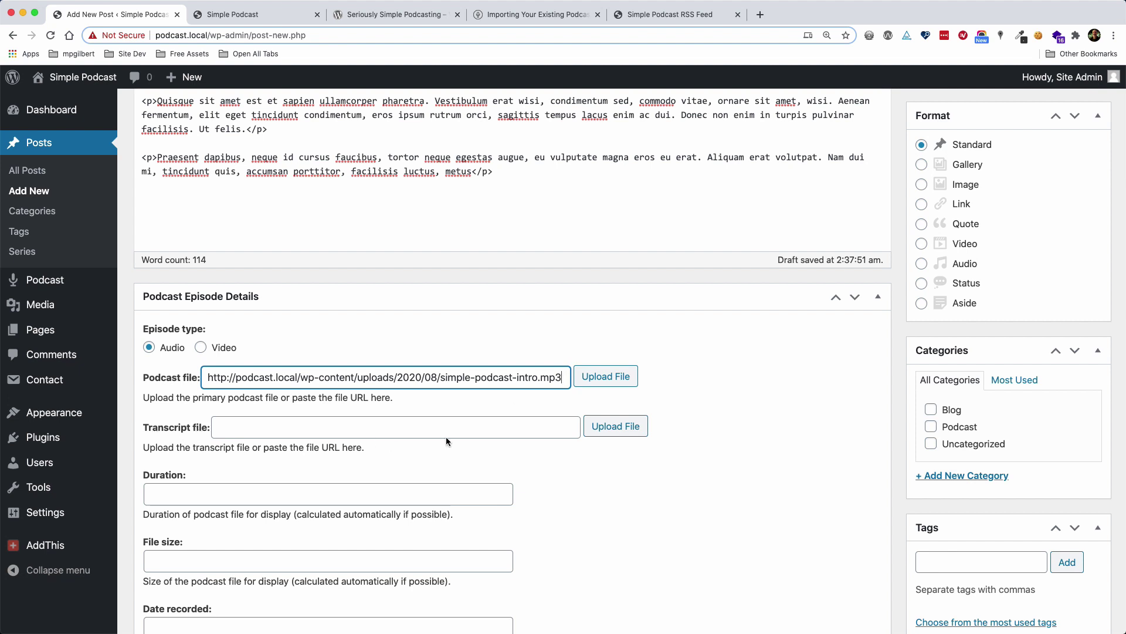
Try to attach simple-podcast-transcript.pdf from the media library as the transcript file.
{"action": "left_click", "coordinate": [617, 433]}
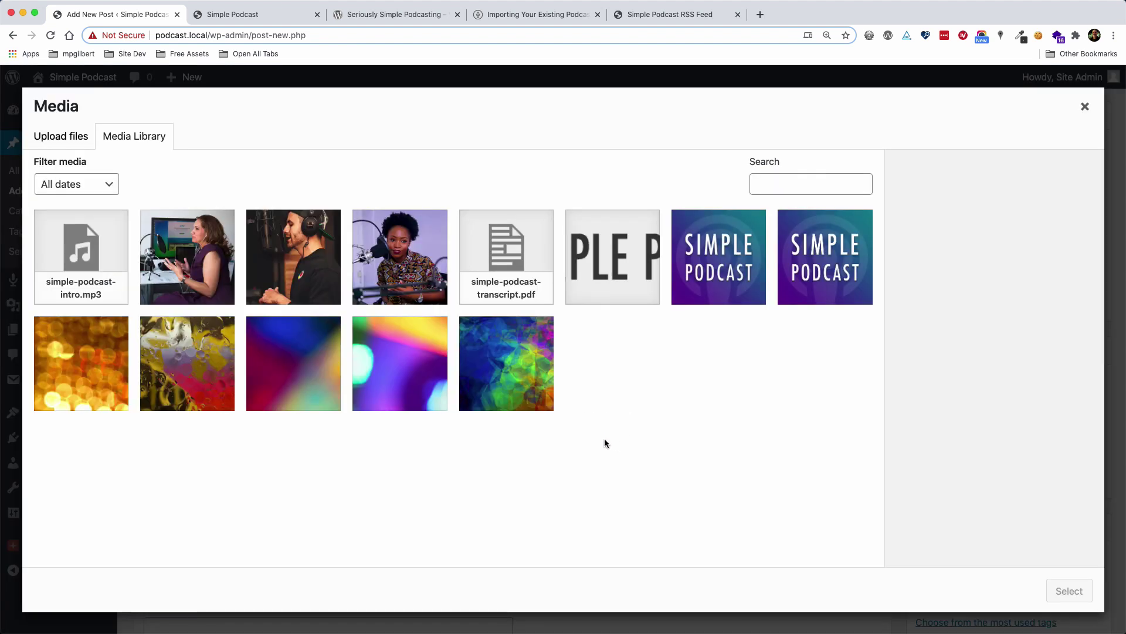
{"action": "left_click", "coordinate": [517, 280]}
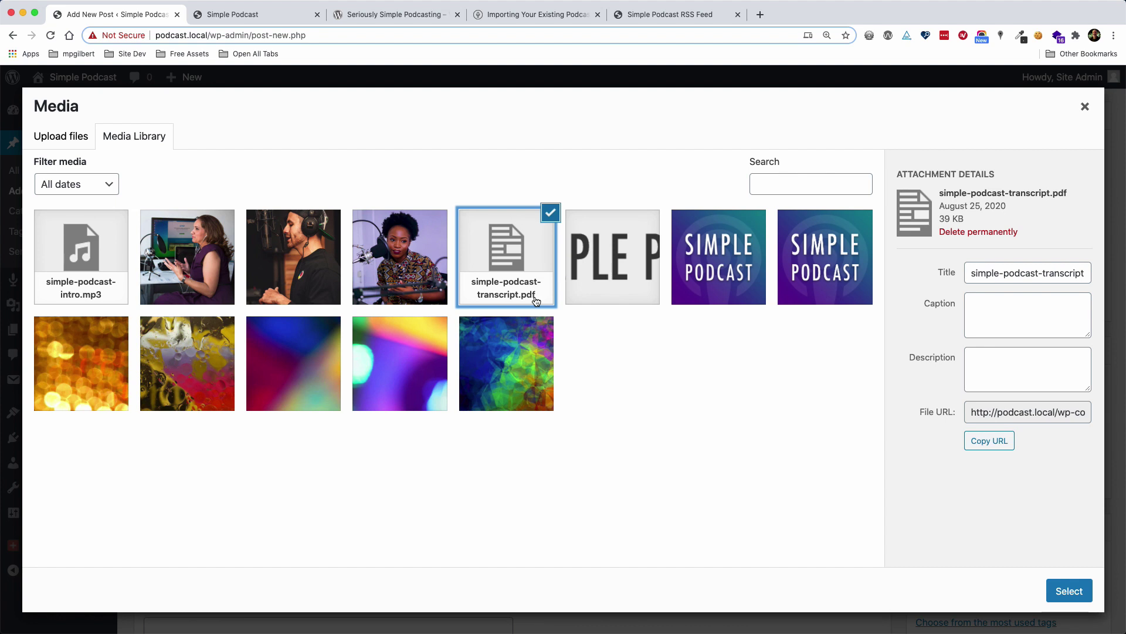
{"action": "left_click", "coordinate": [1064, 591]}
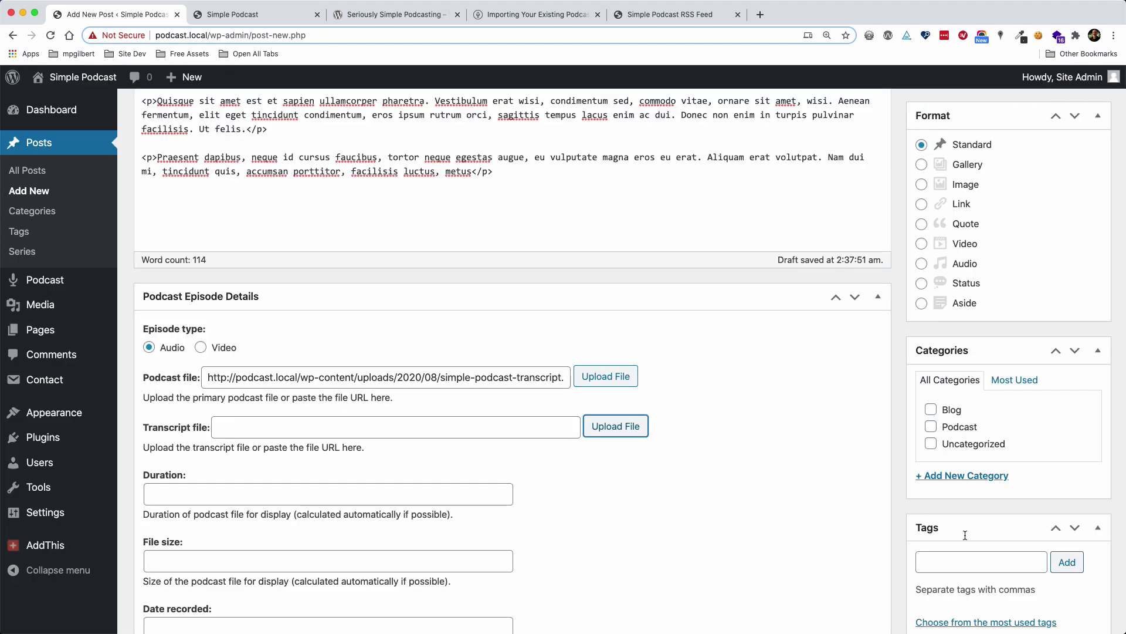
Copy the file URL of simple-podcast-transcript.pdf from the media library and paste it as the post's transcript file.
{"action": "left_click", "coordinate": [382, 428]}
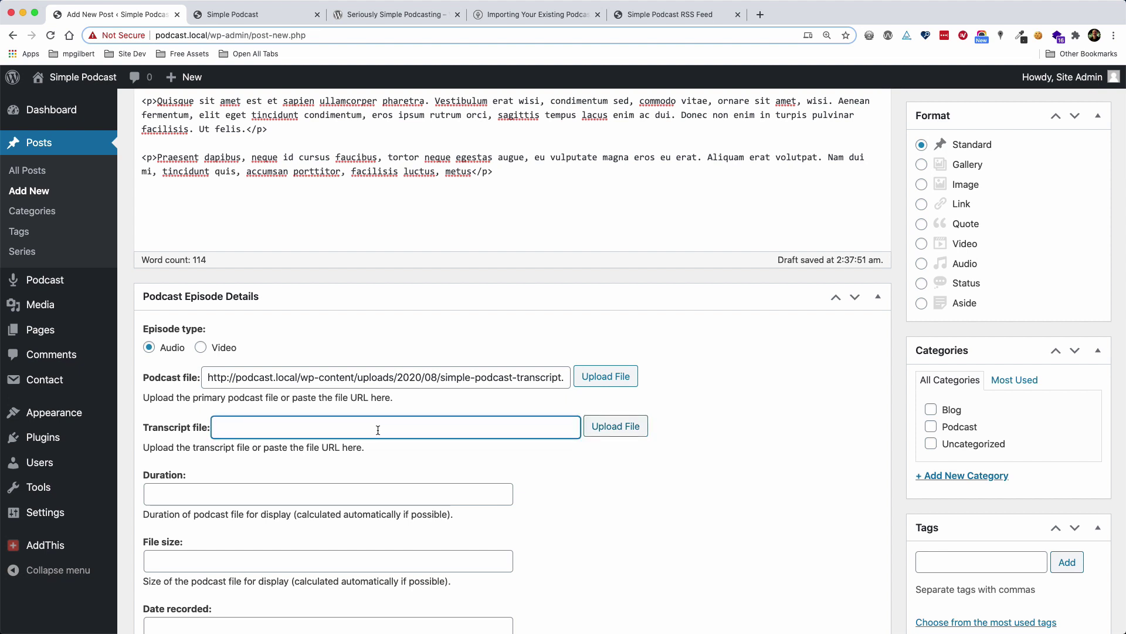
{"action": "left_click", "coordinate": [614, 434]}
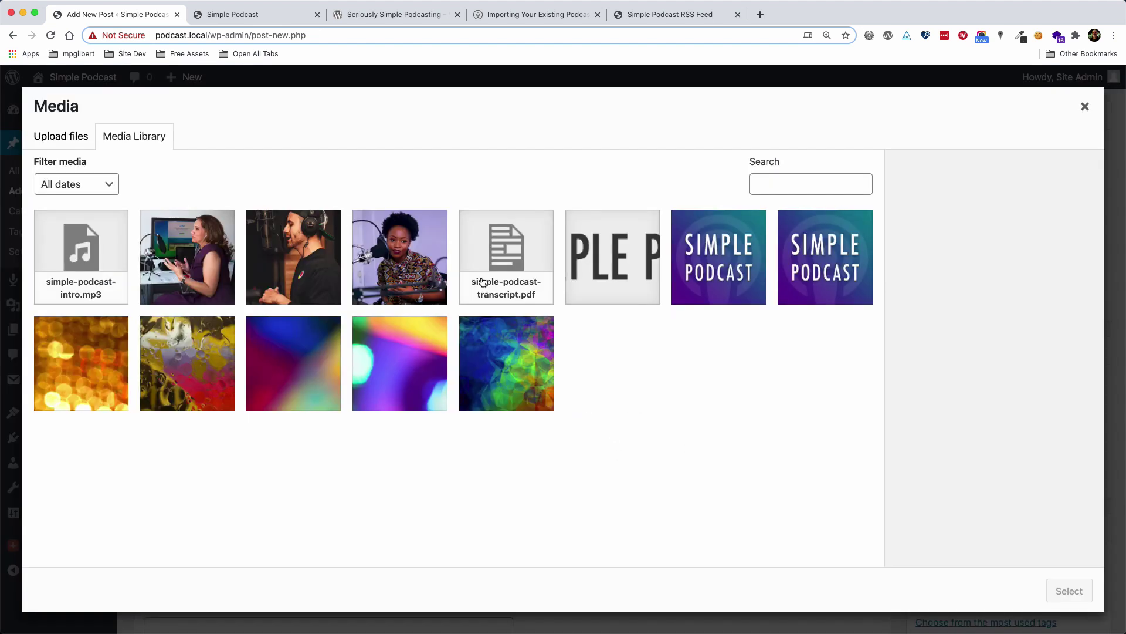
{"action": "left_click", "coordinate": [506, 262]}
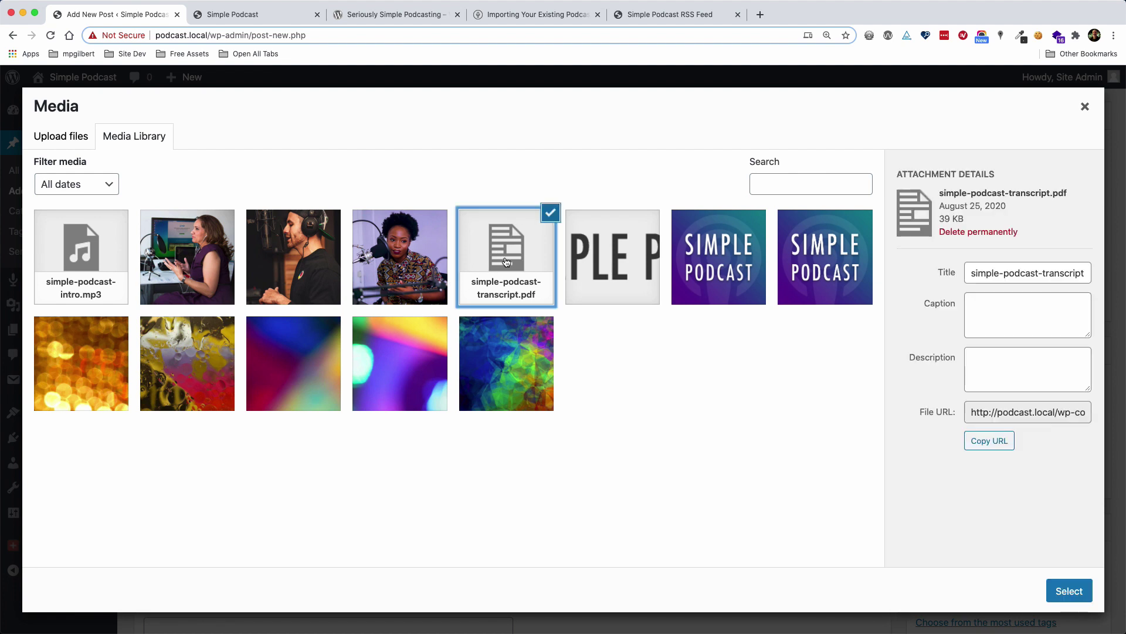
{"action": "left_click", "coordinate": [979, 441]}
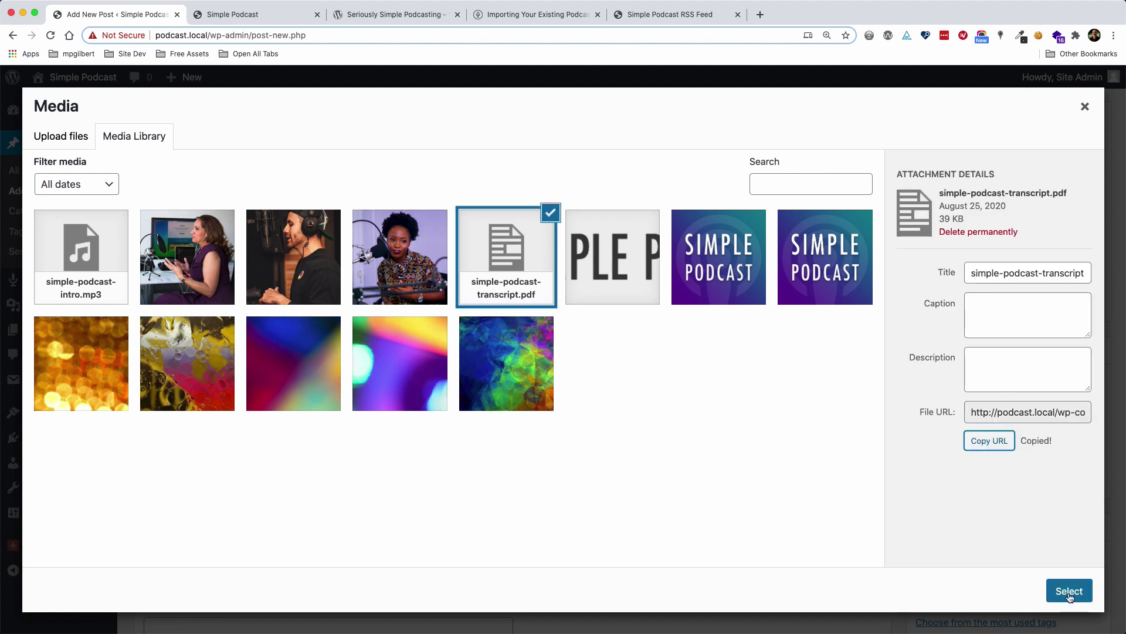
{"action": "left_click", "coordinate": [1067, 592]}
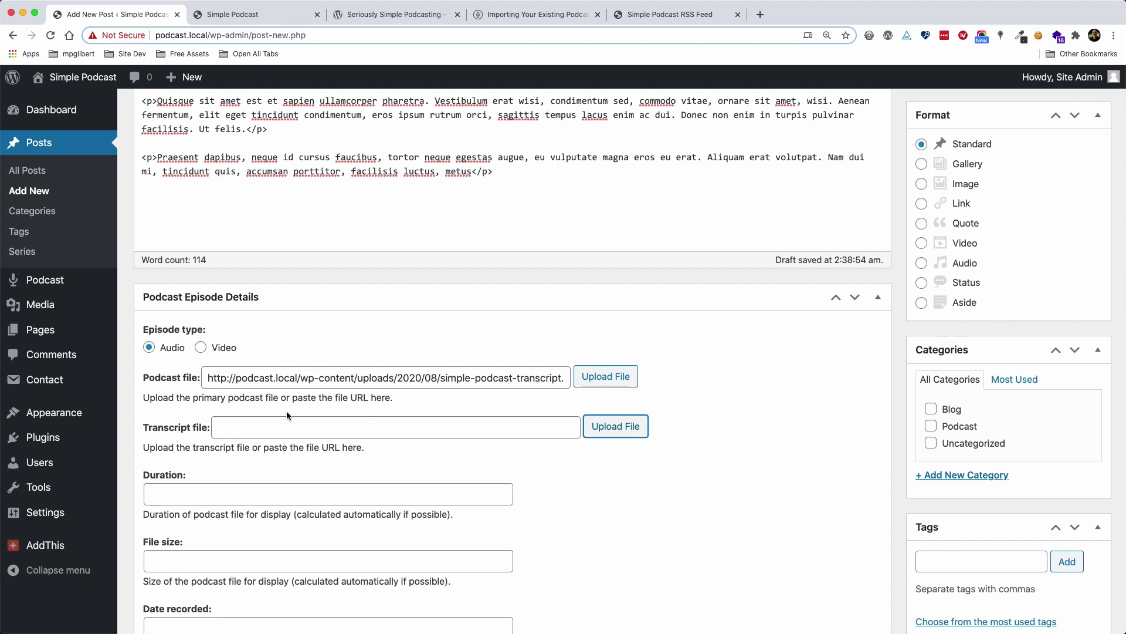
{"action": "left_click", "coordinate": [248, 427]}
{"action": "type", "text": "http://podcast.local/wp-content/uploads/2020/08/simple-podcast-transcript.pdf"}
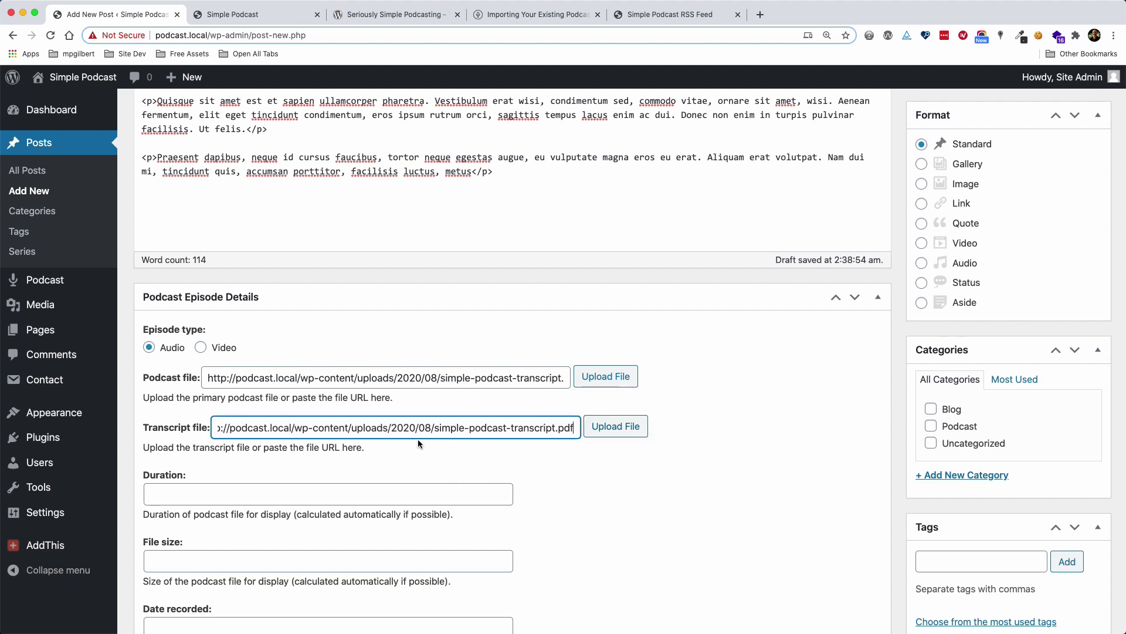
Assign the post to the Podcast category and publish it.
{"action": "scroll", "coordinate": [610, 472], "scroll_direction": "down", "scroll_amount": 3}
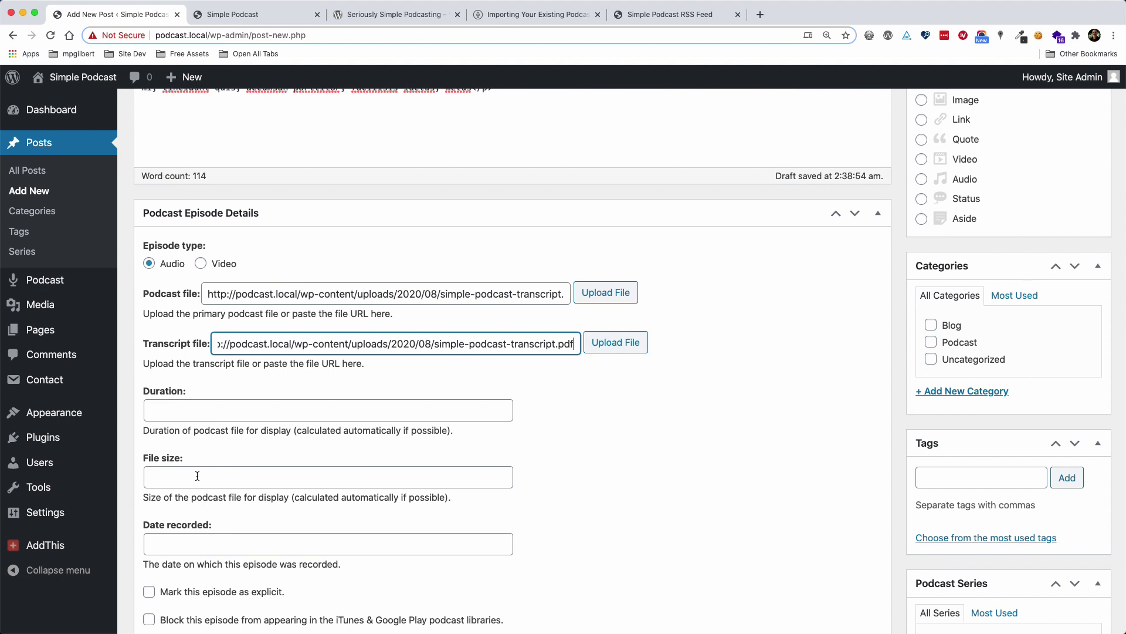
{"action": "scroll", "coordinate": [605, 487], "scroll_direction": "down", "scroll_amount": 3}
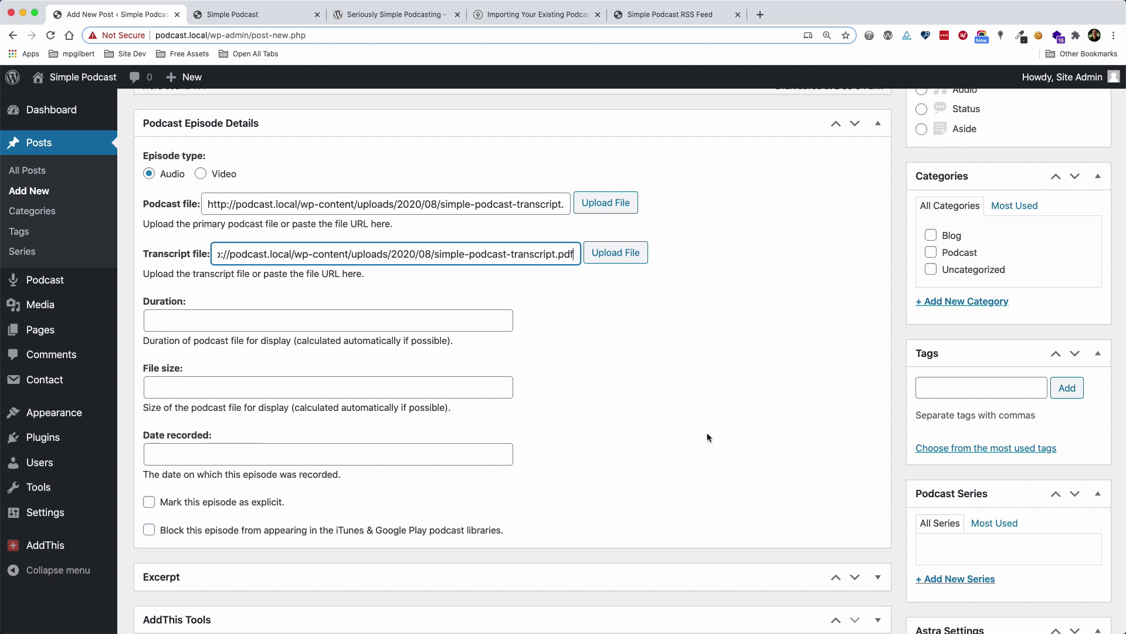
{"action": "scroll", "coordinate": [710, 434], "scroll_direction": "up", "scroll_amount": 2}
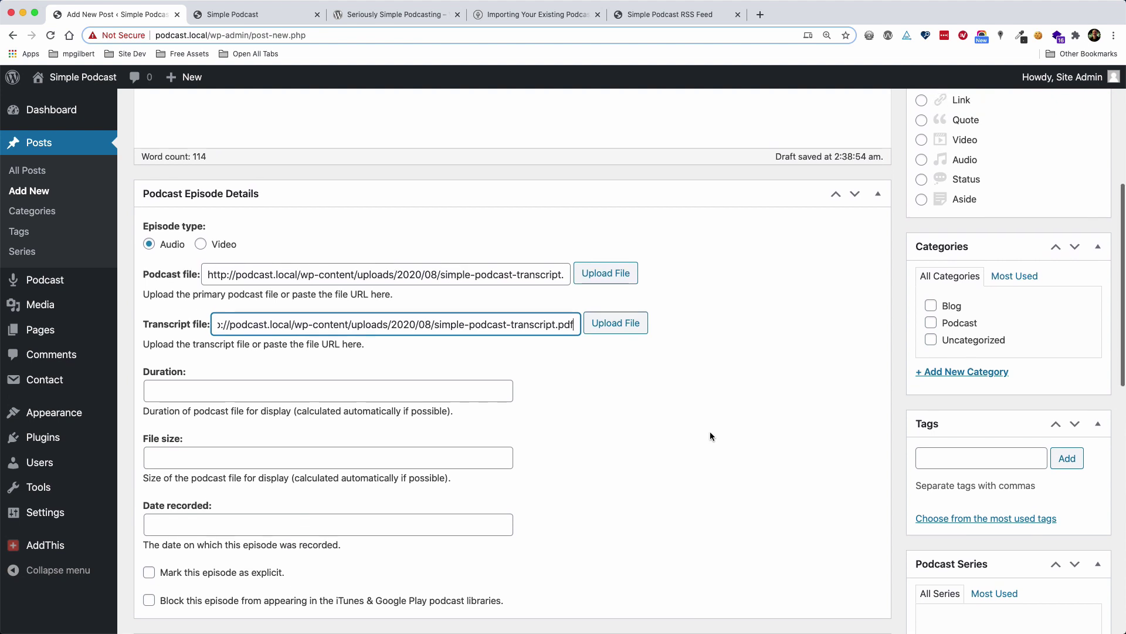
{"action": "scroll", "coordinate": [710, 436], "scroll_direction": "up", "scroll_amount": 3}
{"action": "left_click", "coordinate": [931, 411]}
{"action": "scroll", "coordinate": [889, 424], "scroll_direction": "up", "scroll_amount": 5}
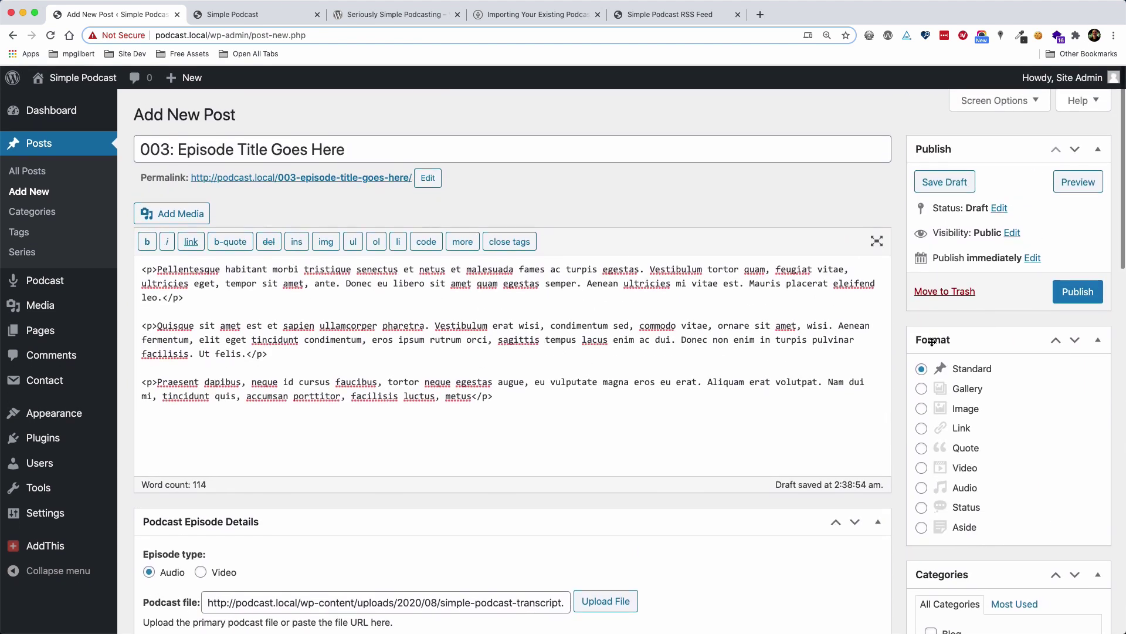
{"action": "left_click", "coordinate": [1074, 294]}
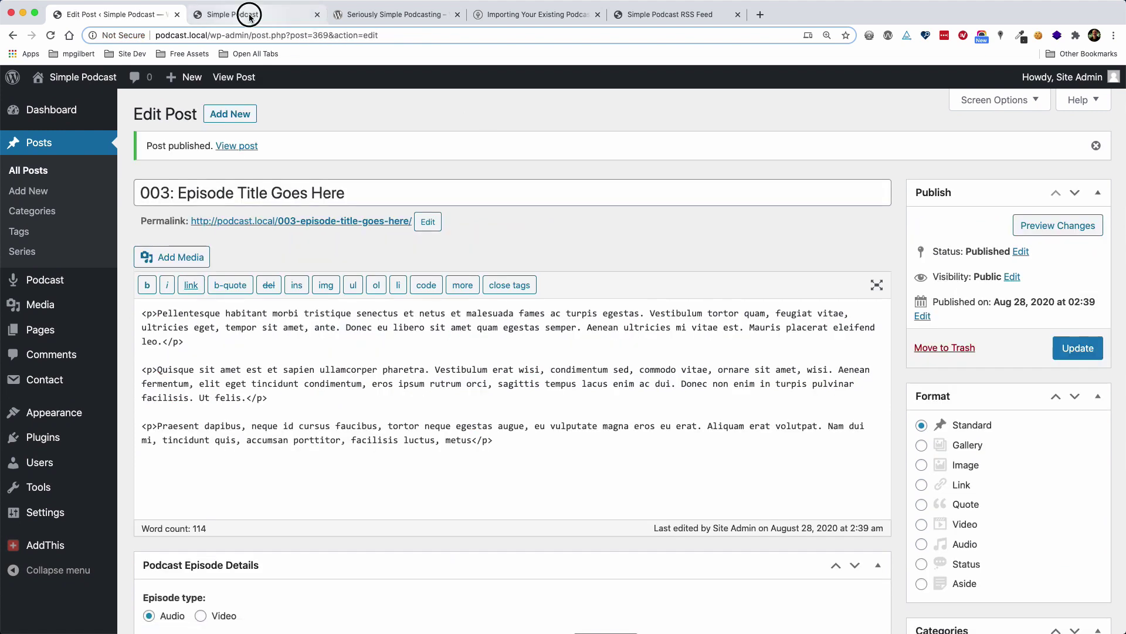
Load the live site's home page and review the player, links and excerpt of episode 003.
{"action": "left_click", "coordinate": [287, 15]}
{"action": "left_click", "coordinate": [836, 95]}
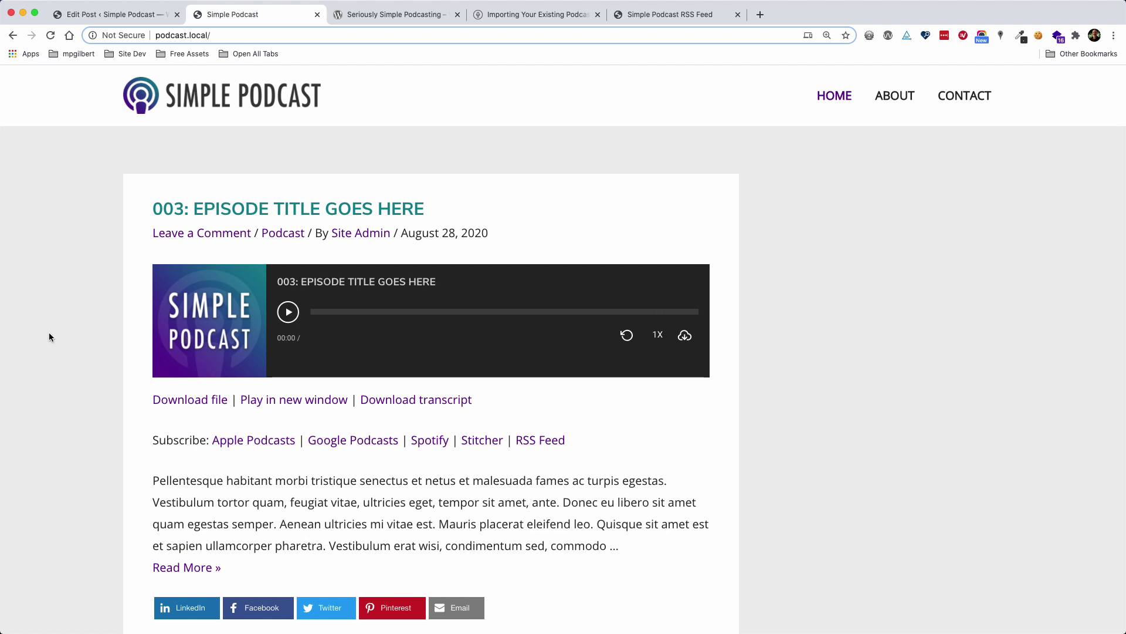
{"action": "scroll", "coordinate": [7, 337], "scroll_direction": "down", "scroll_amount": 3}
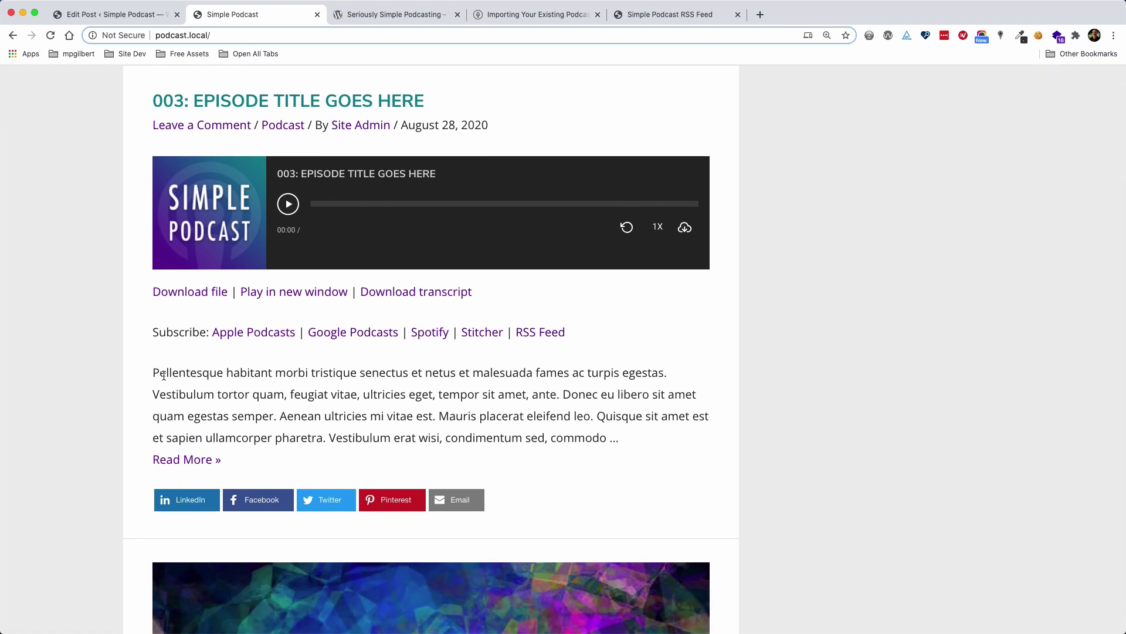
{"action": "left_click_drag", "start_coordinate": [152, 373], "coordinate": [354, 420]}
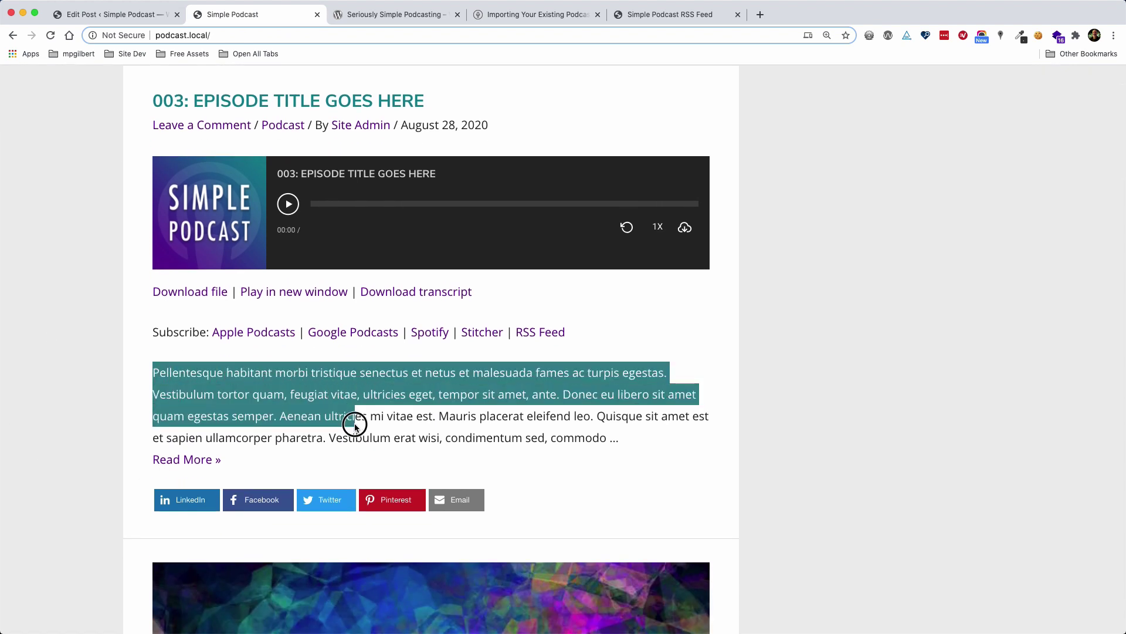
{"action": "left_click", "coordinate": [189, 373]}
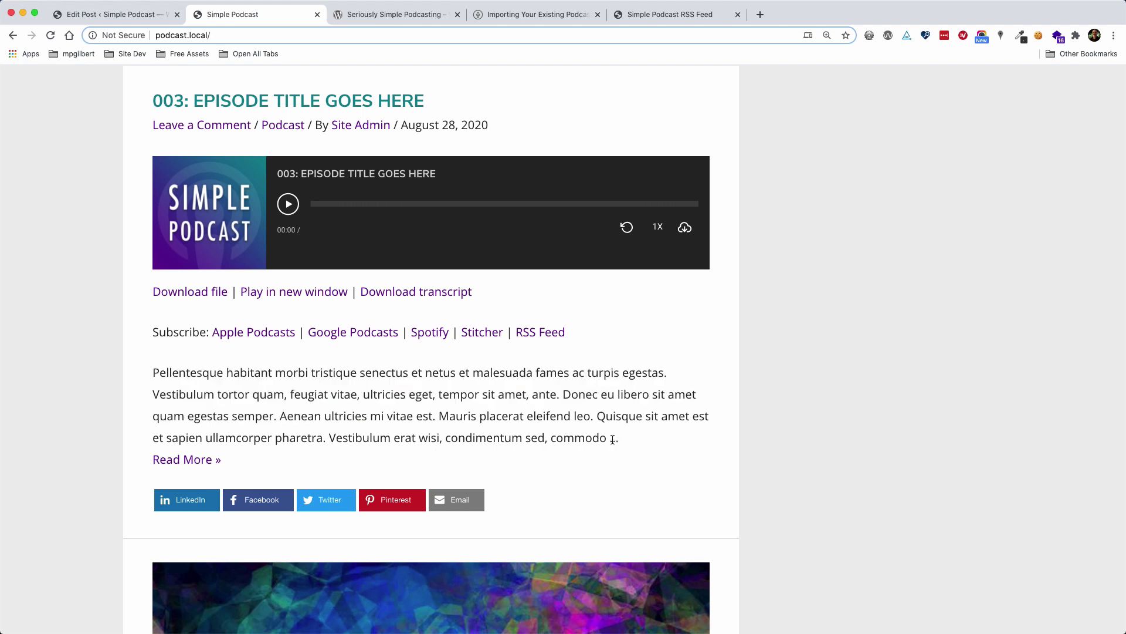
Open the full episode 003 post and review its player, body text, sharing links and comment form.
{"action": "left_click", "coordinate": [172, 461]}
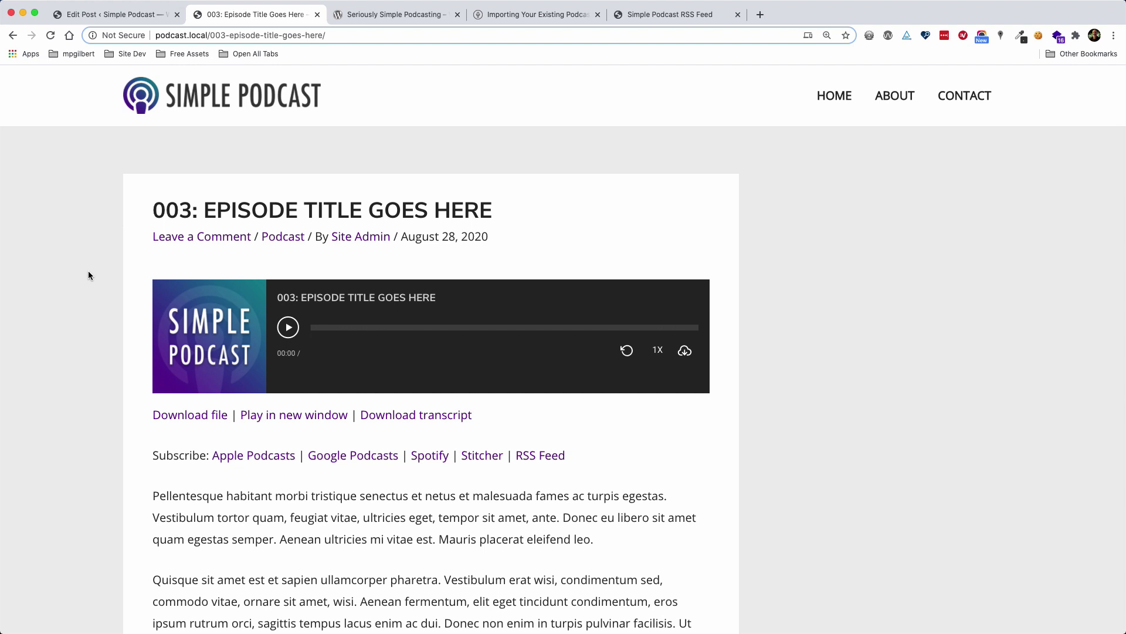
{"action": "scroll", "coordinate": [85, 274], "scroll_direction": "down", "scroll_amount": 4}
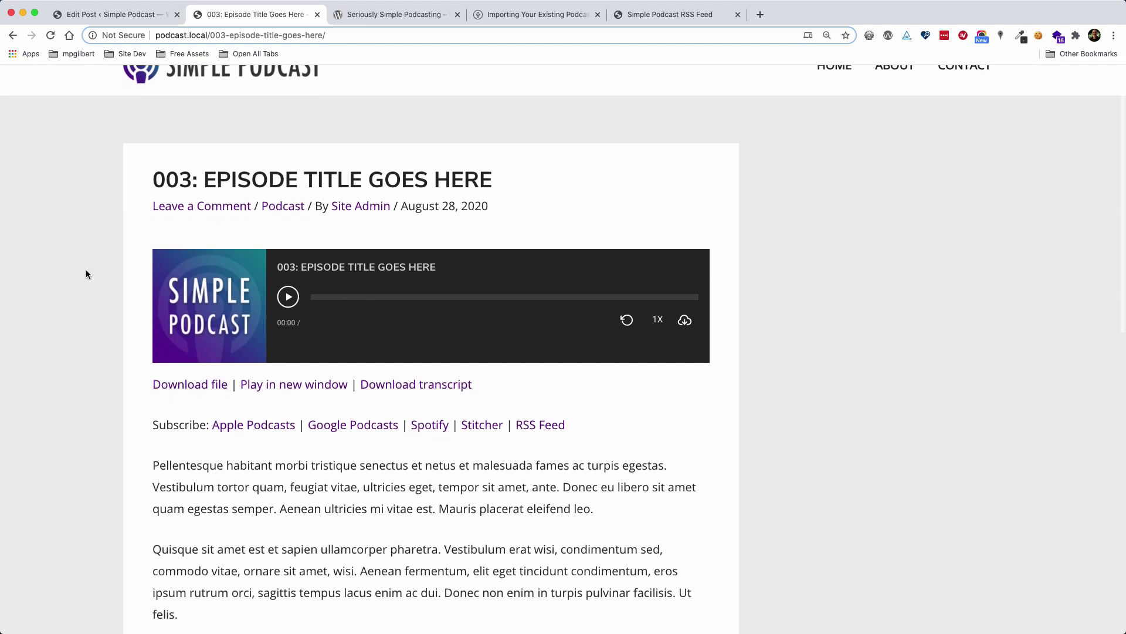
{"action": "scroll", "coordinate": [85, 274], "scroll_direction": "down", "scroll_amount": 6}
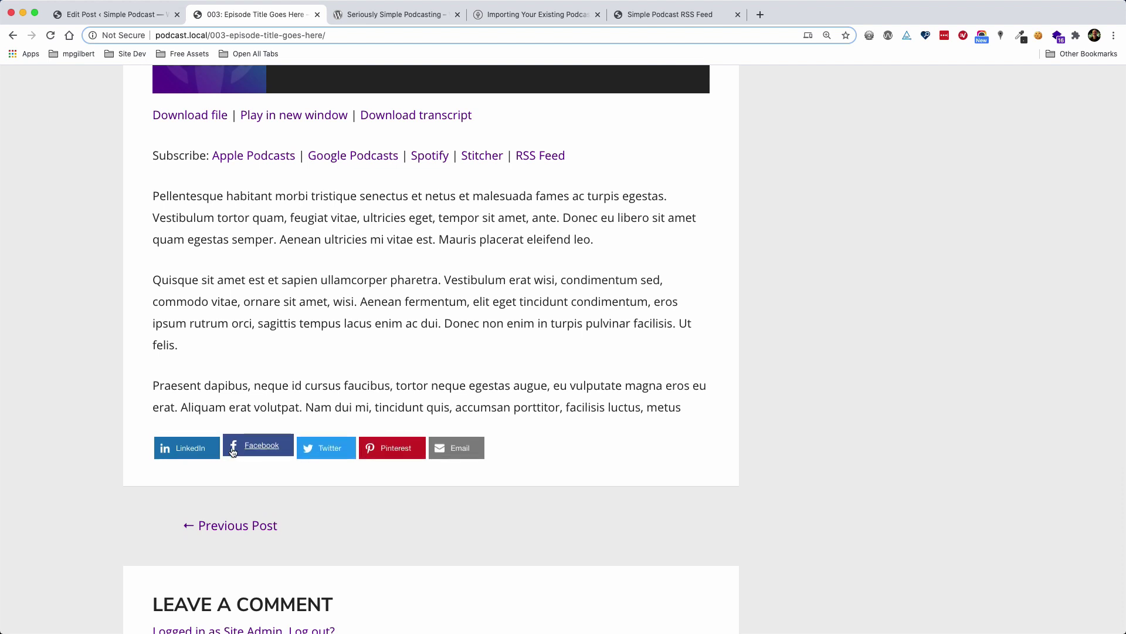
{"action": "scroll", "coordinate": [96, 415], "scroll_direction": "up", "scroll_amount": 2}
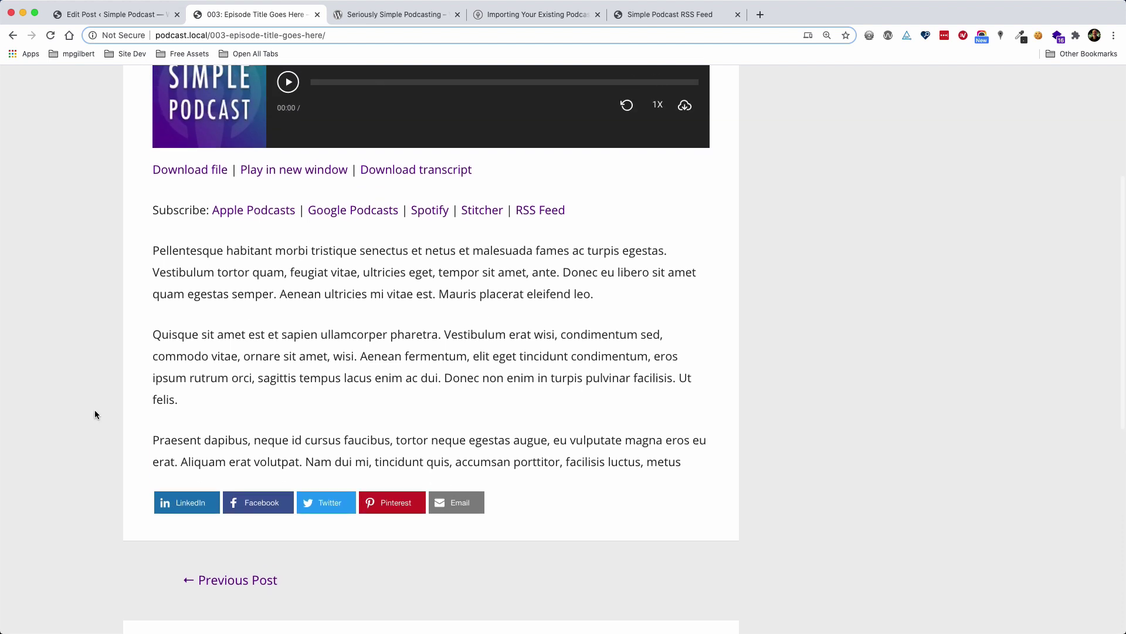
{"action": "scroll", "coordinate": [96, 414], "scroll_direction": "down", "scroll_amount": 5}
{"action": "scroll", "coordinate": [96, 415], "scroll_direction": "down", "scroll_amount": 5}
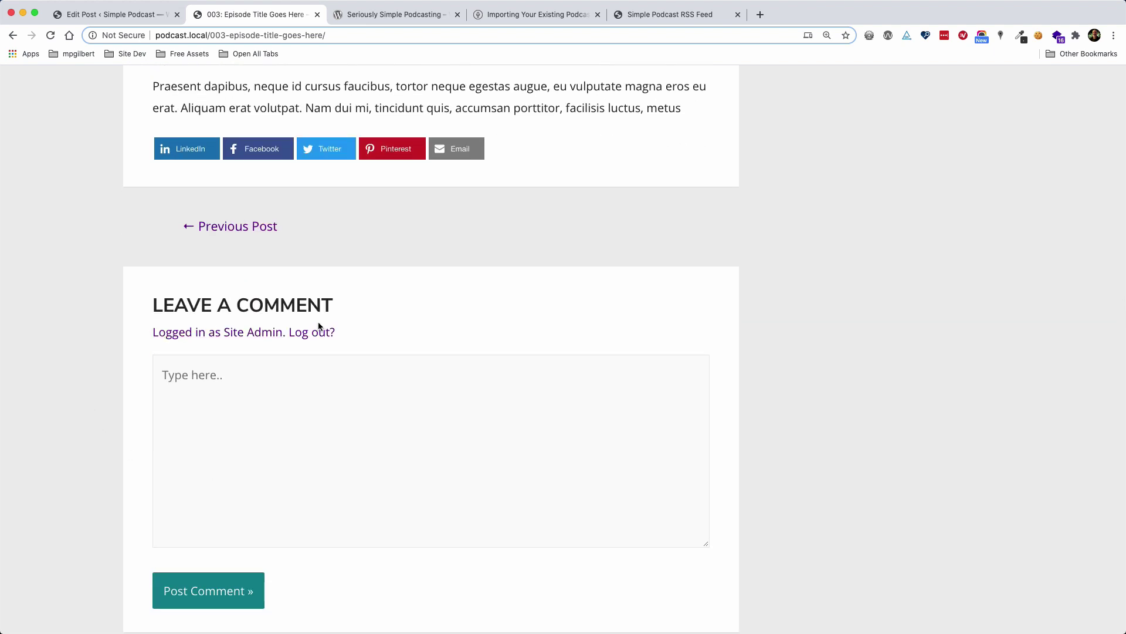
{"action": "scroll", "coordinate": [123, 420], "scroll_direction": "up", "scroll_amount": 15}
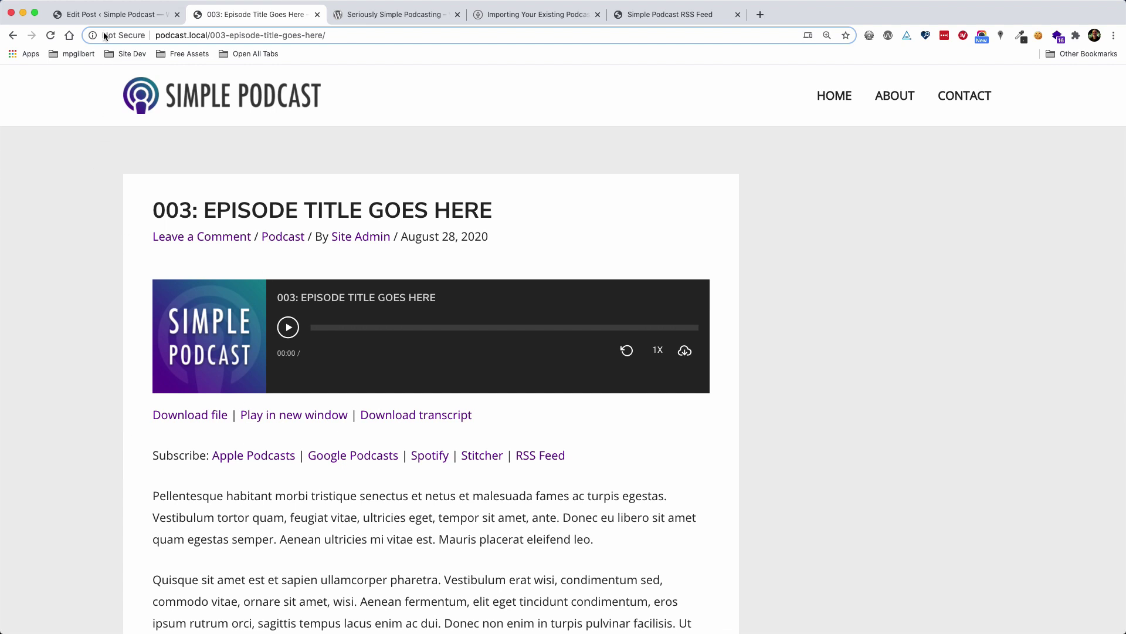
Return to the site admin and open the general podcast settings.
{"action": "left_click", "coordinate": [101, 13]}
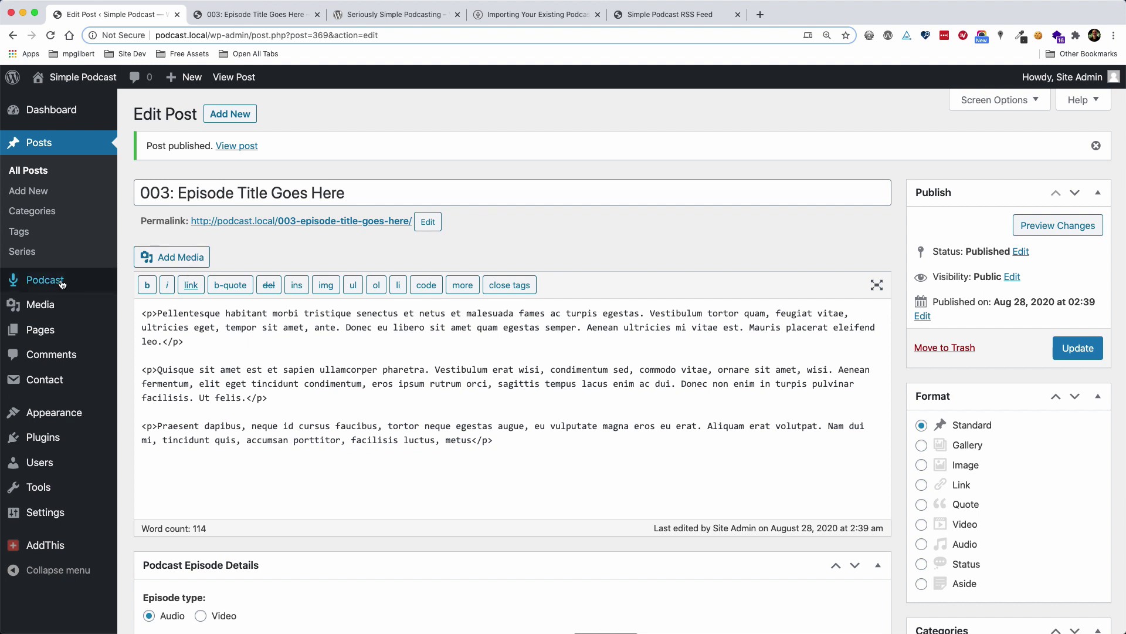
{"action": "mouse_move", "coordinate": [56, 284]}
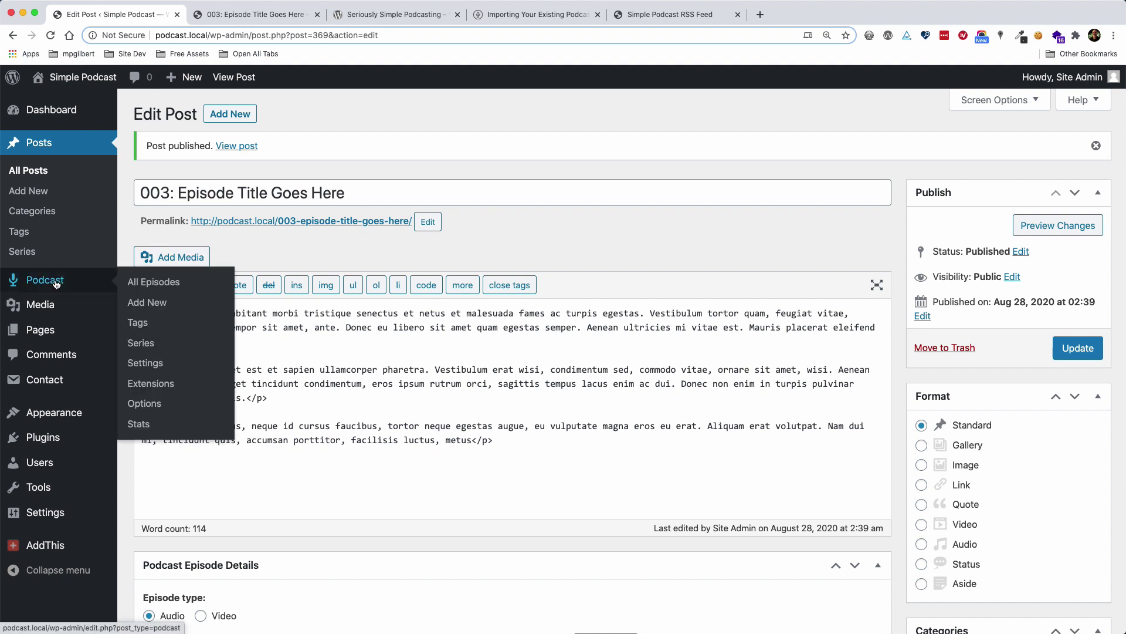
{"action": "left_click", "coordinate": [140, 367]}
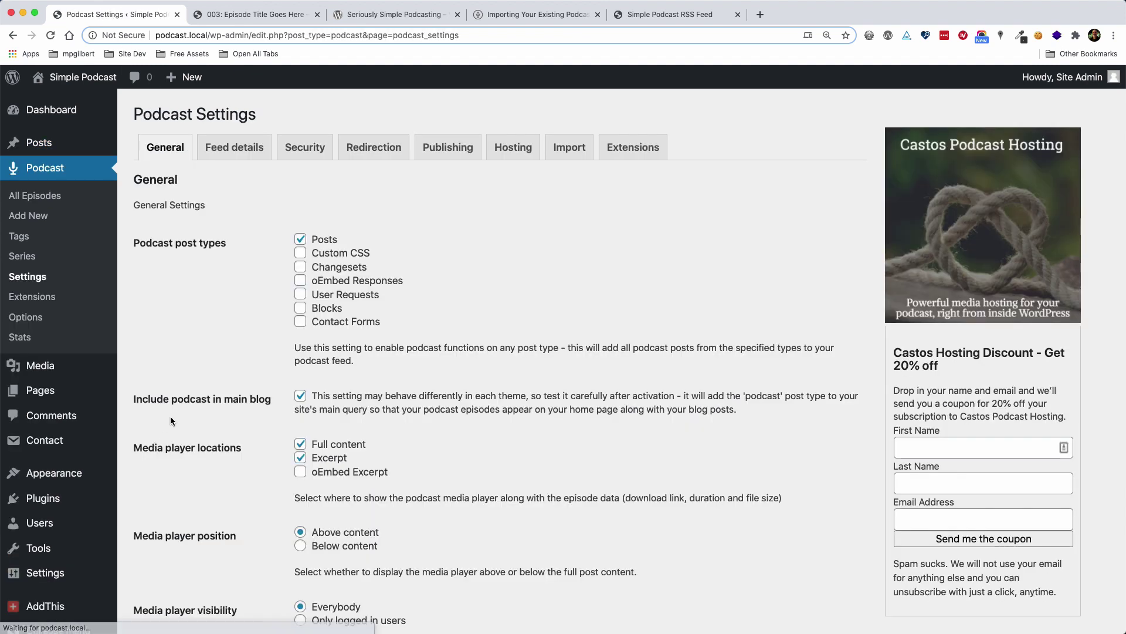
Set the media player style to Standard Compact Player in the general podcast settings and save.
{"action": "scroll", "coordinate": [170, 416], "scroll_direction": "down", "scroll_amount": 5}
{"action": "scroll", "coordinate": [171, 417], "scroll_direction": "down", "scroll_amount": 3}
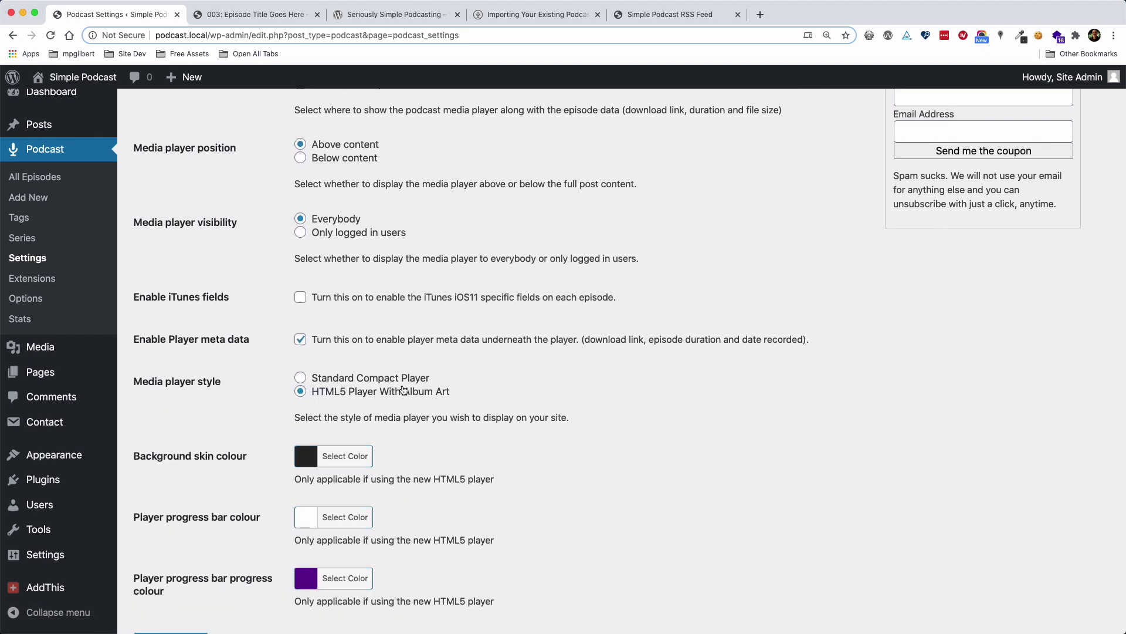
{"action": "left_click", "coordinate": [330, 380]}
{"action": "scroll", "coordinate": [227, 397], "scroll_direction": "down", "scroll_amount": 3}
{"action": "left_click", "coordinate": [176, 561]}
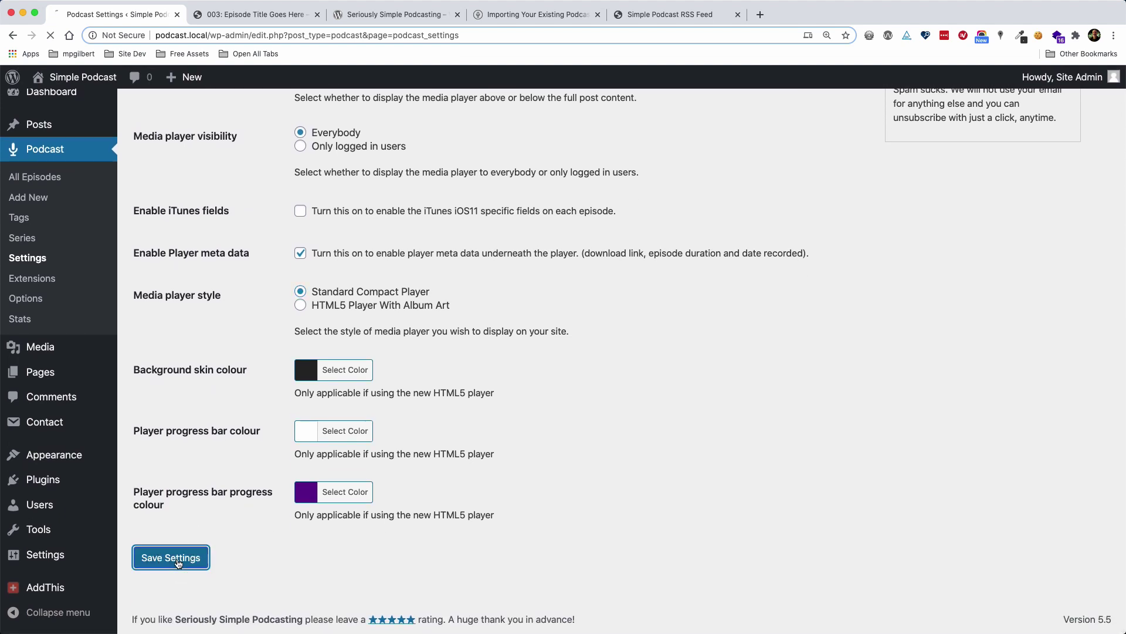
Reload the live episode 003 post to check its player area, and go to the site's home page.
{"action": "left_click", "coordinate": [251, 15]}
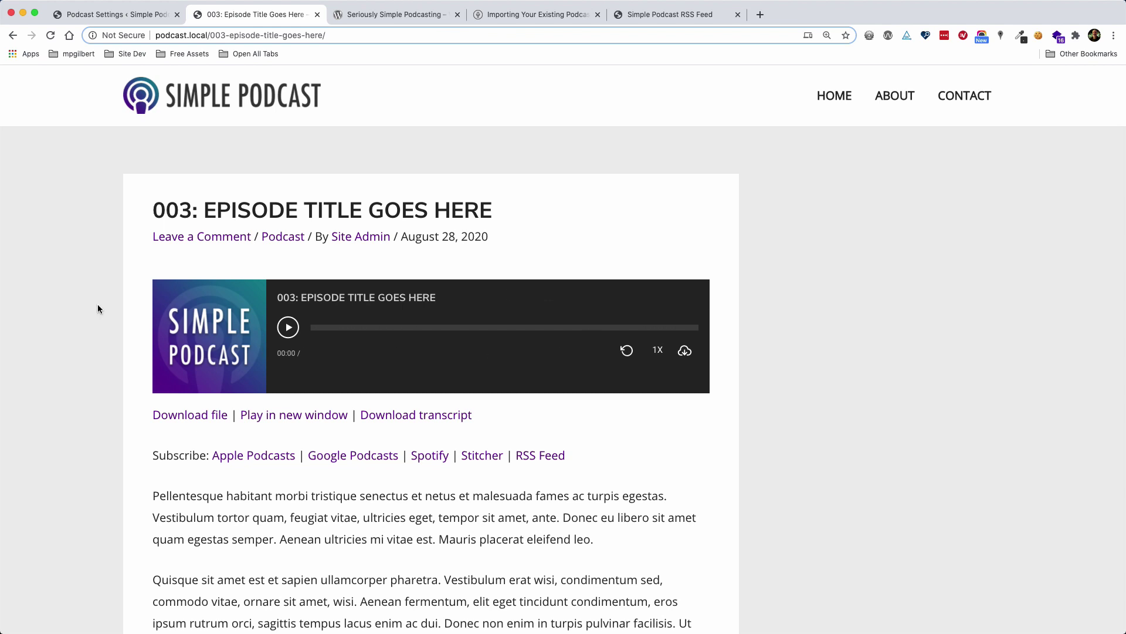
{"action": "key", "text": "super+r"}
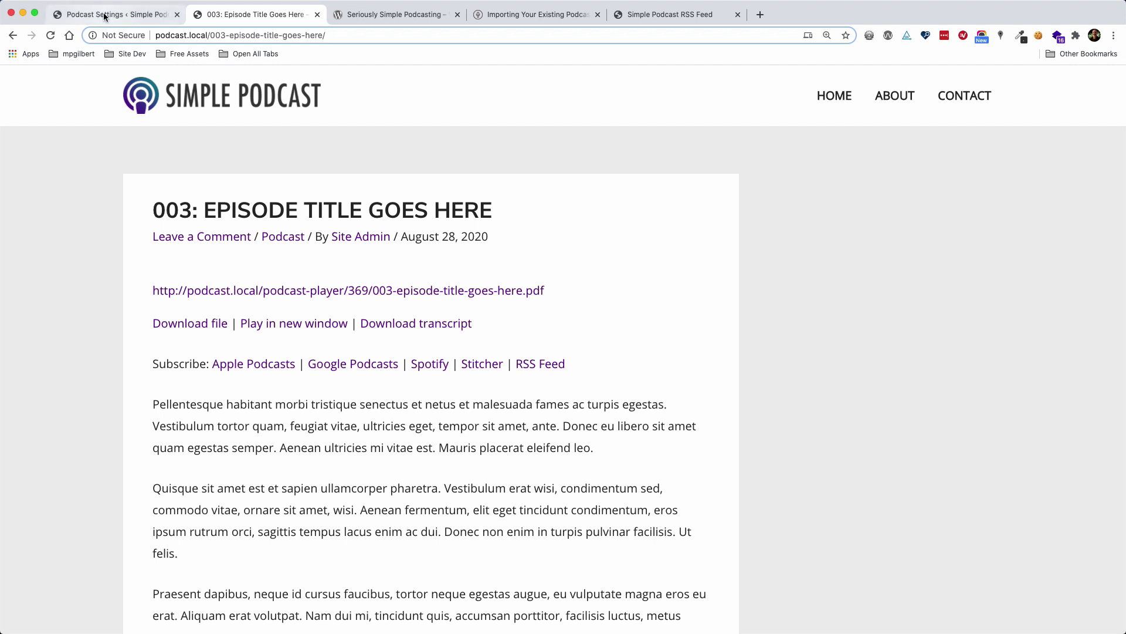
{"action": "left_click", "coordinate": [836, 97]}
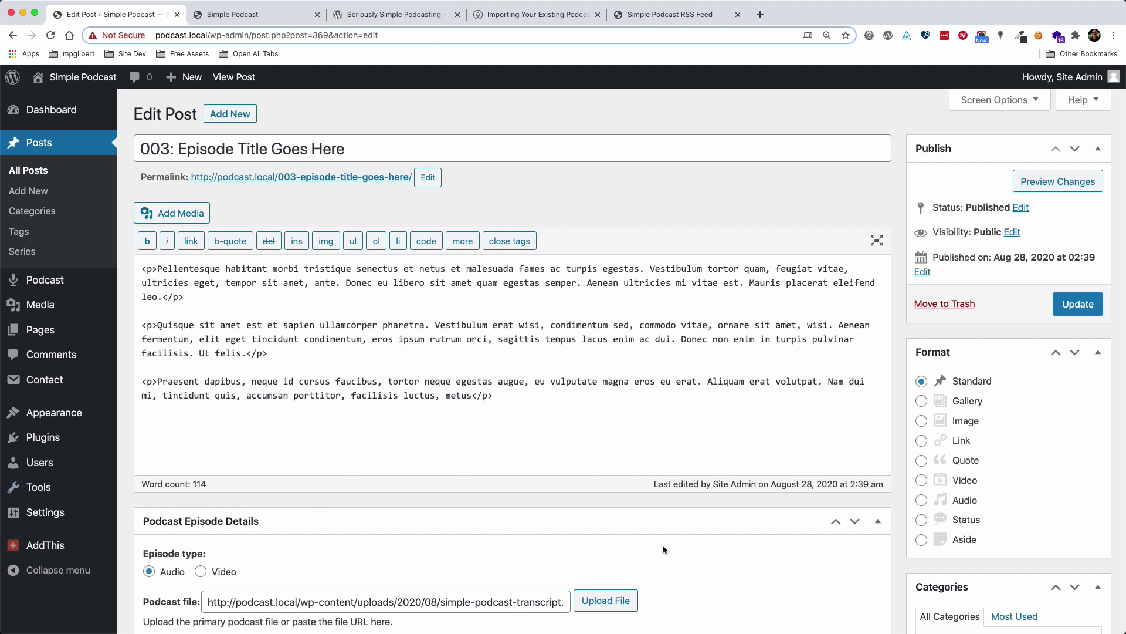
Clear the podcast file and transcript file URLs in the episode details of post 003.
{"action": "scroll", "coordinate": [675, 551], "scroll_direction": "down", "scroll_amount": 2}
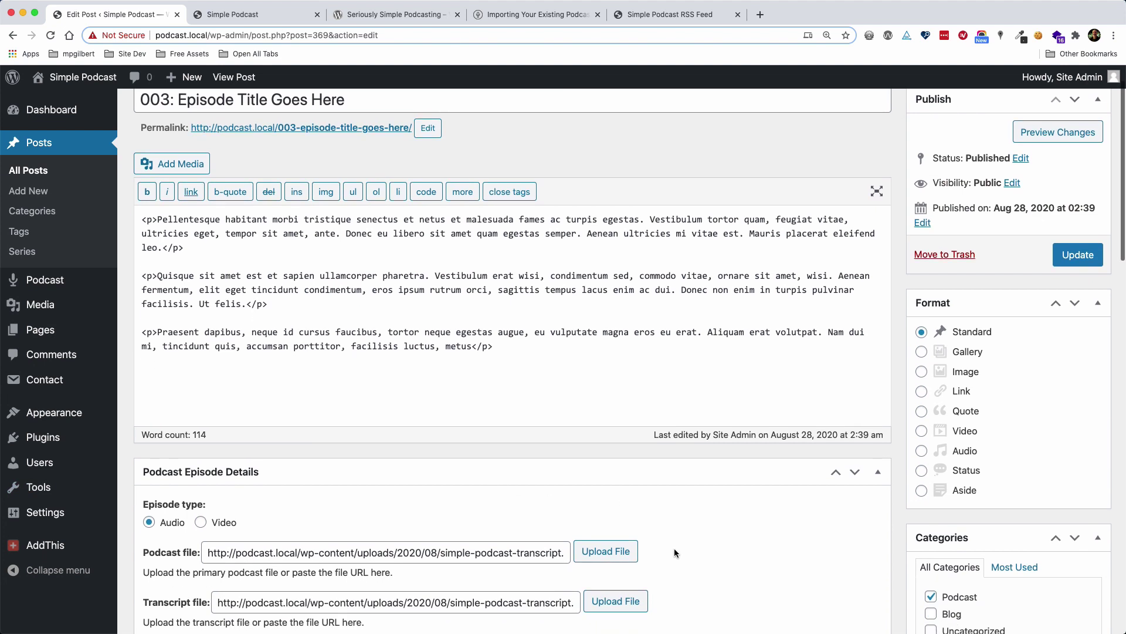
{"action": "scroll", "coordinate": [674, 548], "scroll_direction": "down", "scroll_amount": 3}
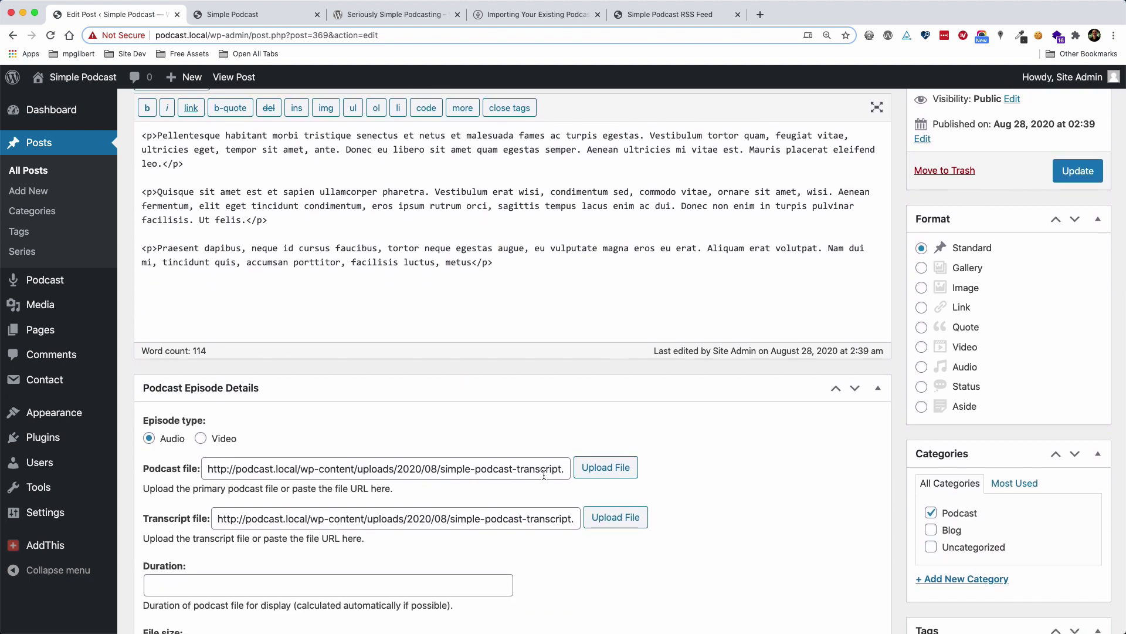
{"action": "left_click_drag", "start_coordinate": [565, 470], "coordinate": [499, 469]}
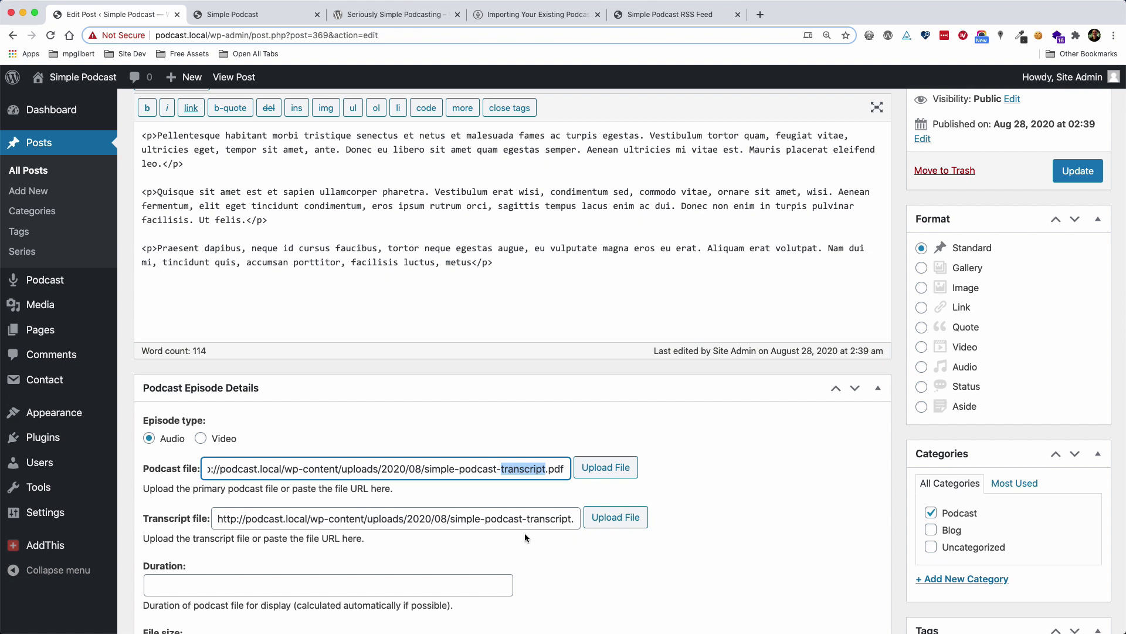
{"action": "triple_click", "coordinate": [364, 461]}
{"action": "key", "text": "BackSpace"}
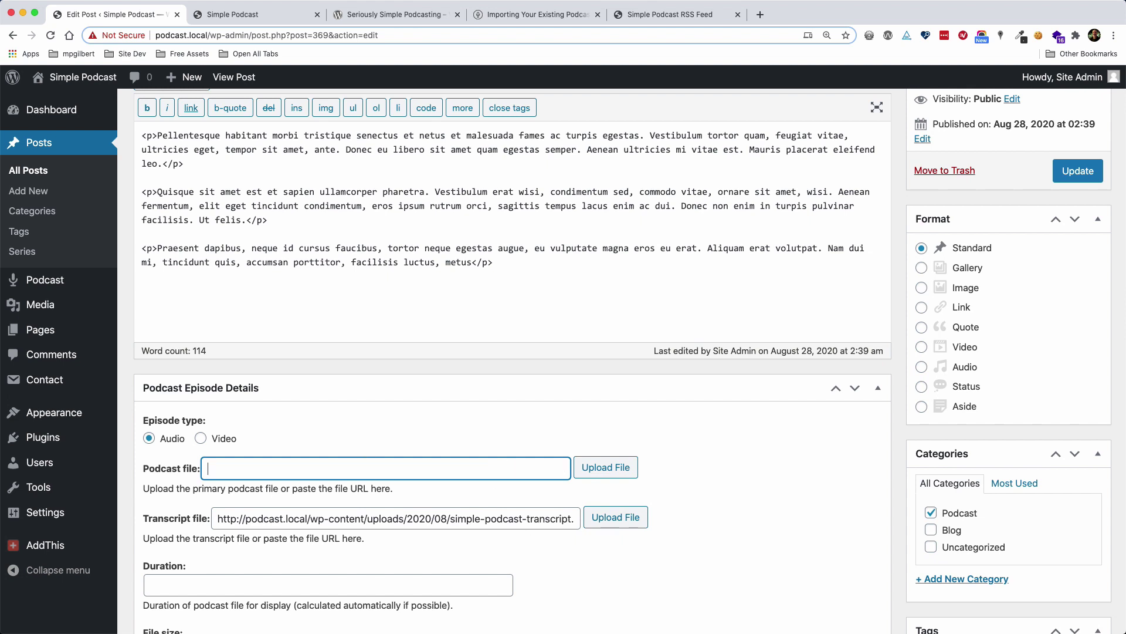
{"action": "double_click", "coordinate": [383, 519]}
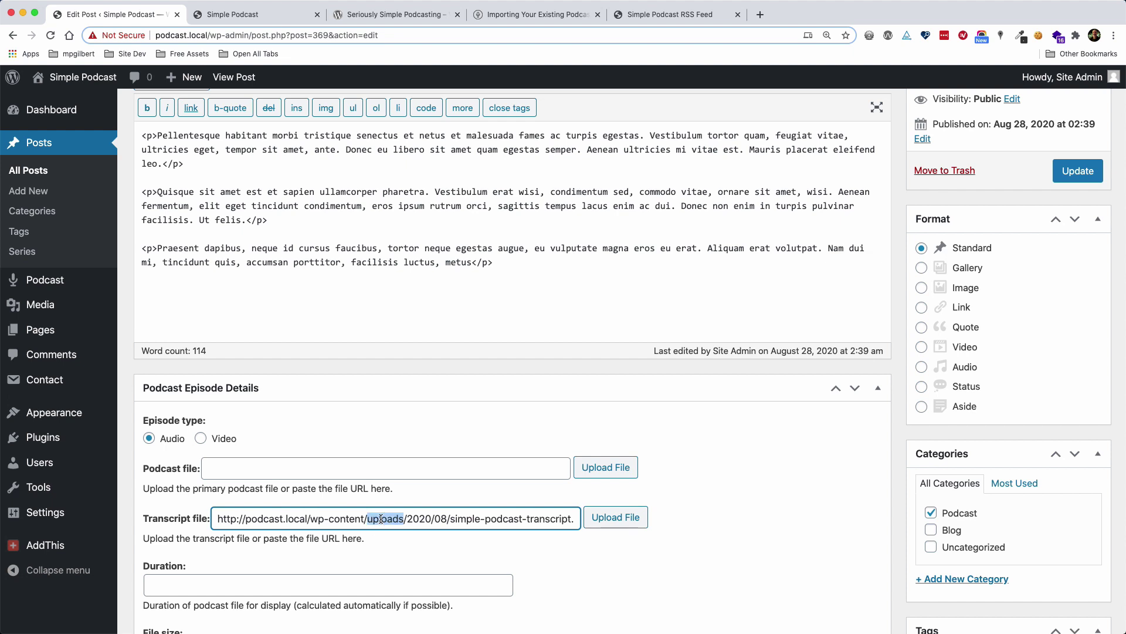
{"action": "triple_click", "coordinate": [382, 519]}
{"action": "key", "text": "BackSpace"}
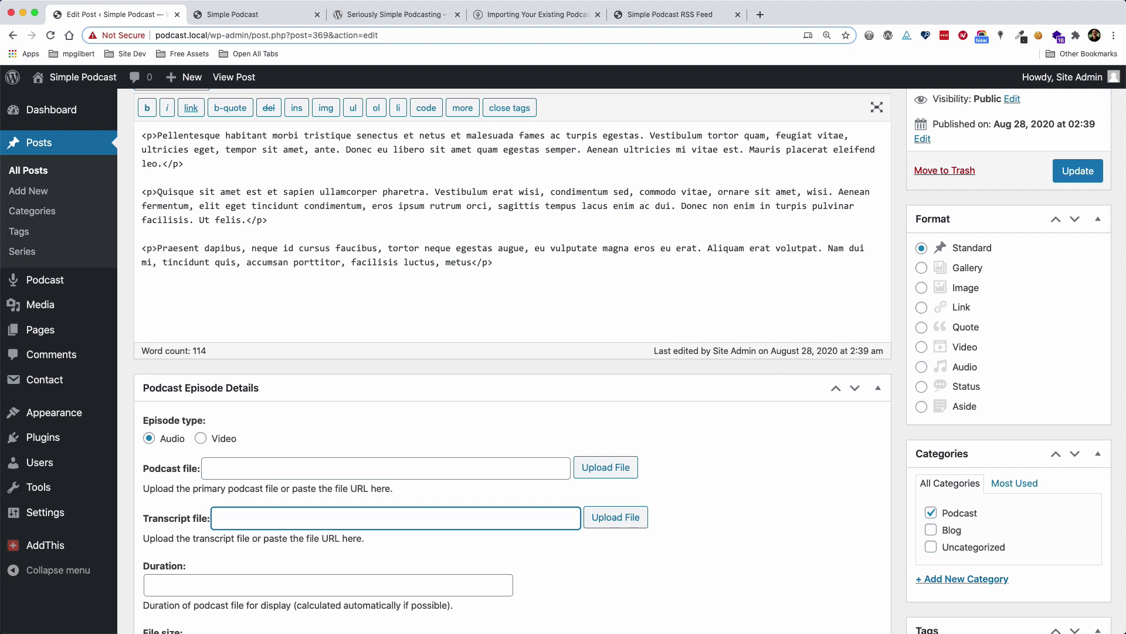
Fill the podcast file field with the URL of simple-podcast-intro.mp3 copied from the media library.
{"action": "left_click", "coordinate": [383, 469]}
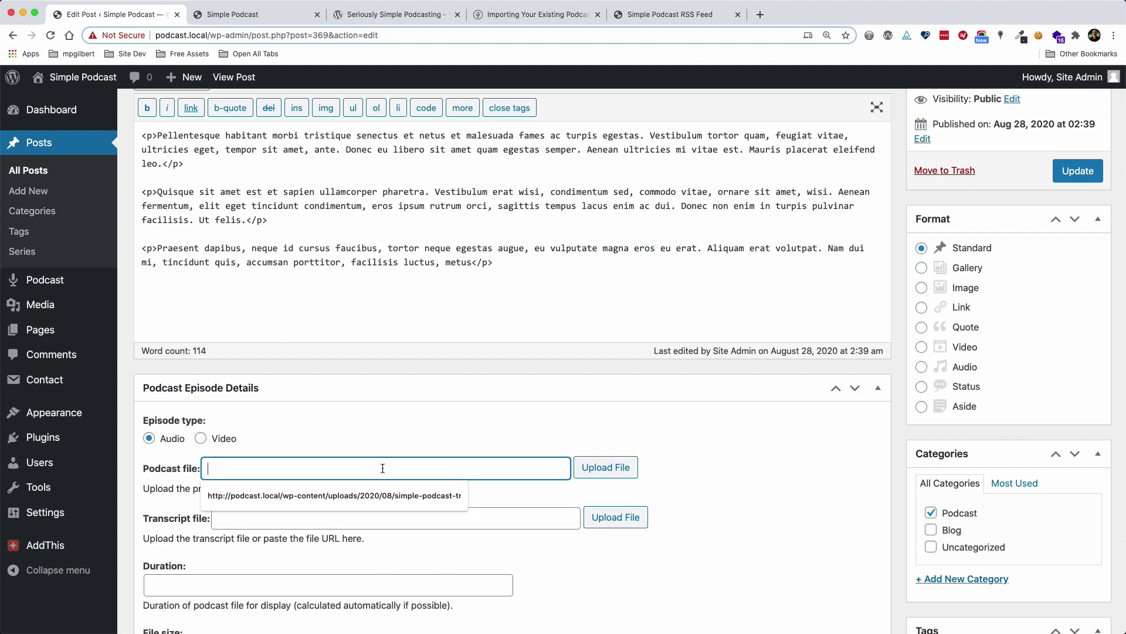
{"action": "left_click", "coordinate": [590, 468]}
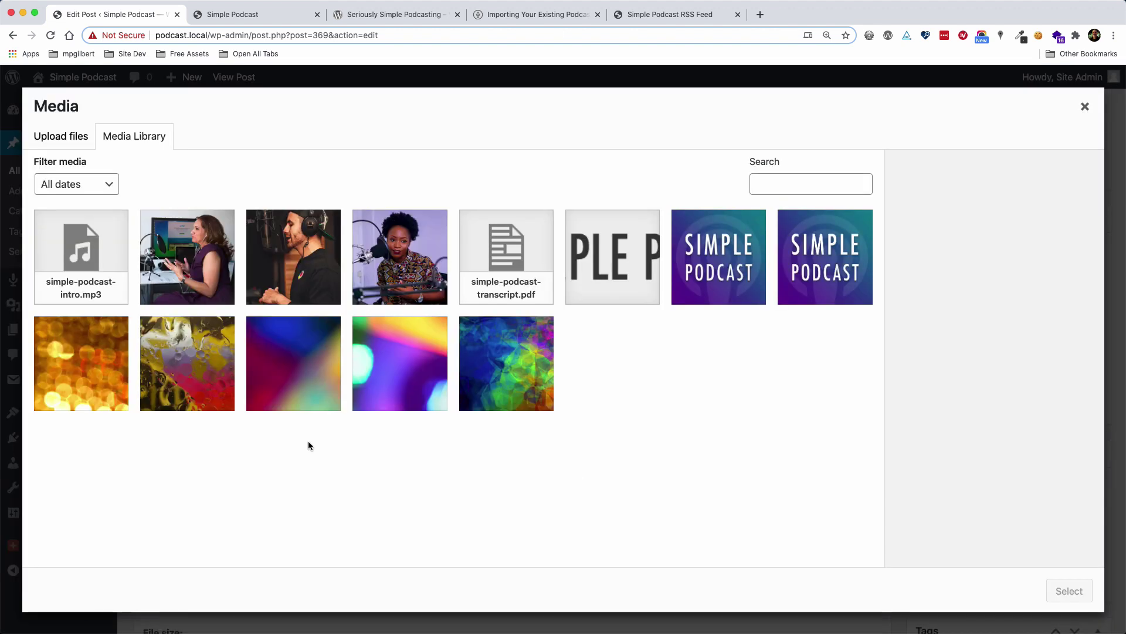
{"action": "left_click", "coordinate": [82, 264]}
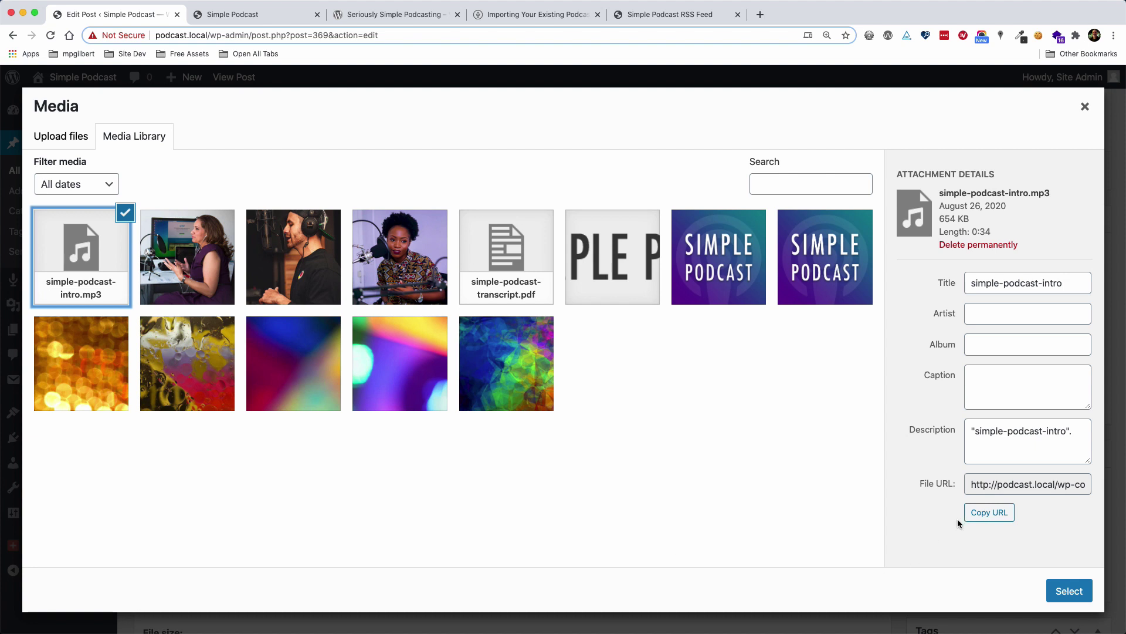
{"action": "left_click", "coordinate": [975, 514]}
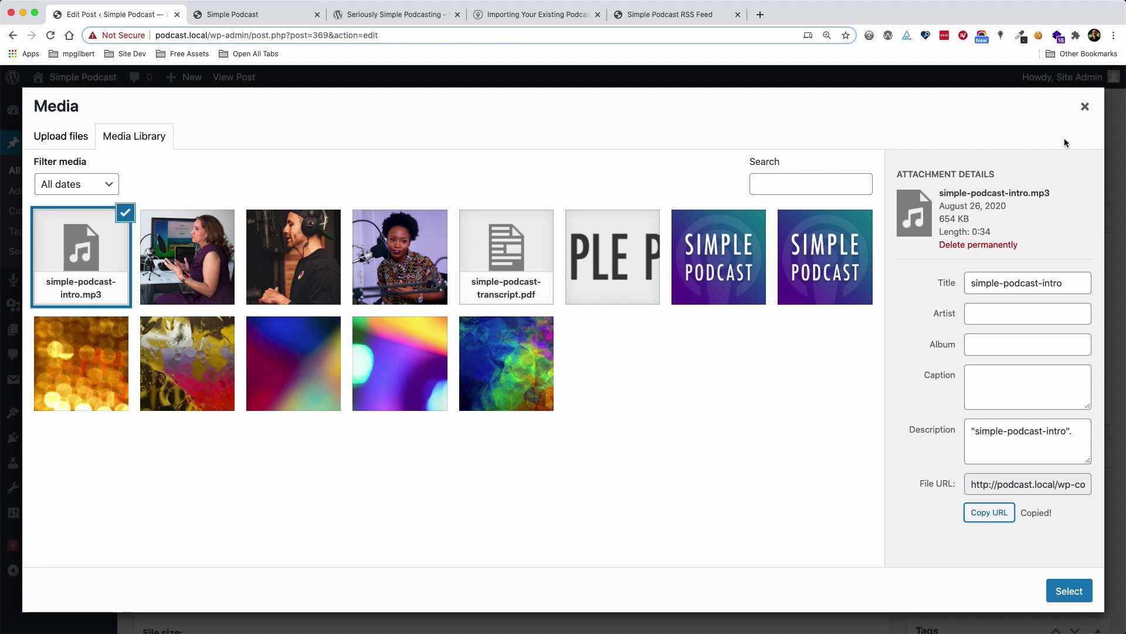
{"action": "left_click", "coordinate": [1085, 110]}
{"action": "left_click", "coordinate": [310, 466]}
{"action": "key", "text": "super+v"}
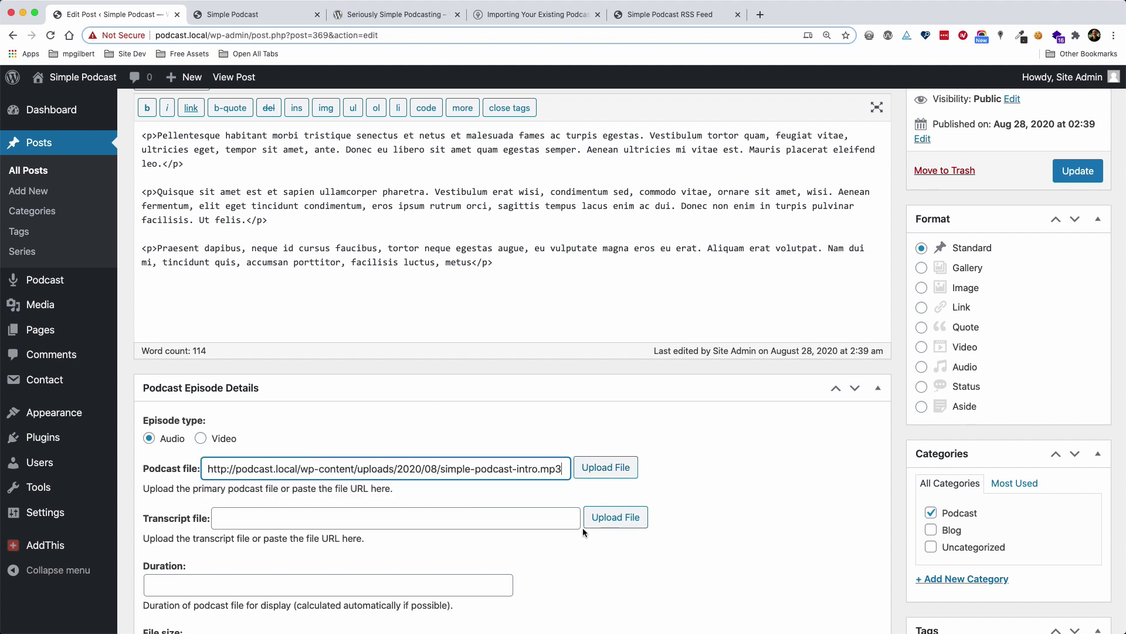
Fill the transcript file field with the URL of simple-podcast-transcript.pdf from the media library and update the post.
{"action": "left_click", "coordinate": [604, 520]}
{"action": "left_click", "coordinate": [507, 283]}
{"action": "left_click", "coordinate": [988, 447]}
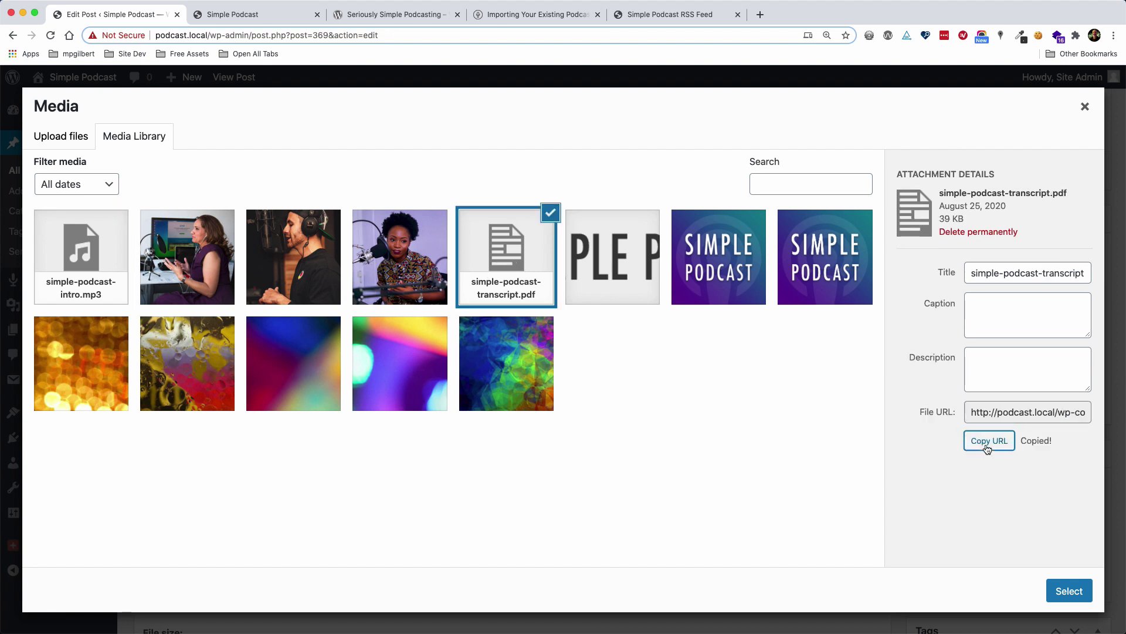
{"action": "left_click", "coordinate": [1085, 107]}
{"action": "left_click", "coordinate": [383, 521]}
{"action": "key", "text": "ctrl+v"}
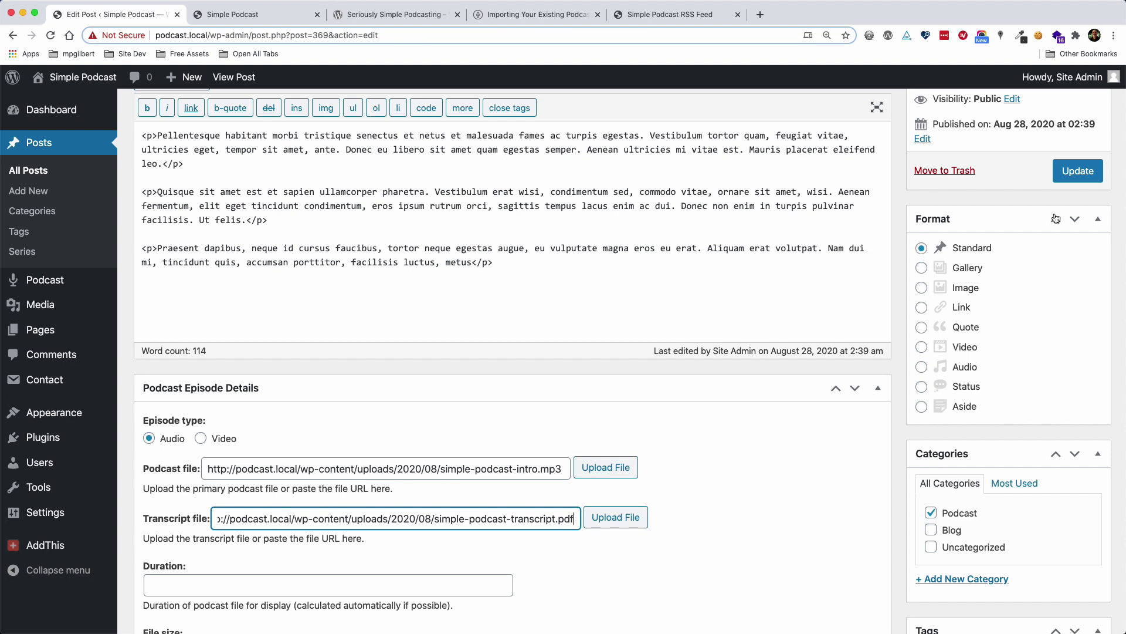
{"action": "left_click", "coordinate": [1074, 172]}
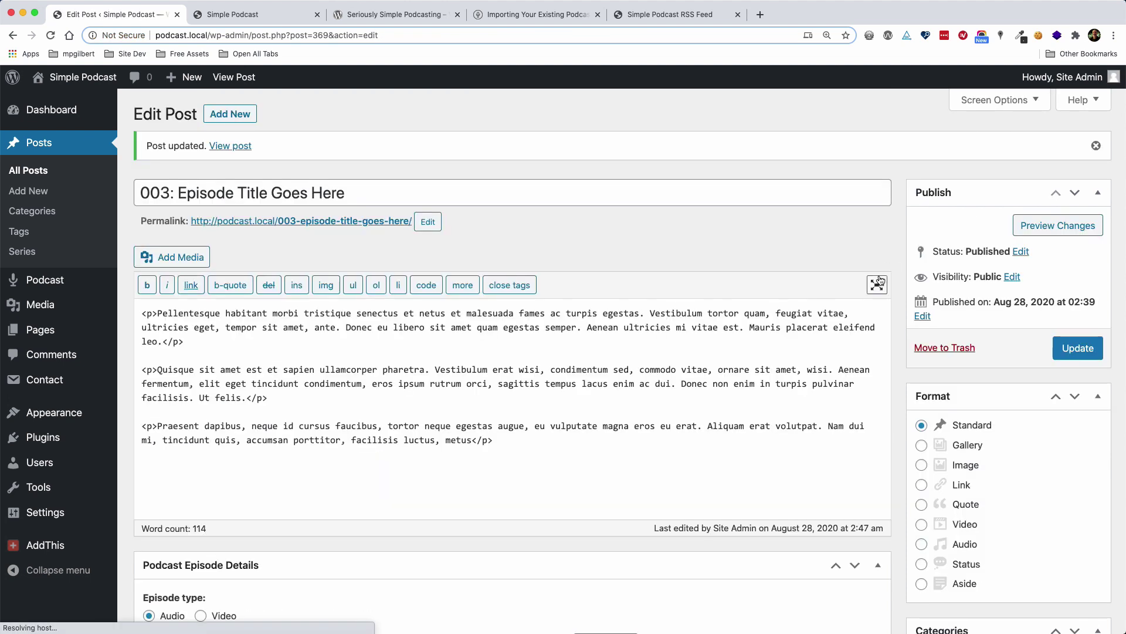
Compare episode 003's player and links on the reloaded live home page with the episode details in the post editor.
{"action": "left_click", "coordinate": [294, 18]}
{"action": "key", "text": "super+r"}
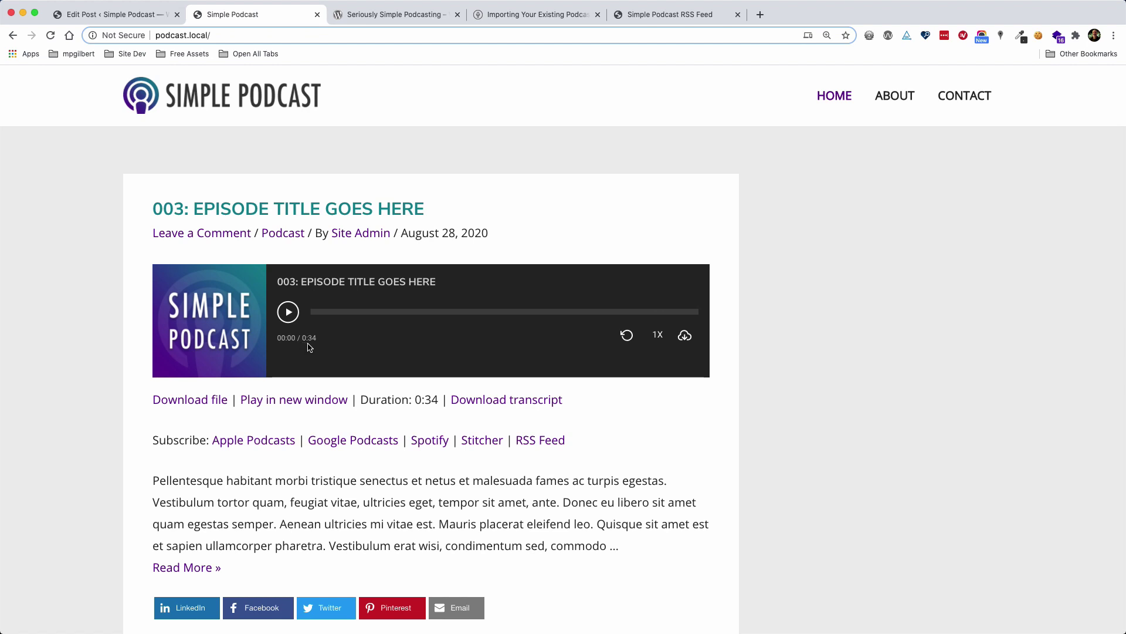
{"action": "left_click", "coordinate": [136, 18]}
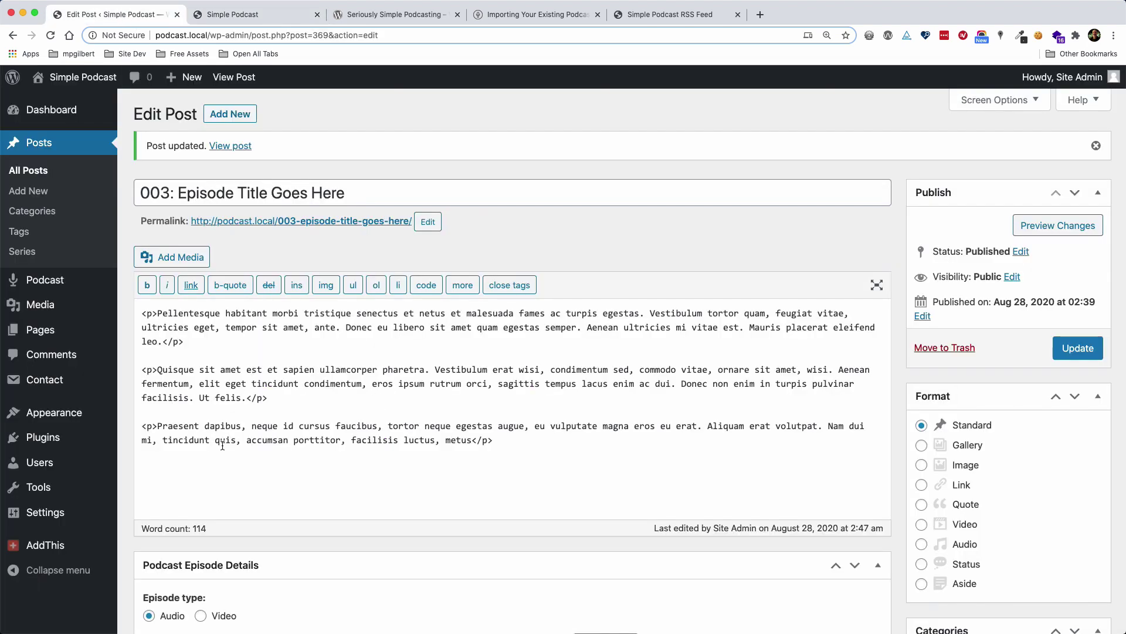
{"action": "scroll", "coordinate": [417, 504], "scroll_direction": "down", "scroll_amount": 5}
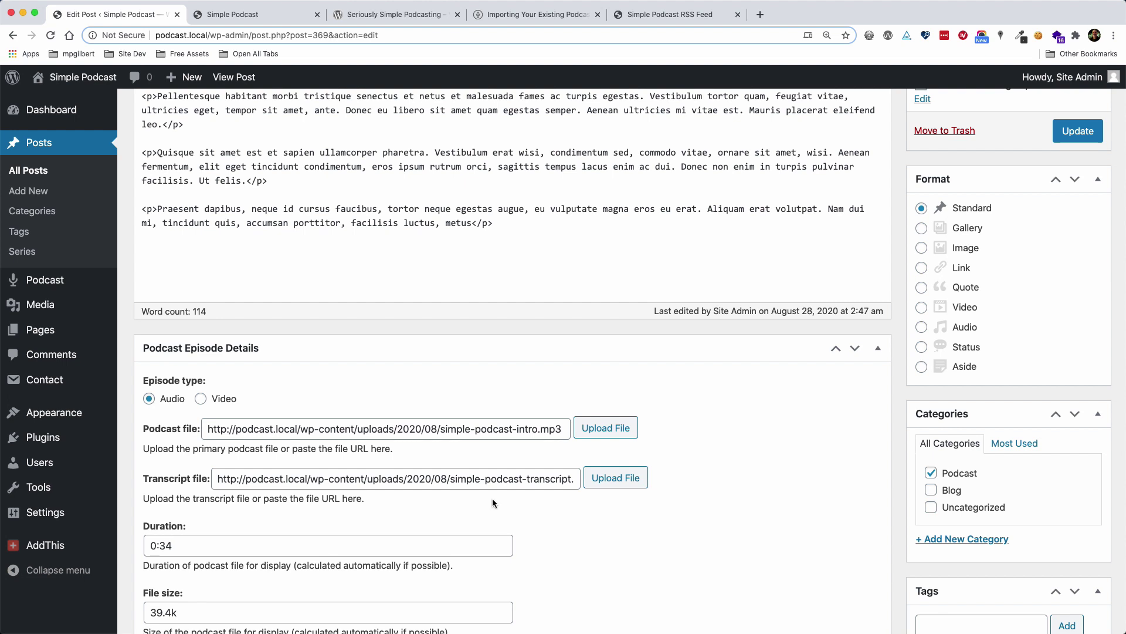
{"action": "scroll", "coordinate": [492, 498], "scroll_direction": "up", "scroll_amount": 4}
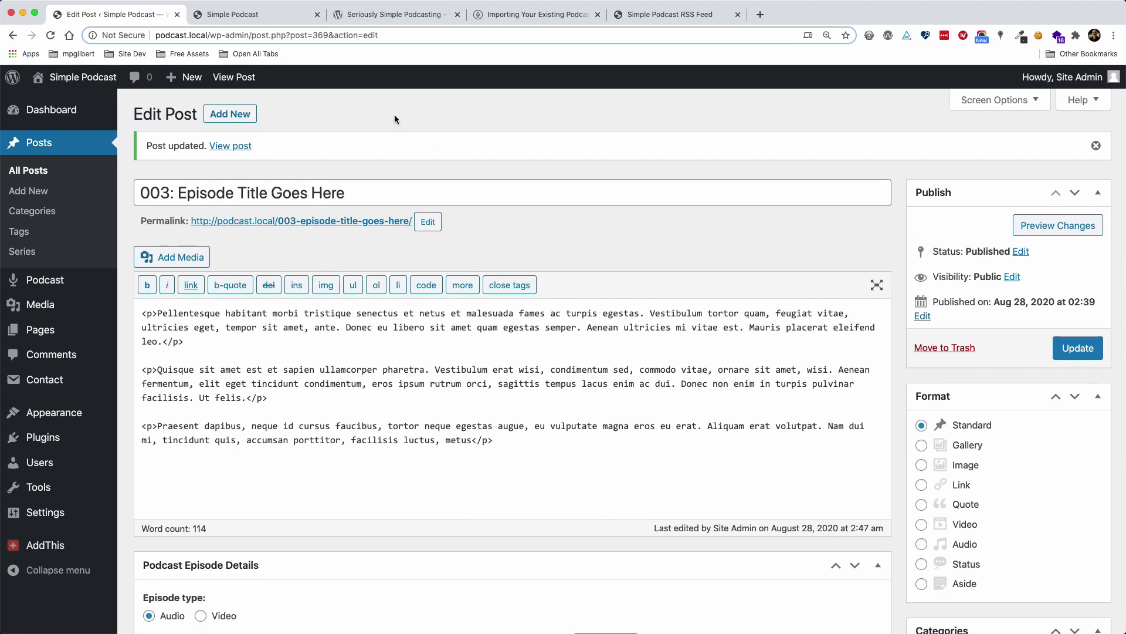
{"action": "left_click", "coordinate": [259, 20]}
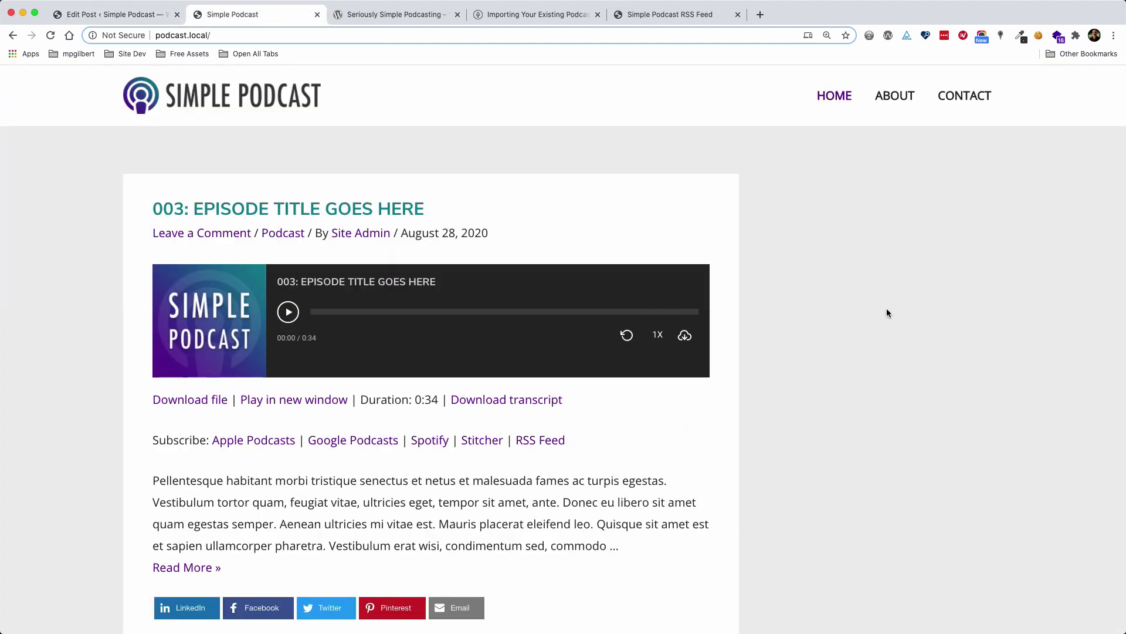
Open the site's widget management in the admin and add an Image widget to the Main Sidebar.
{"action": "left_click", "coordinate": [88, 14]}
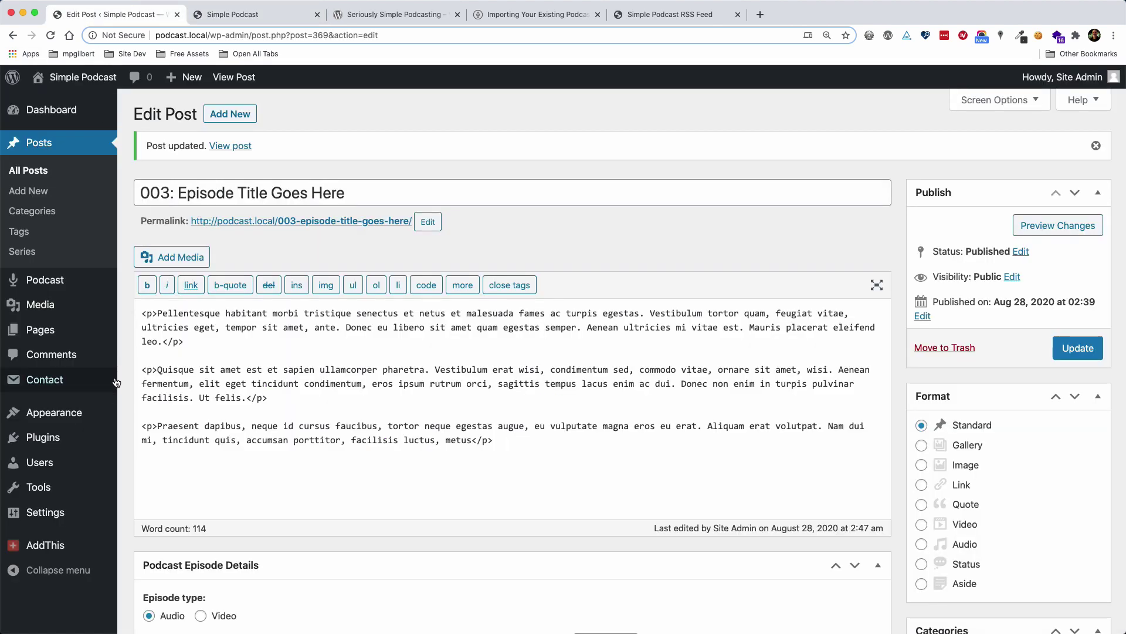
{"action": "mouse_move", "coordinate": [77, 420]}
{"action": "left_click", "coordinate": [155, 453]}
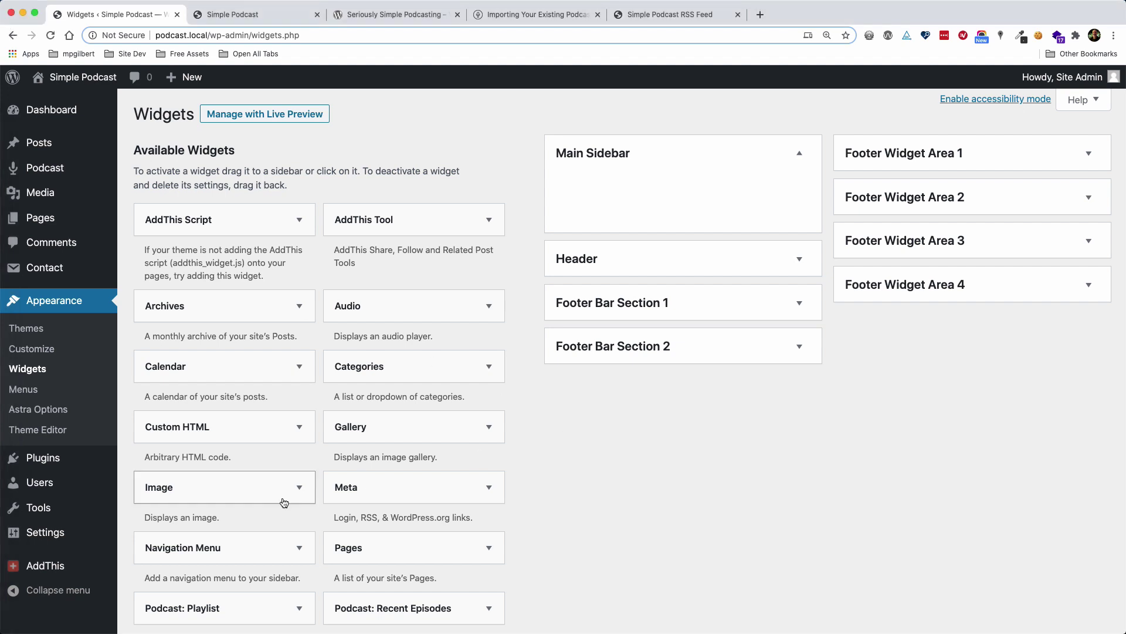
{"action": "left_click_drag", "start_coordinate": [163, 494], "coordinate": [608, 182]}
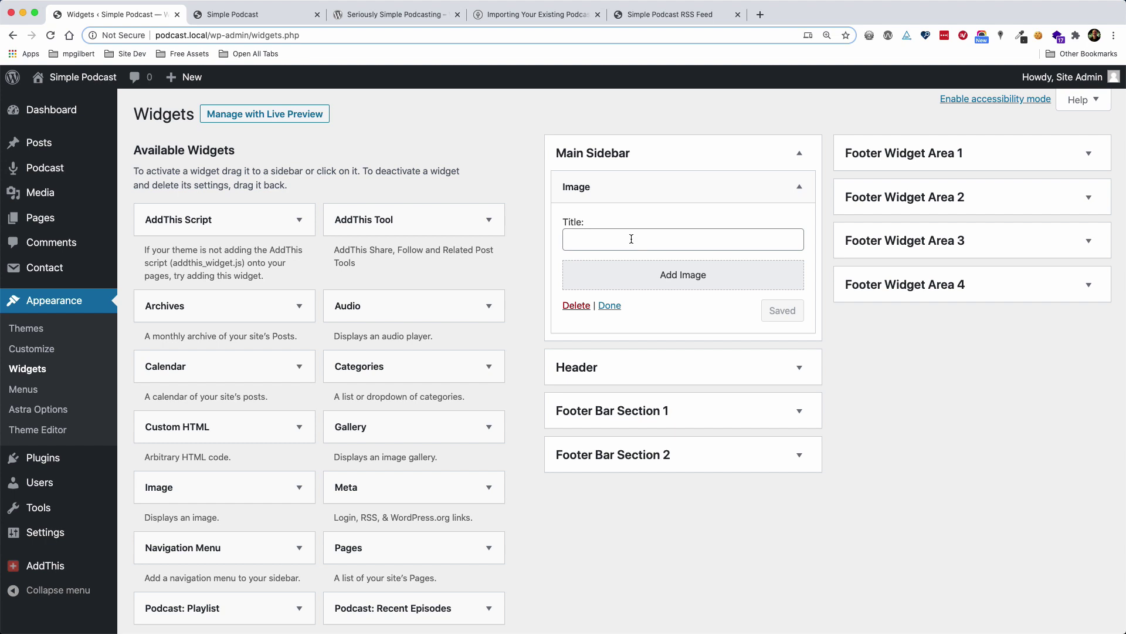
Insert logo-simple-podcast-sm.jpg from the media library into the sidebar Image widget.
{"action": "left_click", "coordinate": [681, 281]}
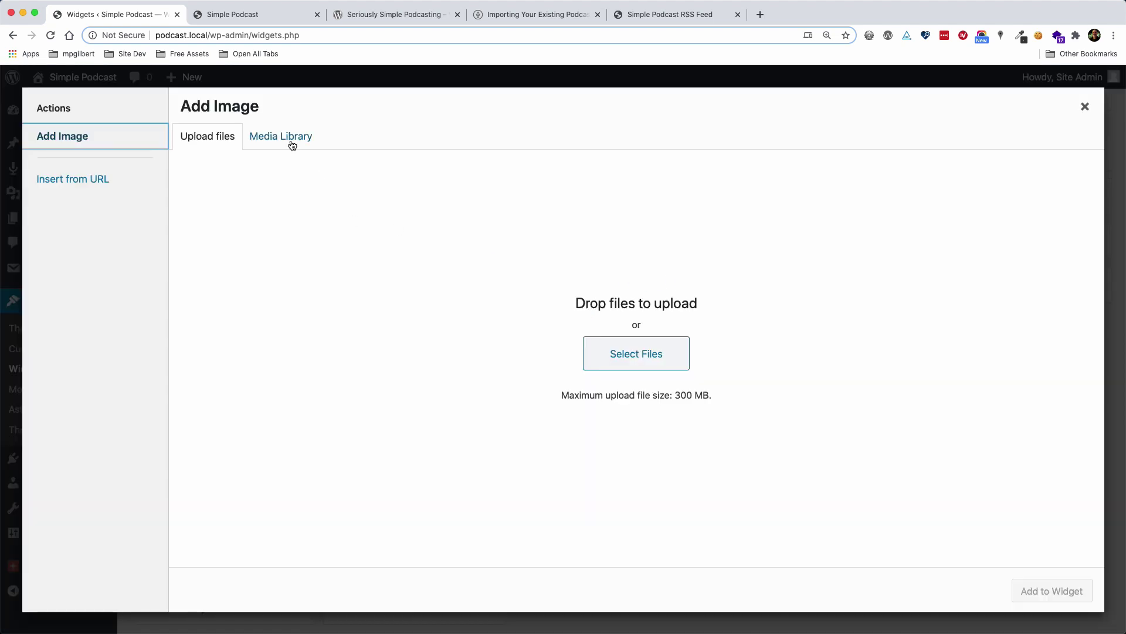
{"action": "left_click", "coordinate": [305, 143]}
{"action": "left_click", "coordinate": [690, 253]}
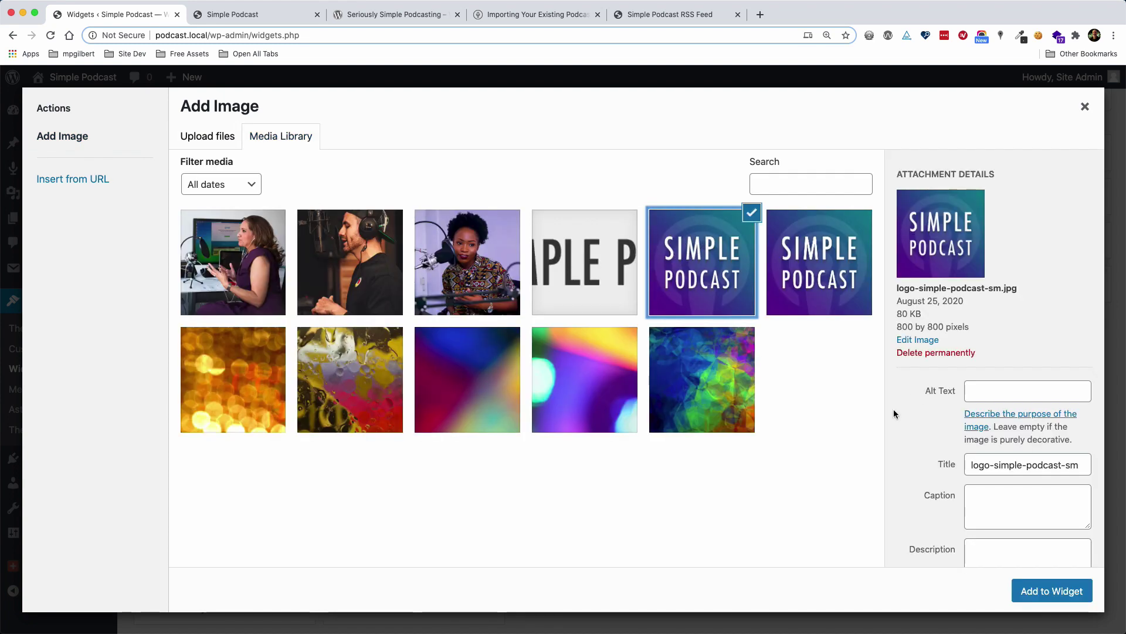
{"action": "left_click", "coordinate": [1024, 590]}
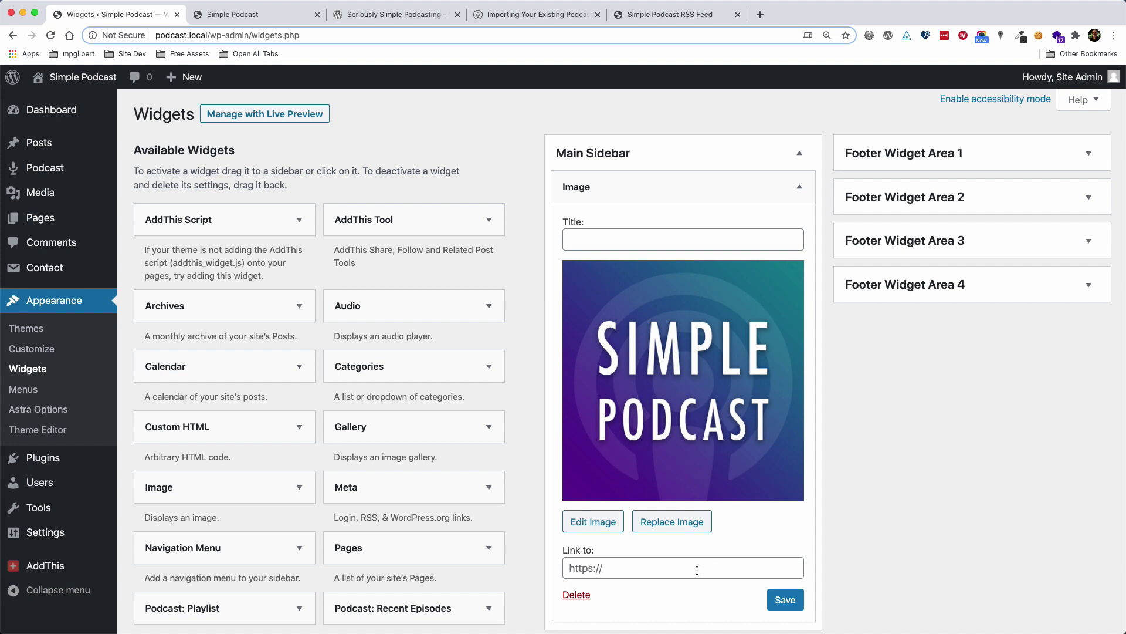
{"action": "left_click", "coordinate": [609, 570]}
{"action": "key", "text": "super+v"}
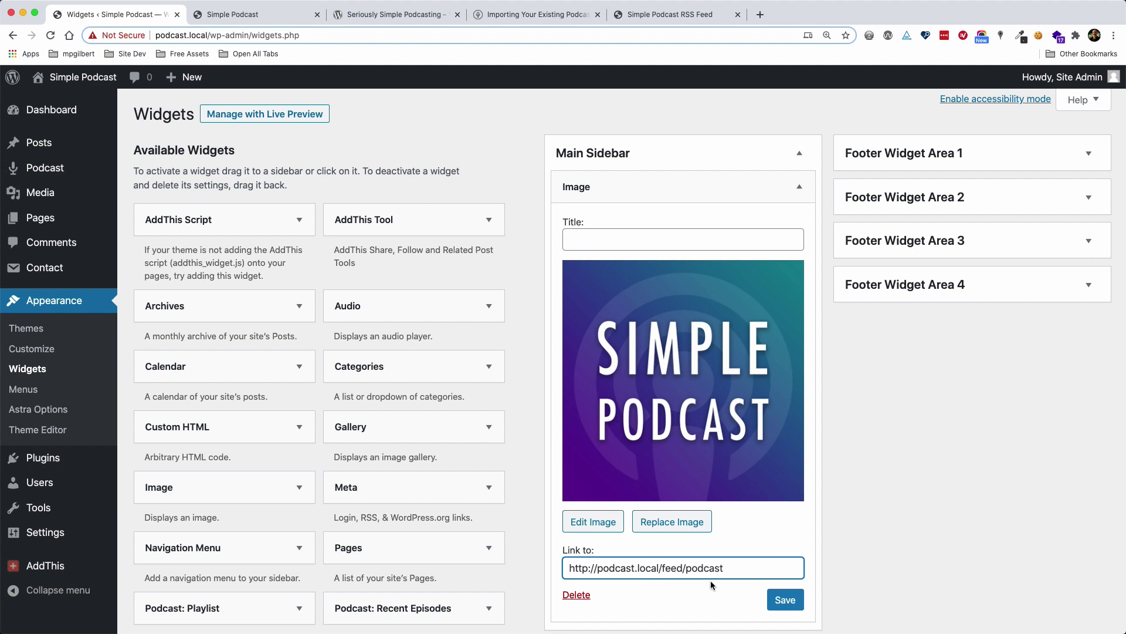
{"action": "left_click", "coordinate": [786, 600]}
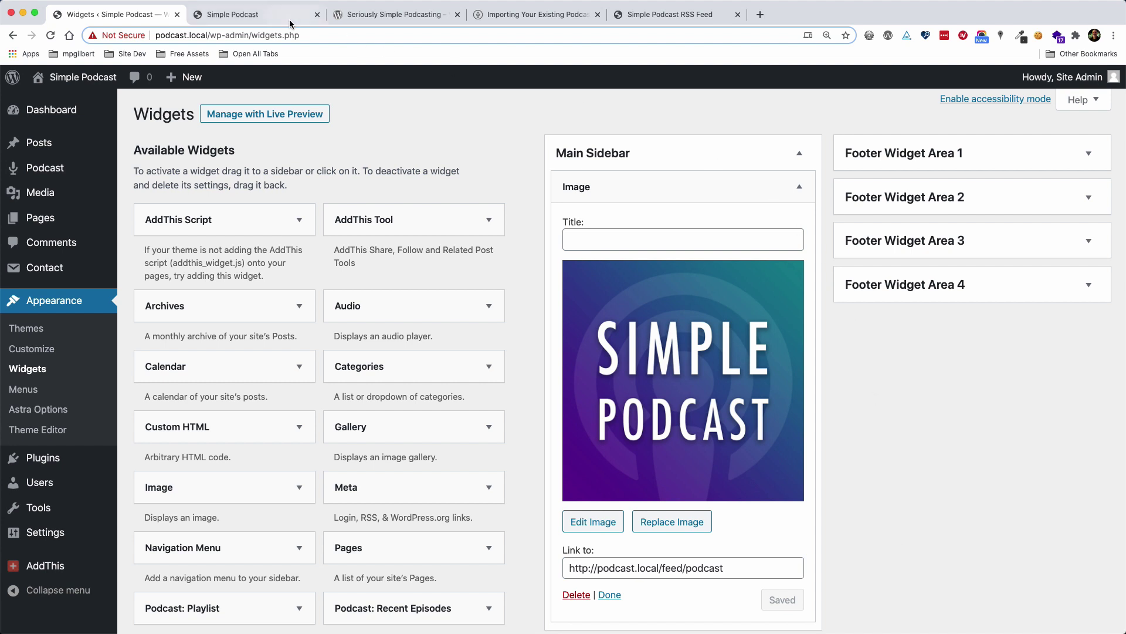
Reload the live home page to check the sidebar logo and its link, and collapse the Image widget back in the admin.
{"action": "left_click", "coordinate": [247, 14]}
{"action": "key", "text": "super+r"}
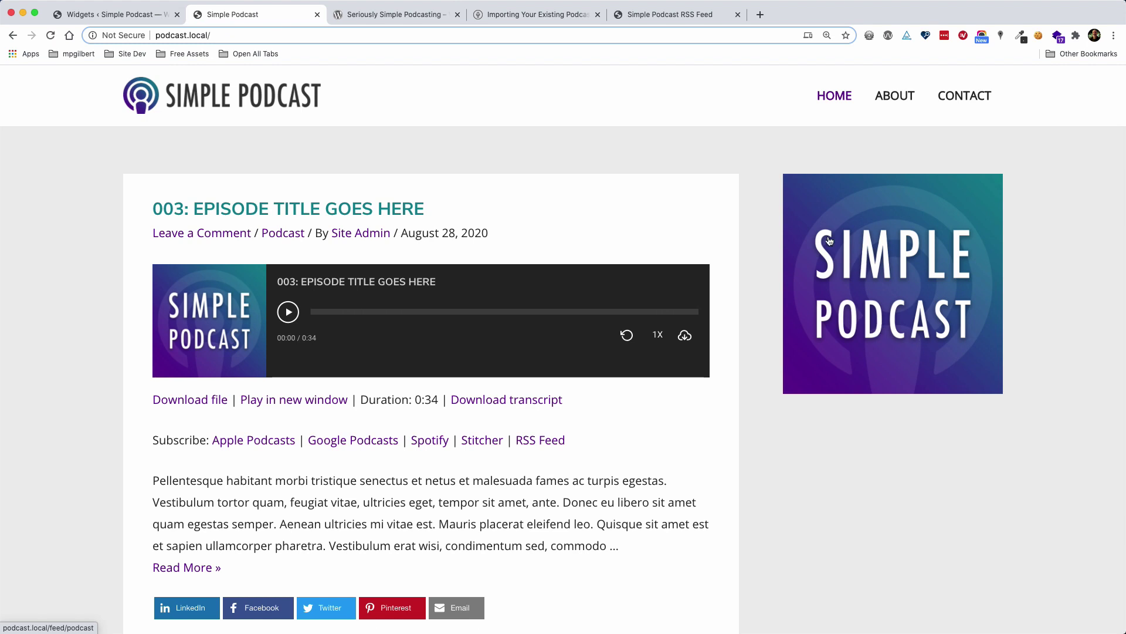
{"action": "left_click", "coordinate": [114, 14]}
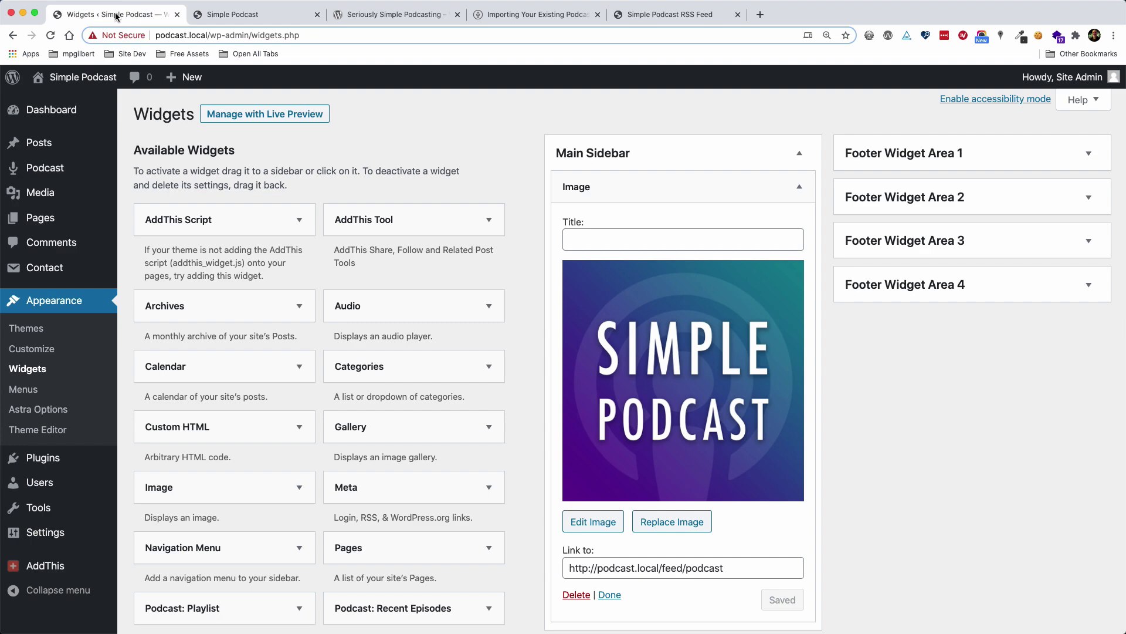
{"action": "left_click", "coordinate": [799, 186]}
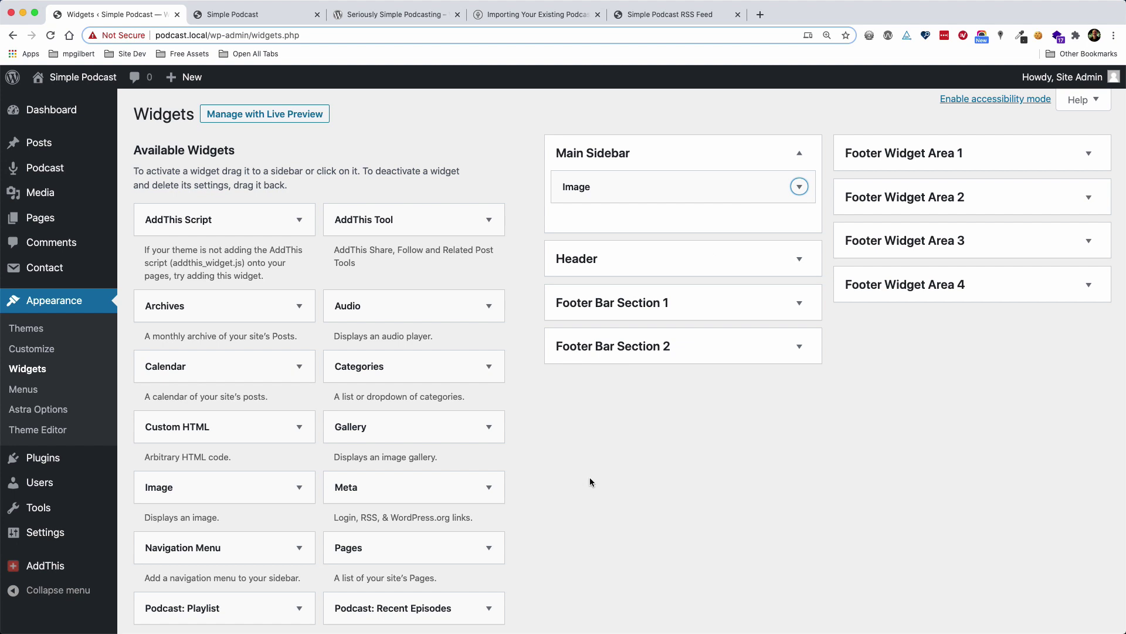
Add a Custom HTML widget below the Image widget in the Main Sidebar and title it Subscribe.
{"action": "left_click_drag", "start_coordinate": [146, 427], "coordinate": [600, 245]}
{"action": "left_click", "coordinate": [552, 278]}
{"action": "type", "text": "Subscribe"}
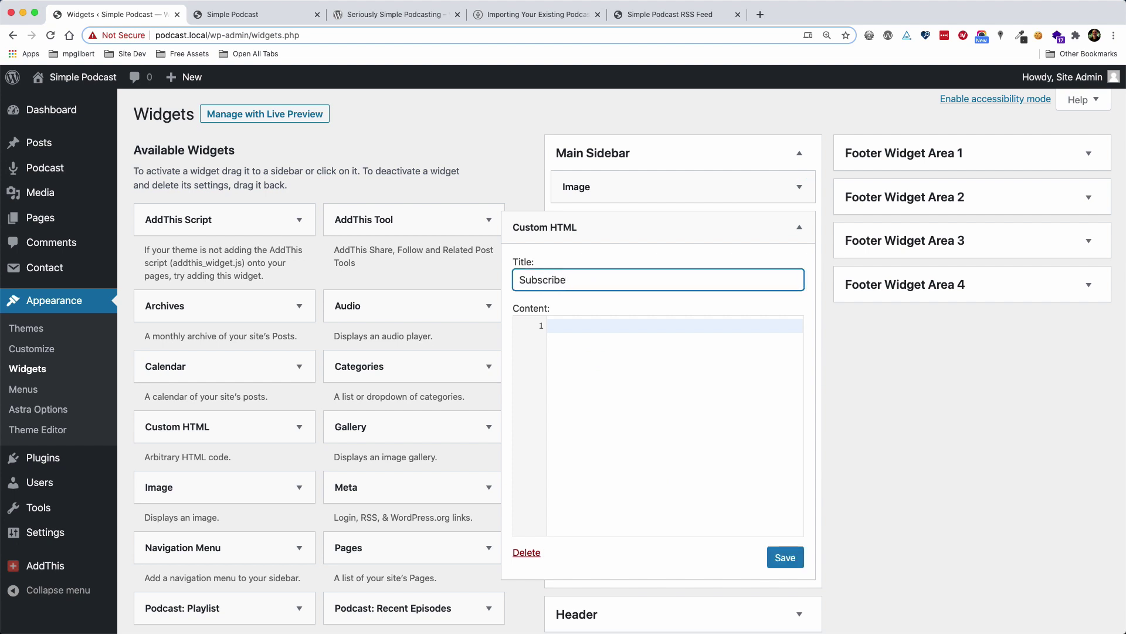
{"action": "key", "text": "super+Tab"}
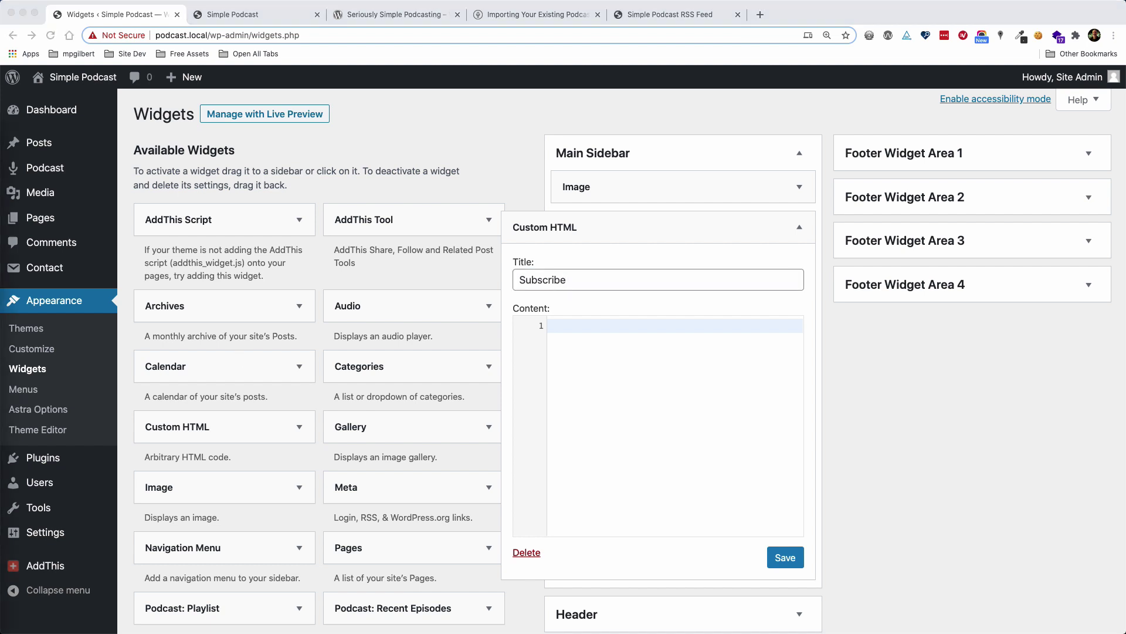
{"action": "key", "text": "super+Tab"}
{"action": "left_click", "coordinate": [572, 326]}
{"action": "type", "text": "<a href=\"#\">Apple Podcasts</a> | <a href=\"#\">Google Podcasts</a> | <a href=\"#\">Spotify</a> | <a href=\"#\">Stitcher</a> | <a href=\"http://podcast.local/feed/podcast/\">RSS Feed</a>"}
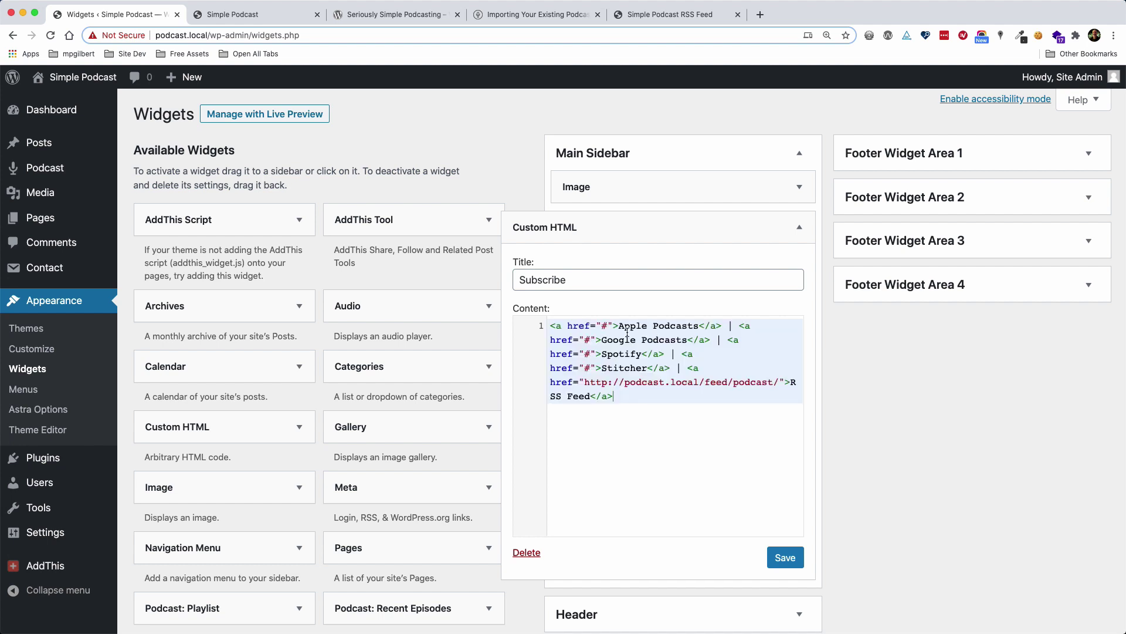
{"action": "left_click", "coordinate": [605, 326]}
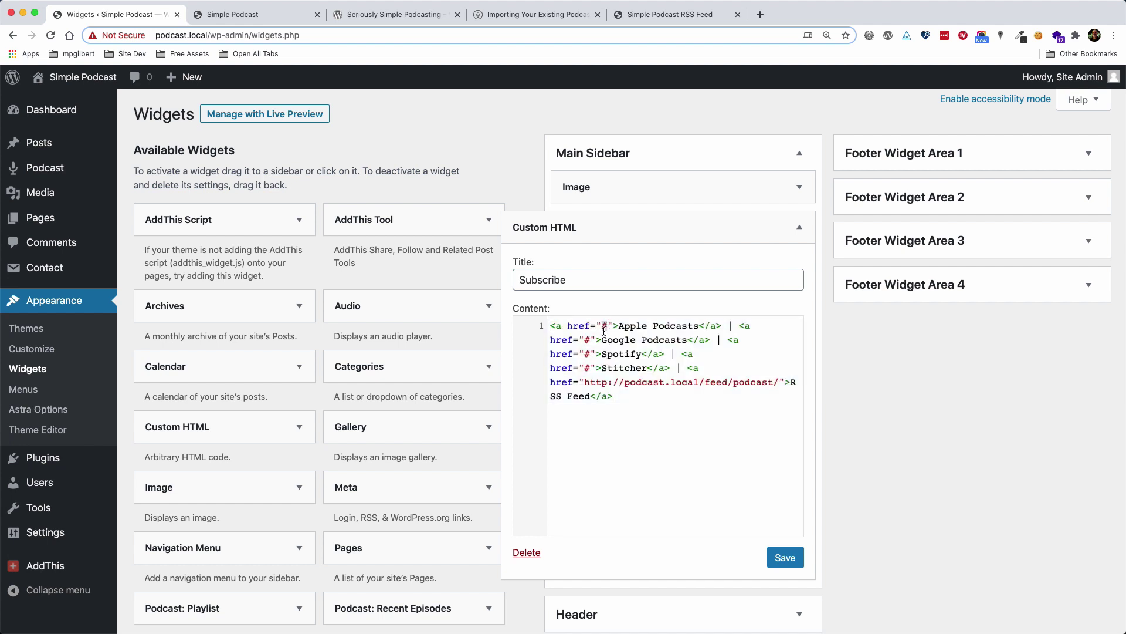
{"action": "left_click_drag", "start_coordinate": [620, 327], "coordinate": [691, 325]}
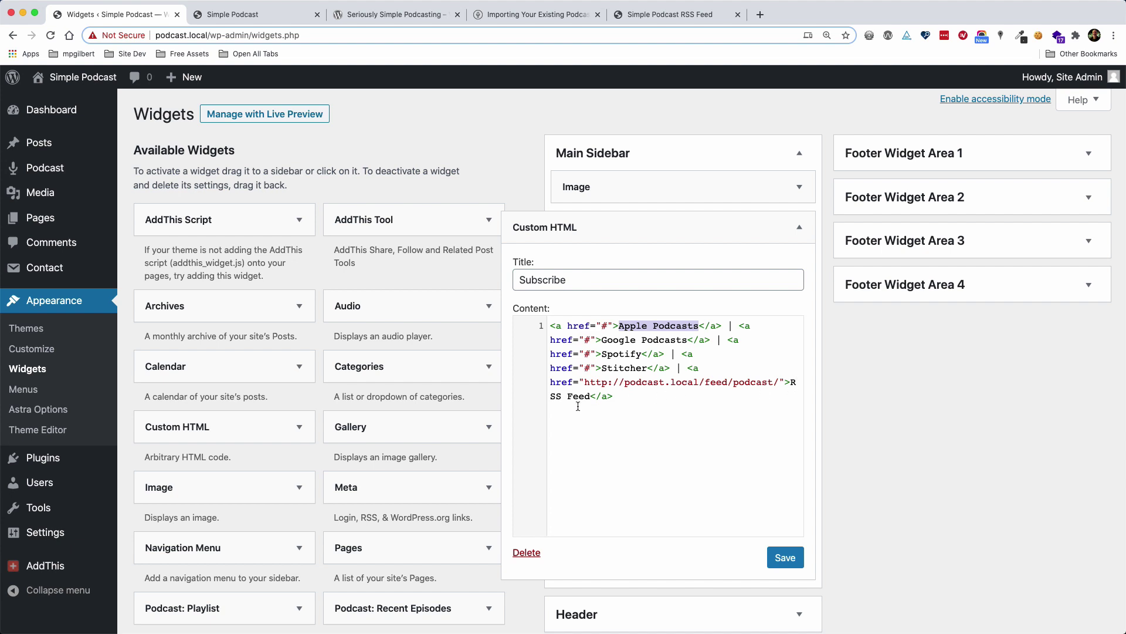
{"action": "left_click_drag", "start_coordinate": [585, 382], "coordinate": [778, 382]}
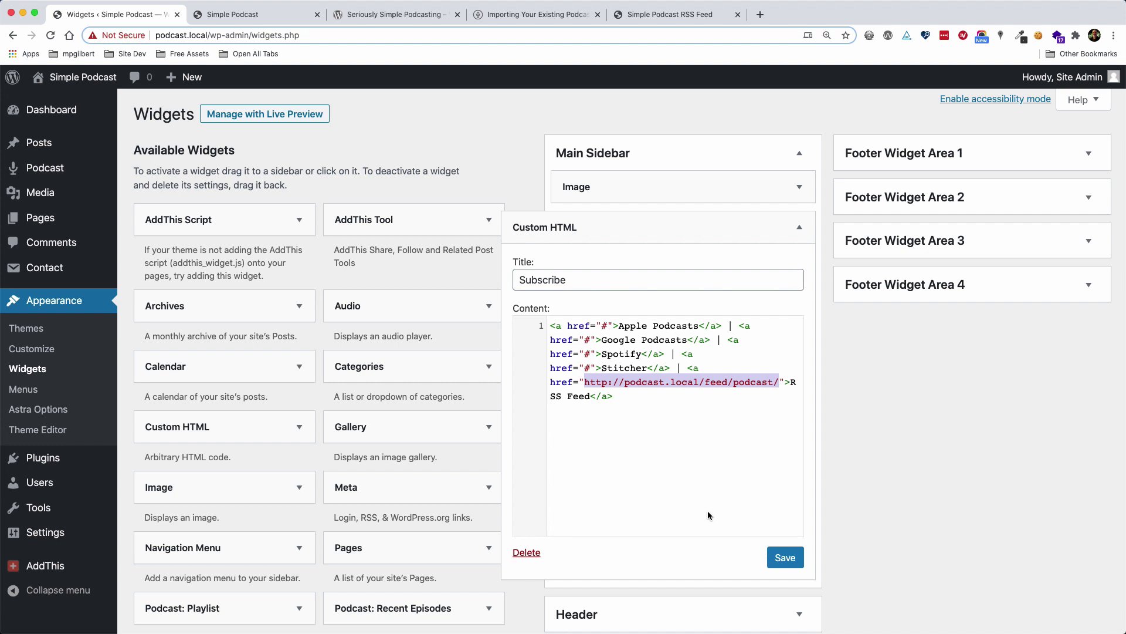
{"action": "left_click", "coordinate": [788, 560]}
Reload the live home page to check the sidebar's Subscribe links, and collapse the Custom HTML widget back in the admin.
{"action": "left_click", "coordinate": [251, 15]}
{"action": "key", "text": "super+r"}
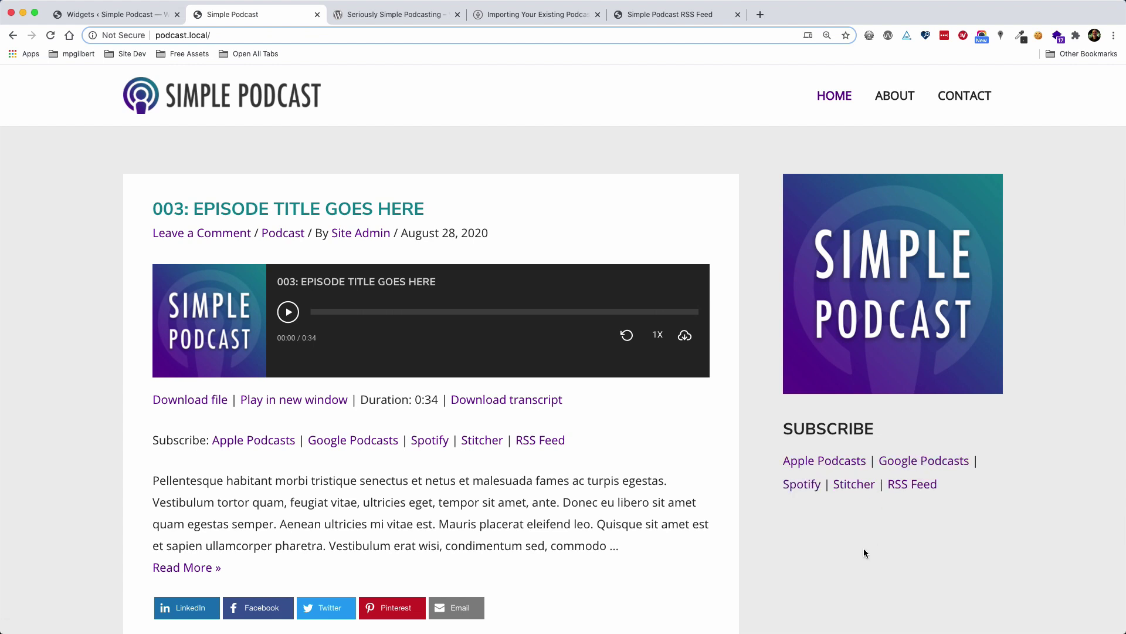
{"action": "left_click", "coordinate": [117, 16]}
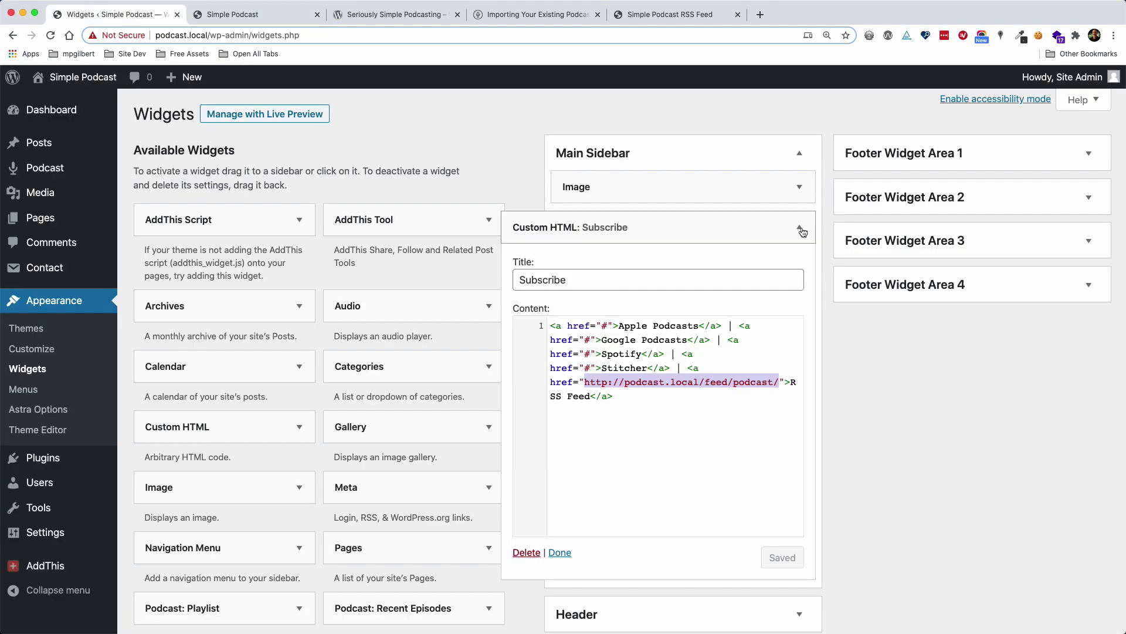
{"action": "left_click", "coordinate": [801, 230]}
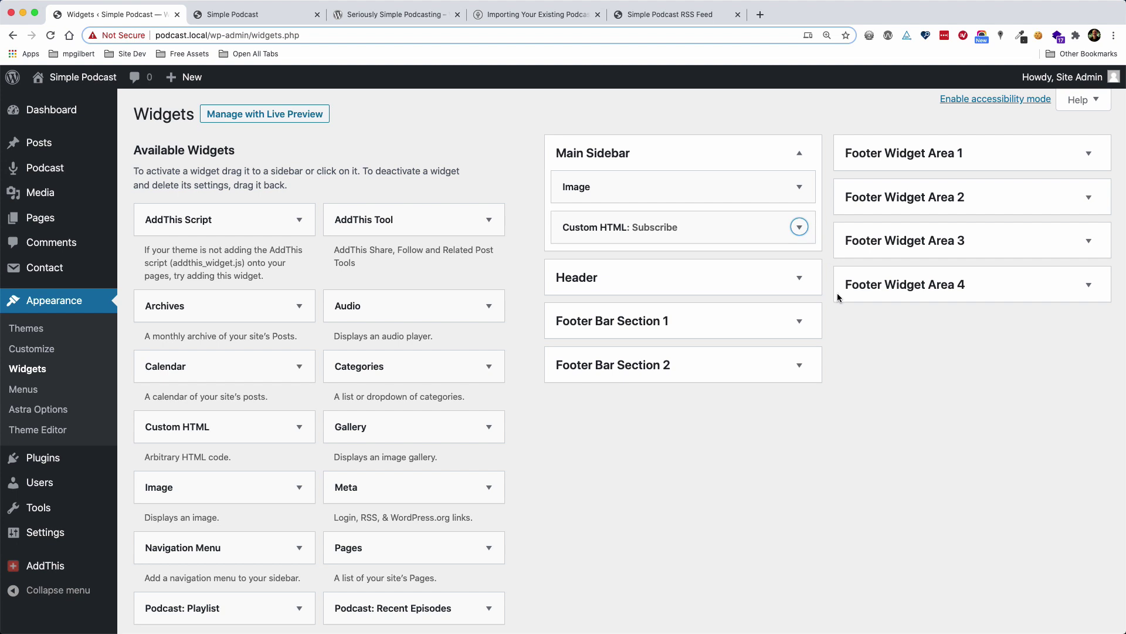
Add a Recent Posts widget below Subscribe in the Main Sidebar, titled Featured and showing 10 posts, and save it.
{"action": "scroll", "coordinate": [567, 583], "scroll_direction": "down", "scroll_amount": 3}
{"action": "left_click_drag", "start_coordinate": [399, 598], "coordinate": [627, 179]}
{"action": "left_click", "coordinate": [618, 226]}
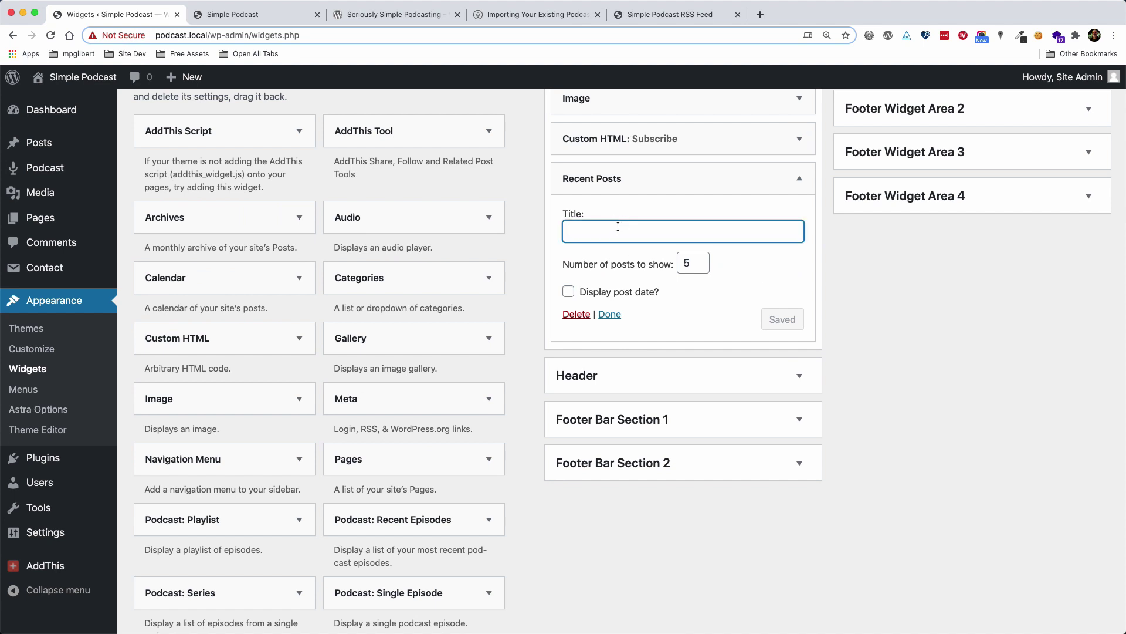
{"action": "type", "text": "Featured"}
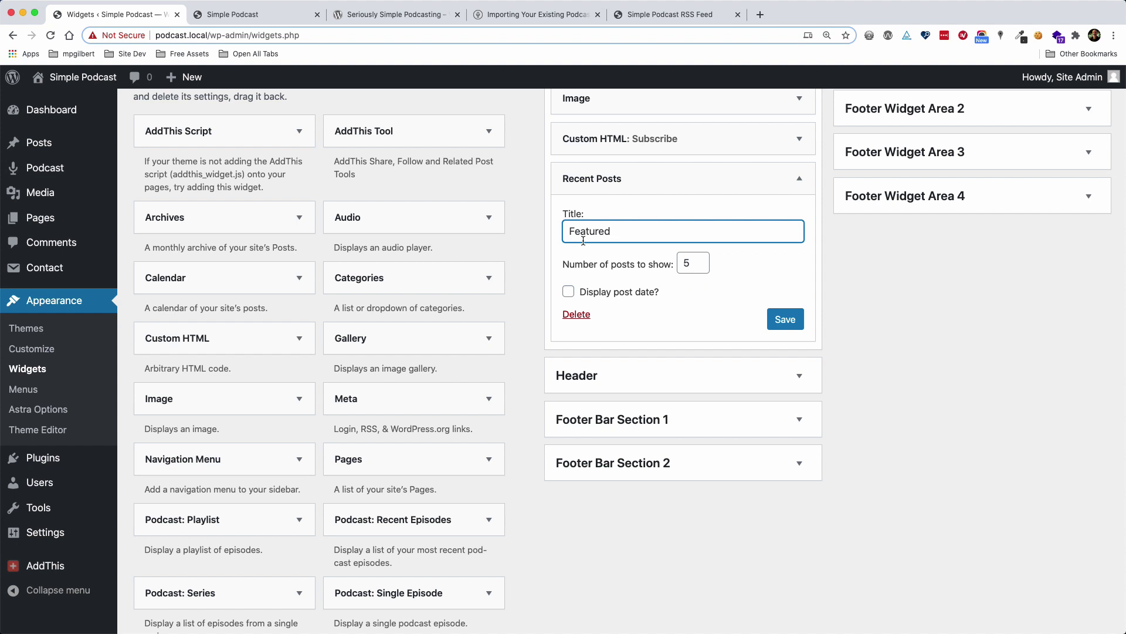
{"action": "double_click", "coordinate": [683, 263]}
{"action": "type", "text": "10"}
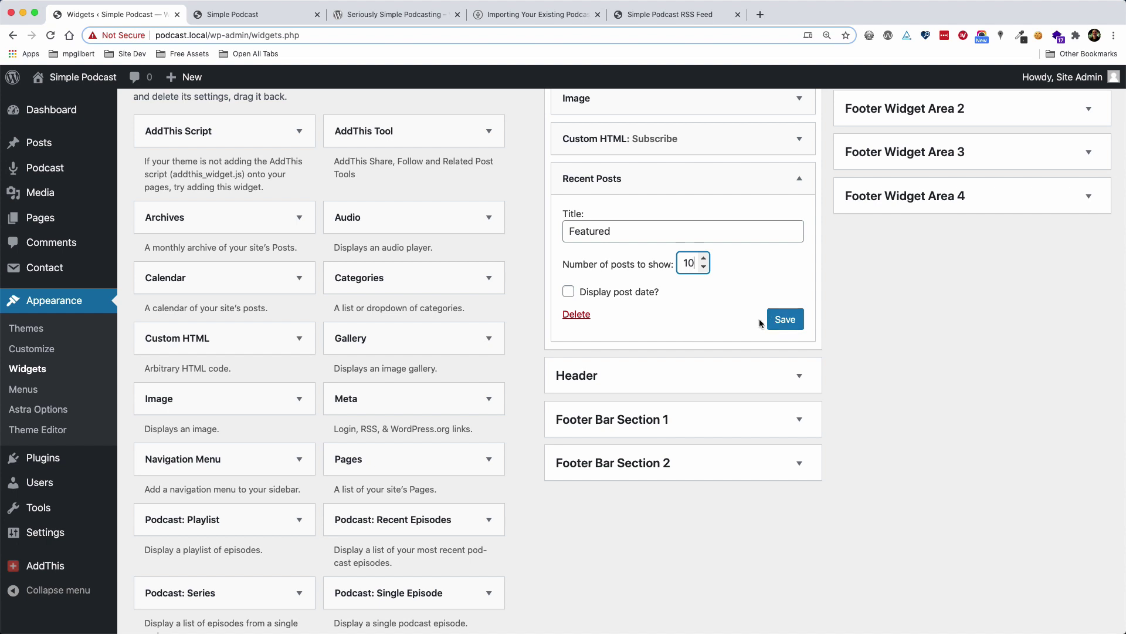
{"action": "left_click", "coordinate": [779, 322]}
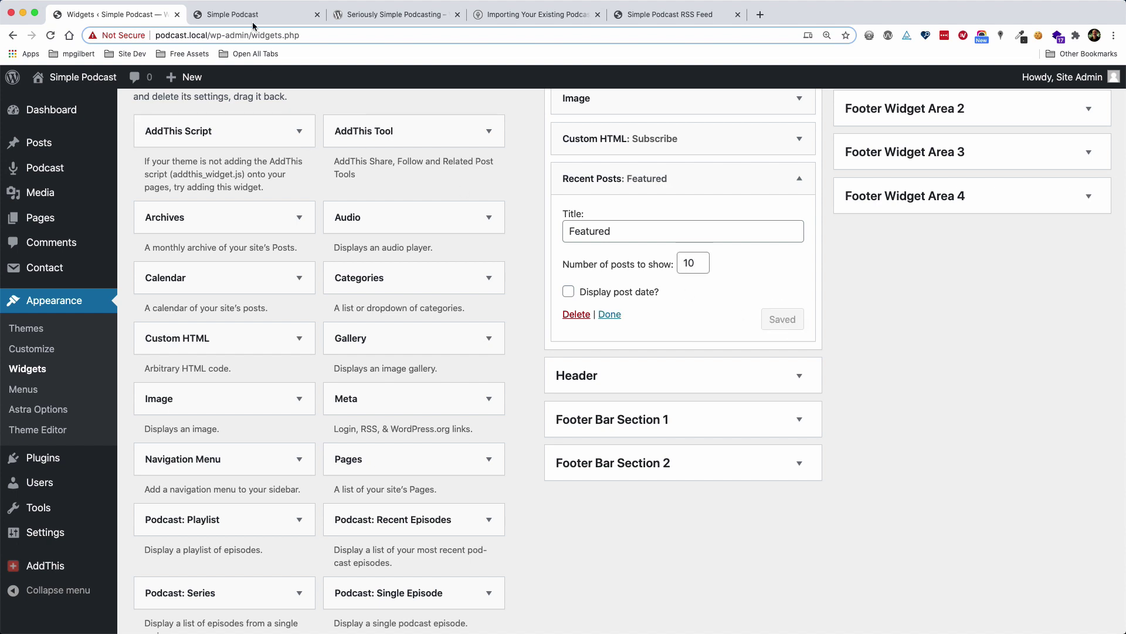
Reload the live home page to check the sidebar's Featured list, and collapse the Recent Posts widget back in the admin.
{"action": "left_click", "coordinate": [231, 16]}
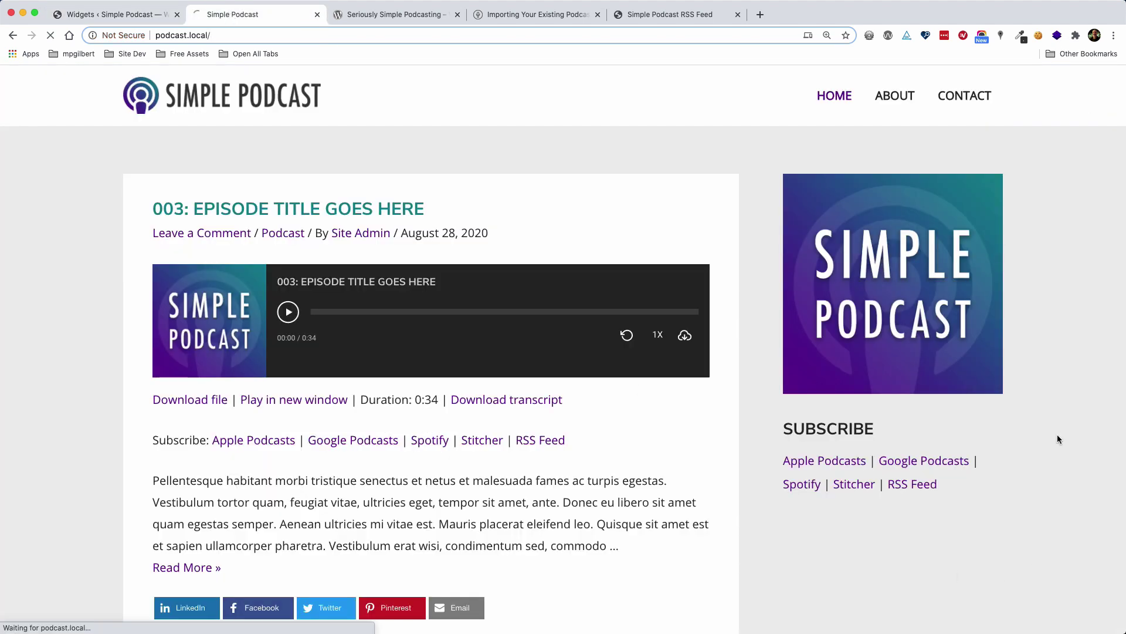
{"action": "scroll", "coordinate": [1053, 373], "scroll_direction": "down", "scroll_amount": 5}
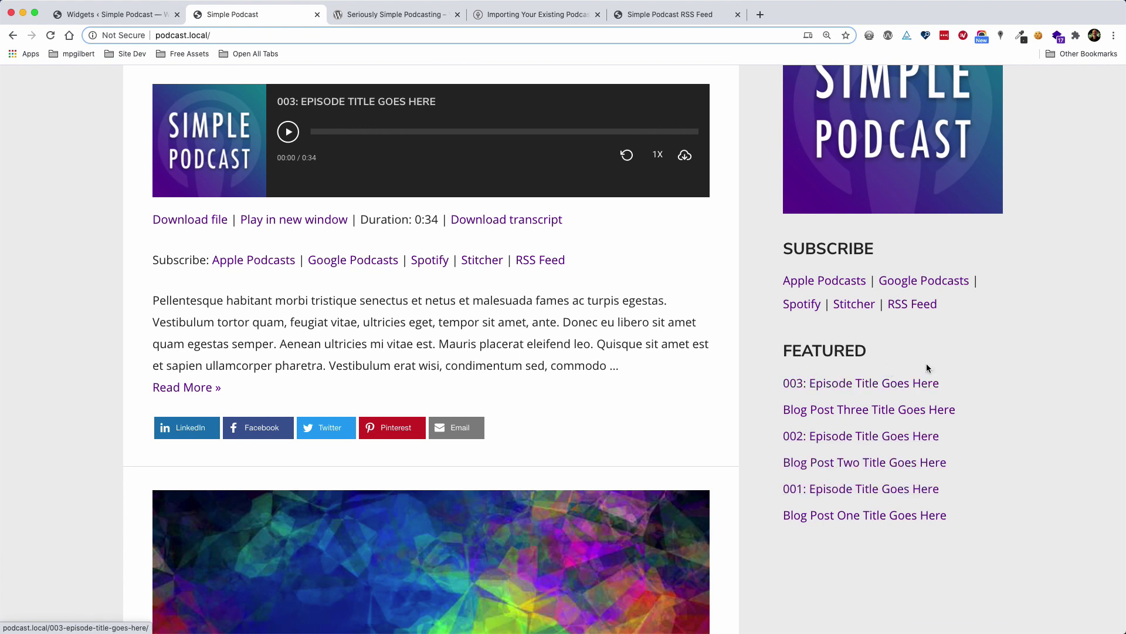
{"action": "scroll", "coordinate": [970, 360], "scroll_direction": "up", "scroll_amount": 3}
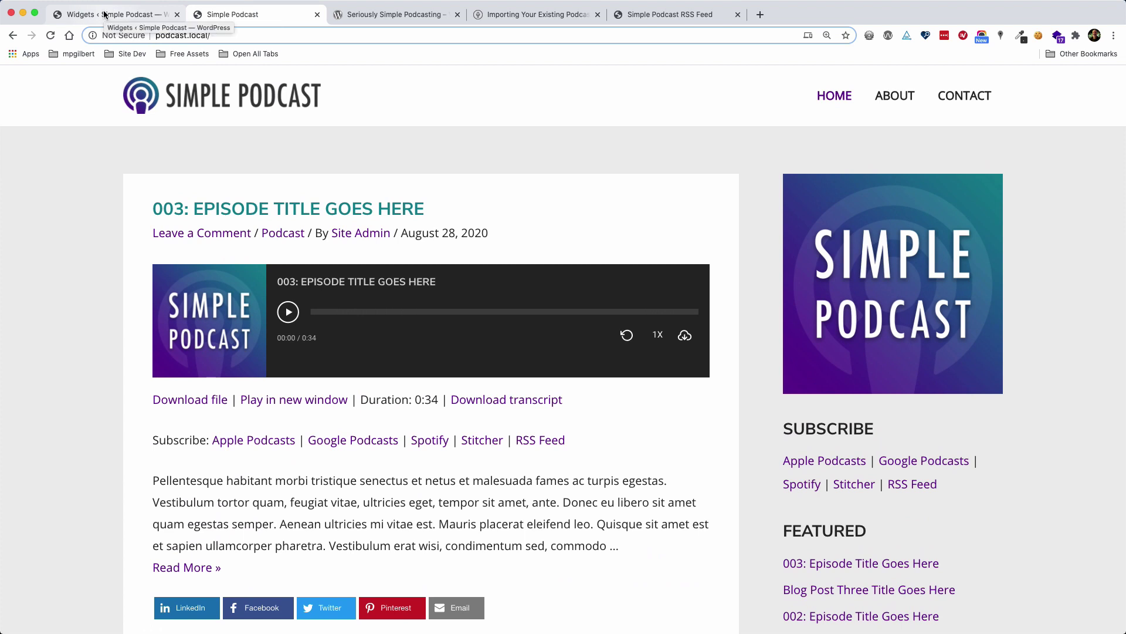
{"action": "left_click", "coordinate": [105, 15]}
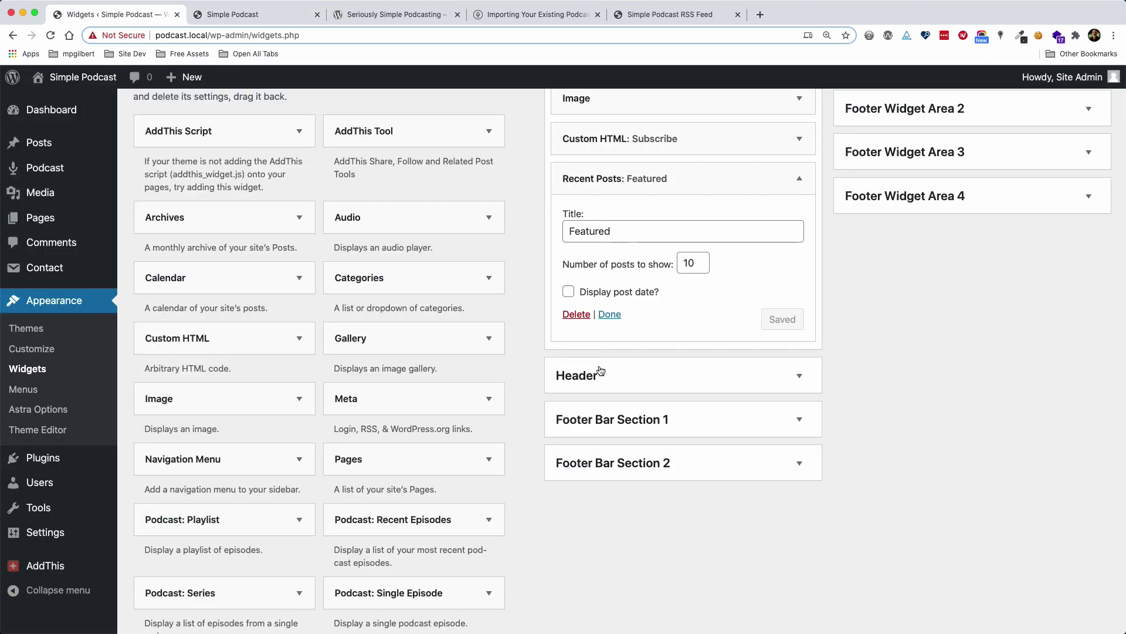
{"action": "left_click", "coordinate": [801, 184]}
Add a Text widget below Recent Posts in the Main Sidebar and title it Newsletter.
{"action": "scroll", "coordinate": [674, 541], "scroll_direction": "down", "scroll_amount": 4}
{"action": "left_click_drag", "start_coordinate": [405, 572], "coordinate": [582, 307]}
{"action": "left_click", "coordinate": [802, 267]}
{"action": "left_click", "coordinate": [800, 306]}
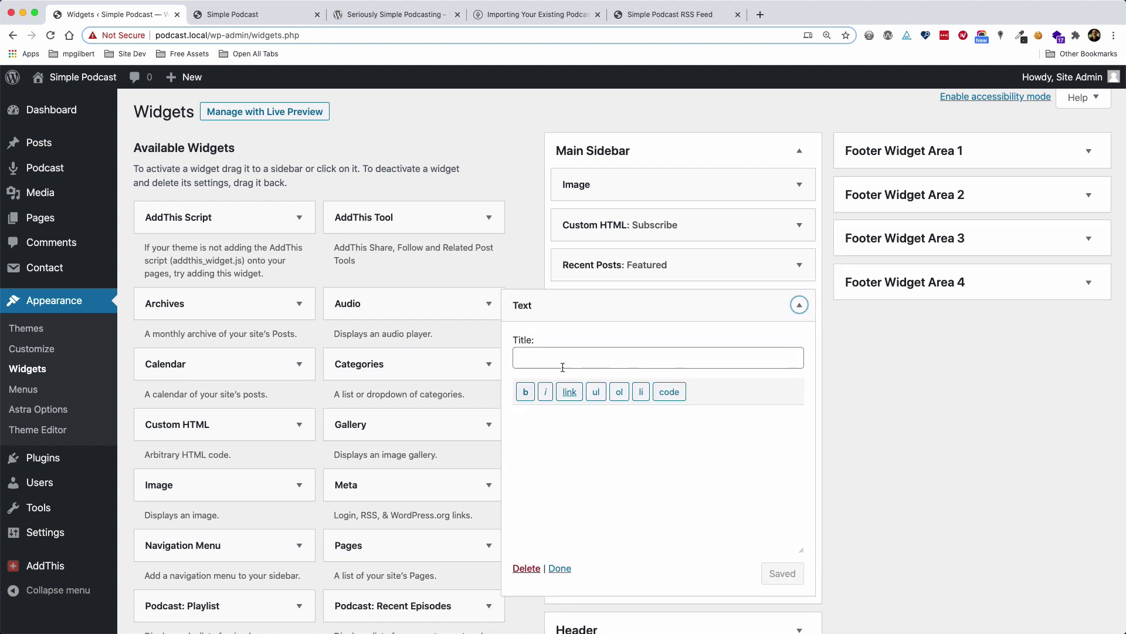
{"action": "left_click", "coordinate": [527, 359]}
{"action": "type", "text": "Newsletter"}
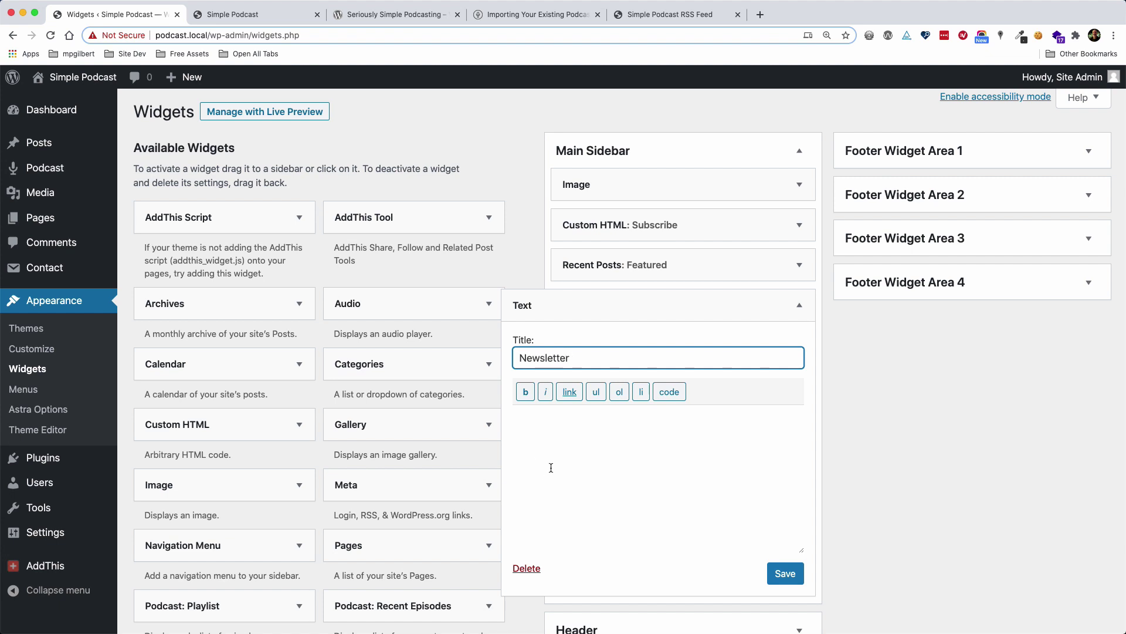
Enter the shortcode [contact-form-7 id="170" title="Newsletter"] as the Newsletter widget's content and save it.
{"action": "left_click", "coordinate": [576, 420]}
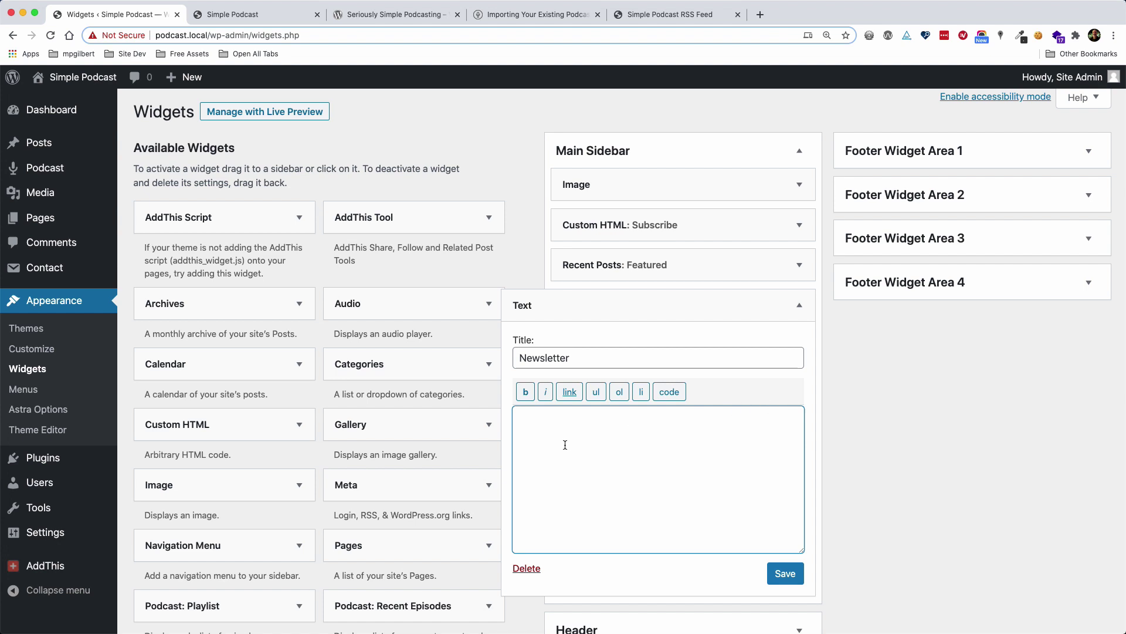
{"action": "type", "text": "[contact-form-7 id=\"170\" title=\"Newsletter\"]"}
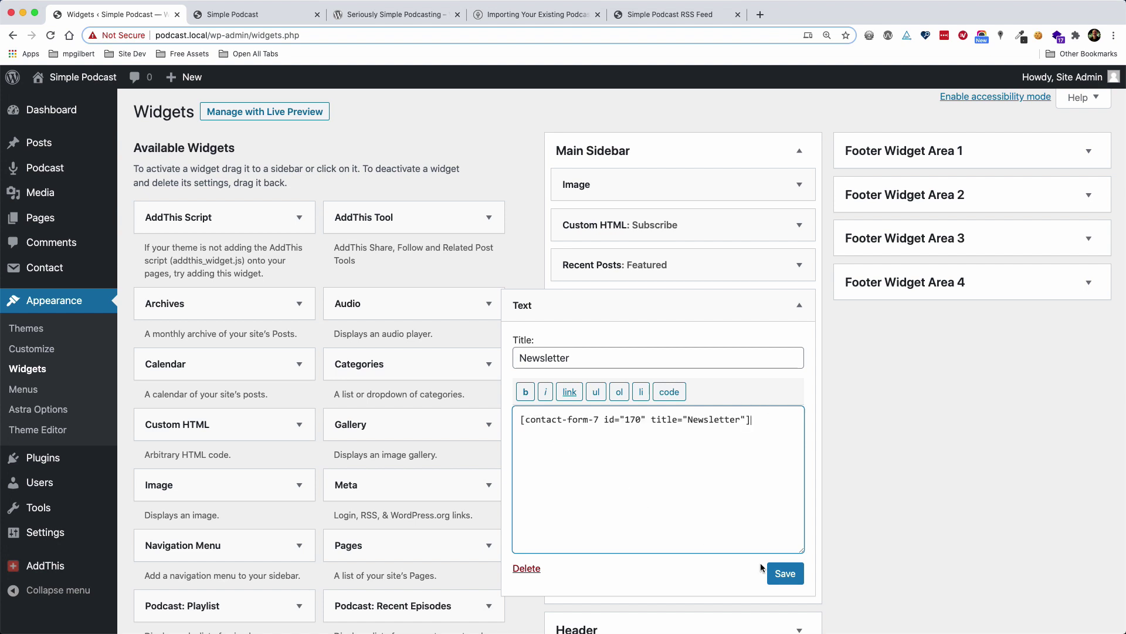
{"action": "left_click", "coordinate": [788, 574]}
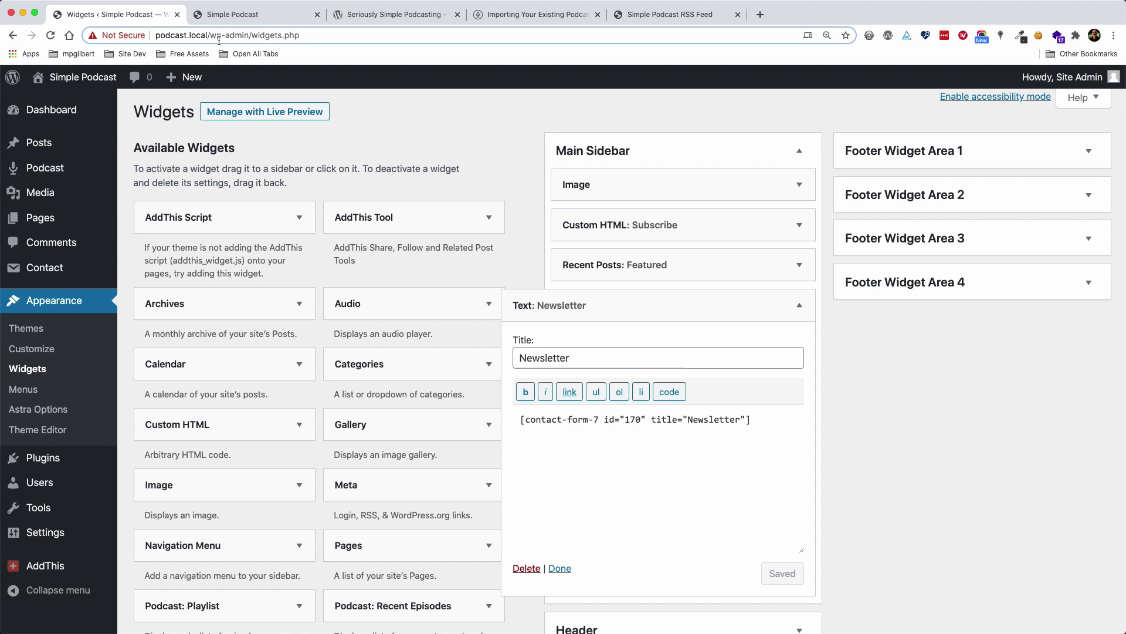
Reload the live home page and enter a sample e-mail address in the sidebar's Newsletter sign-up form to check it.
{"action": "key", "text": "super+2"}
{"action": "key", "text": "super+r"}
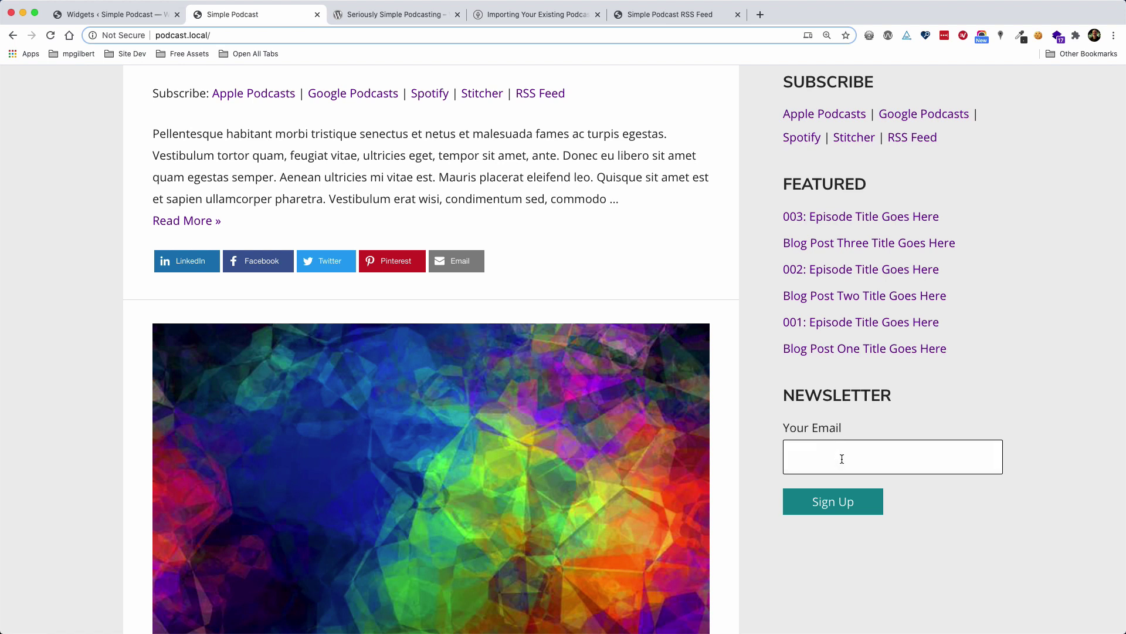
{"action": "type", "text": "user@company.com"}
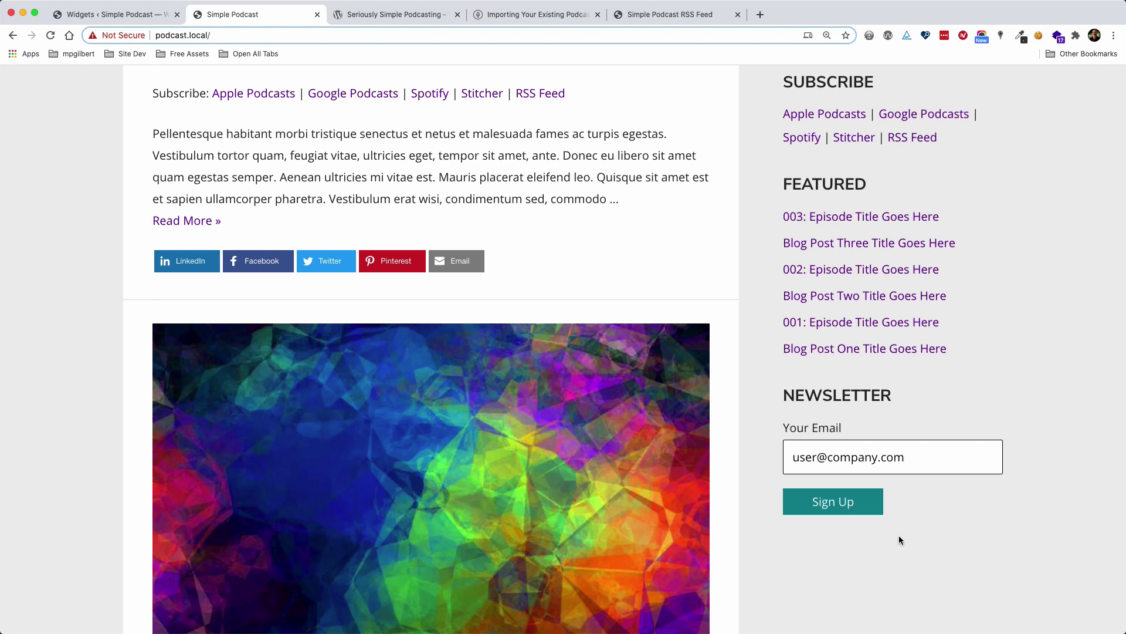
{"action": "scroll", "coordinate": [1012, 520], "scroll_direction": "up", "scroll_amount": 10}
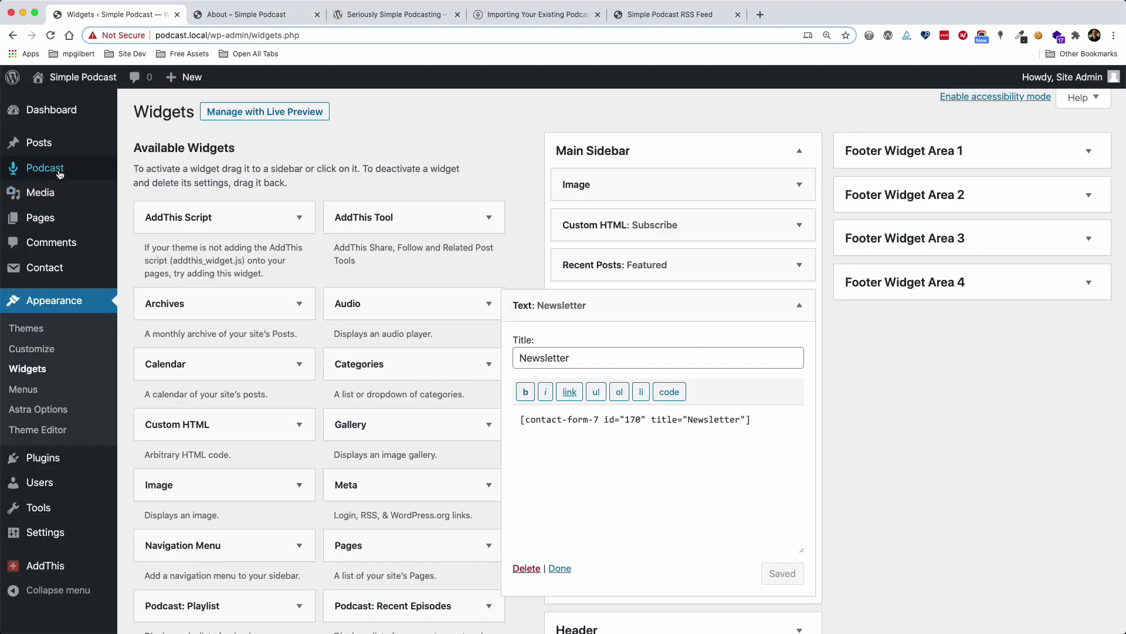
Return to the admin and open the post categories to review which ones exist.
{"action": "mouse_move", "coordinate": [58, 171]}
{"action": "mouse_move", "coordinate": [36, 144]}
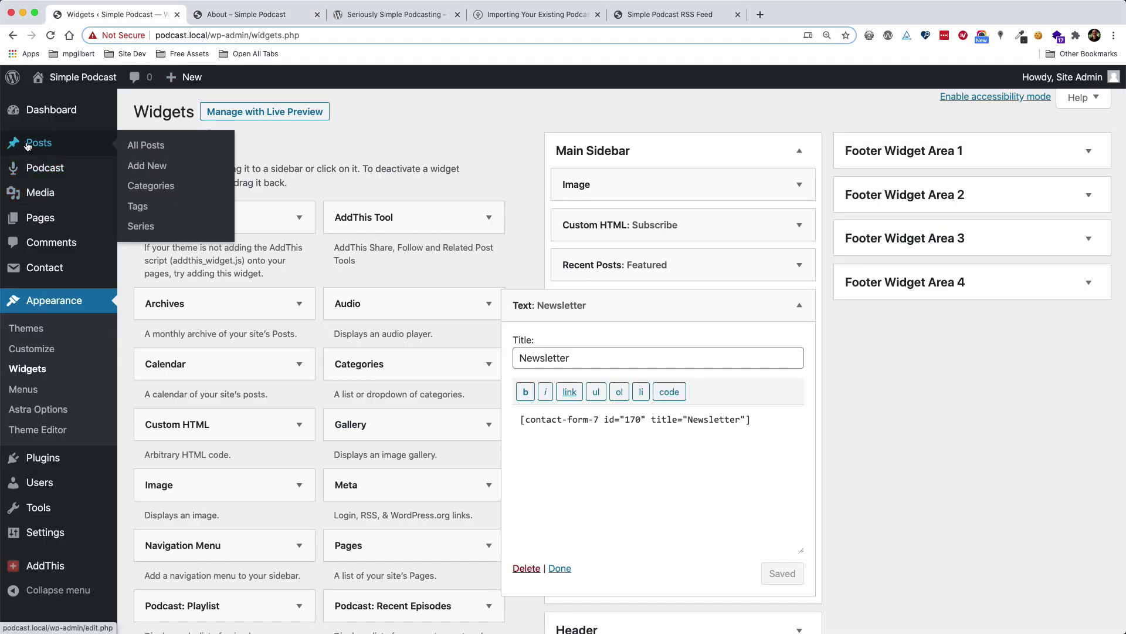
{"action": "left_click", "coordinate": [148, 189]}
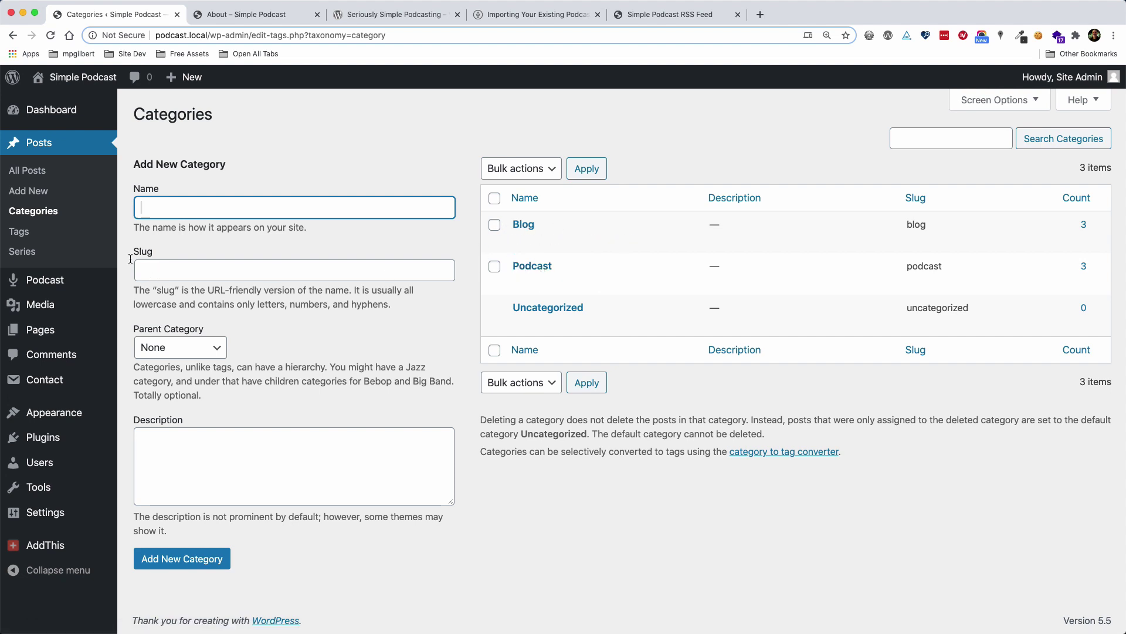
Open the site's menu management and add the Podcast and Blog categories to the Primary Menu.
{"action": "mouse_move", "coordinate": [56, 418]}
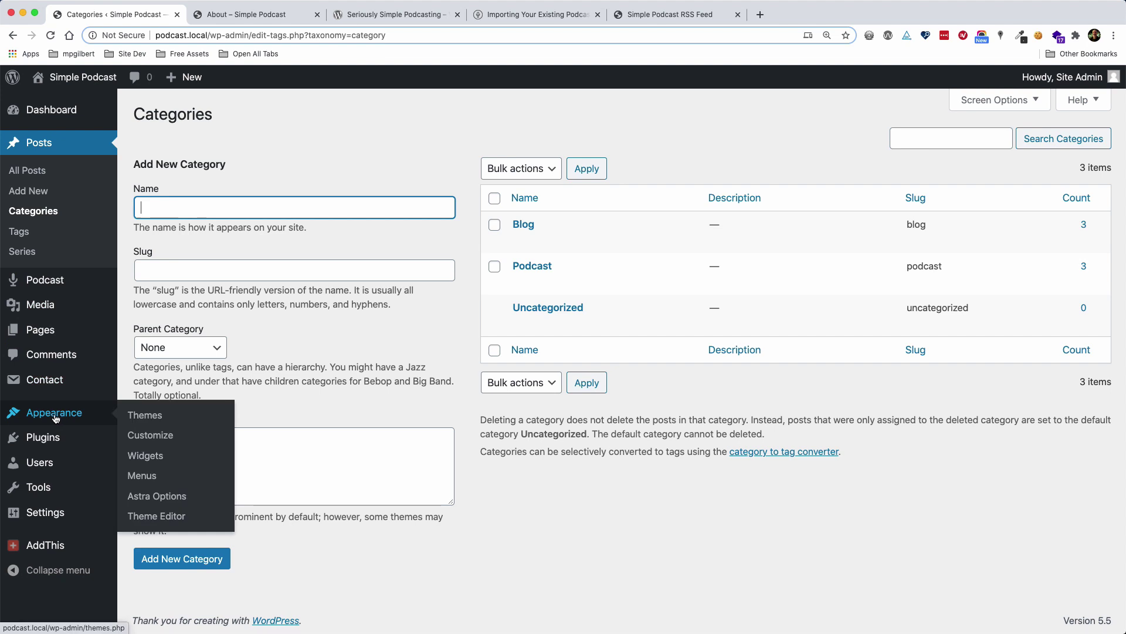
{"action": "left_click", "coordinate": [157, 478]}
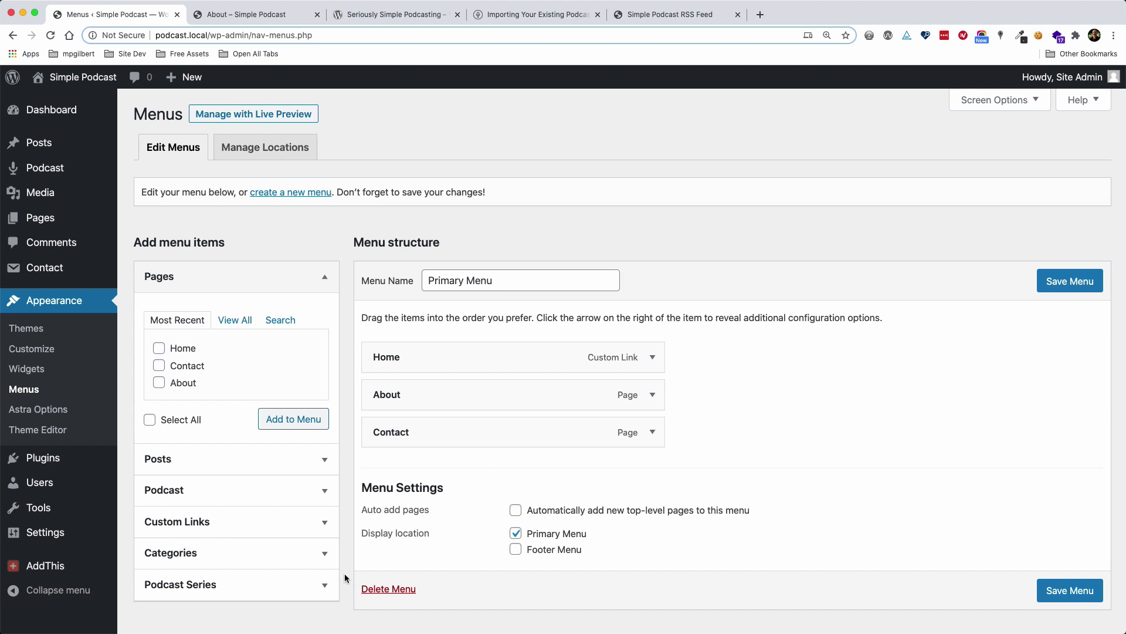
{"action": "left_click", "coordinate": [325, 555]}
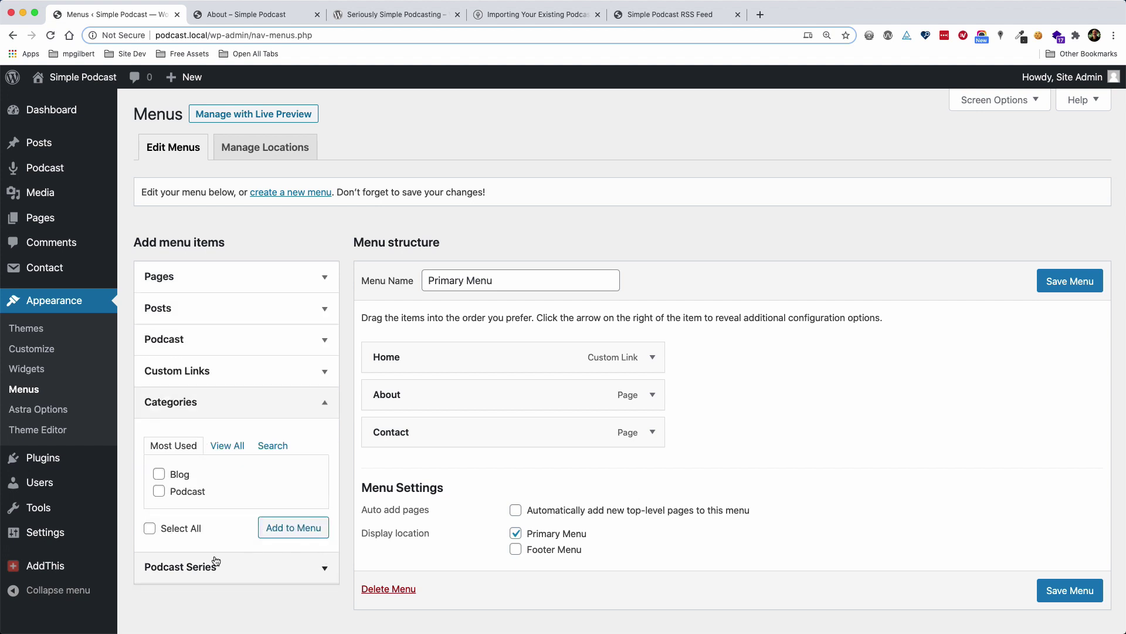
{"action": "left_click", "coordinate": [159, 491]}
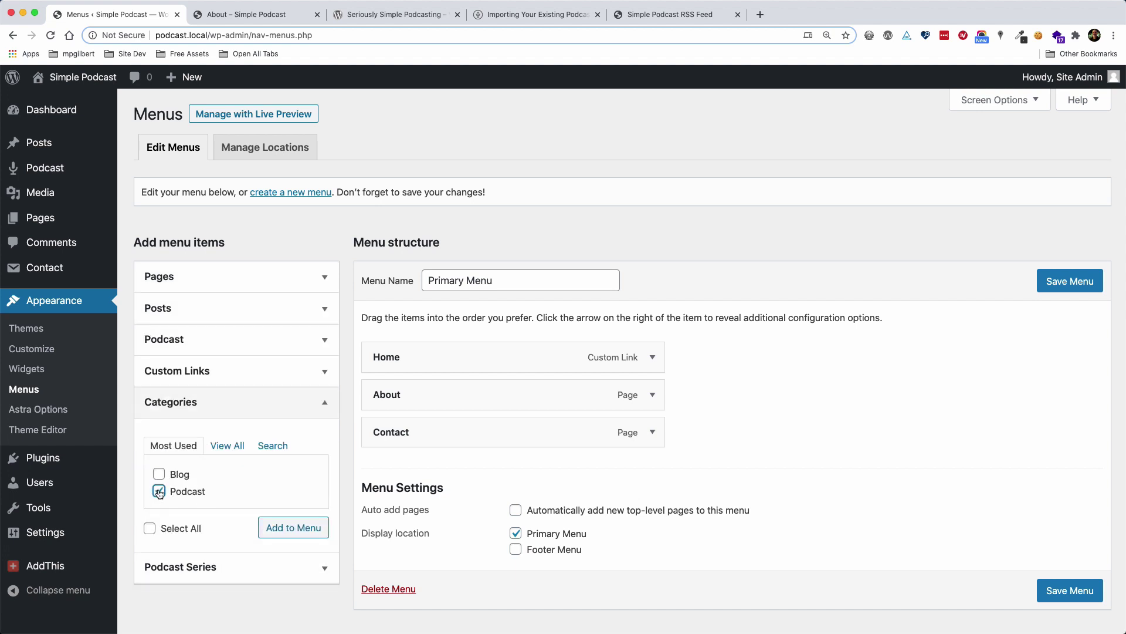
{"action": "left_click", "coordinate": [285, 530]}
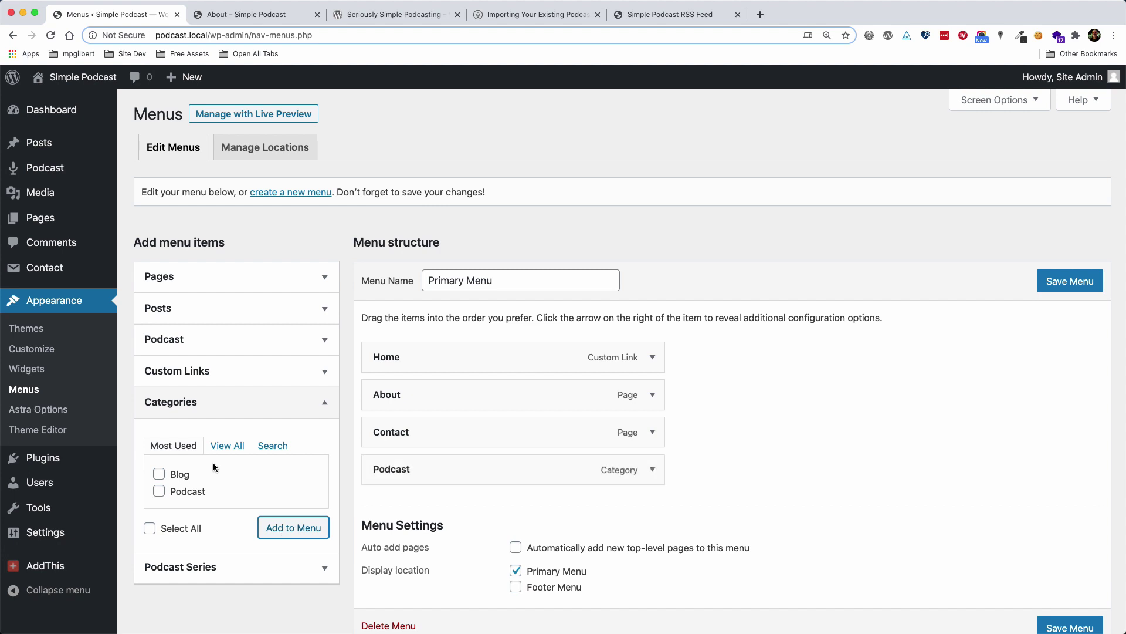
{"action": "left_click", "coordinate": [159, 475]}
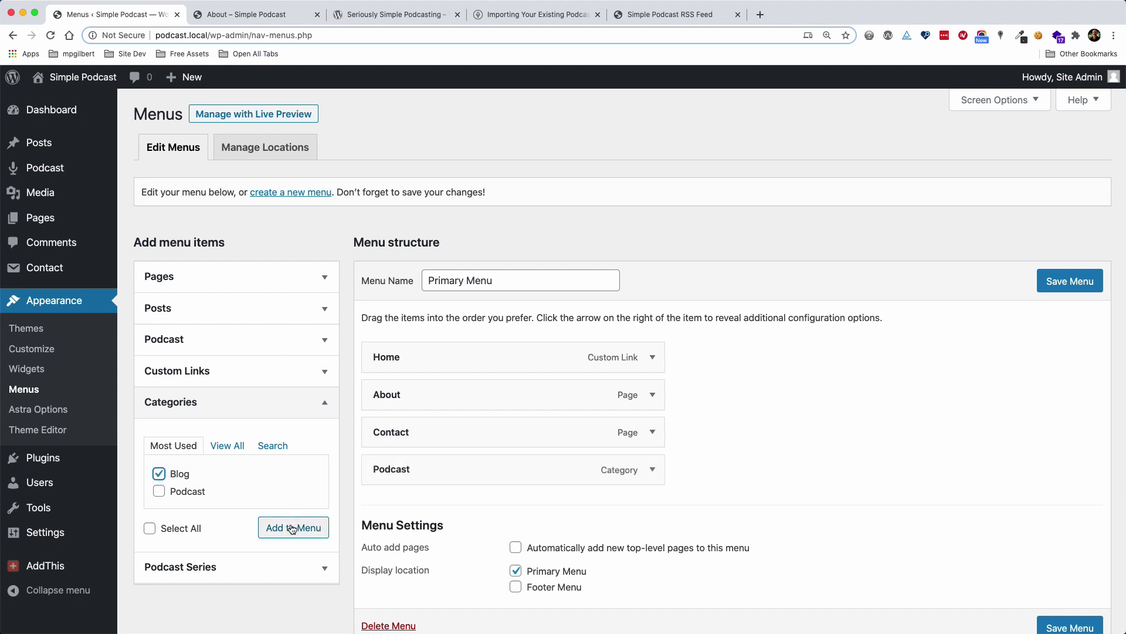
{"action": "left_click", "coordinate": [294, 528]}
Move the Podcast and Blog items between Home and About in the Primary Menu and save the menu.
{"action": "left_click_drag", "start_coordinate": [449, 474], "coordinate": [420, 397]}
{"action": "left_click_drag", "start_coordinate": [437, 512], "coordinate": [411, 433]}
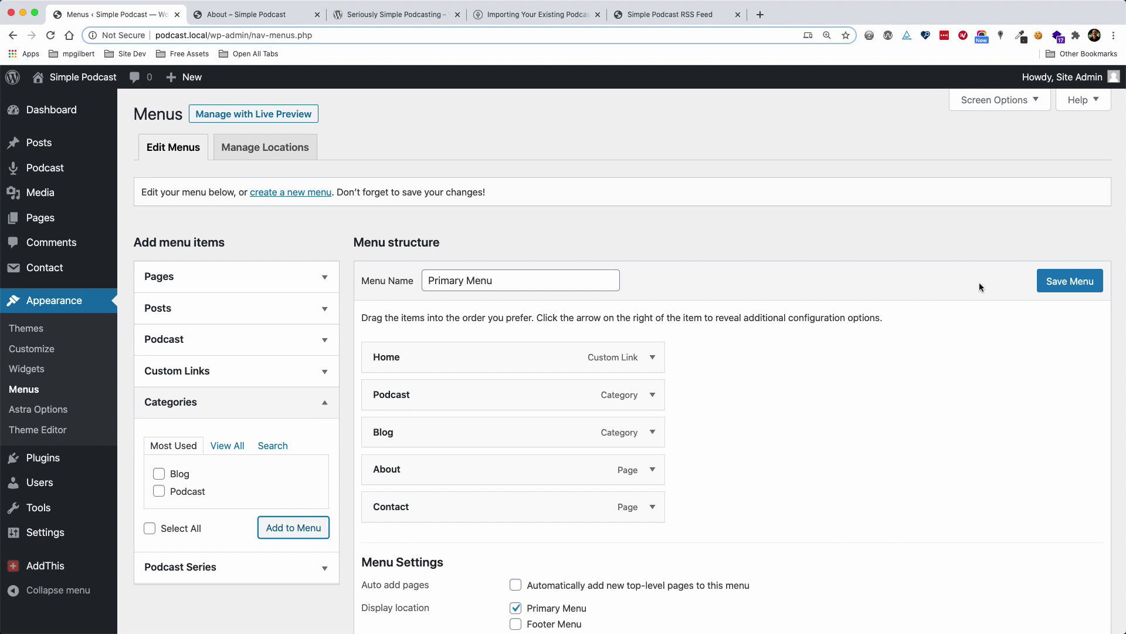
{"action": "left_click", "coordinate": [1056, 286]}
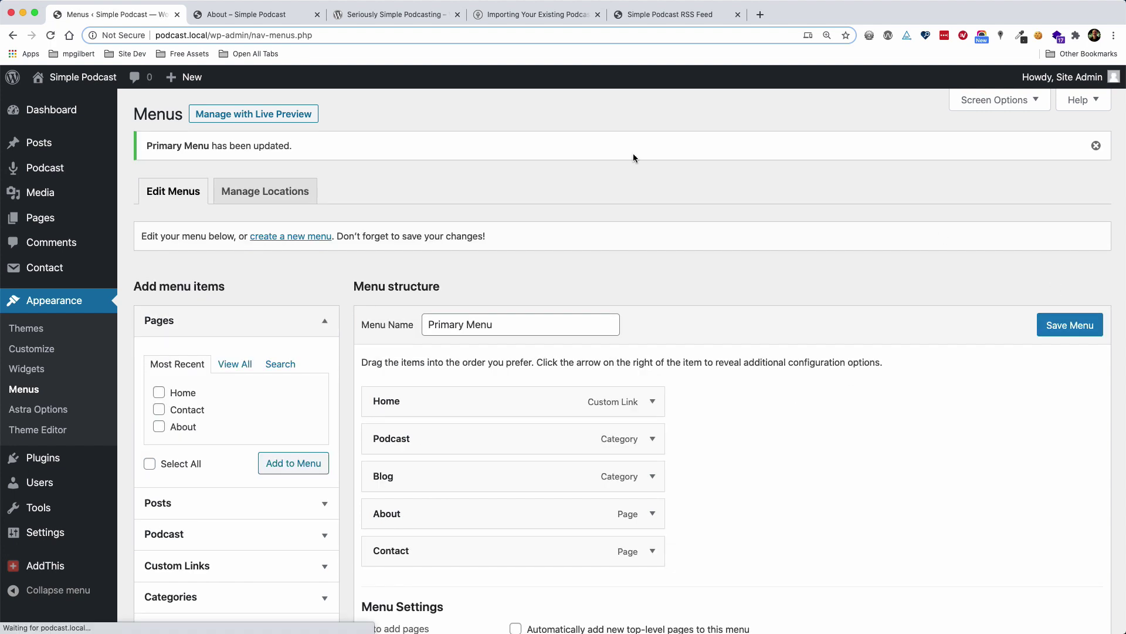
Reload the live site and open the Podcast page from its navigation to review the listed episodes.
{"action": "left_click", "coordinate": [246, 19]}
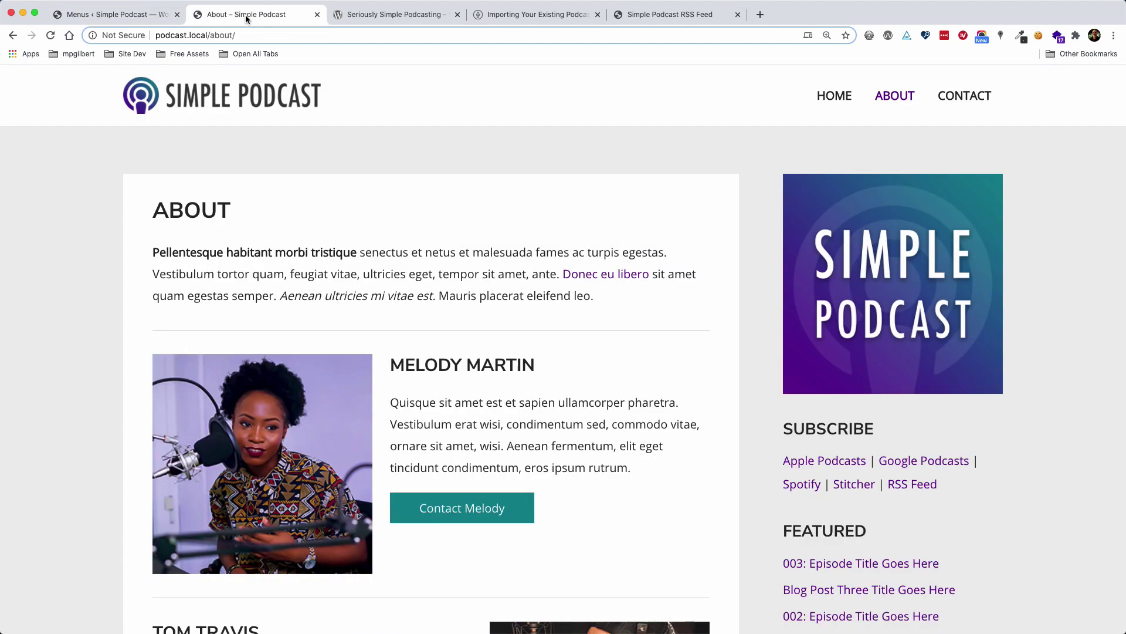
{"action": "key", "text": "super+r"}
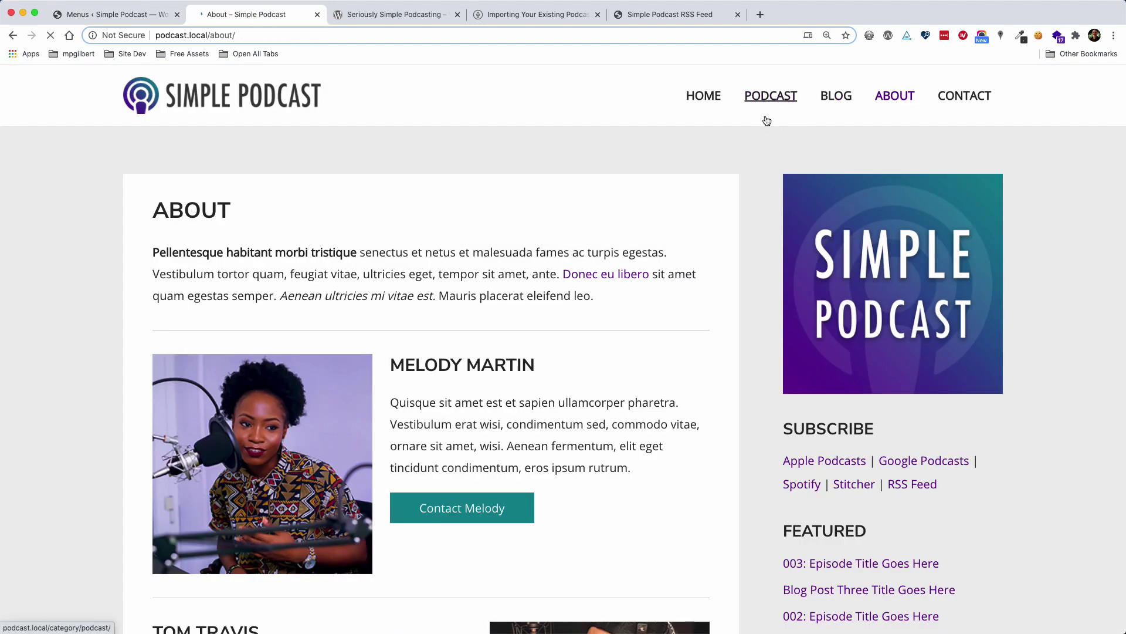
{"action": "left_click", "coordinate": [771, 98]}
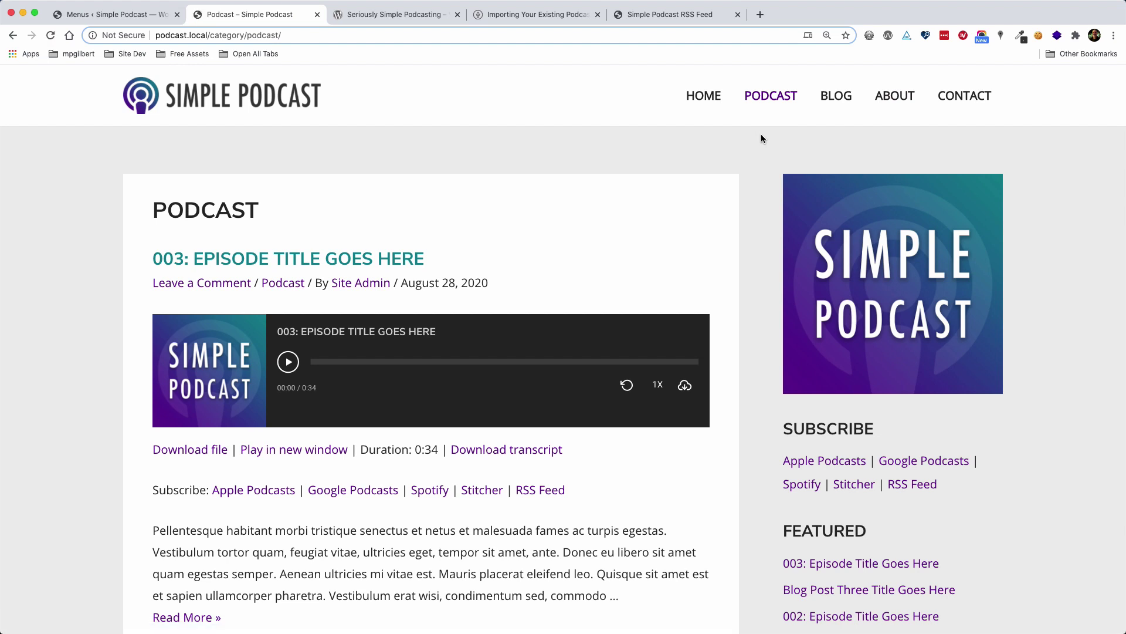
{"action": "scroll", "coordinate": [761, 137], "scroll_direction": "down", "scroll_amount": 8}
{"action": "scroll", "coordinate": [762, 136], "scroll_direction": "down", "scroll_amount": 10}
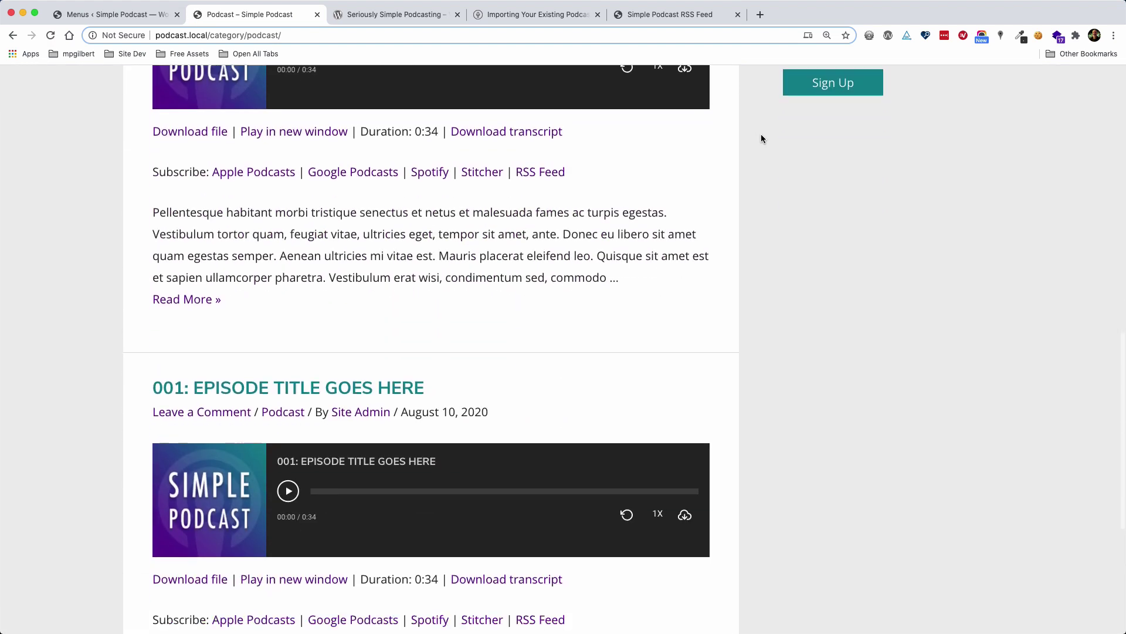
{"action": "scroll", "coordinate": [761, 139], "scroll_direction": "up", "scroll_amount": 15}
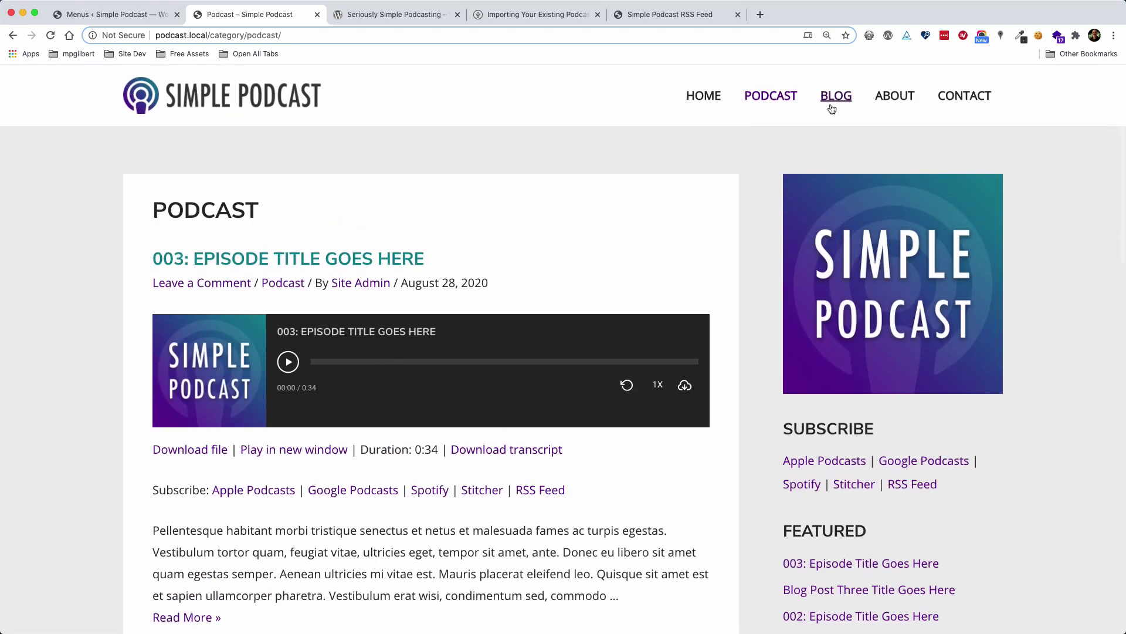
Open the live site's Blog page and look through its posts.
{"action": "left_click", "coordinate": [833, 104]}
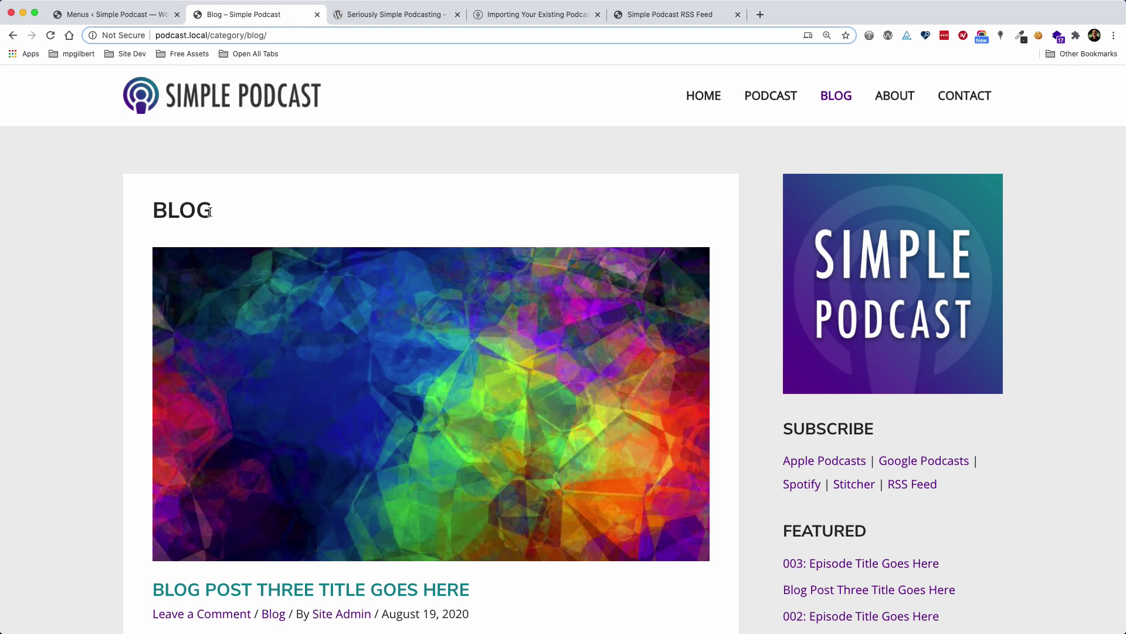
{"action": "scroll", "coordinate": [664, 219], "scroll_direction": "down", "scroll_amount": 10}
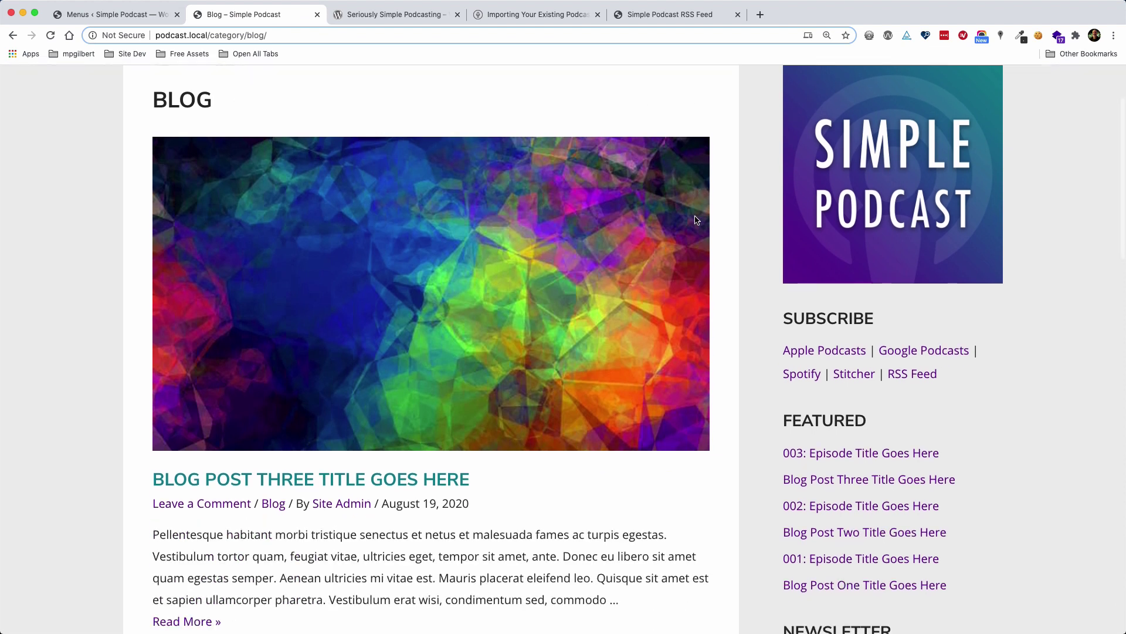
{"action": "scroll", "coordinate": [696, 217], "scroll_direction": "down", "scroll_amount": 12}
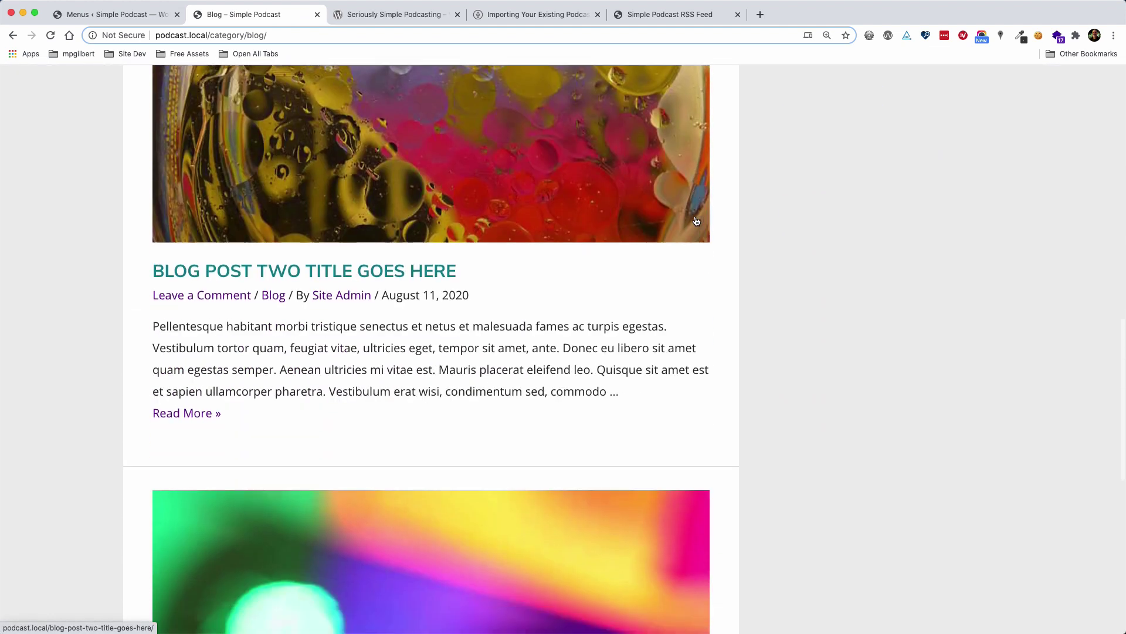
{"action": "scroll", "coordinate": [696, 221], "scroll_direction": "up", "scroll_amount": 20}
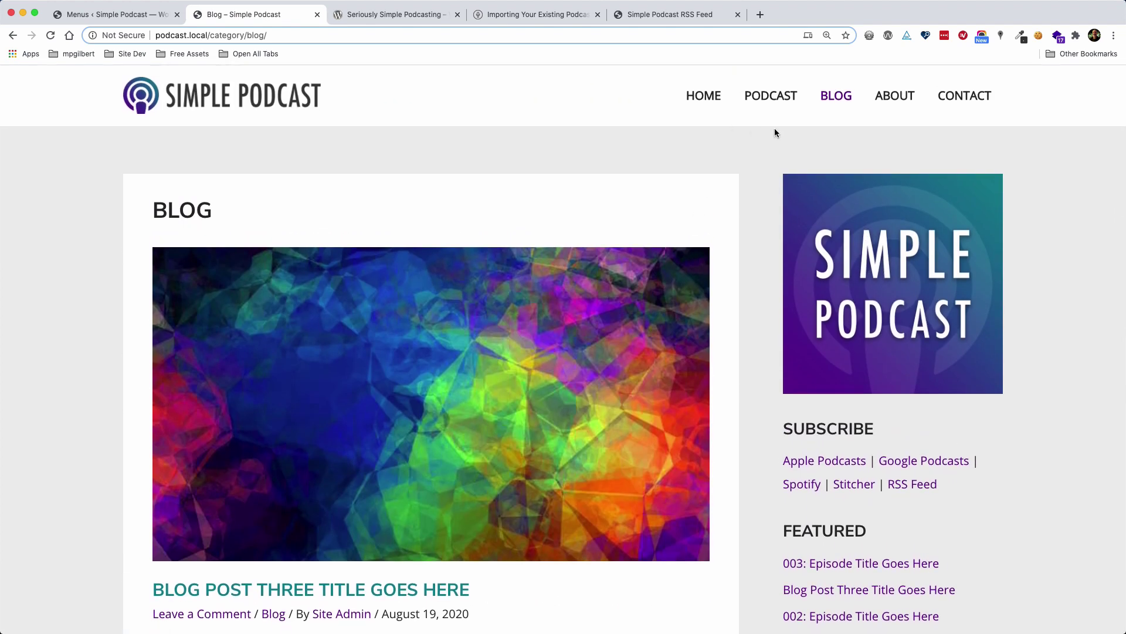
Open the live home page and look through its combined feed of episodes and blog posts.
{"action": "left_click", "coordinate": [701, 97]}
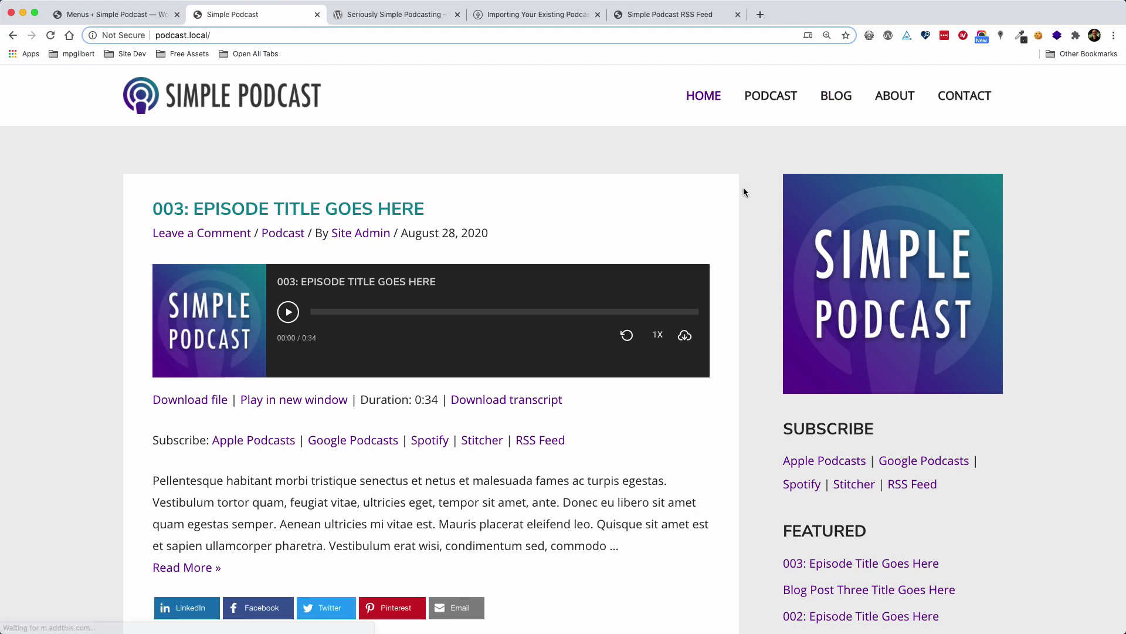
{"action": "scroll", "coordinate": [744, 188], "scroll_direction": "down", "scroll_amount": 3}
{"action": "scroll", "coordinate": [743, 192], "scroll_direction": "down", "scroll_amount": 15}
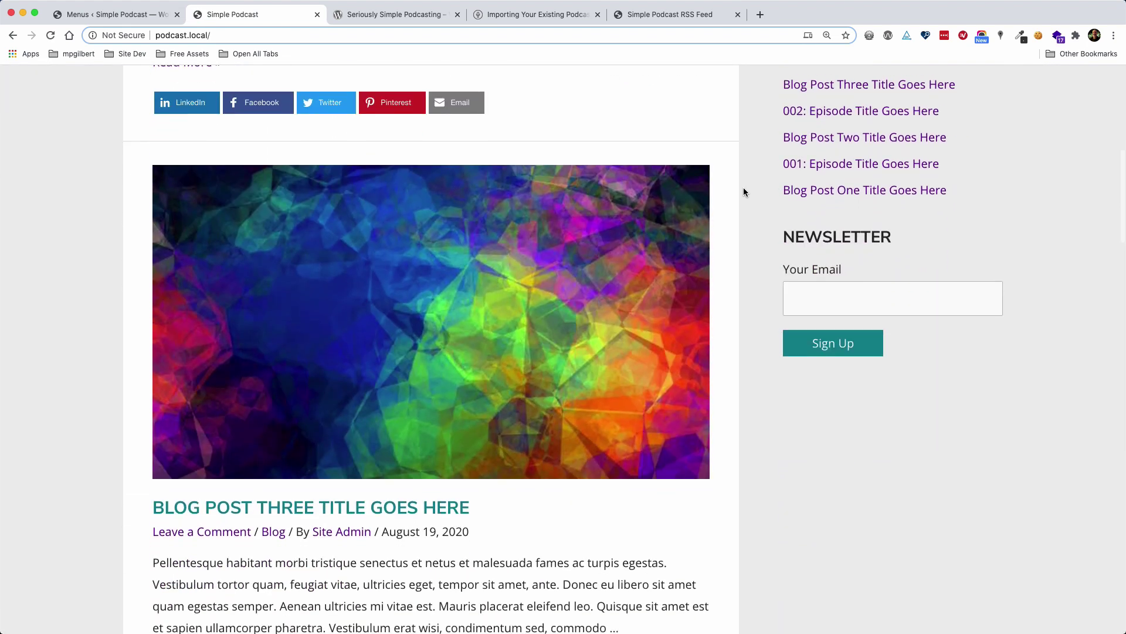
{"action": "scroll", "coordinate": [744, 192], "scroll_direction": "down", "scroll_amount": 10}
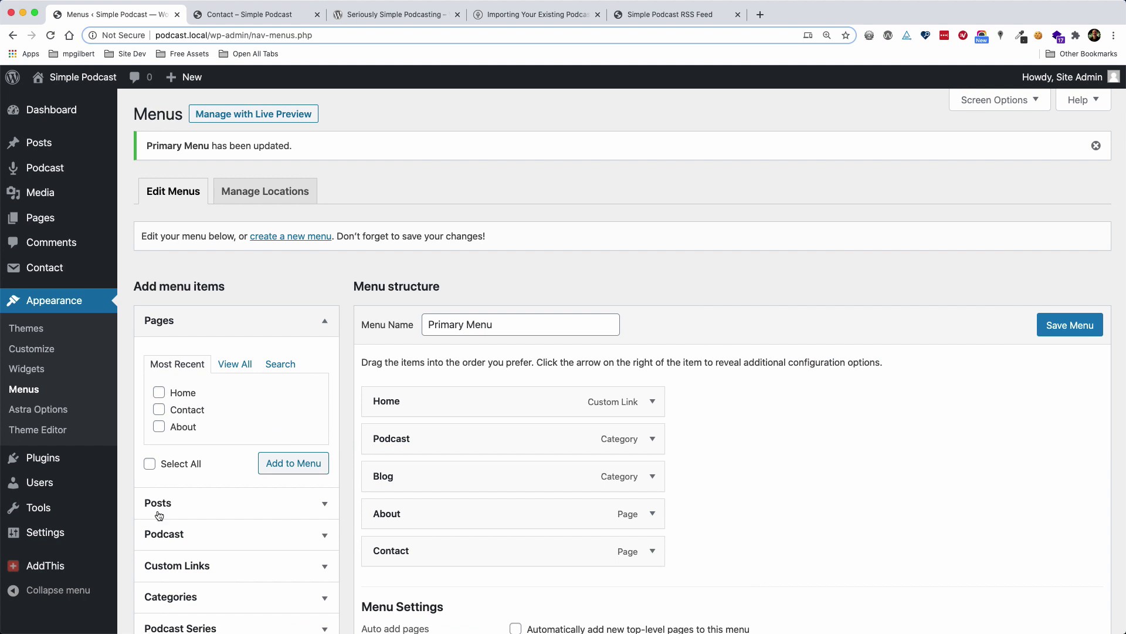
Return to the admin, review the installed plugins and open the Podcast Stats page.
{"action": "left_click", "coordinate": [44, 457]}
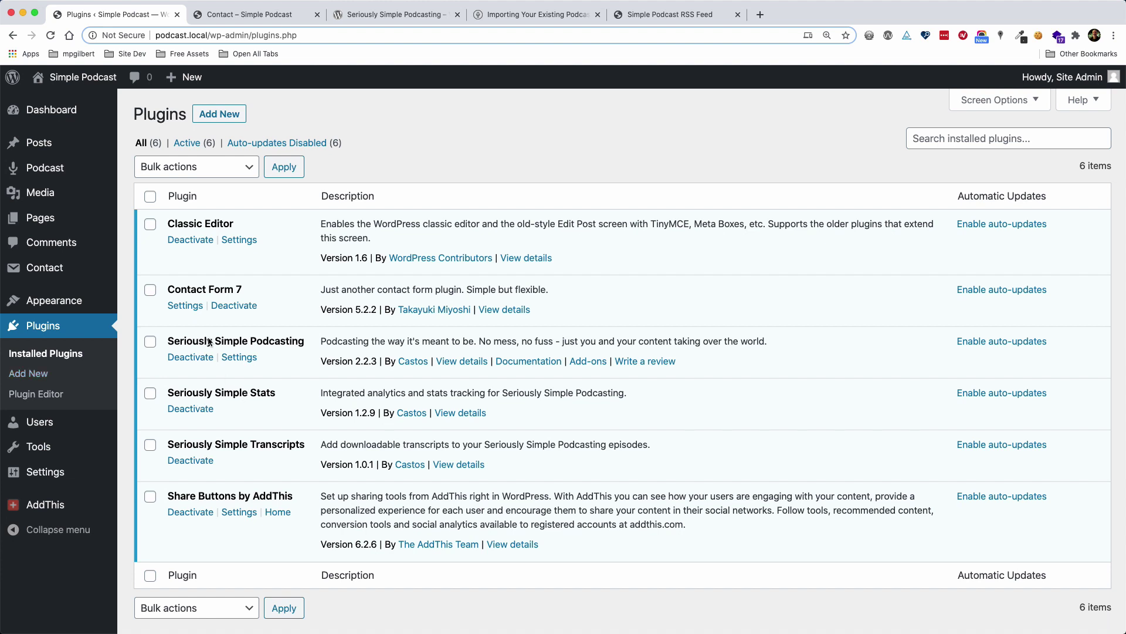
{"action": "mouse_move", "coordinate": [47, 168]}
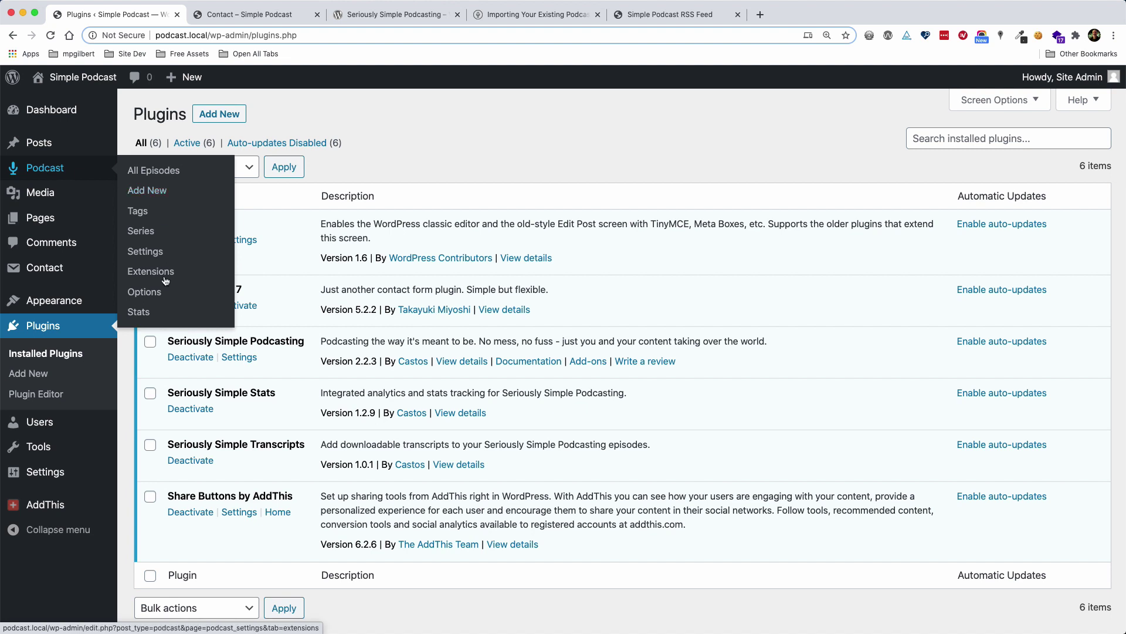
{"action": "left_click", "coordinate": [140, 312]}
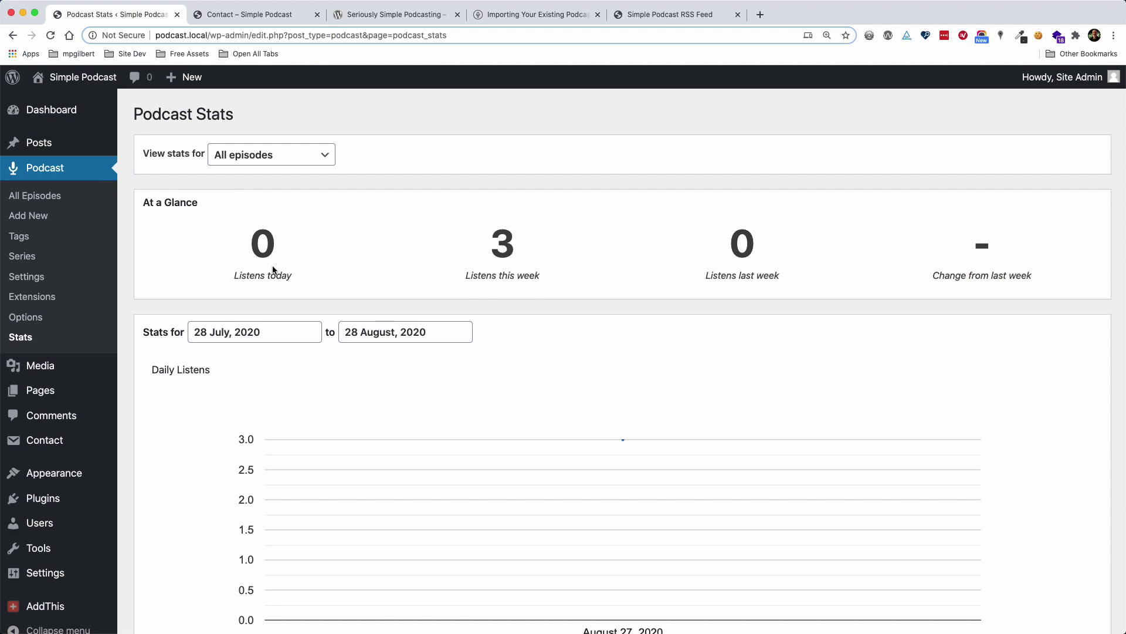
Play episode 003 for a few seconds on the live Podcast page, pause it, and reload the Podcast Stats page.
{"action": "left_click", "coordinate": [252, 16]}
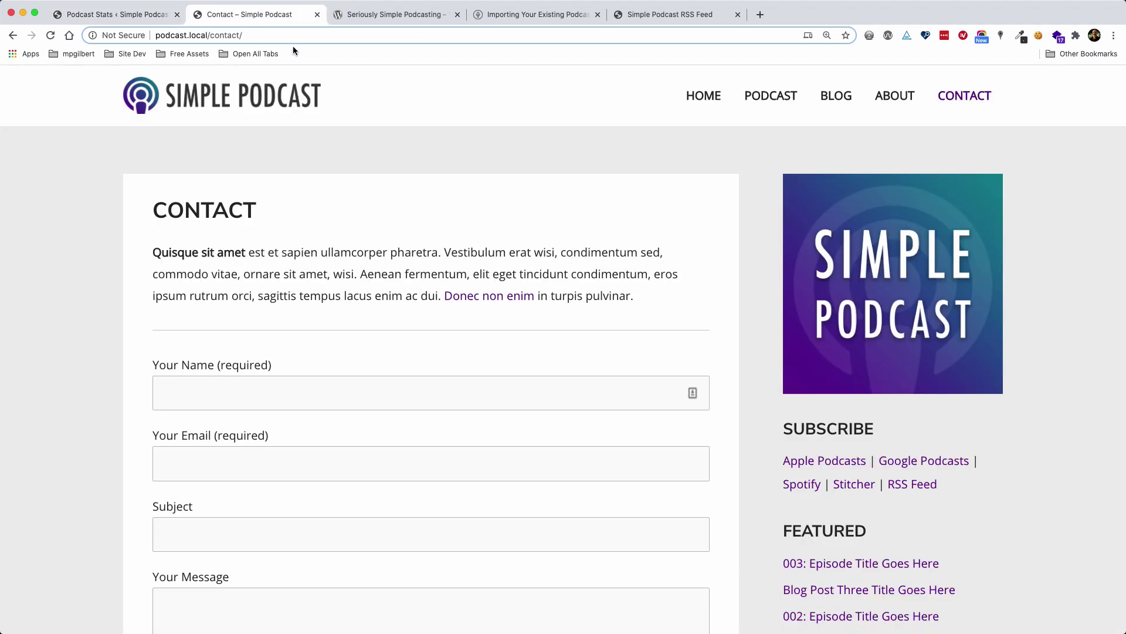
{"action": "left_click", "coordinate": [766, 99]}
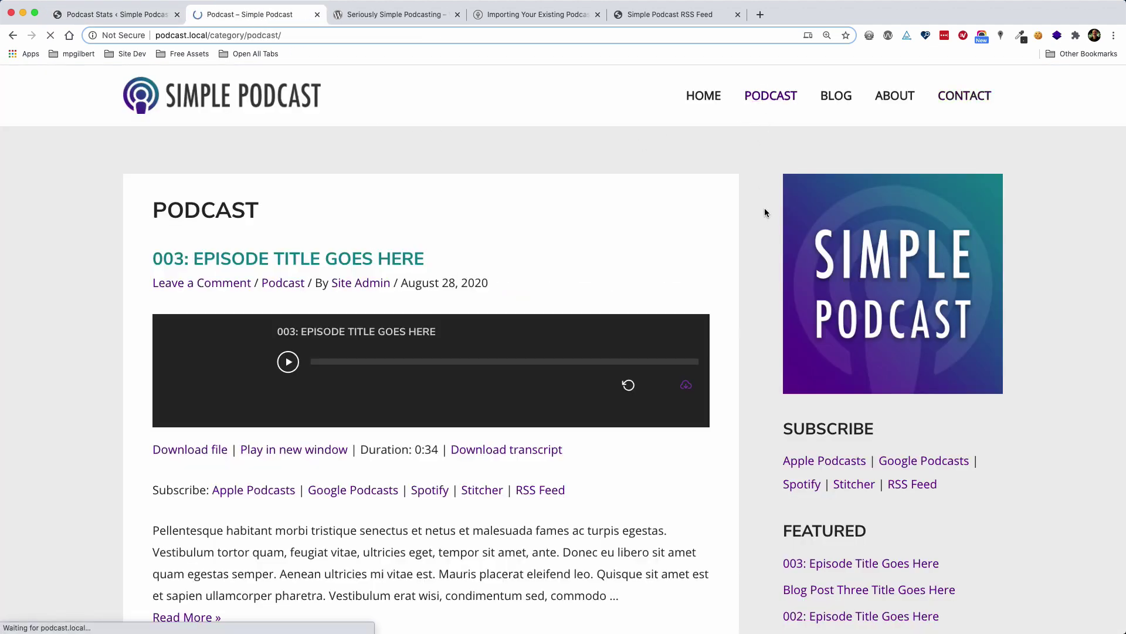
{"action": "left_click", "coordinate": [288, 362]}
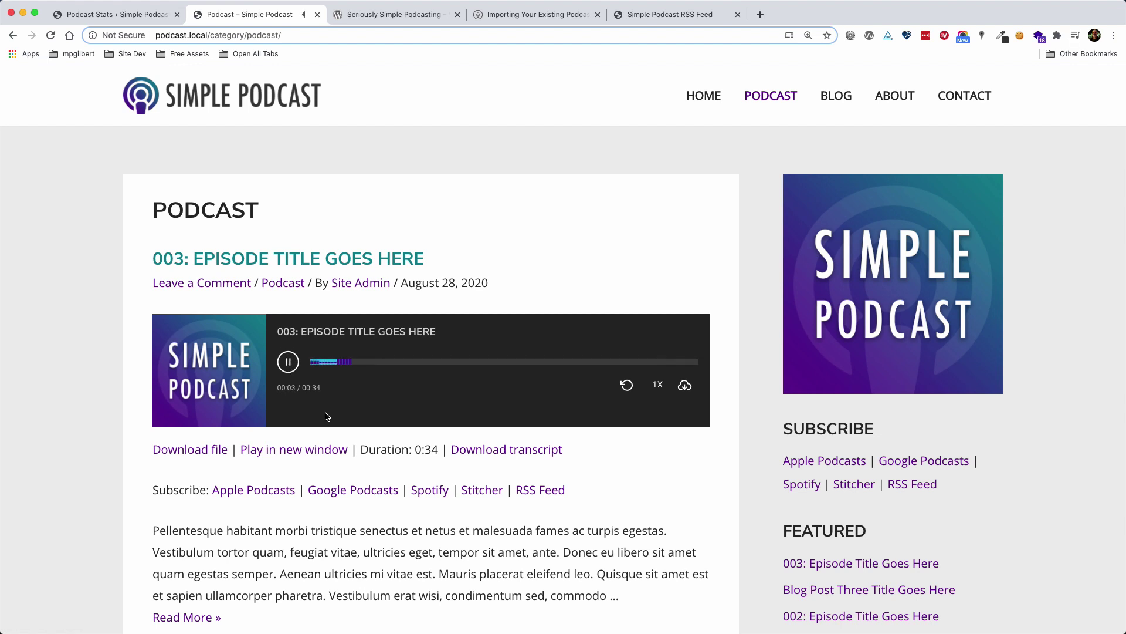
{"action": "left_click", "coordinate": [287, 362]}
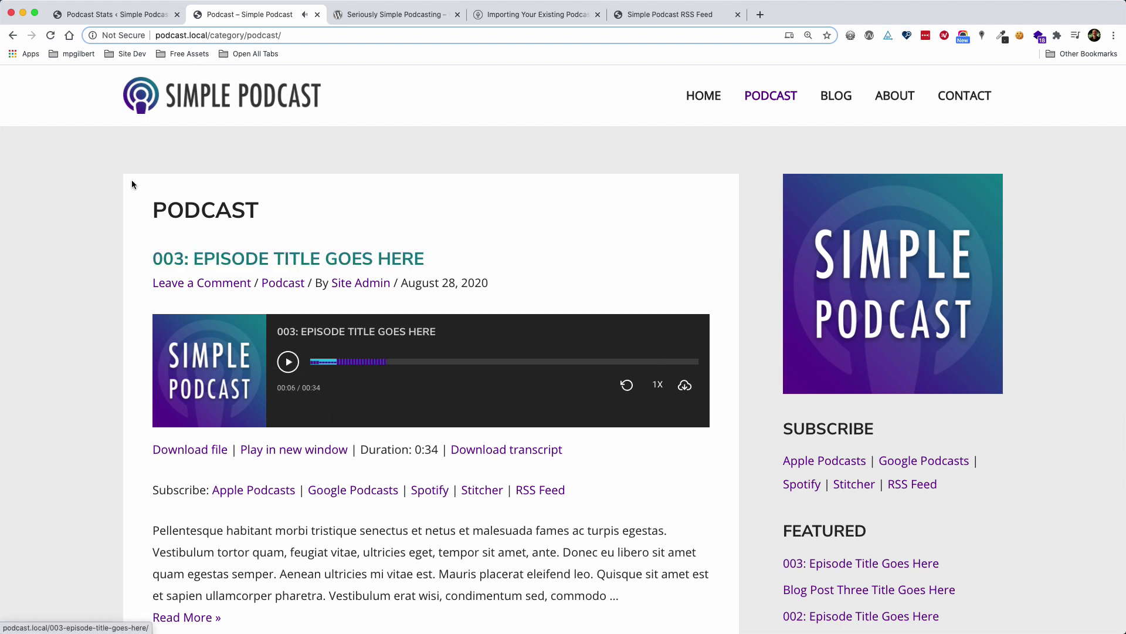
{"action": "left_click", "coordinate": [123, 15]}
{"action": "left_click", "coordinate": [50, 35]}
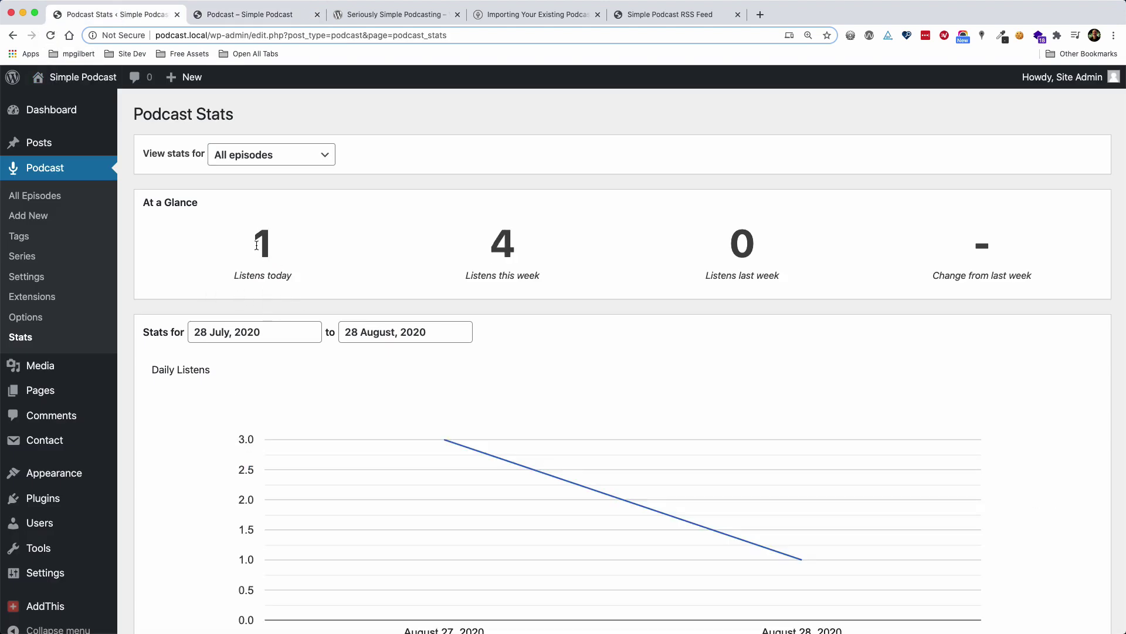
Play episode 002 briefly on the live Podcast page and refresh the Podcast Stats page again.
{"action": "left_click", "coordinate": [250, 15]}
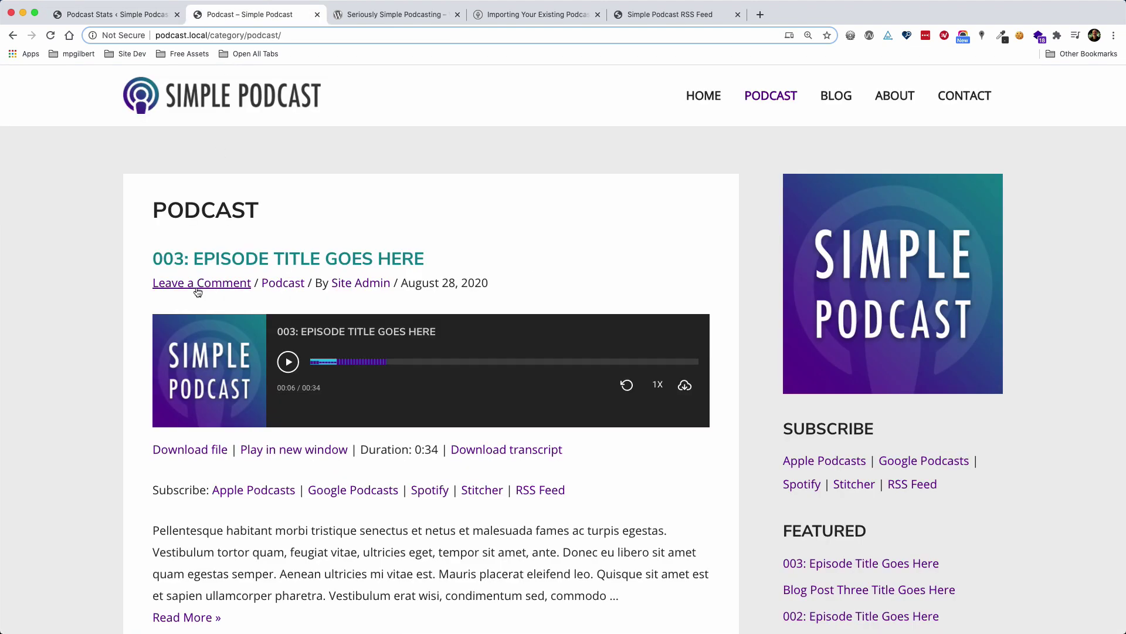
{"action": "scroll", "coordinate": [118, 291], "scroll_direction": "down", "scroll_amount": 5}
{"action": "scroll", "coordinate": [117, 294], "scroll_direction": "down", "scroll_amount": 2}
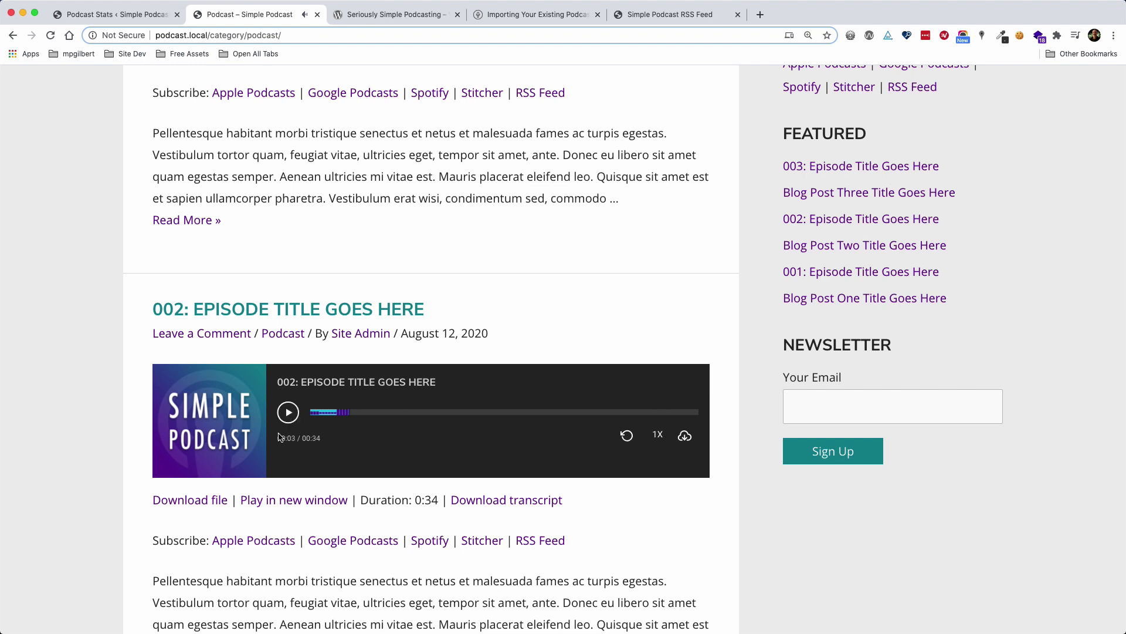
{"action": "left_click", "coordinate": [118, 14]}
{"action": "key", "text": "super+r"}
Examine the Daily Listens chart, Listening Sources, three-month episode table and Top Ten Episodes in the podcast stats.
{"action": "scroll", "coordinate": [552, 381], "scroll_direction": "down", "scroll_amount": 1}
{"action": "scroll", "coordinate": [568, 380], "scroll_direction": "down", "scroll_amount": 3}
{"action": "scroll", "coordinate": [568, 380], "scroll_direction": "down", "scroll_amount": 2}
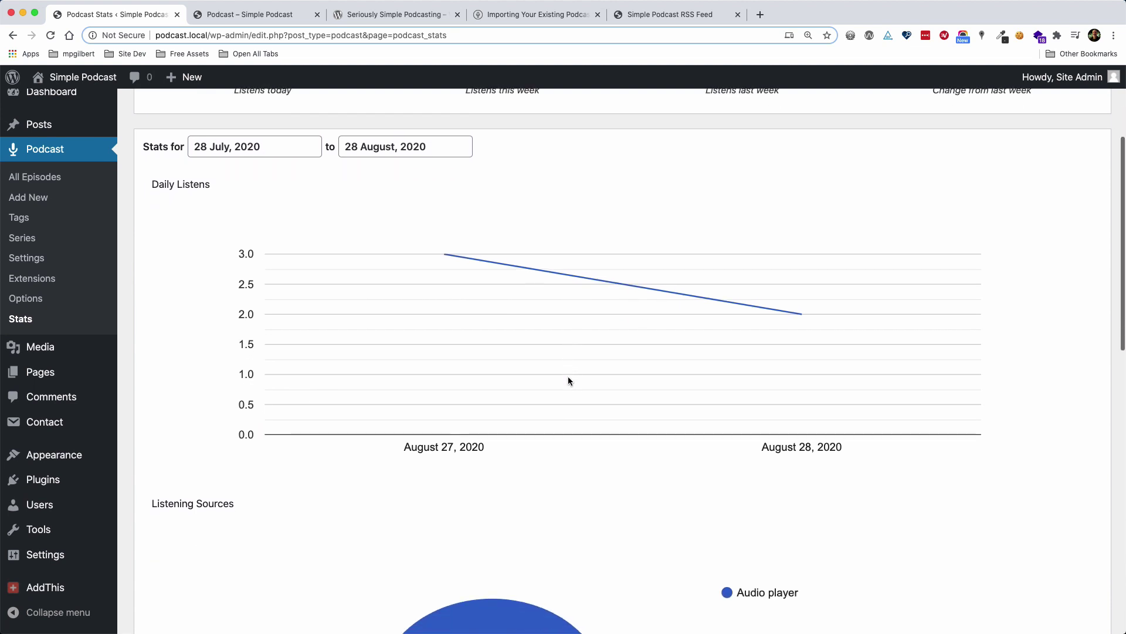
{"action": "scroll", "coordinate": [568, 380], "scroll_direction": "down", "scroll_amount": 4}
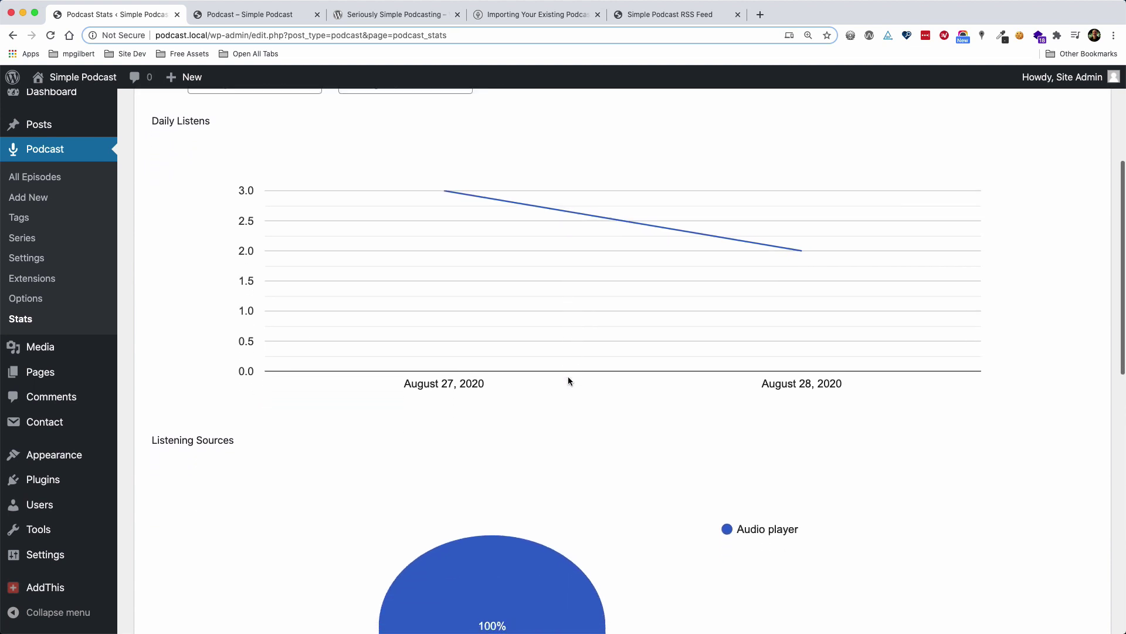
{"action": "scroll", "coordinate": [254, 458], "scroll_direction": "down", "scroll_amount": 7}
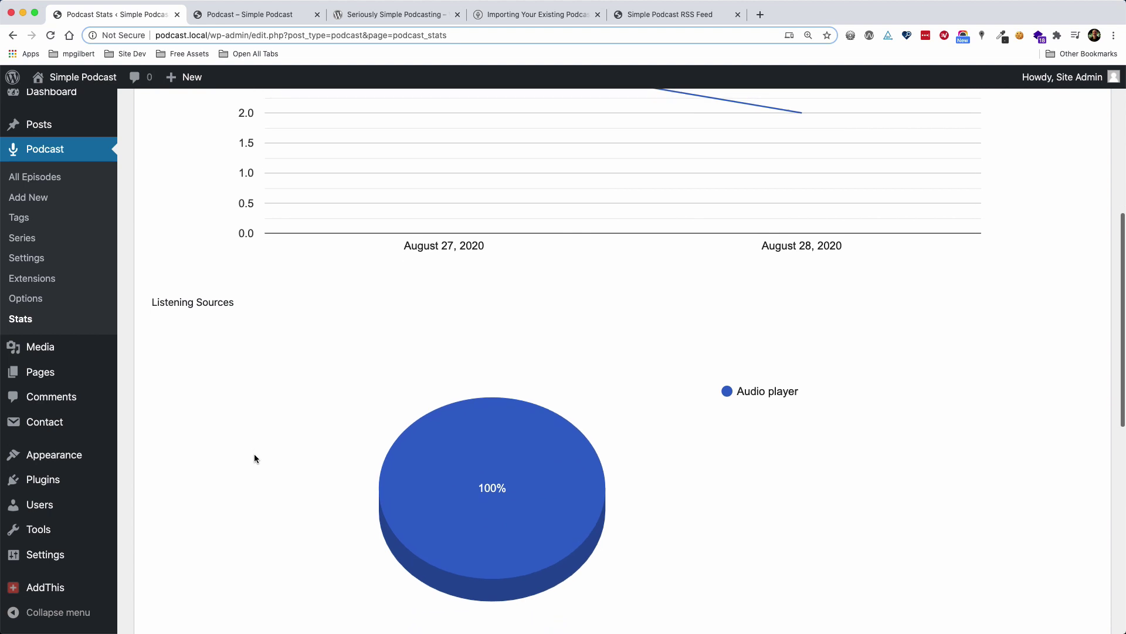
{"action": "scroll", "coordinate": [254, 458], "scroll_direction": "down", "scroll_amount": 6}
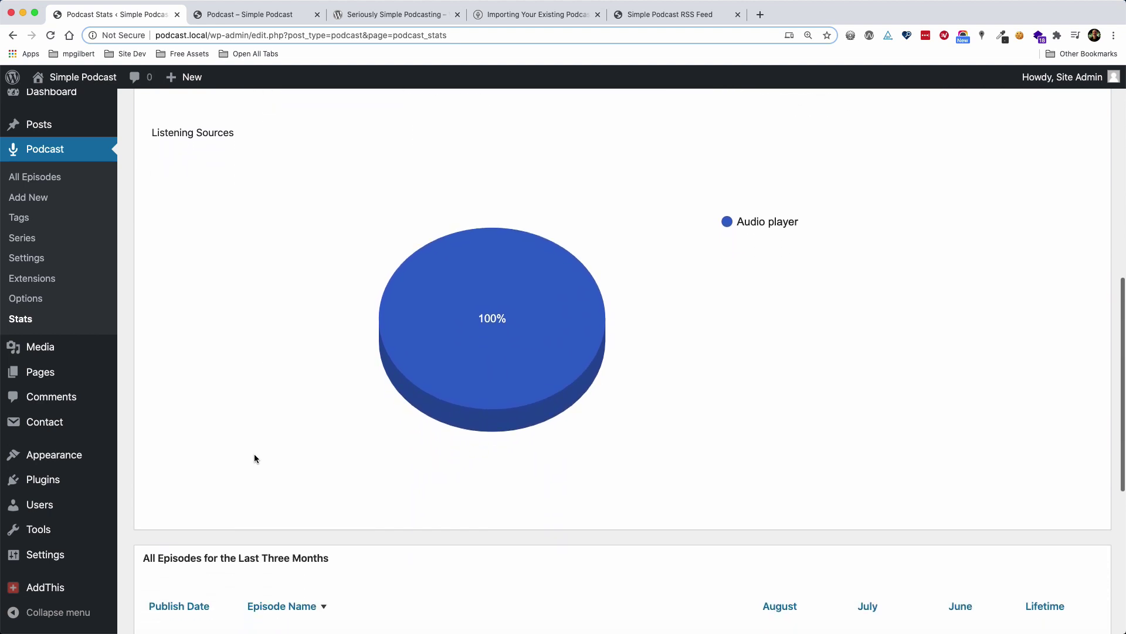
{"action": "scroll", "coordinate": [480, 464], "scroll_direction": "down", "scroll_amount": 4}
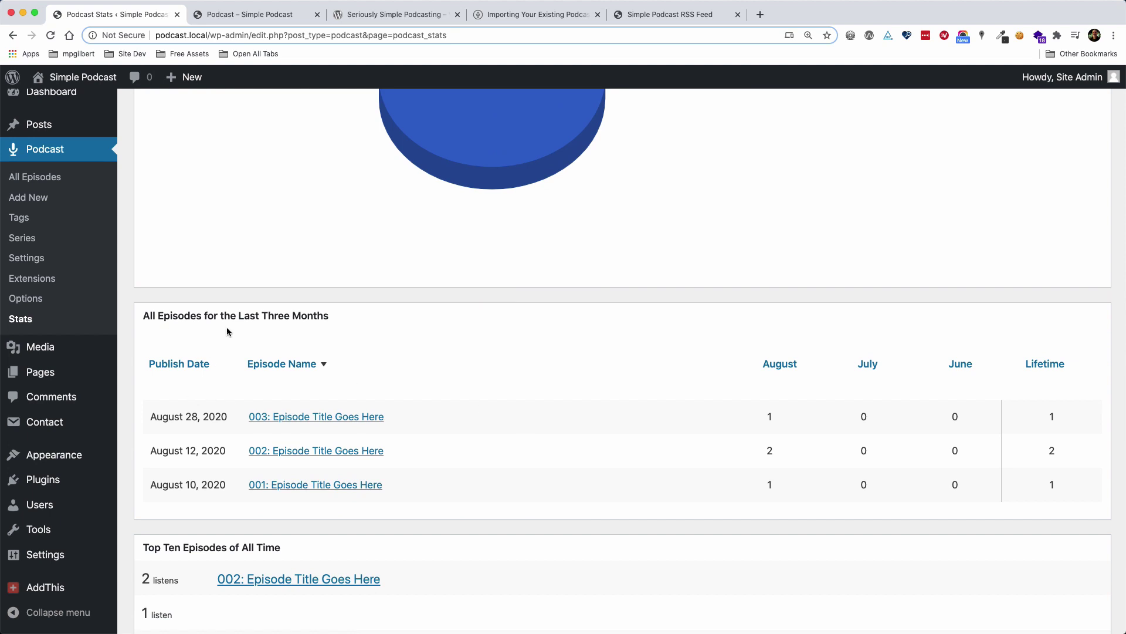
{"action": "scroll", "coordinate": [556, 498], "scroll_direction": "down", "scroll_amount": 3}
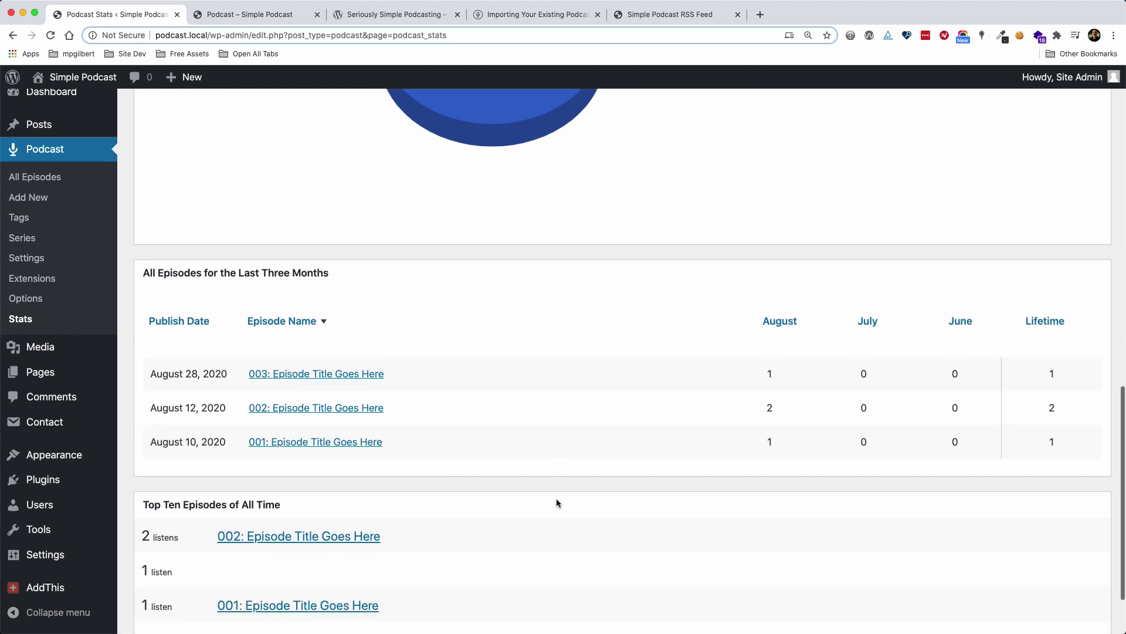
{"action": "scroll", "coordinate": [556, 503], "scroll_direction": "down", "scroll_amount": 2}
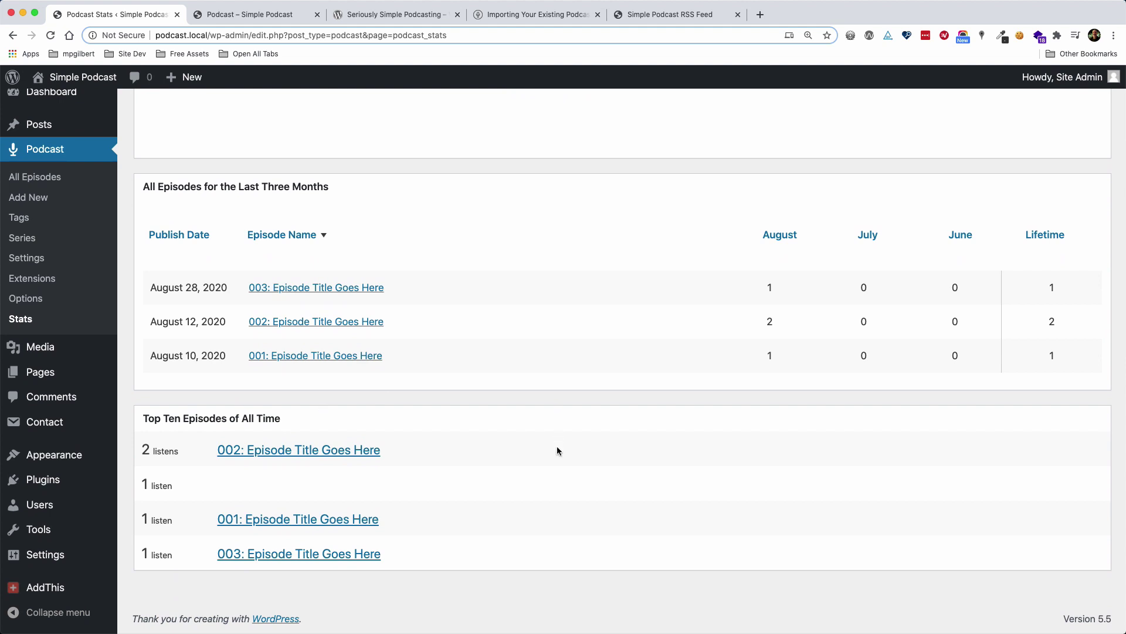
{"action": "scroll", "coordinate": [558, 450], "scroll_direction": "up", "scroll_amount": 15}
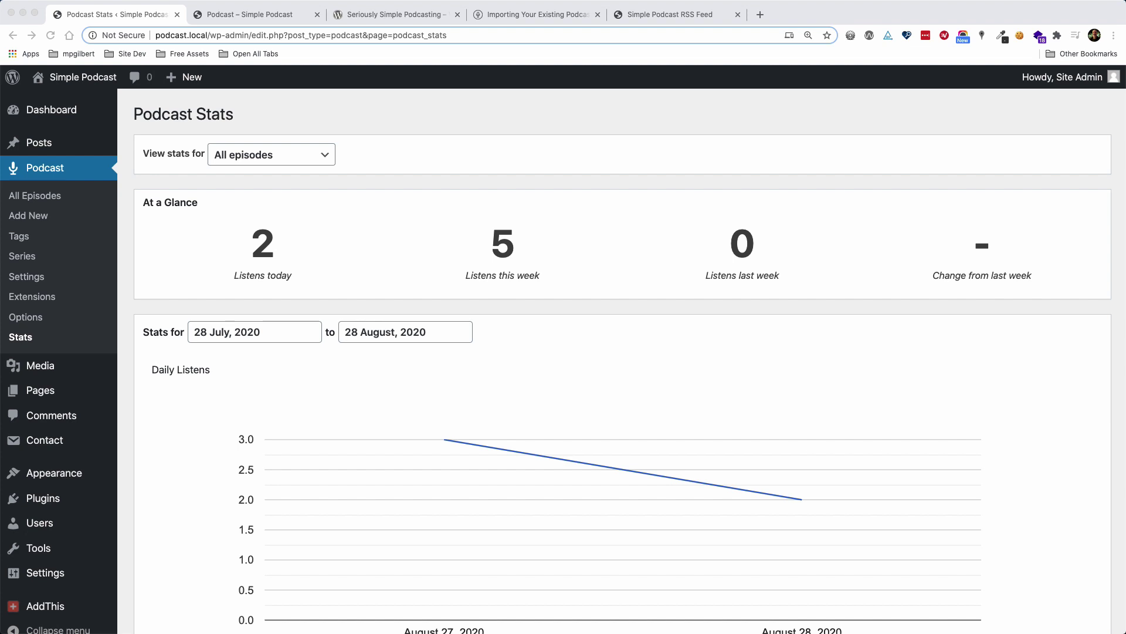
Read the description, ratings and setup instructions on the Seriously Simple Podcasting page at WordPress.org.
{"action": "left_click", "coordinate": [362, 15]}
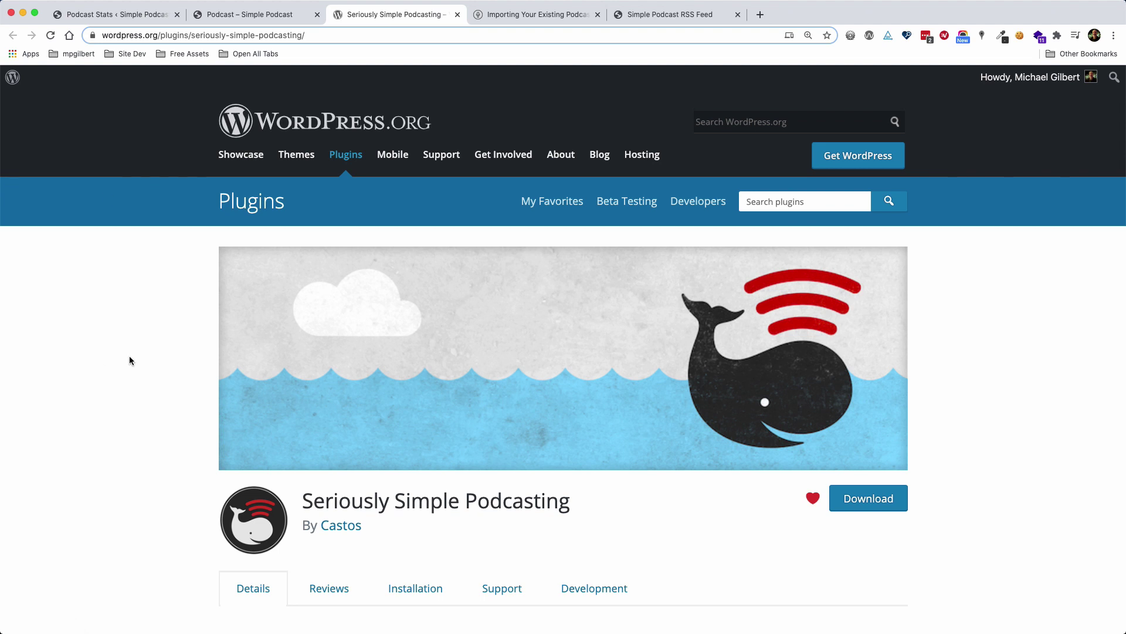
{"action": "scroll", "coordinate": [129, 357], "scroll_direction": "down", "scroll_amount": 3}
{"action": "scroll", "coordinate": [129, 360], "scroll_direction": "down", "scroll_amount": 2}
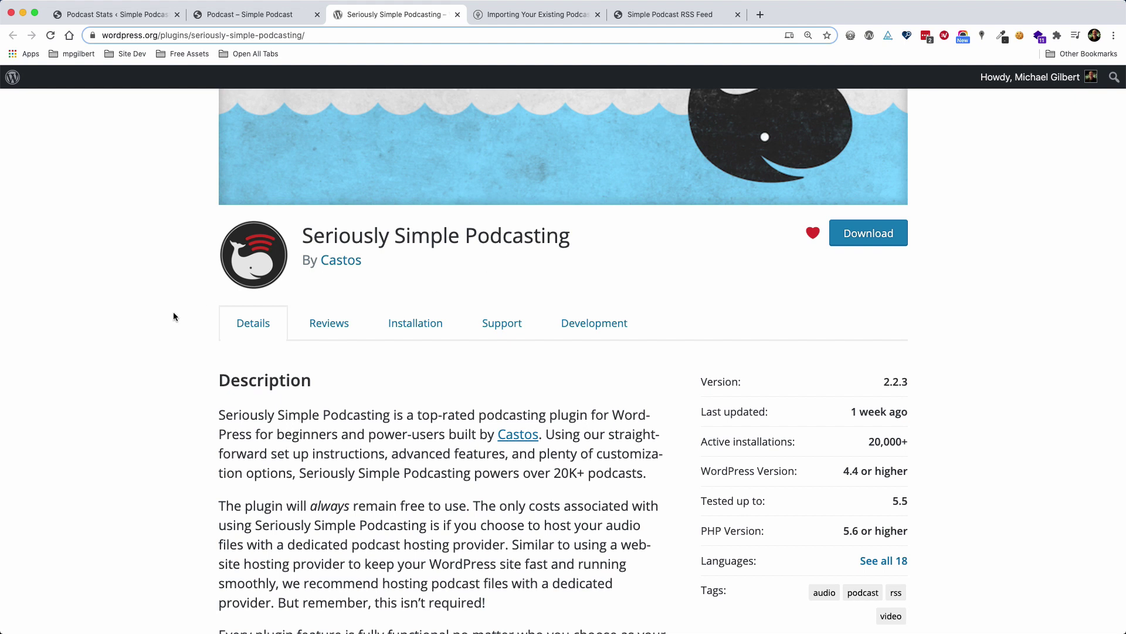
{"action": "scroll", "coordinate": [173, 317], "scroll_direction": "down", "scroll_amount": 4}
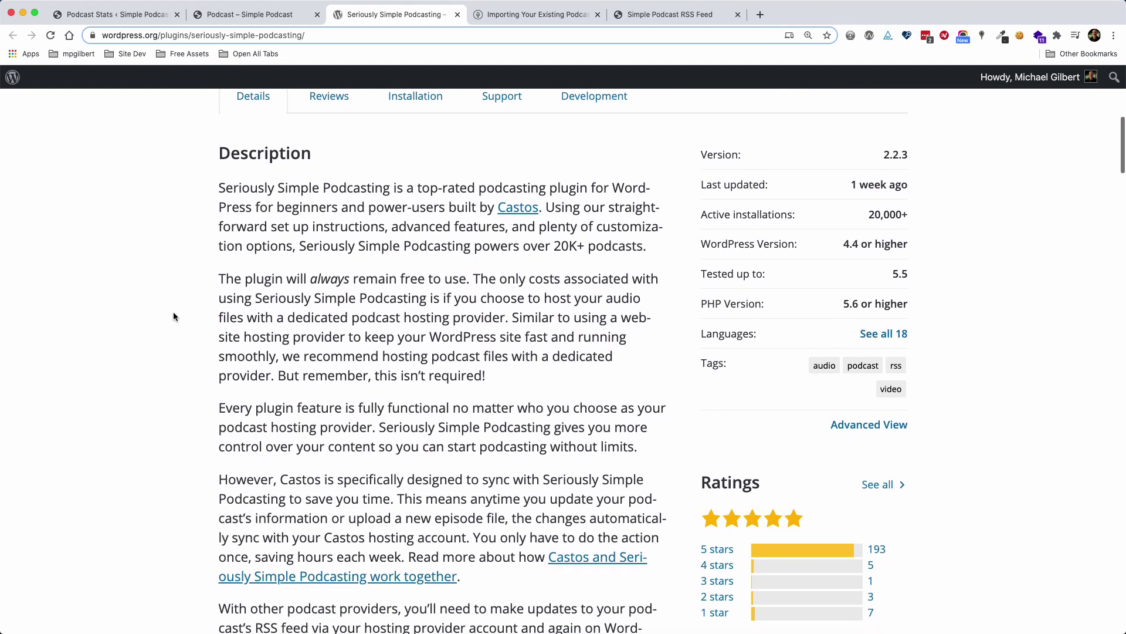
{"action": "scroll", "coordinate": [173, 316], "scroll_direction": "down", "scroll_amount": 2}
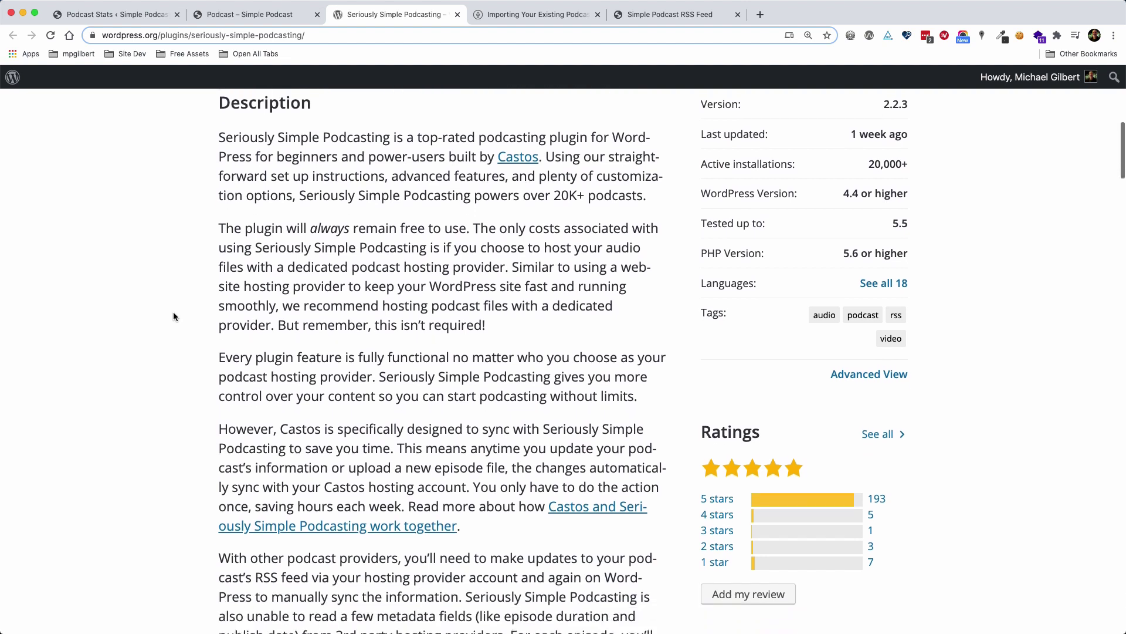
{"action": "scroll", "coordinate": [174, 317], "scroll_direction": "down", "scroll_amount": 6}
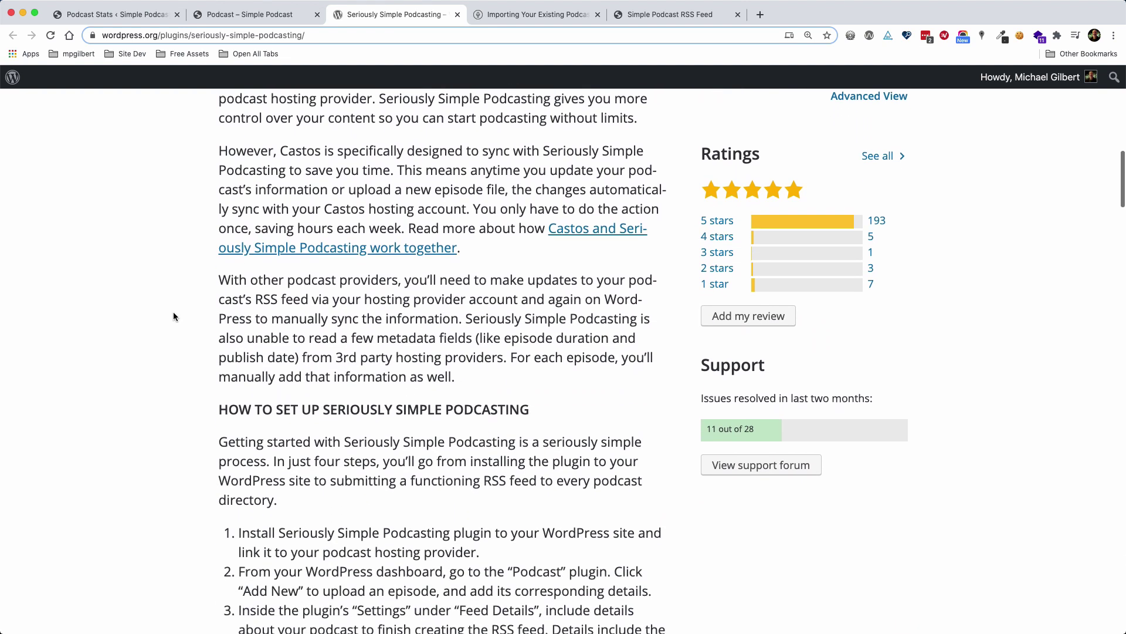
{"action": "scroll", "coordinate": [174, 317], "scroll_direction": "down", "scroll_amount": 4}
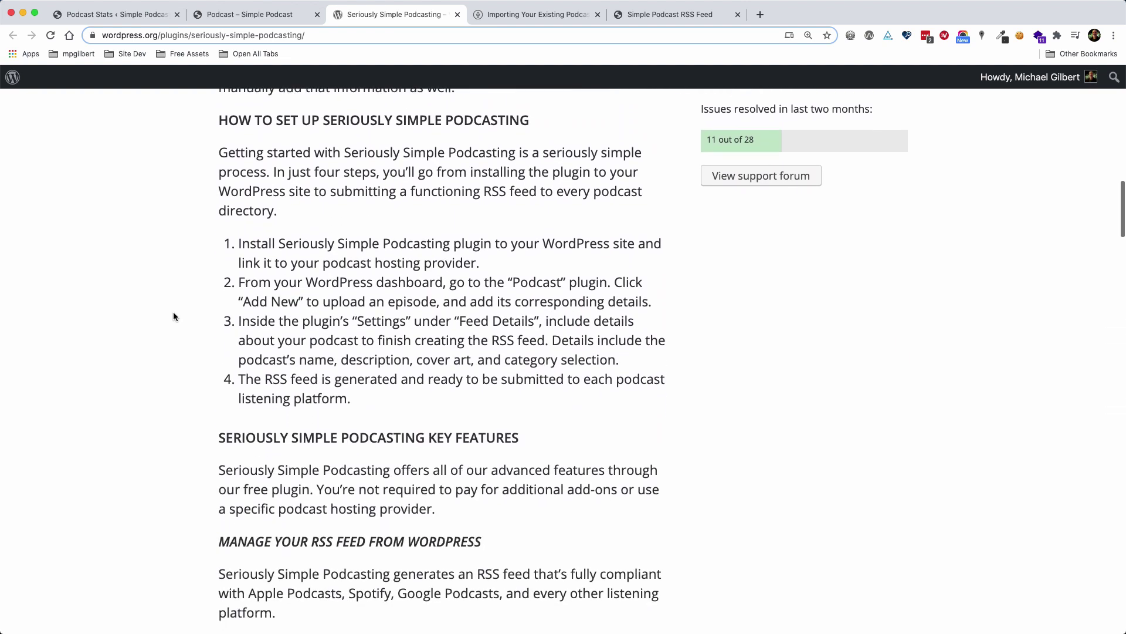
Review the plugin's key features, from RSS feed management through the free analytics add-ons, and return to the page's beginning.
{"action": "scroll", "coordinate": [174, 317], "scroll_direction": "down", "scroll_amount": 6}
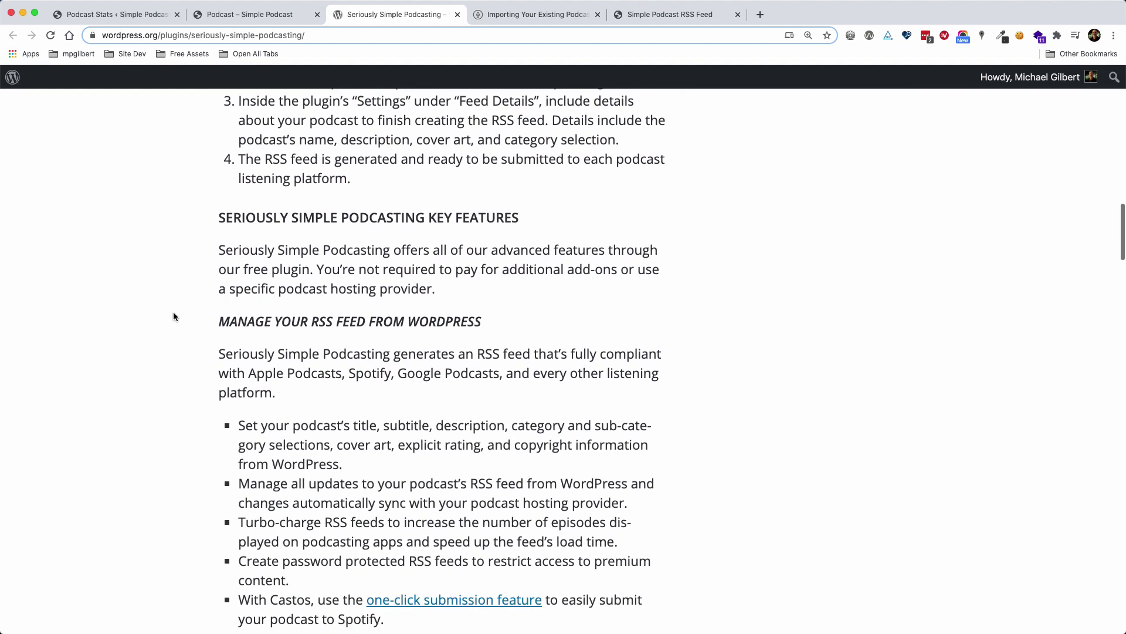
{"action": "scroll", "coordinate": [174, 312], "scroll_direction": "down", "scroll_amount": 1}
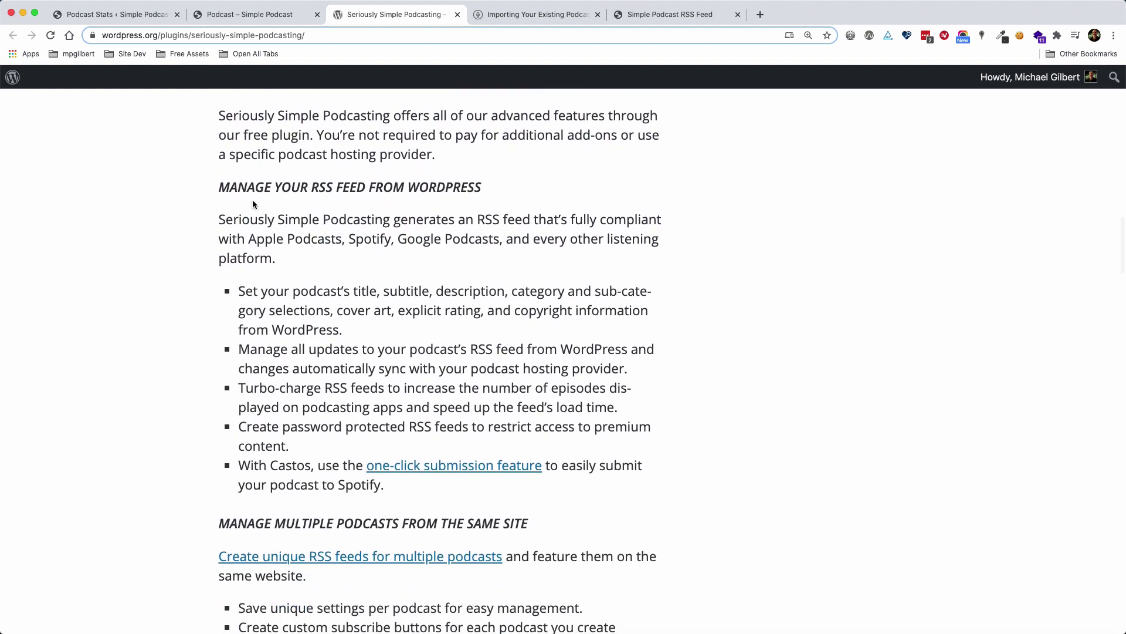
{"action": "scroll", "coordinate": [190, 338], "scroll_direction": "down", "scroll_amount": 3}
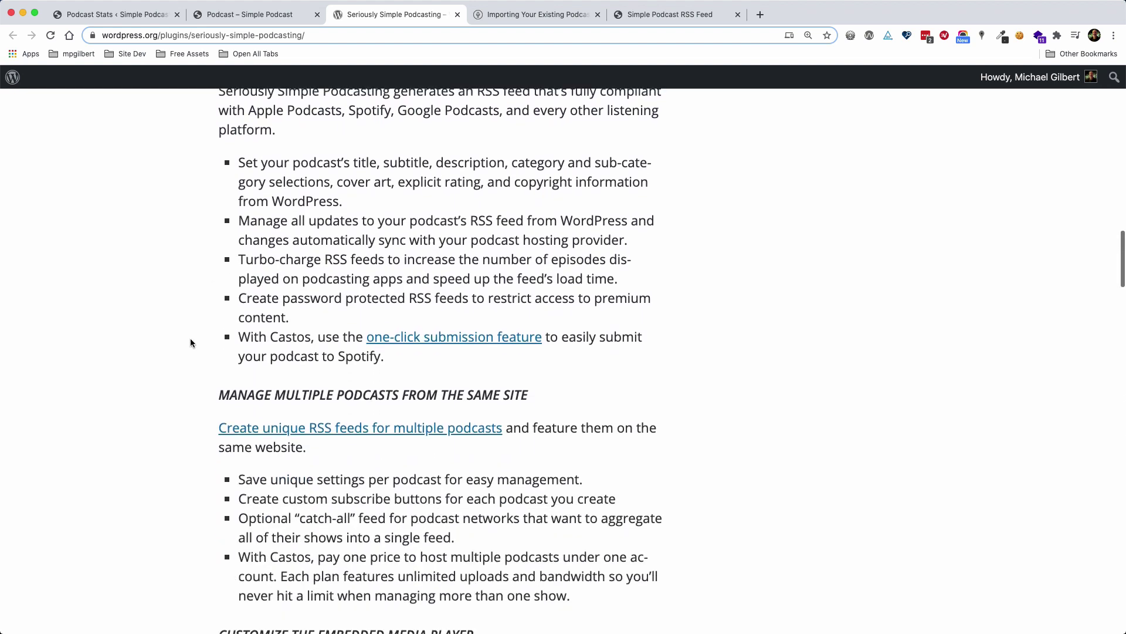
{"action": "scroll", "coordinate": [201, 377], "scroll_direction": "down", "scroll_amount": 4}
{"action": "scroll", "coordinate": [187, 408], "scroll_direction": "down", "scroll_amount": 5}
{"action": "scroll", "coordinate": [188, 410], "scroll_direction": "down", "scroll_amount": 10}
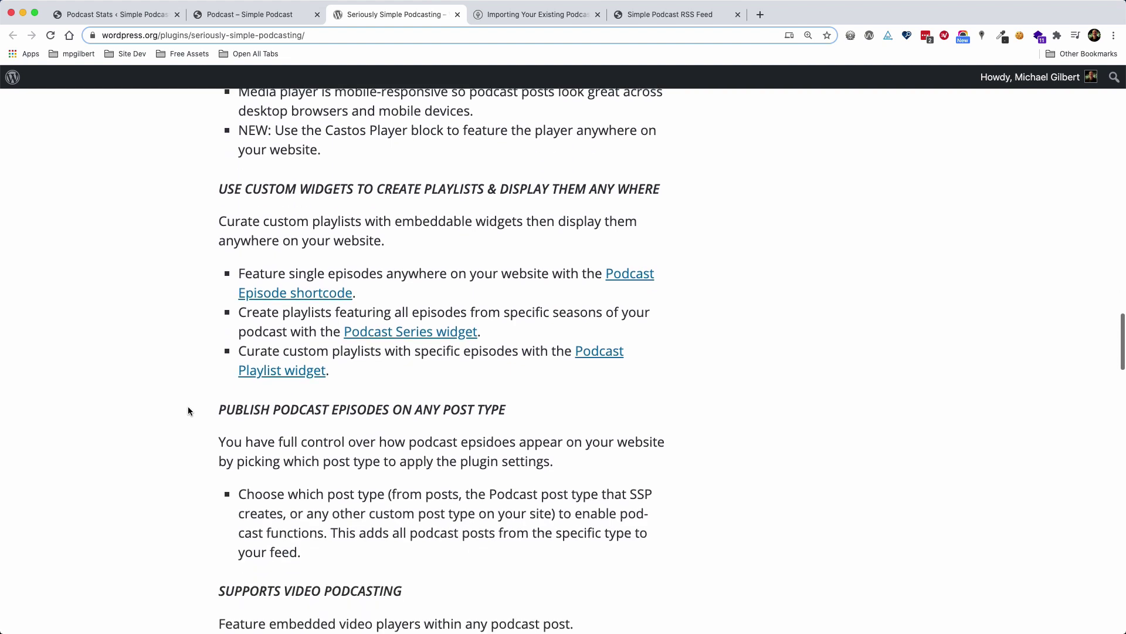
{"action": "scroll", "coordinate": [188, 411], "scroll_direction": "down", "scroll_amount": 3}
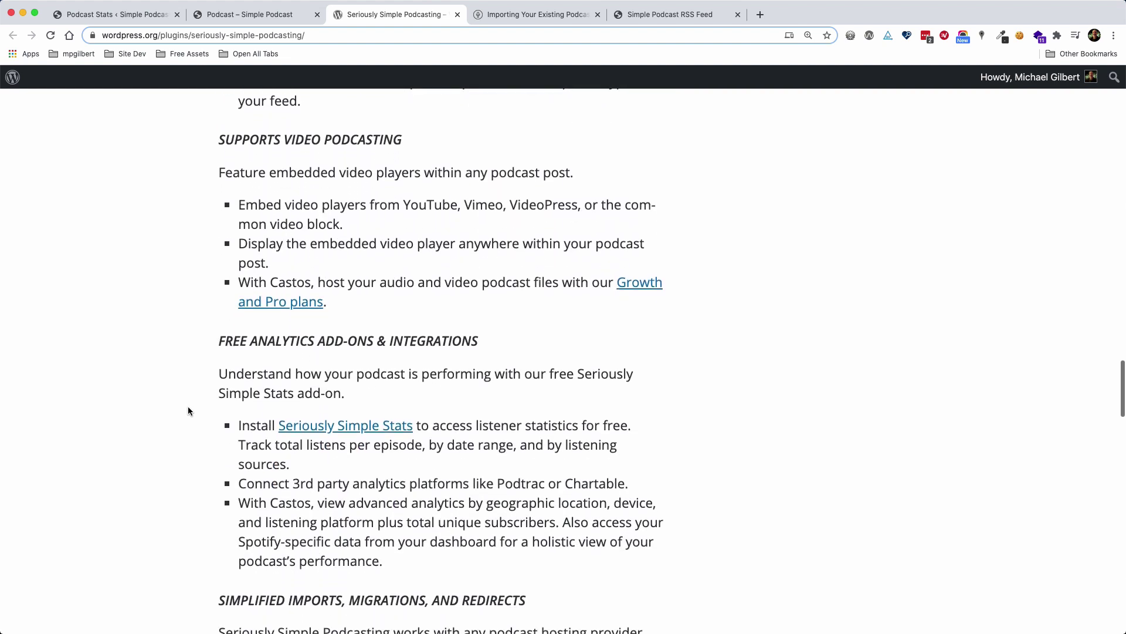
{"action": "scroll", "coordinate": [188, 411], "scroll_direction": "up", "scroll_amount": 20}
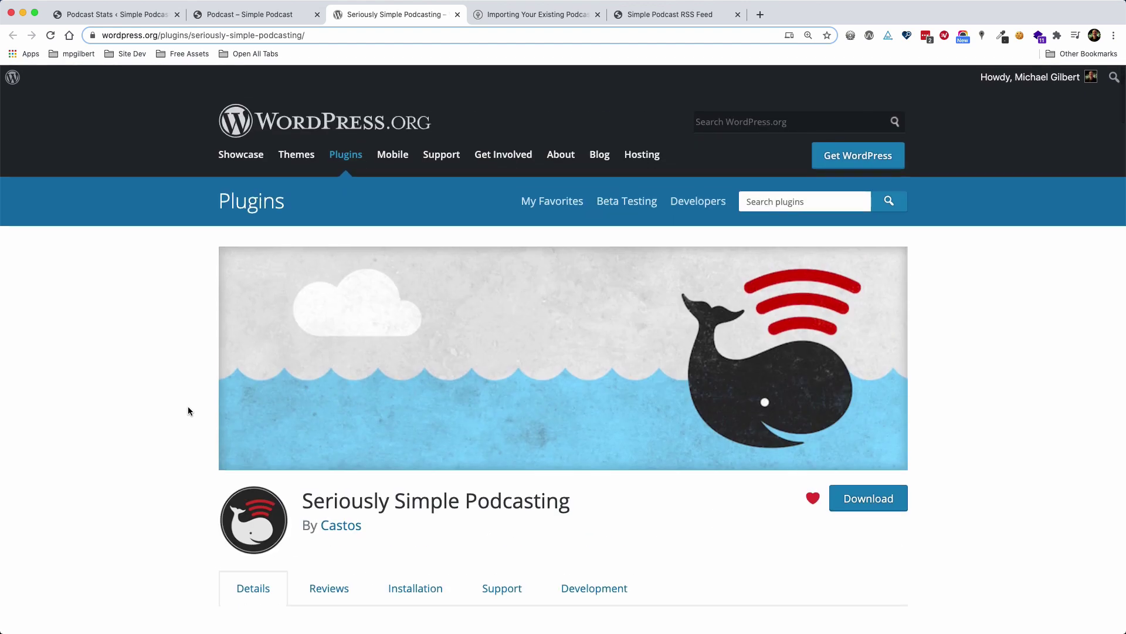
Visit the Castos website from the plugin's author link, then view the support article Importing Your Existing Podcast Content.
{"action": "left_click", "coordinate": [336, 530]}
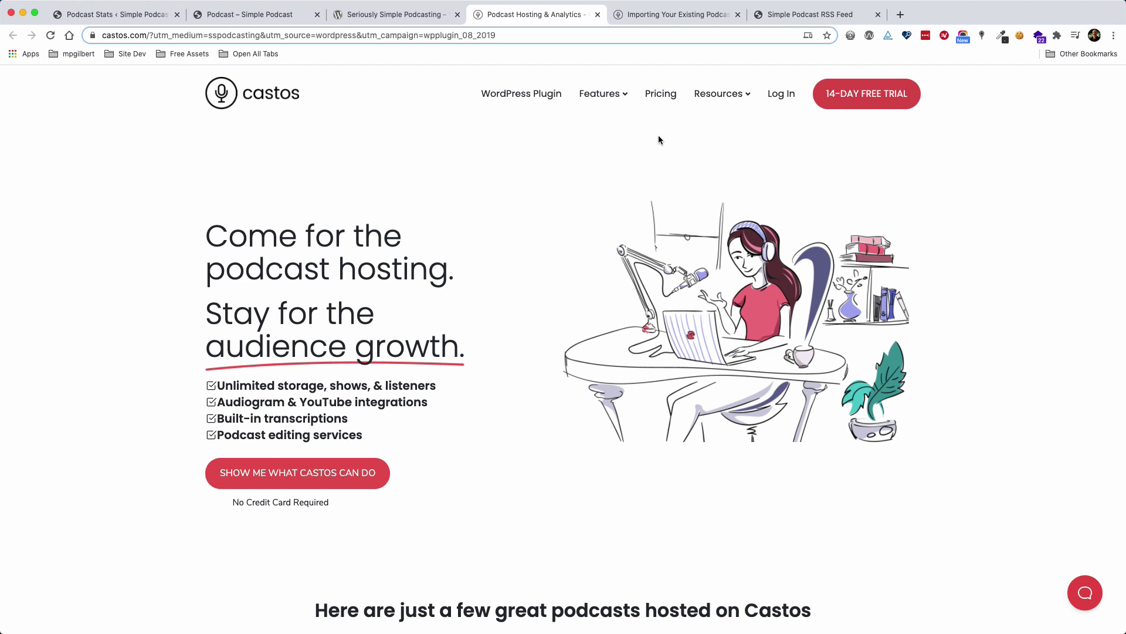
{"action": "left_click", "coordinate": [655, 16]}
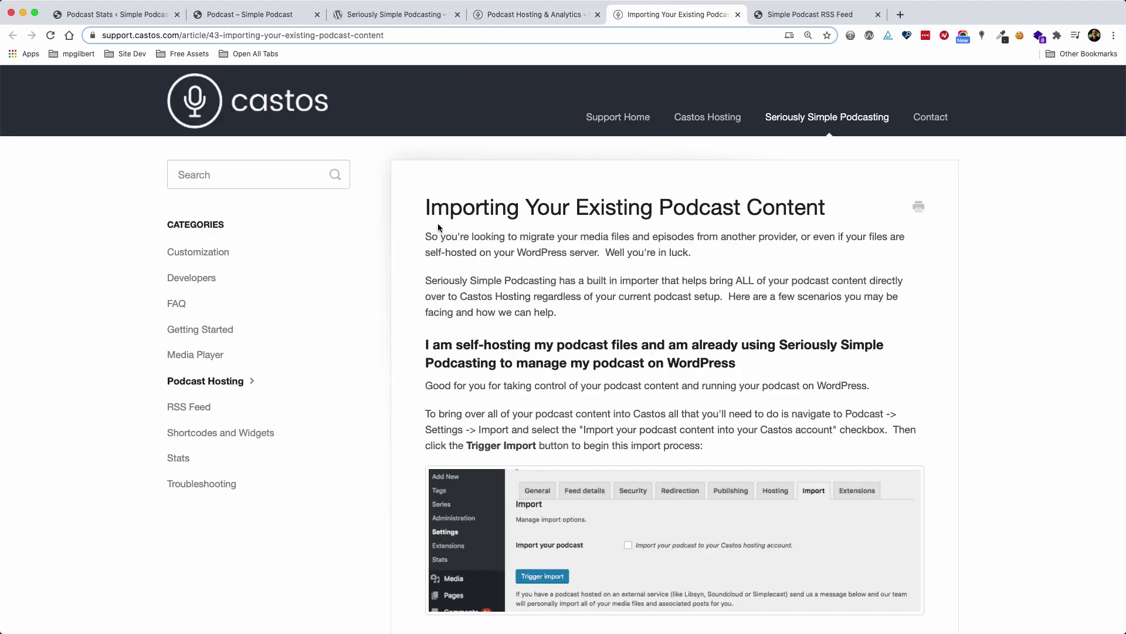